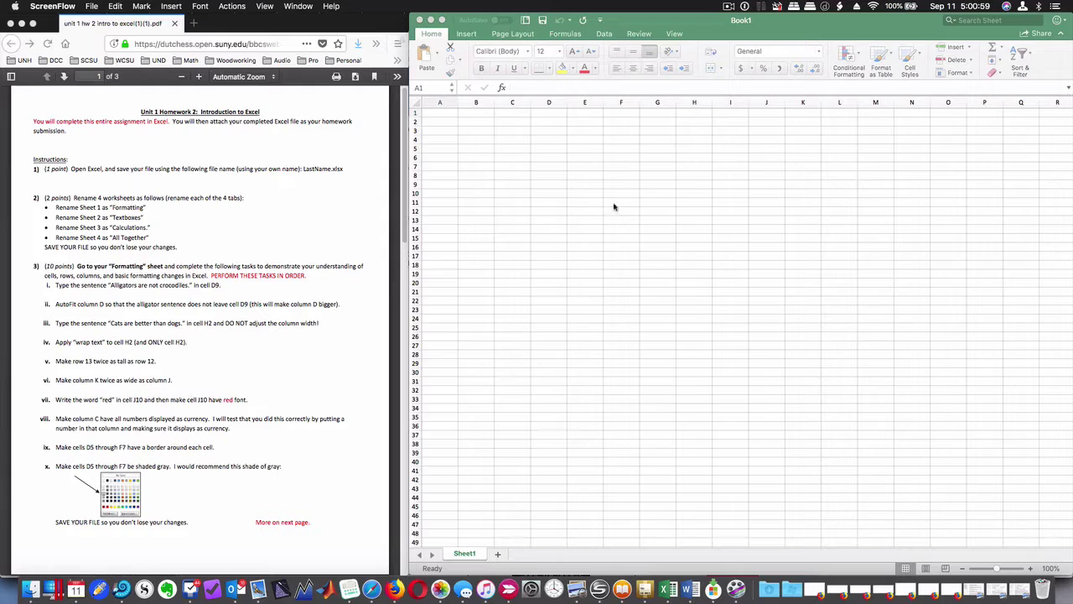
Save the new blank workbook using the student's last name as the file name
{"action": "left_click", "coordinate": [705, 34]}
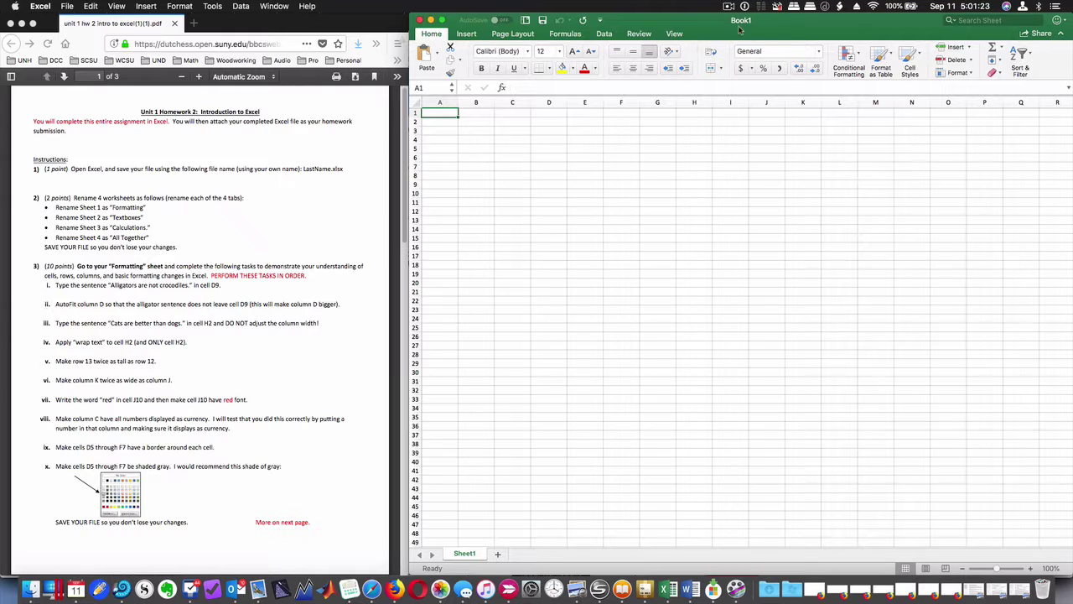
{"action": "left_click", "coordinate": [71, 7]}
Rename the first sheet Formatting and add a second sheet named Textboxes
{"action": "double_click", "coordinate": [466, 554]}
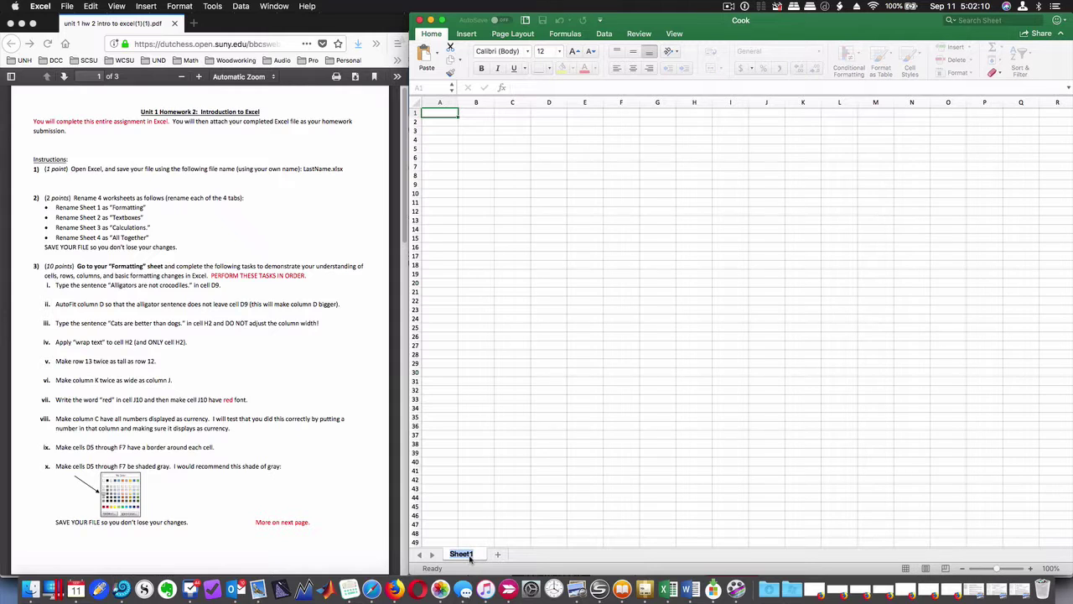
{"action": "type", "text": "Formatting"}
{"action": "key", "text": "Return"}
{"action": "left_click", "coordinate": [497, 554]}
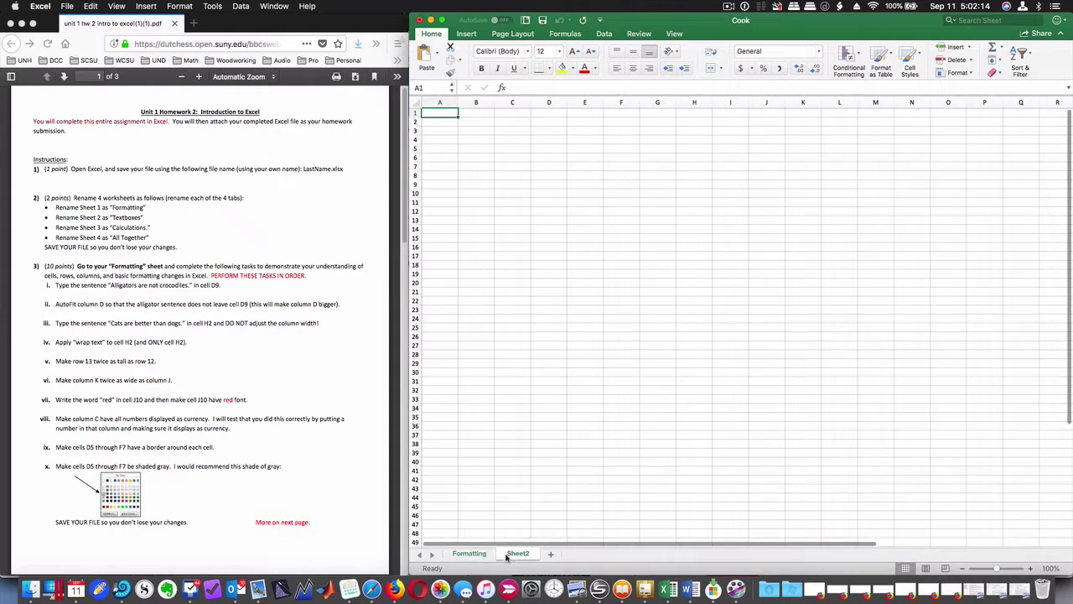
{"action": "double_click", "coordinate": [518, 555]}
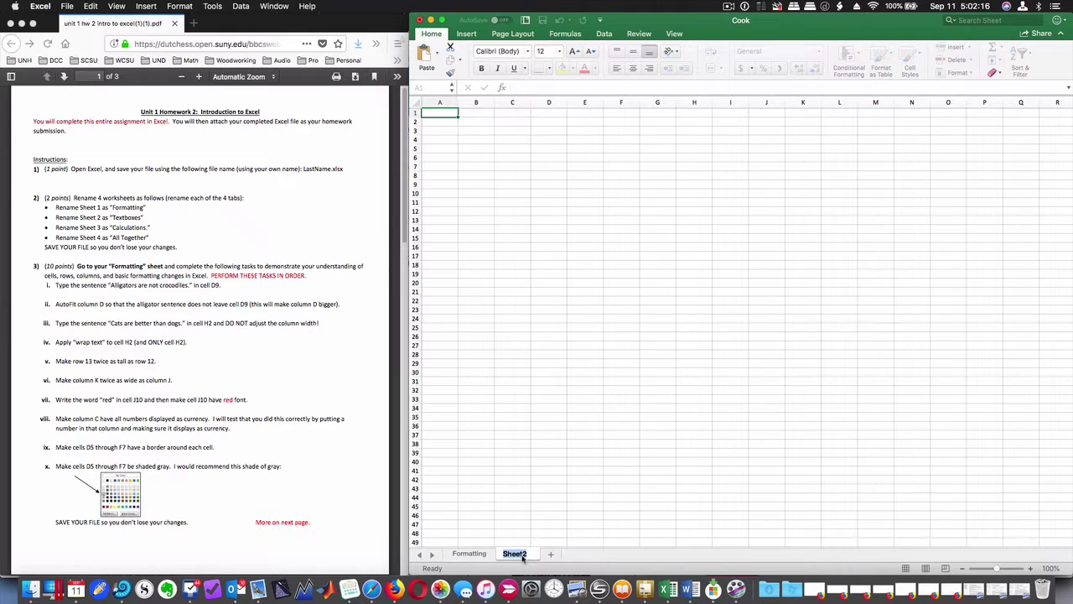
{"action": "type", "text": "Textboxes"}
{"action": "key", "text": "Return"}
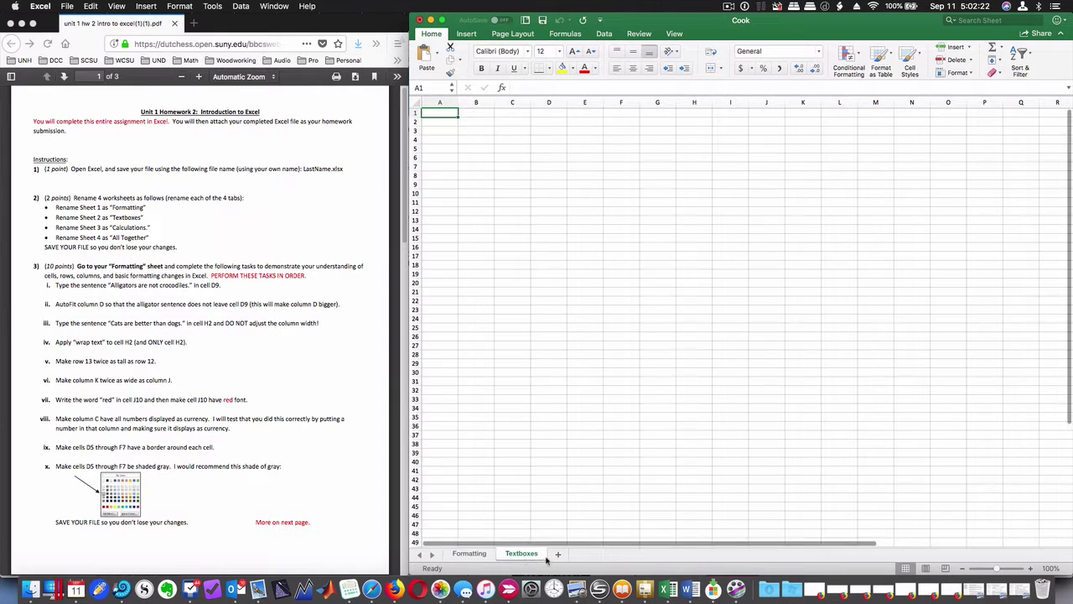
Add two more sheets and name them Calculations and All Together
{"action": "left_click", "coordinate": [551, 554]}
{"action": "left_click", "coordinate": [603, 554]}
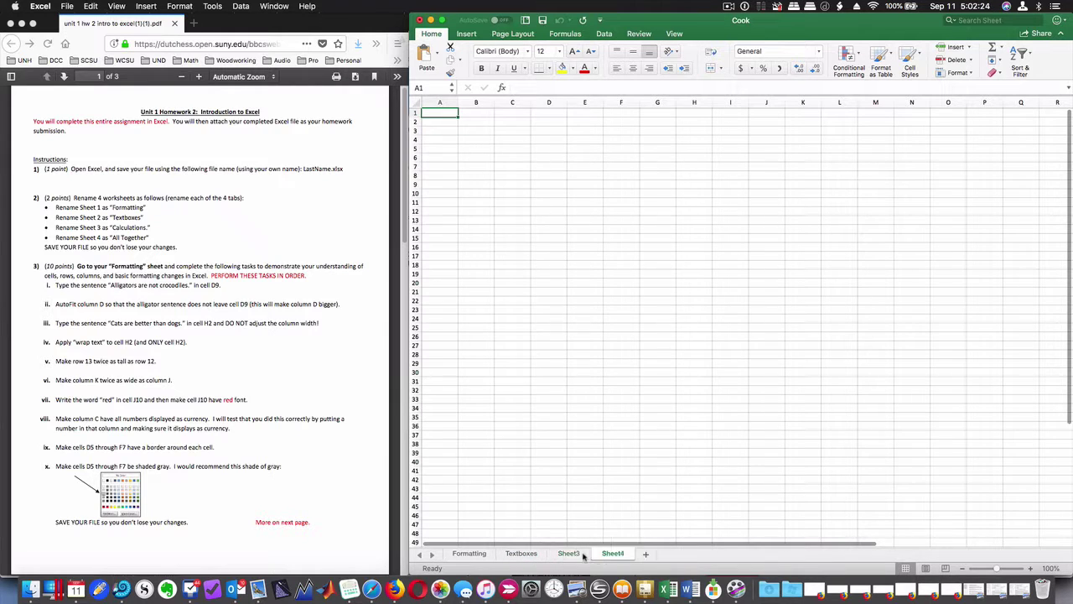
{"action": "left_click", "coordinate": [576, 555]}
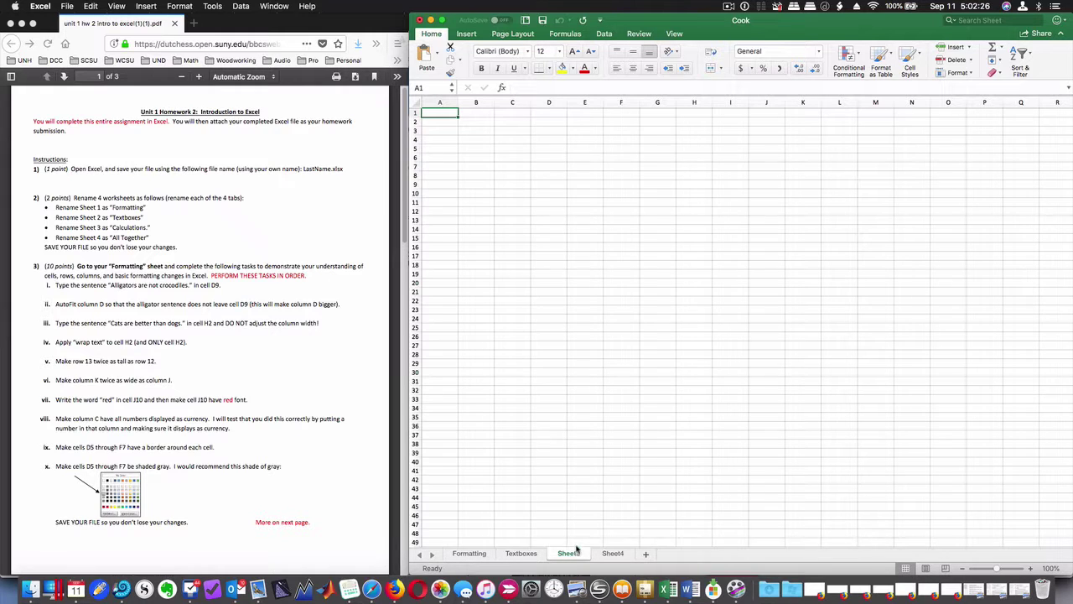
{"action": "double_click", "coordinate": [569, 554]}
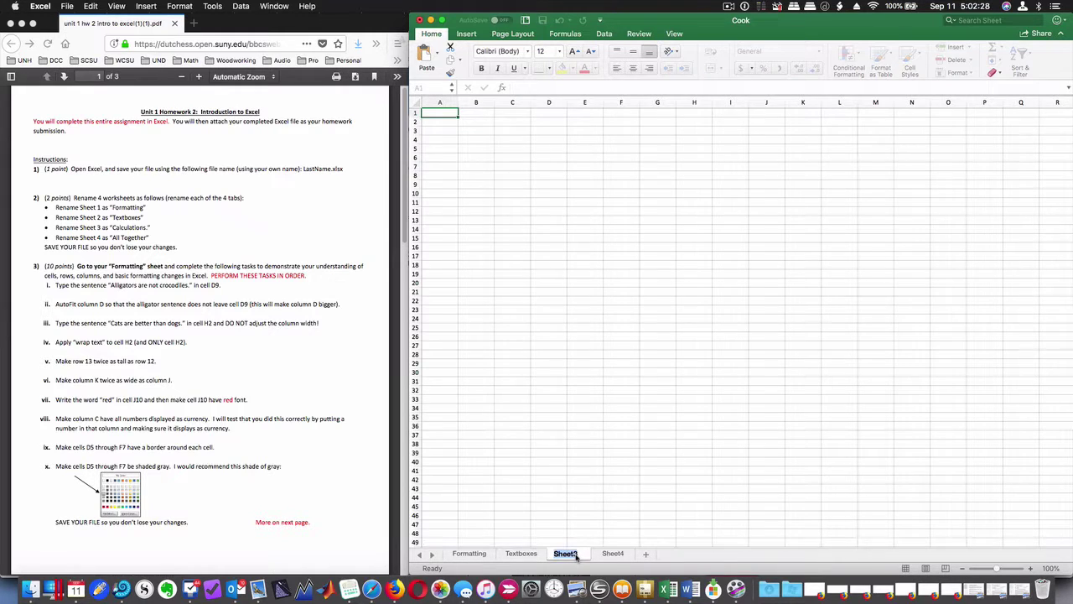
{"action": "type", "text": "C"}
{"action": "type", "text": "alculations"}
{"action": "key", "text": "Return"}
{"action": "double_click", "coordinate": [624, 554]}
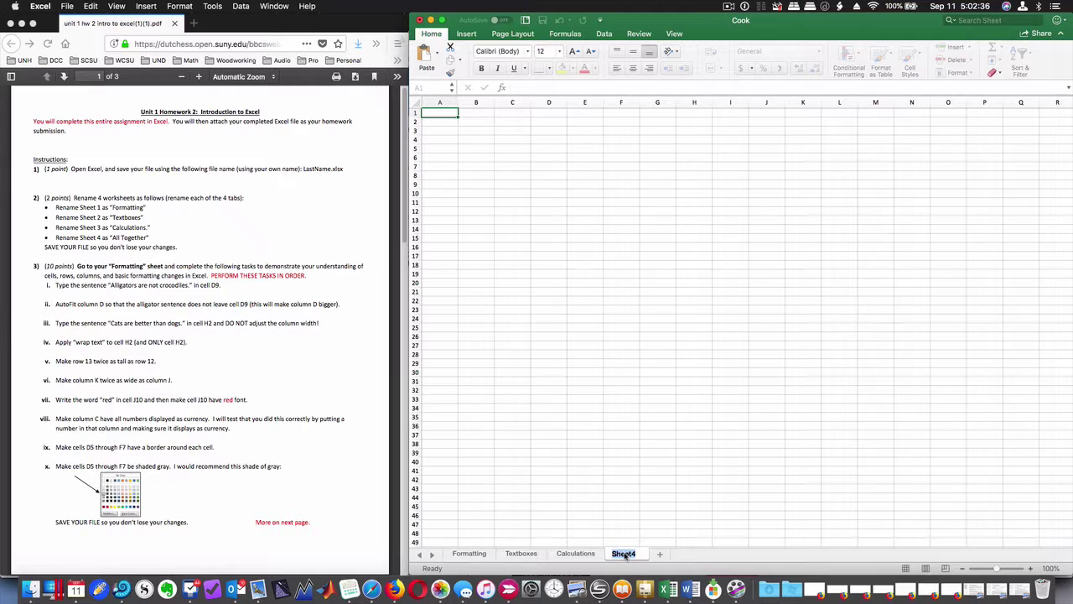
{"action": "type", "text": "All Together"}
{"action": "key", "text": "Return"}
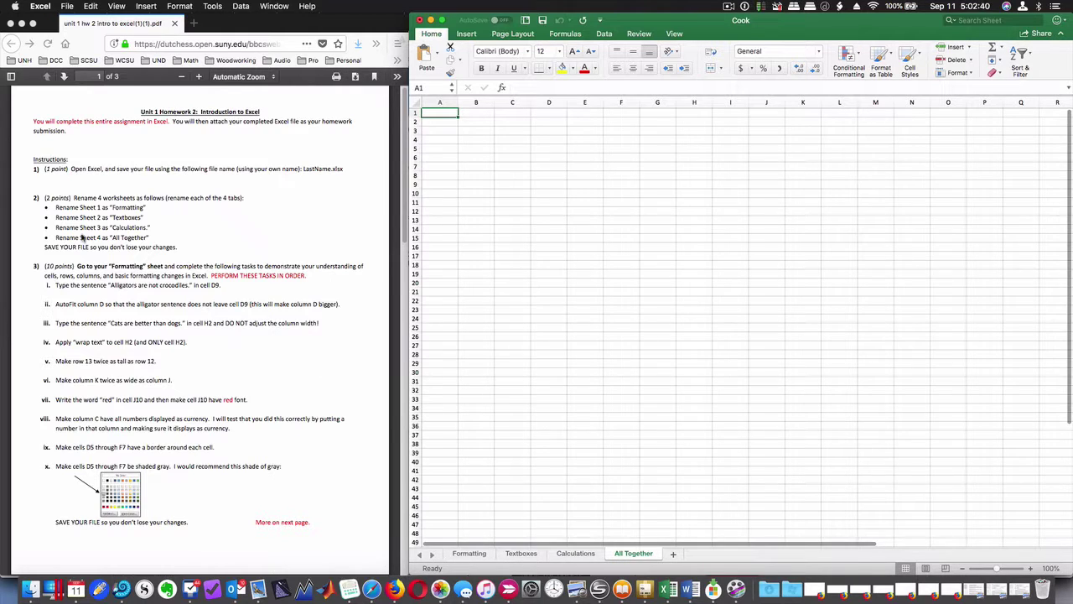
Save the workbook with Cmd+S and go to the Formatting sheet
{"action": "key", "text": "super+s"}
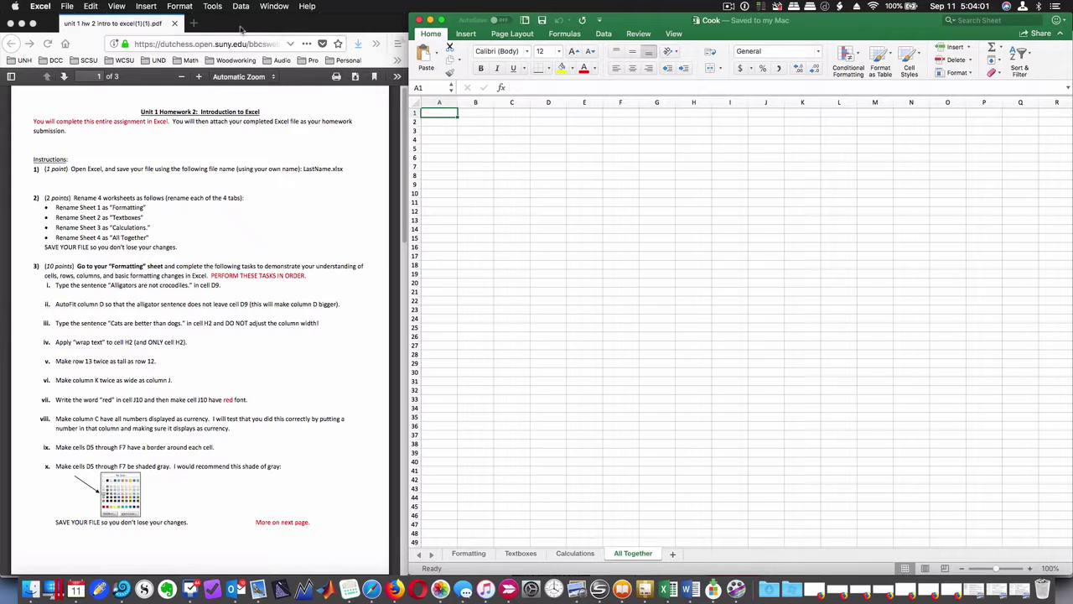
{"action": "left_click", "coordinate": [73, 9]}
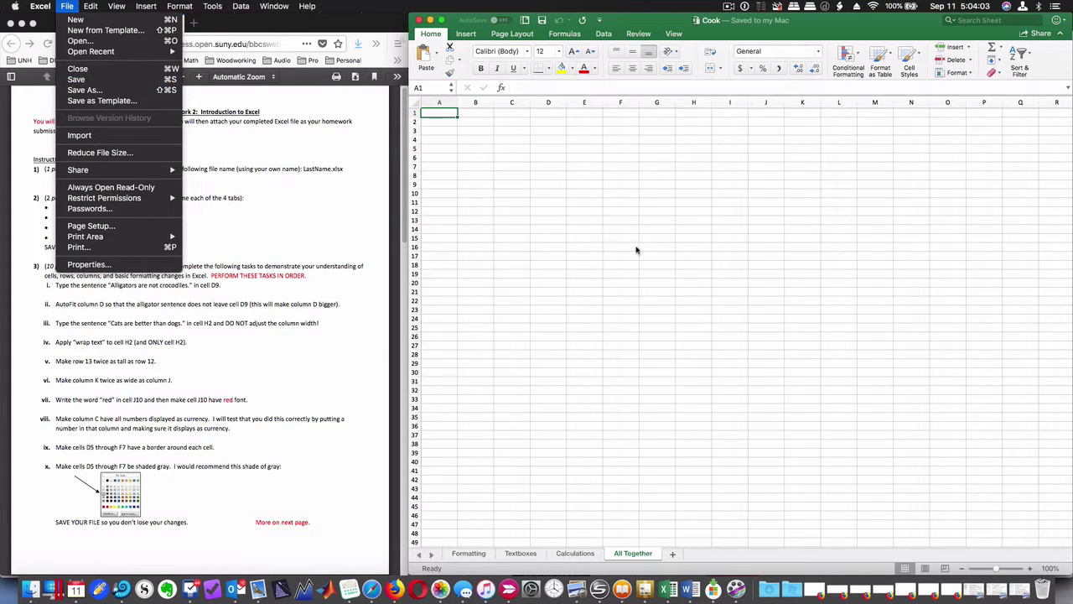
{"action": "left_click", "coordinate": [694, 229]}
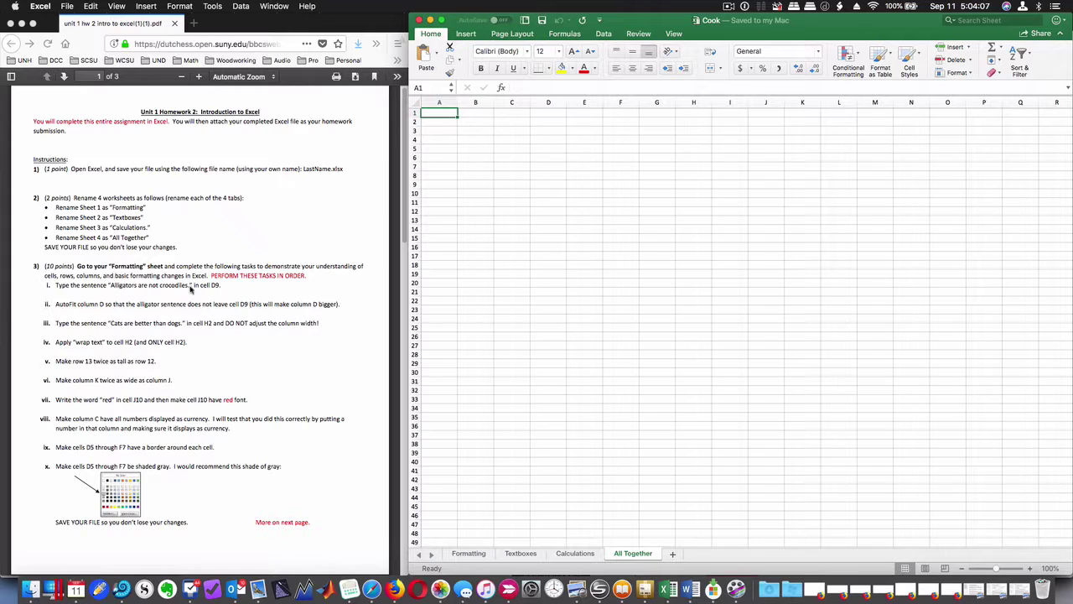
{"action": "left_click", "coordinate": [474, 554]}
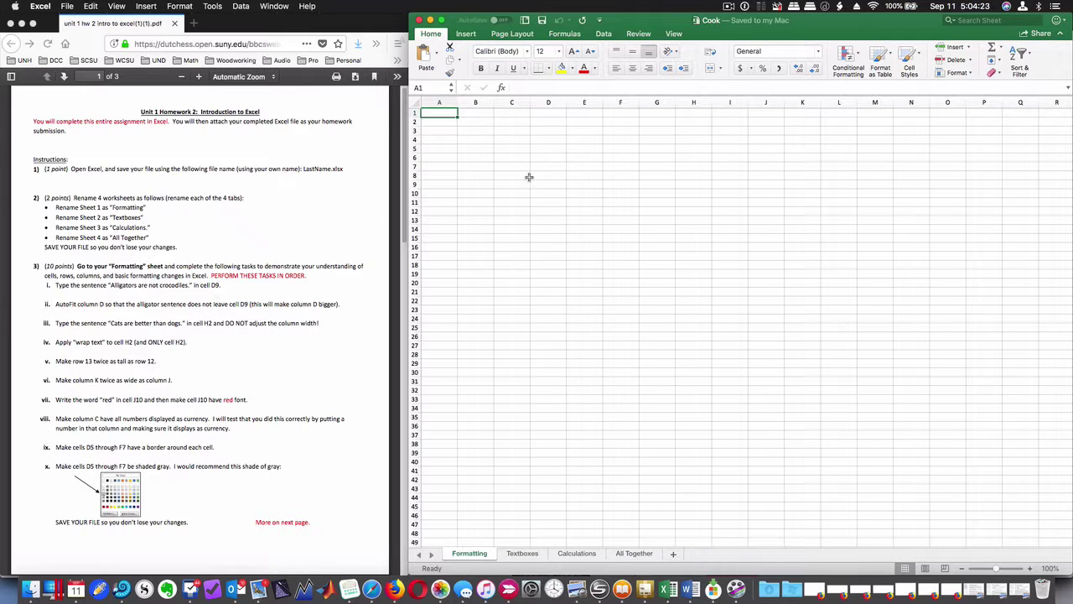
Enter 'Alligators are not crocodiles' in cell D9 of the Formatting sheet
{"action": "left_click", "coordinate": [541, 116]}
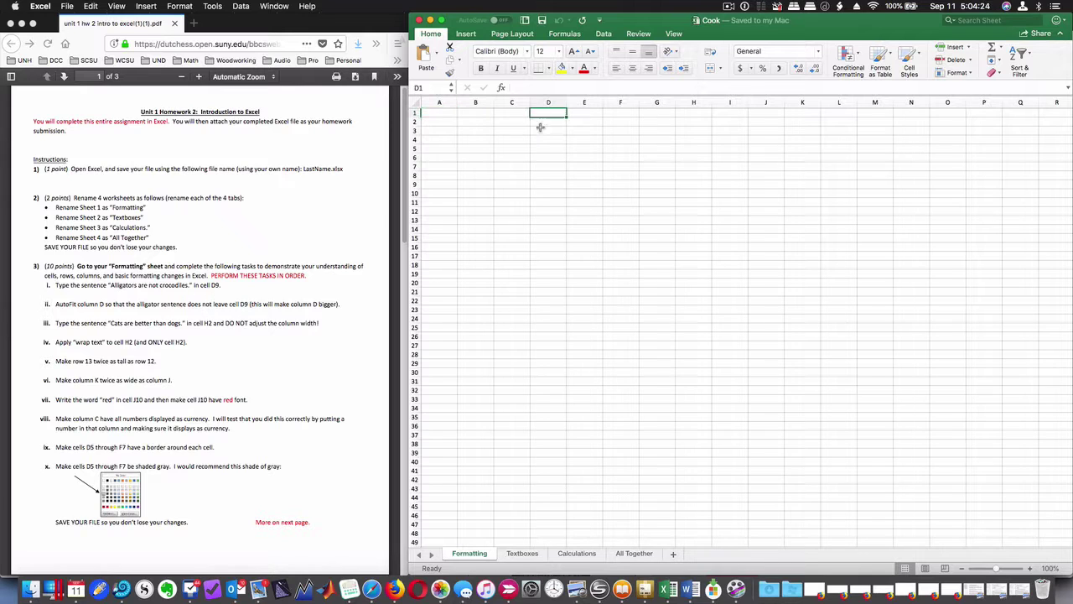
{"action": "left_click", "coordinate": [547, 185]}
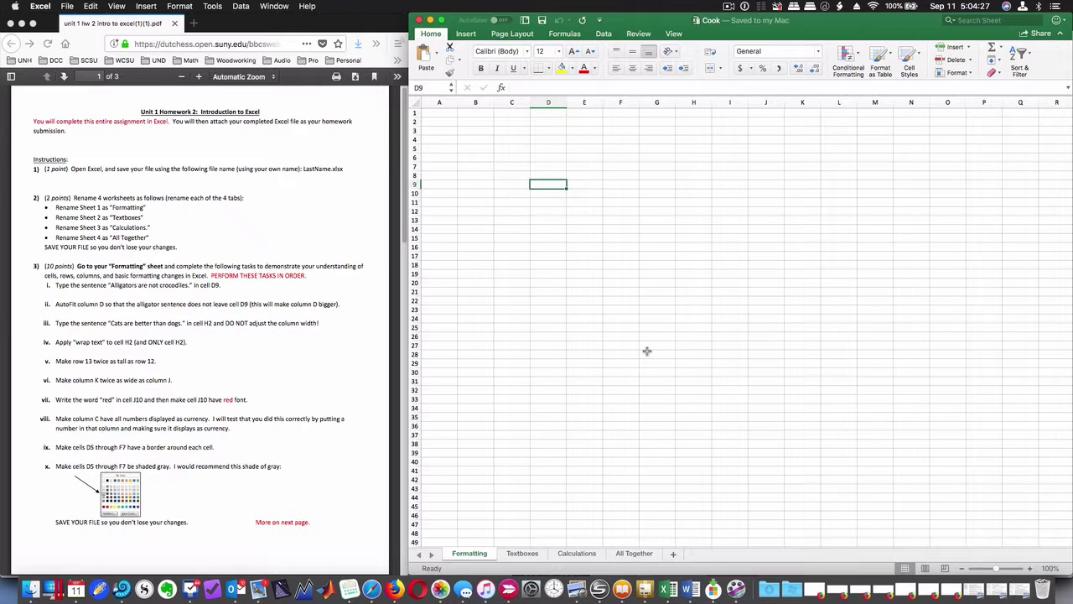
{"action": "type", "text": "Alligators are "}
{"action": "type", "text": "not crocodiles"}
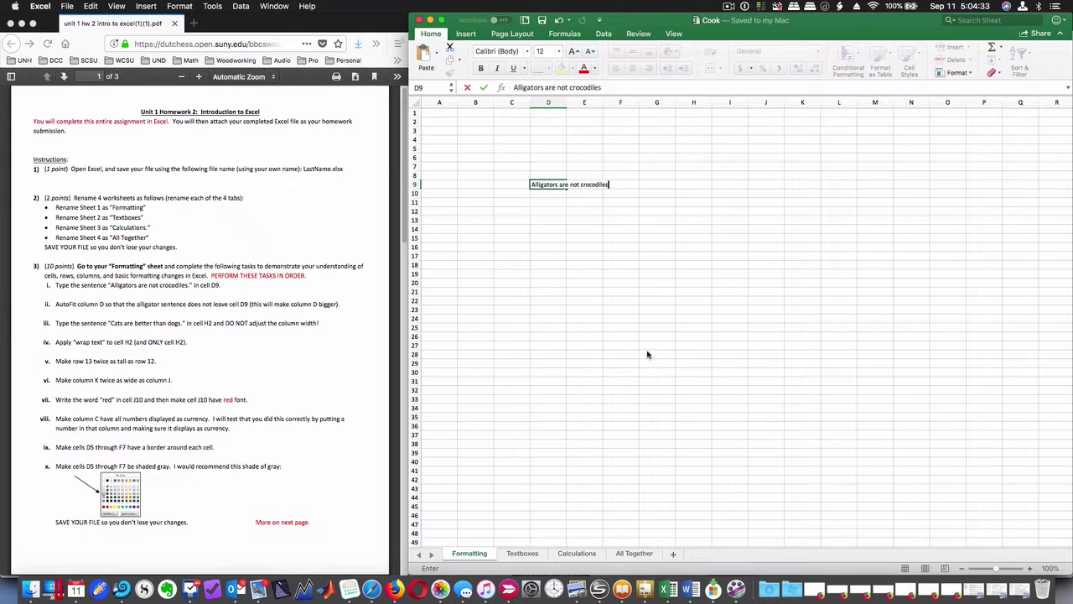
{"action": "key", "text": "Return"}
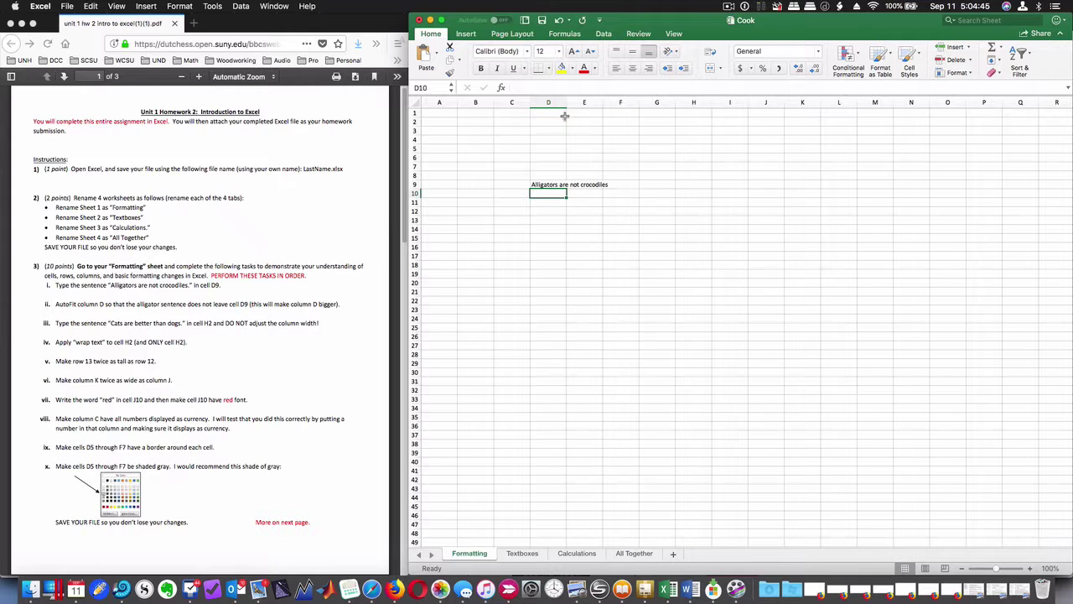
Try widening column D by dragging, then try AutoFit on the whole sheet
{"action": "left_click_drag", "start_coordinate": [566, 101], "coordinate": [609, 102]}
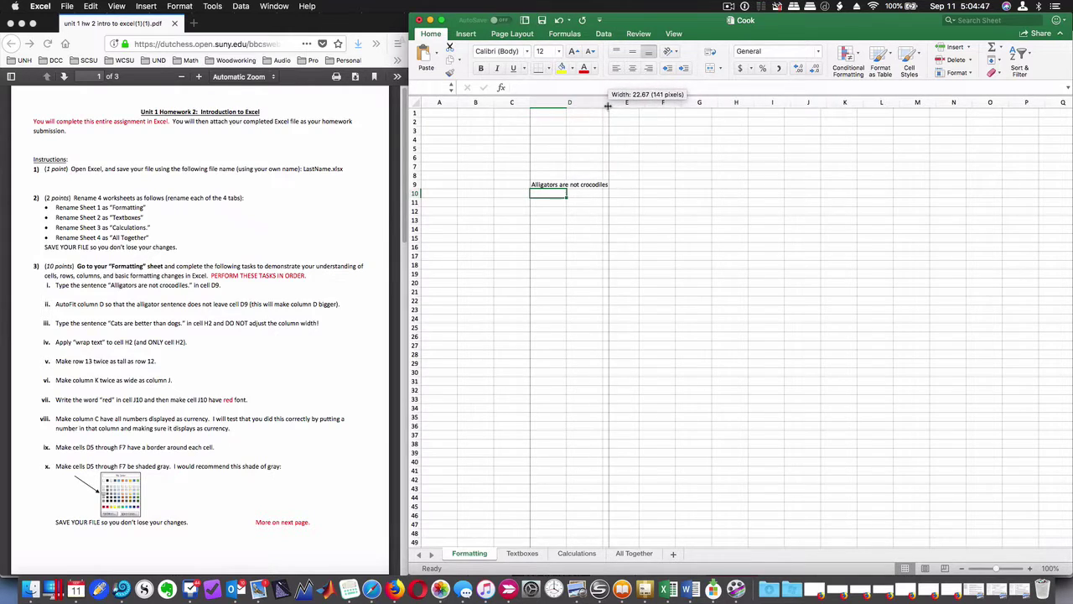
{"action": "left_click", "coordinate": [572, 184]}
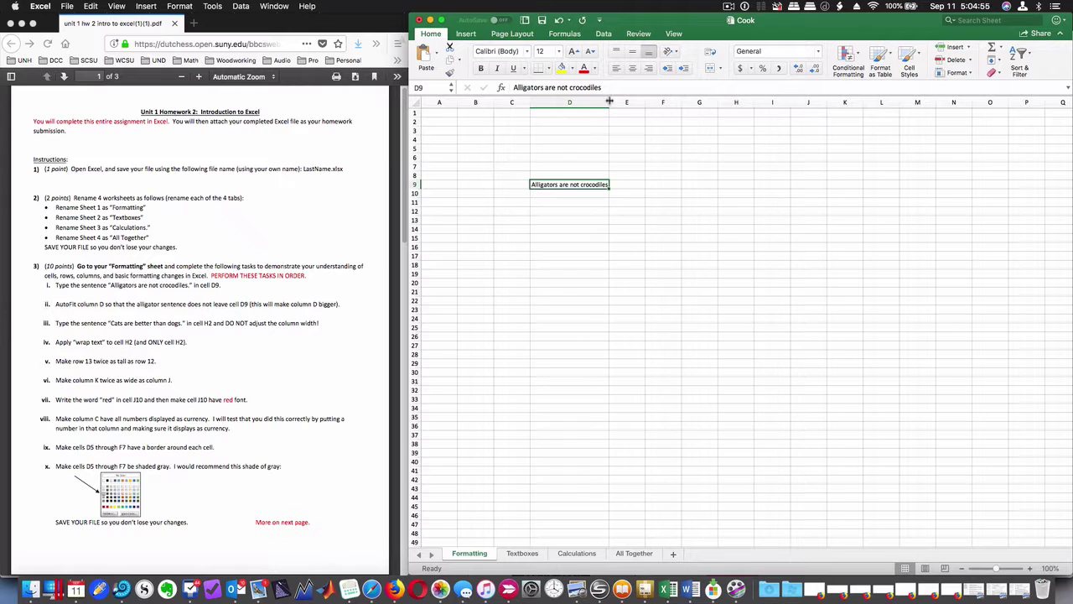
{"action": "left_click_drag", "start_coordinate": [608, 102], "coordinate": [567, 101]}
{"action": "key", "text": "super+c"}
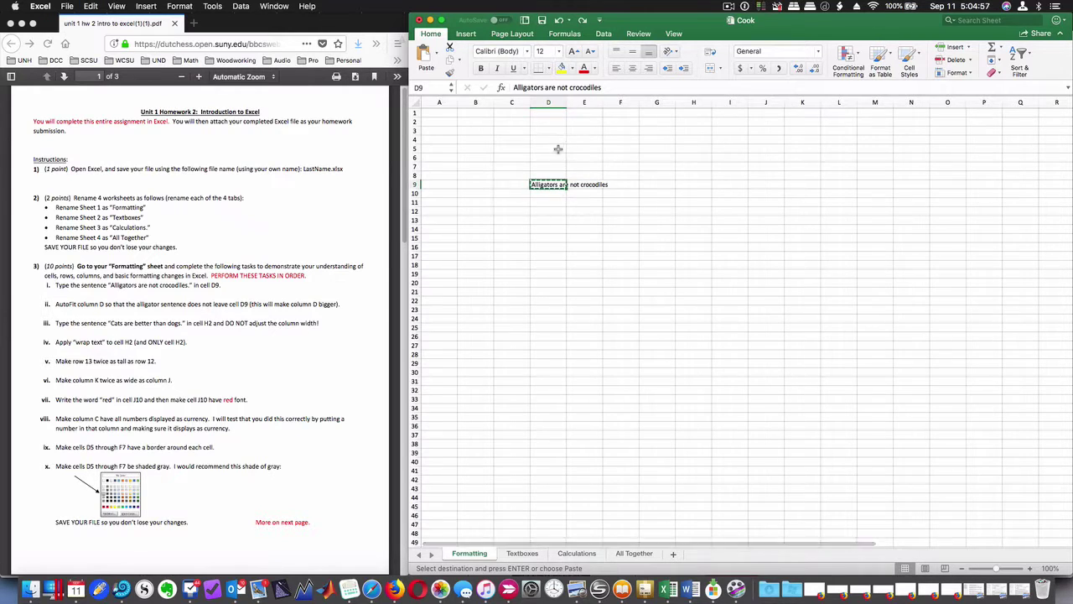
{"action": "left_click", "coordinate": [557, 144]}
{"action": "left_click", "coordinate": [416, 102]}
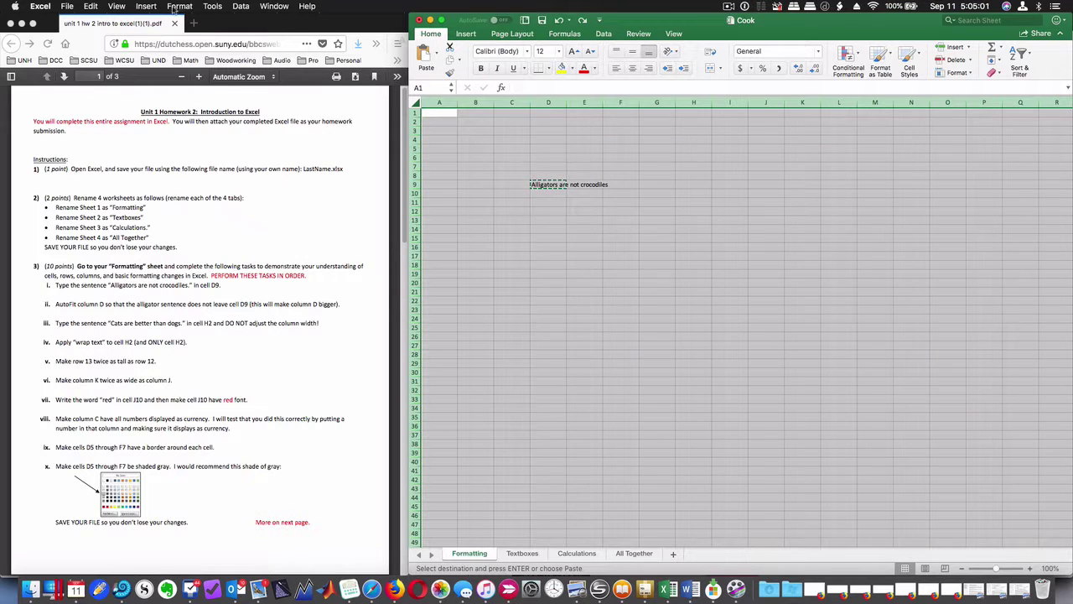
{"action": "left_click", "coordinate": [179, 7]}
{"action": "mouse_move", "coordinate": [188, 40]}
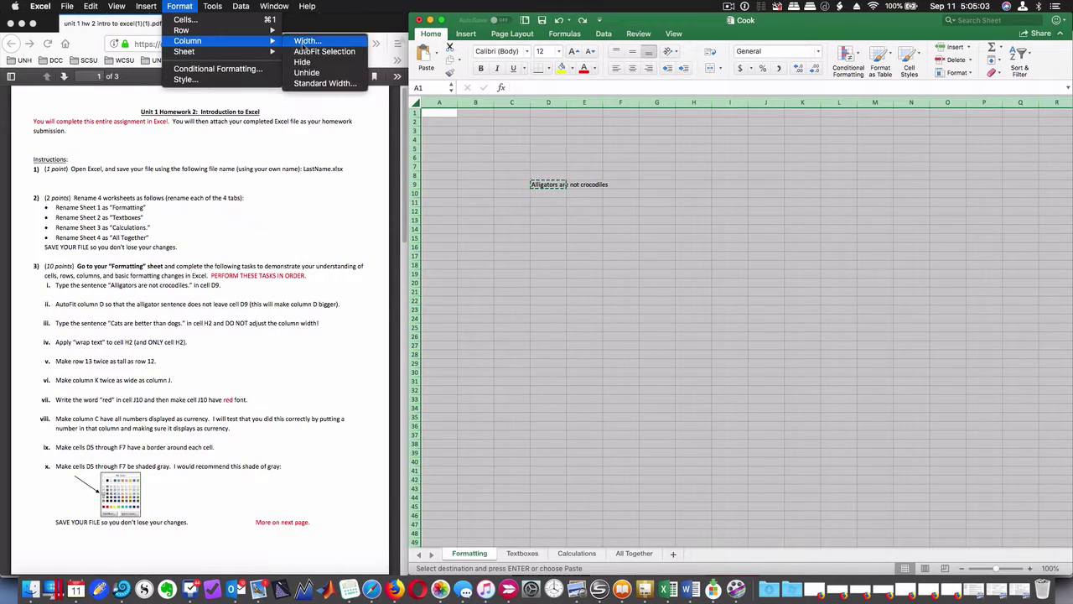
{"action": "left_click", "coordinate": [304, 52]}
{"action": "left_click", "coordinate": [569, 275]}
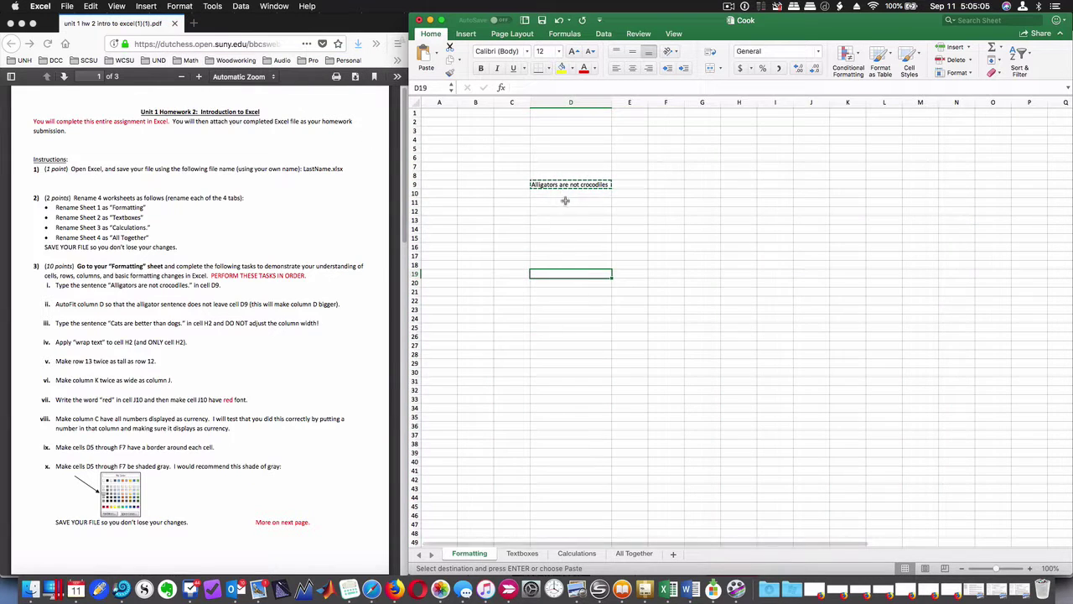
{"action": "left_click", "coordinate": [416, 104]}
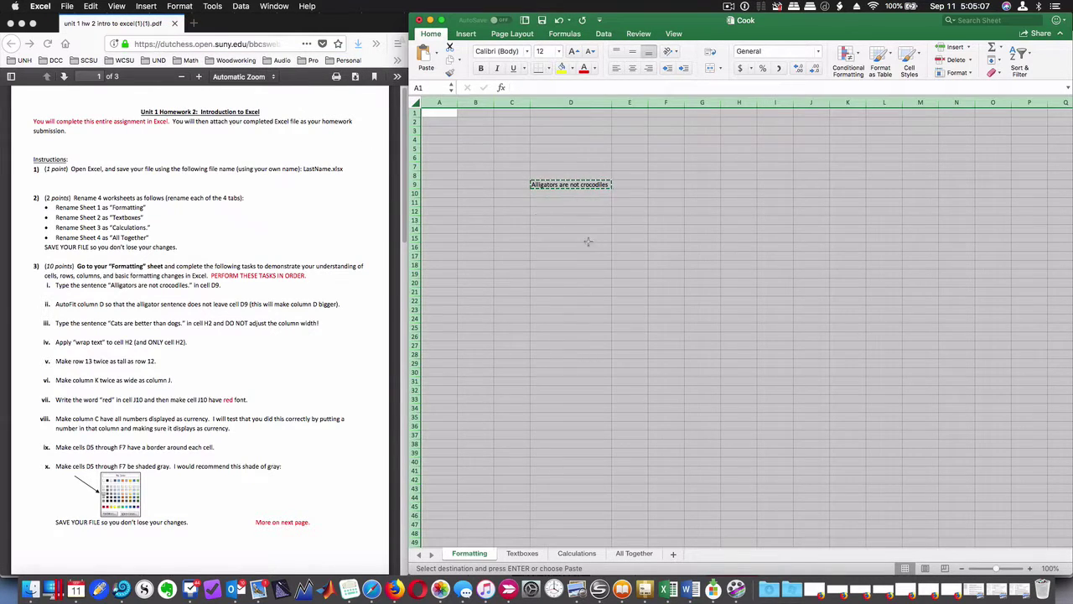
{"action": "left_click", "coordinate": [515, 200]}
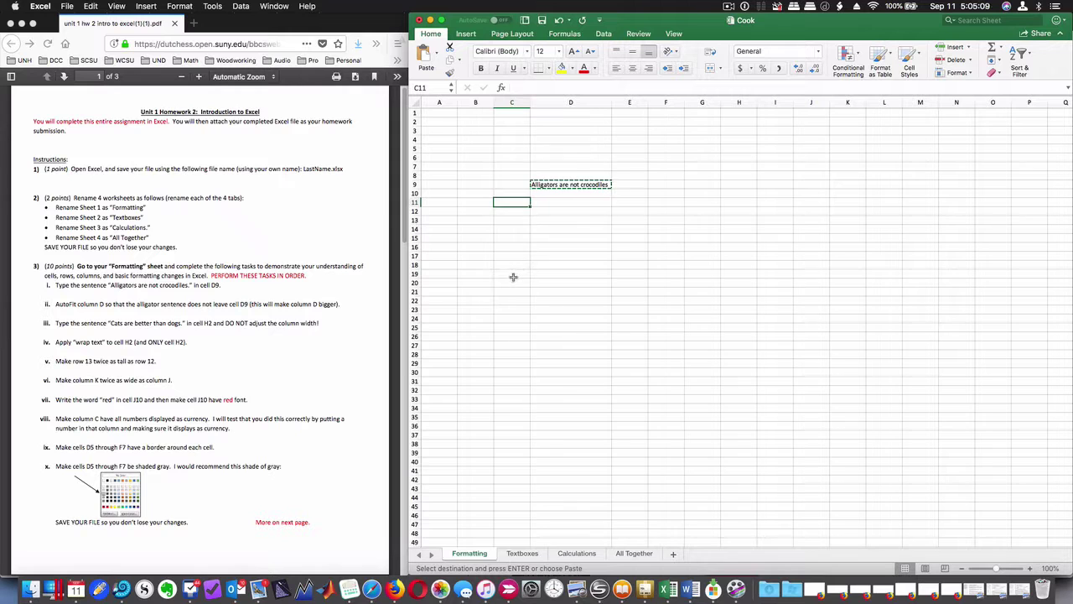
Select column D, check its current width and review the Format column options
{"action": "left_click", "coordinate": [581, 101]}
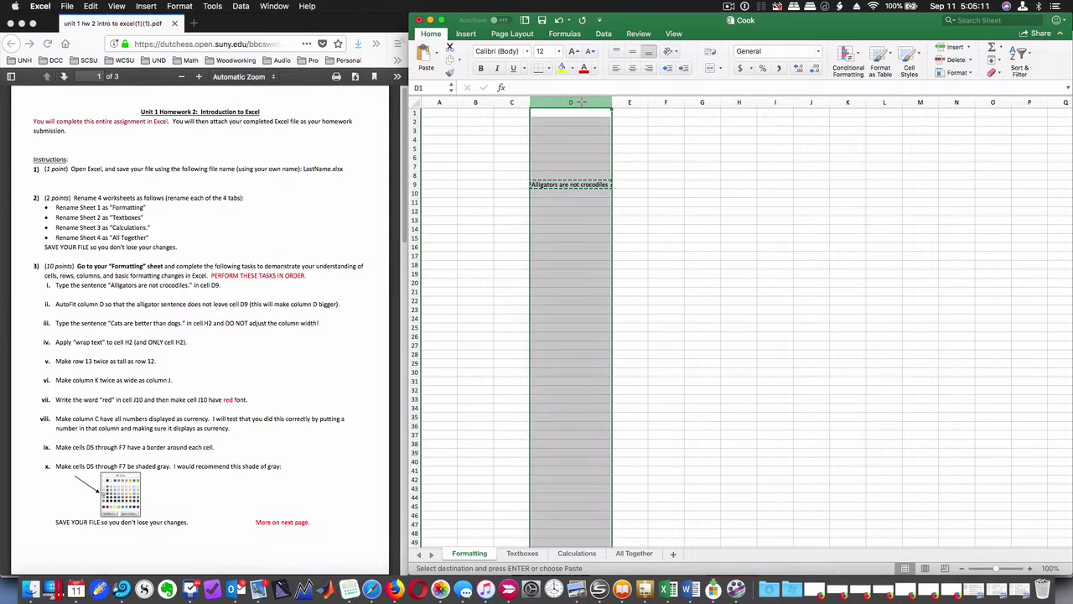
{"action": "right_click", "coordinate": [583, 104]}
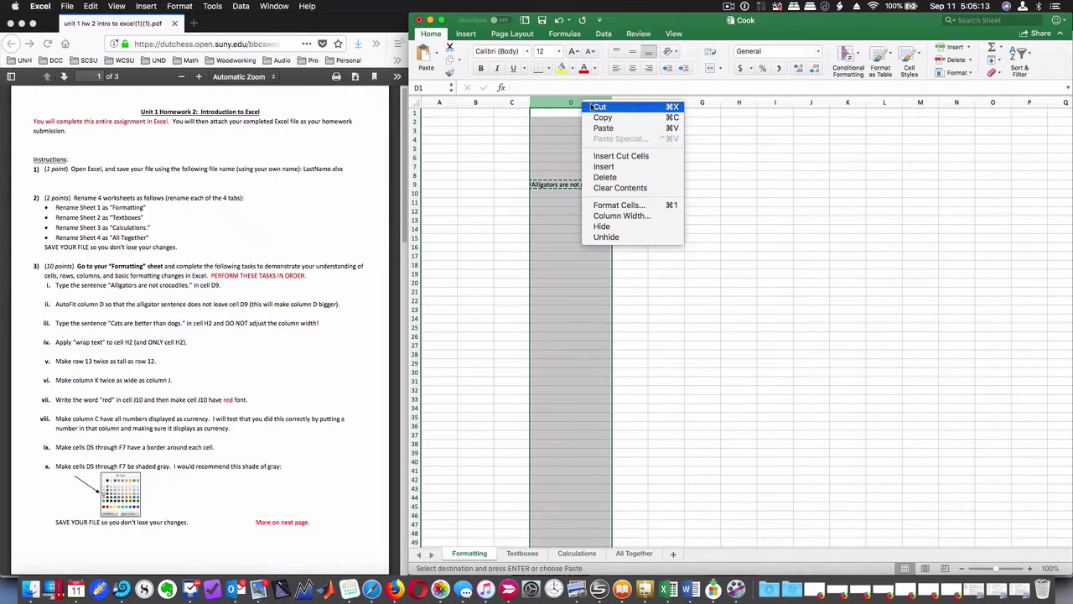
{"action": "left_click", "coordinate": [612, 217]}
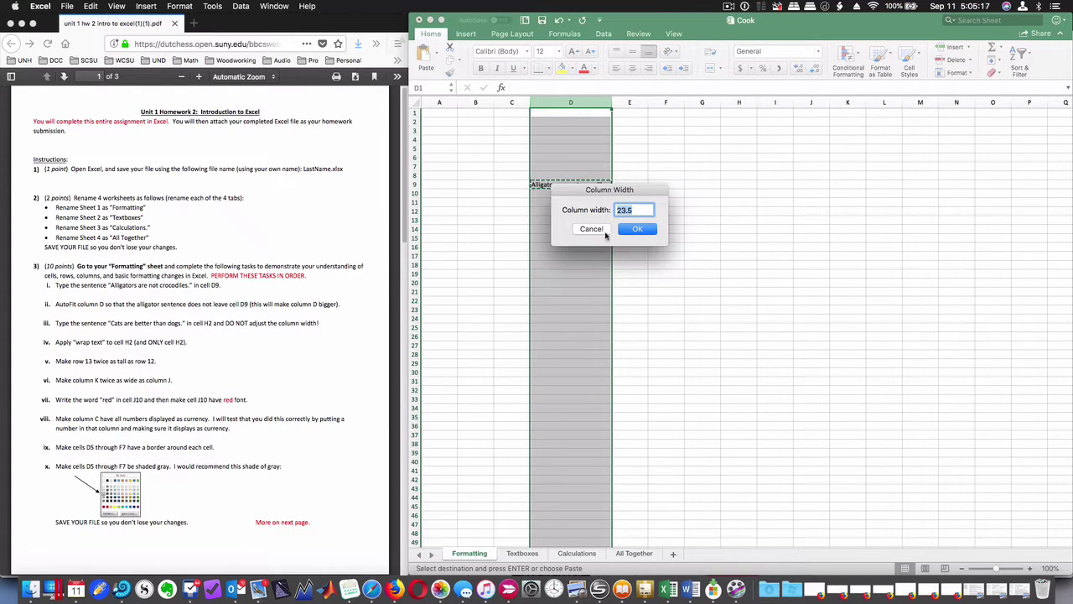
{"action": "left_click", "coordinate": [593, 229]}
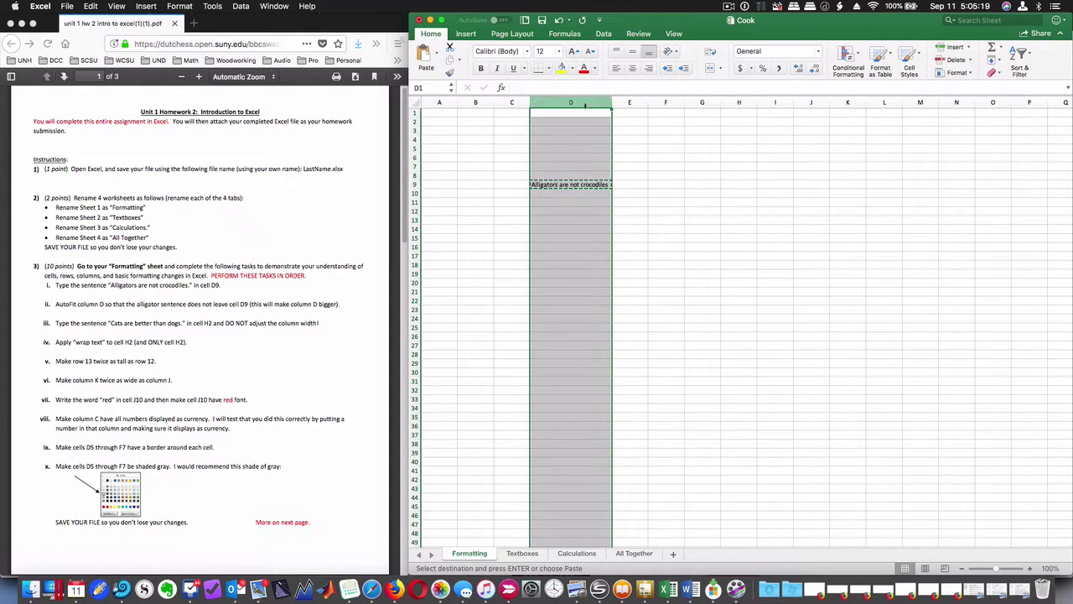
{"action": "left_click", "coordinate": [630, 102]}
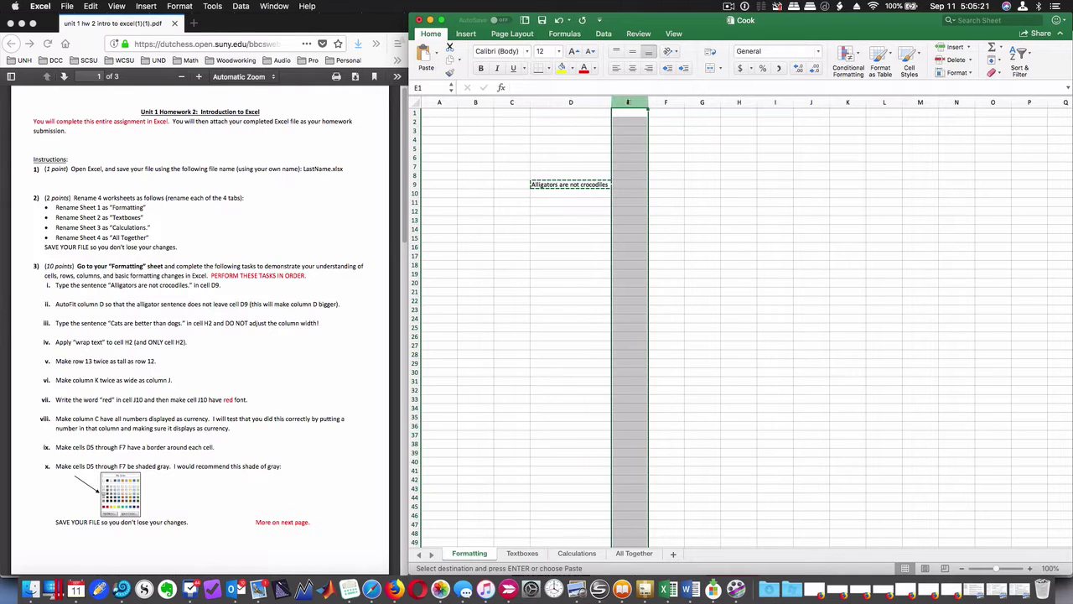
{"action": "left_click", "coordinate": [573, 102]}
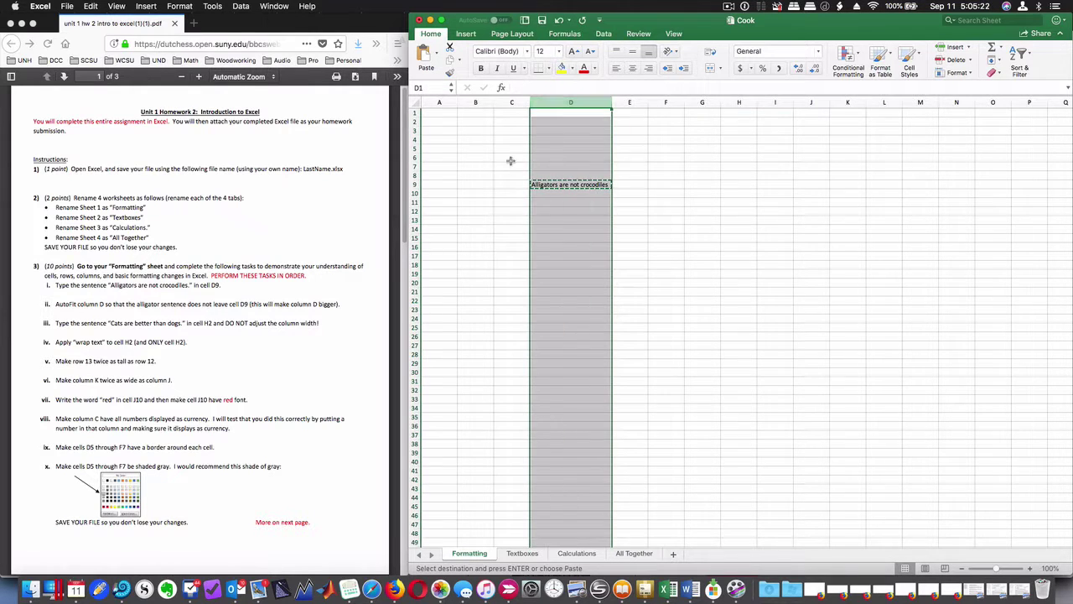
{"action": "left_click", "coordinate": [72, 9]}
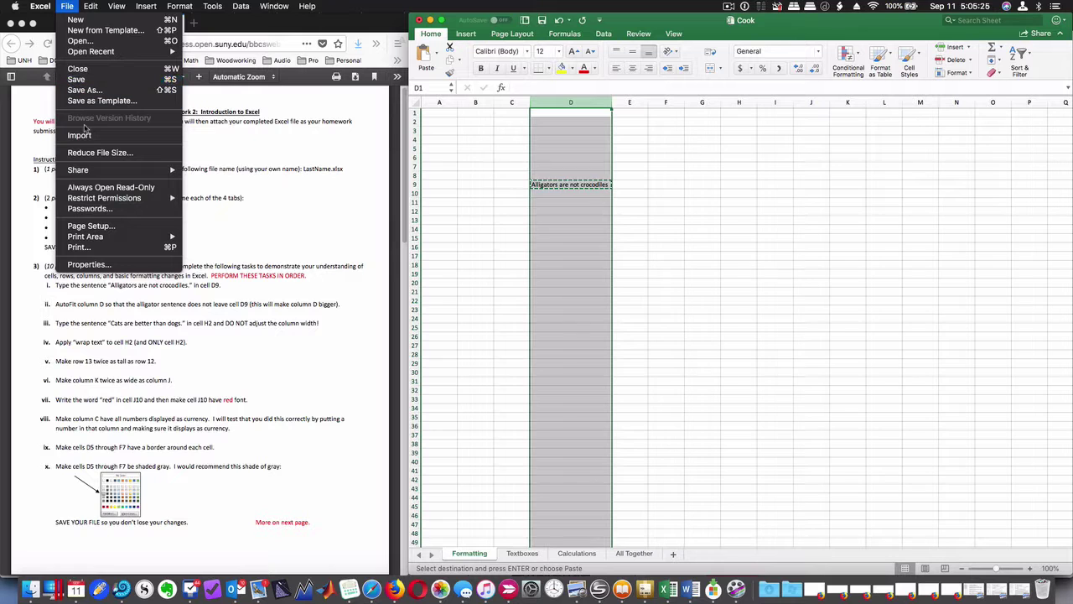
{"action": "mouse_move", "coordinate": [188, 40]}
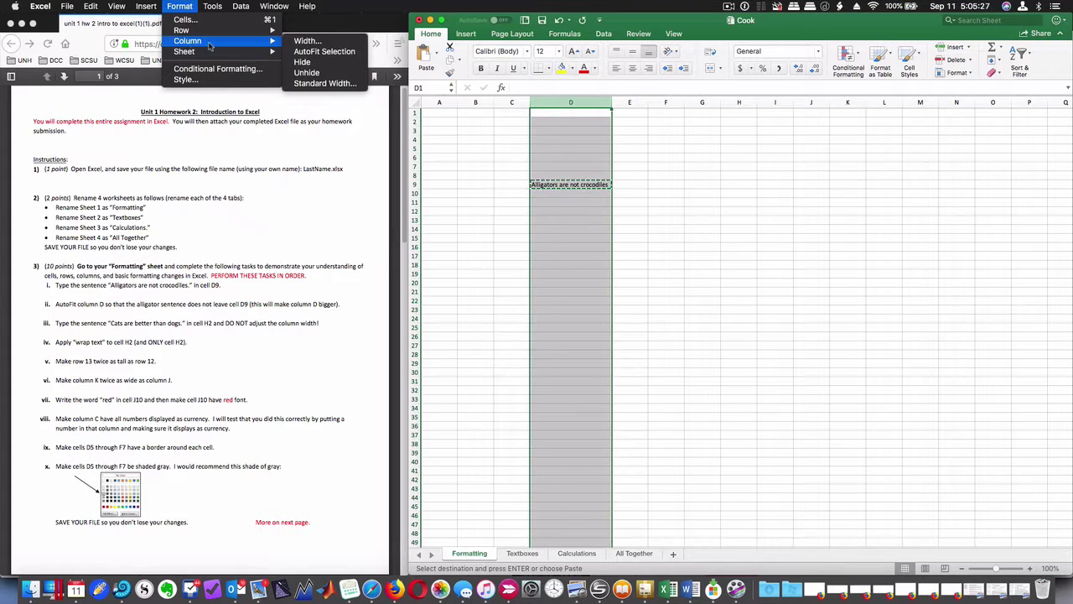
{"action": "left_click", "coordinate": [302, 52]}
Type test text in F8, AutoFit column F, then undo the width change
{"action": "left_click", "coordinate": [635, 304]}
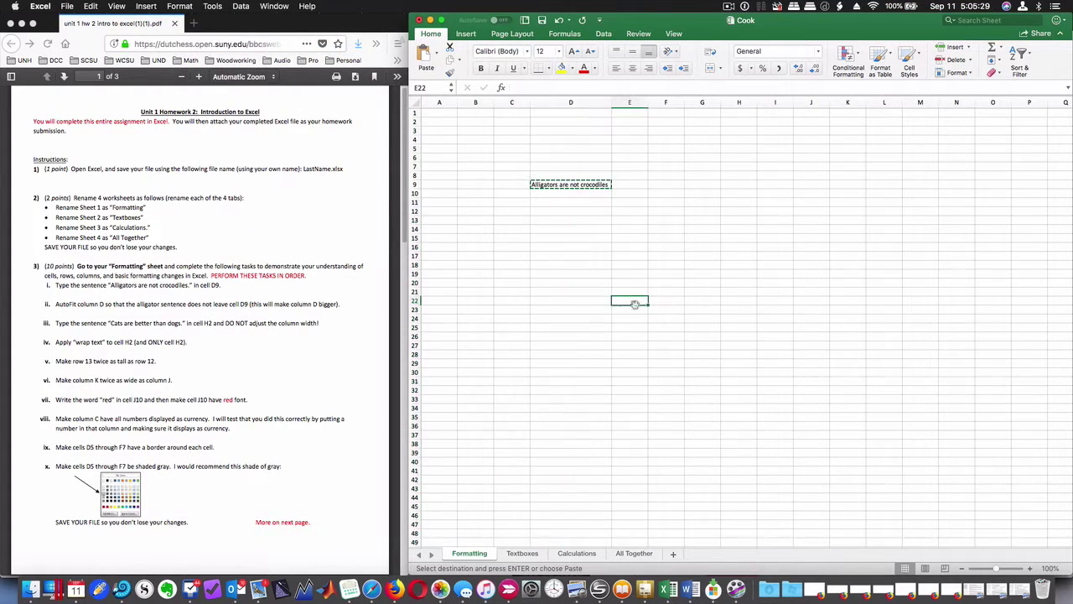
{"action": "left_click", "coordinate": [671, 176]}
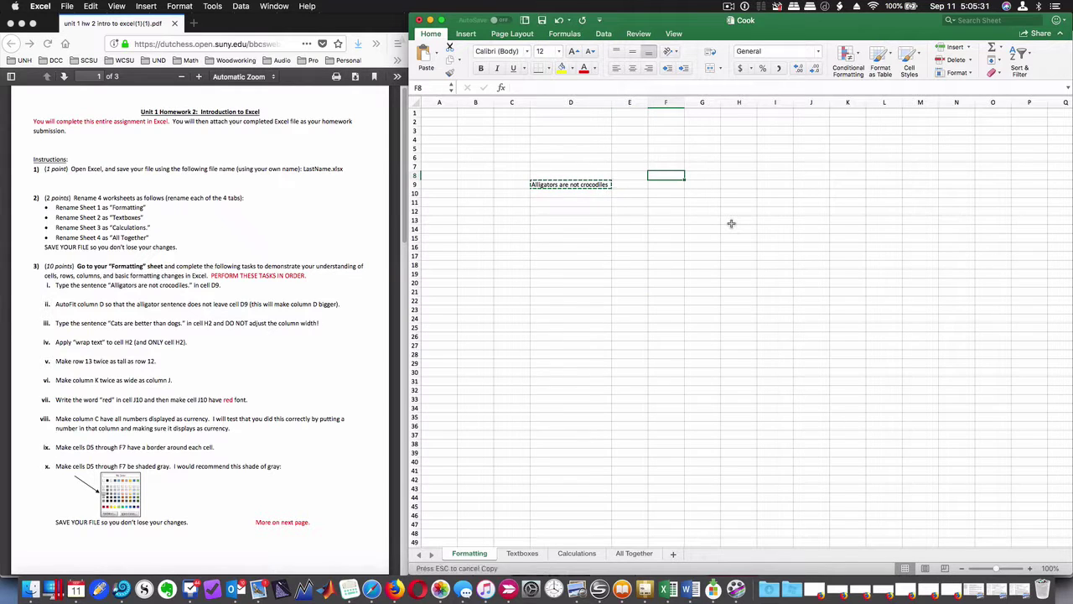
{"action": "type", "text": "al;lsdfjkvn ;asirtygul;abehrglv;"}
{"action": "left_click", "coordinate": [702, 237]}
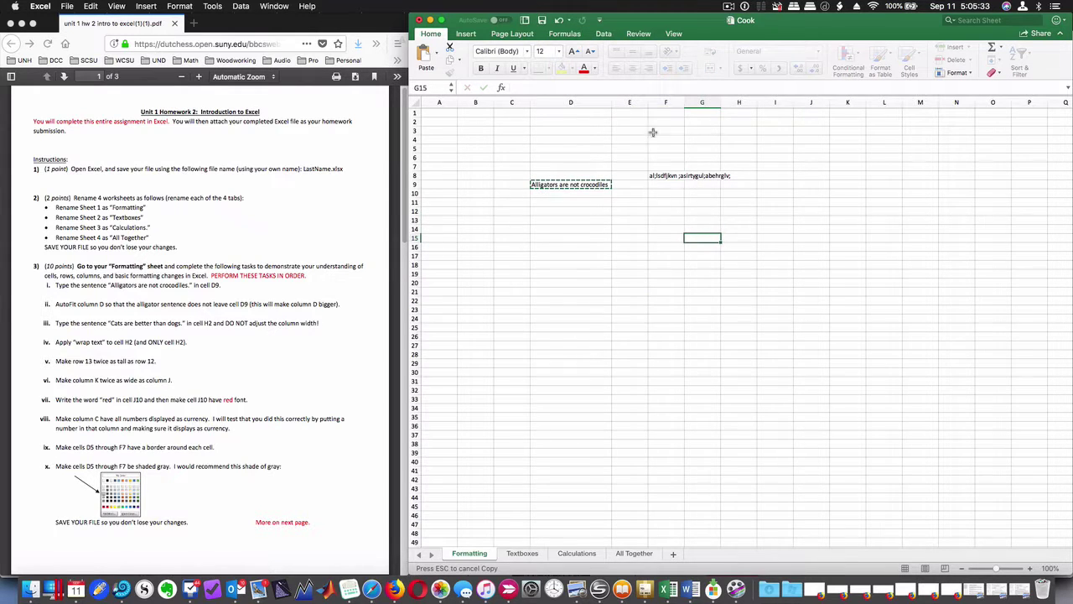
{"action": "left_click", "coordinate": [668, 102]}
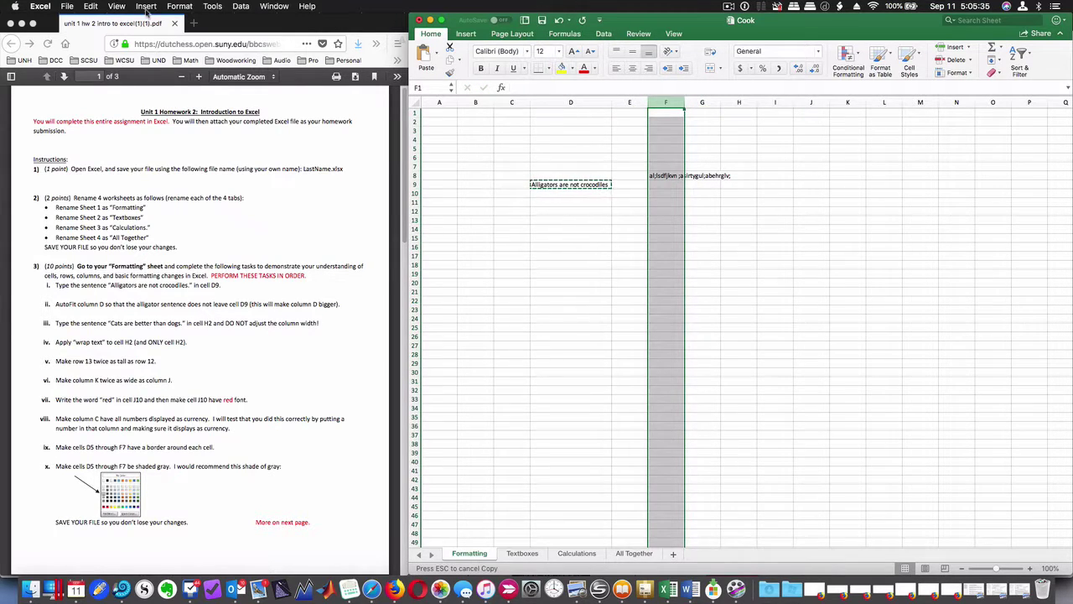
{"action": "left_click", "coordinate": [179, 5]}
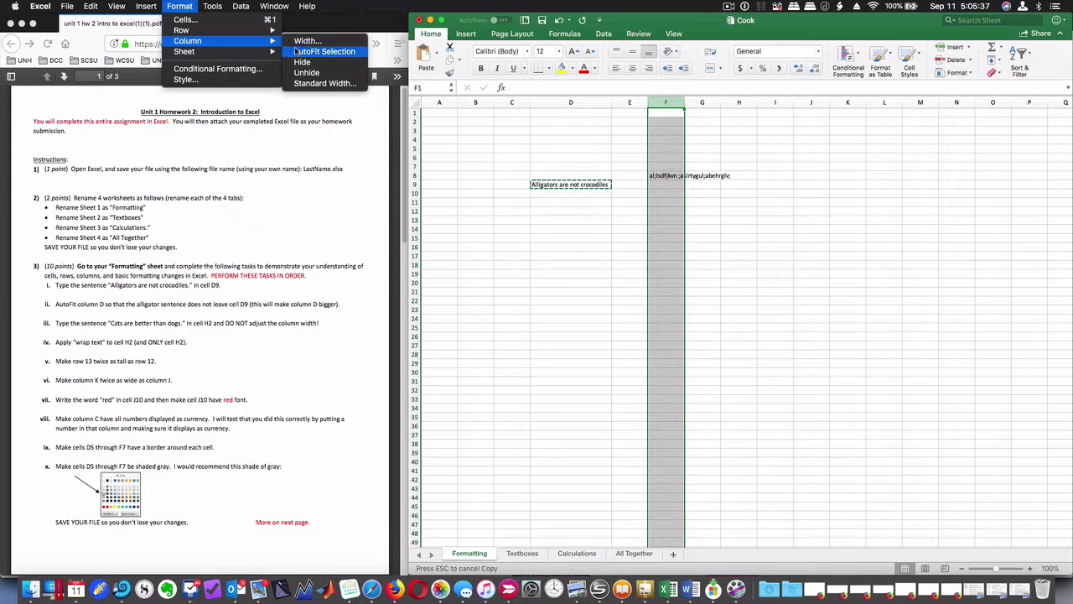
{"action": "left_click", "coordinate": [486, 278]}
{"action": "left_click", "coordinate": [671, 256]}
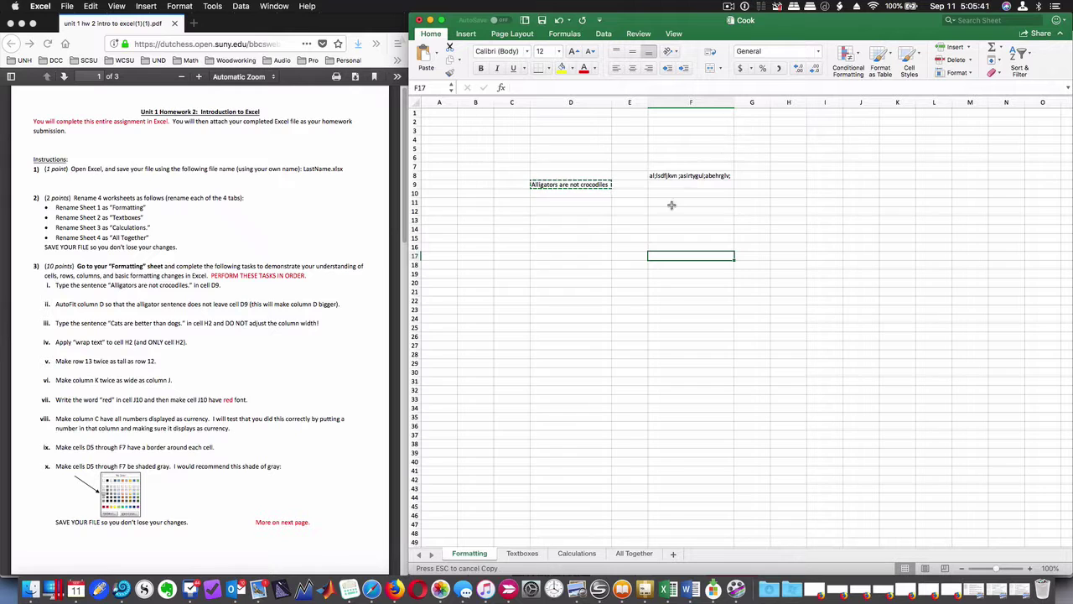
{"action": "key", "text": "super+z"}
Add test text in H14 and try AutoFit on column F, then on the whole sheet
{"action": "left_click", "coordinate": [749, 230]}
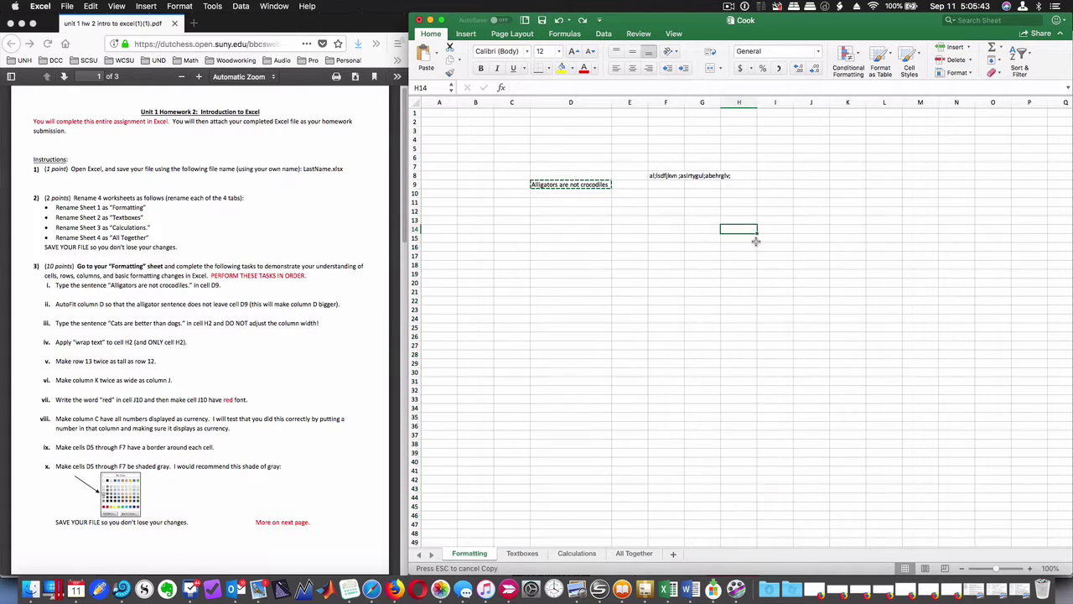
{"action": "type", "text": "vadsf.,jhvgansdtgj;"}
{"action": "left_click", "coordinate": [738, 265]}
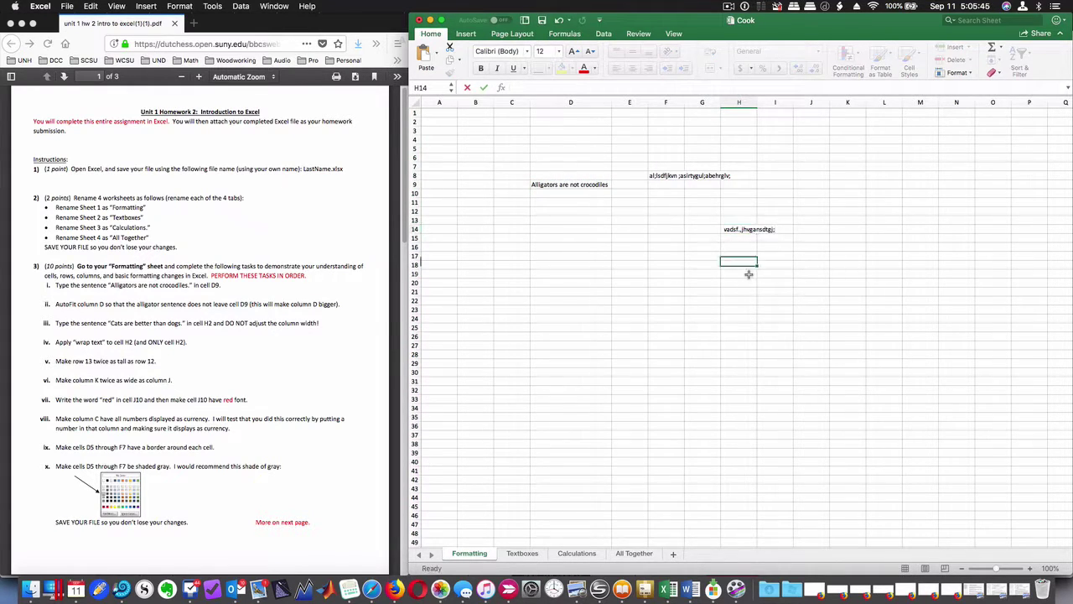
{"action": "key", "text": "Down"}
{"action": "left_click", "coordinate": [664, 101]}
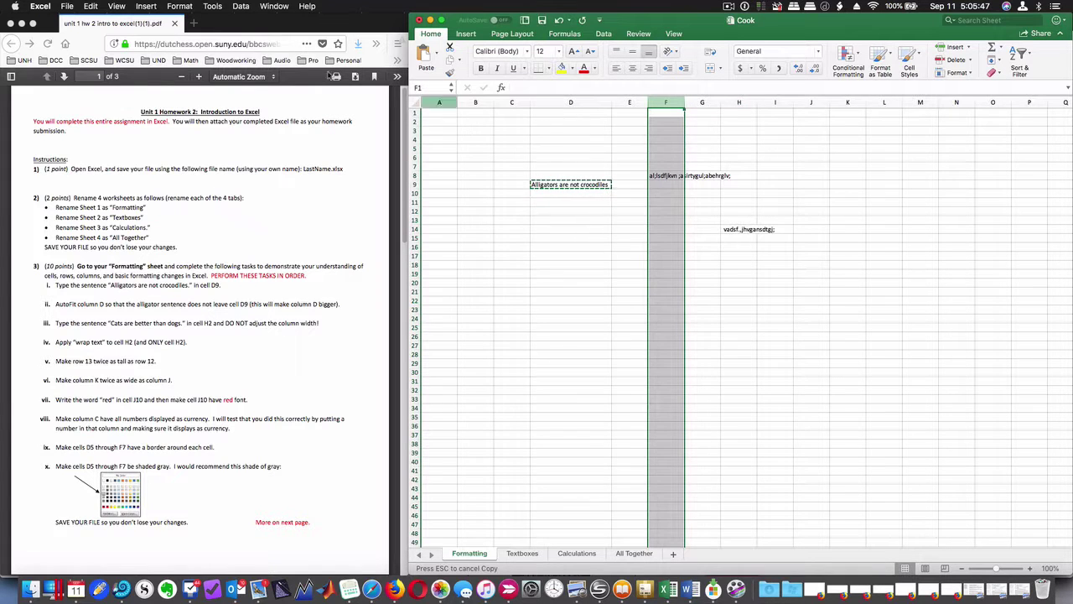
{"action": "left_click", "coordinate": [179, 6]}
{"action": "mouse_move", "coordinate": [188, 40]}
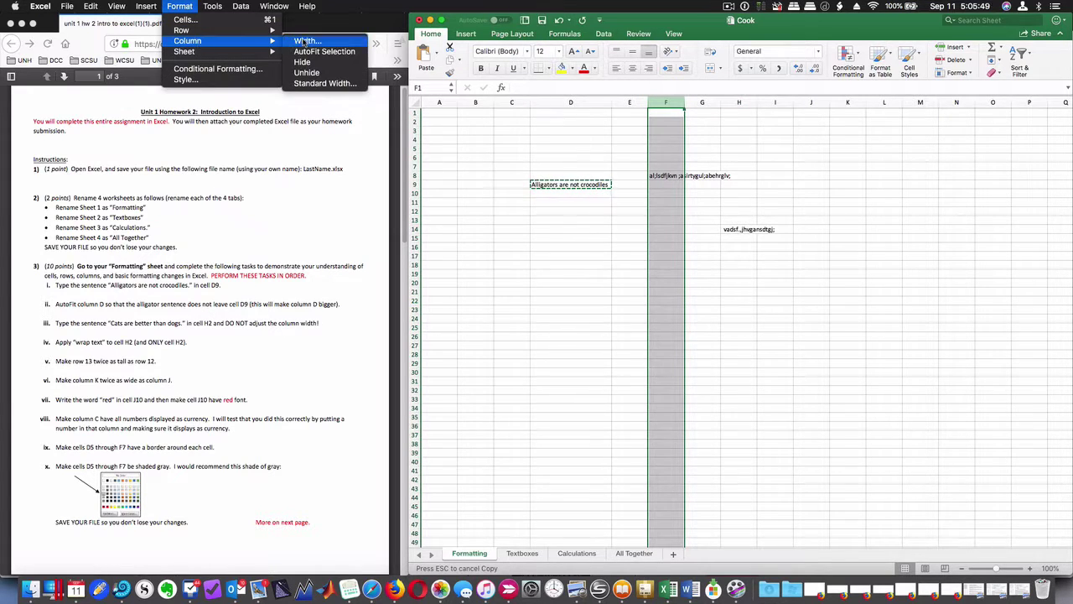
{"action": "left_click", "coordinate": [307, 54]}
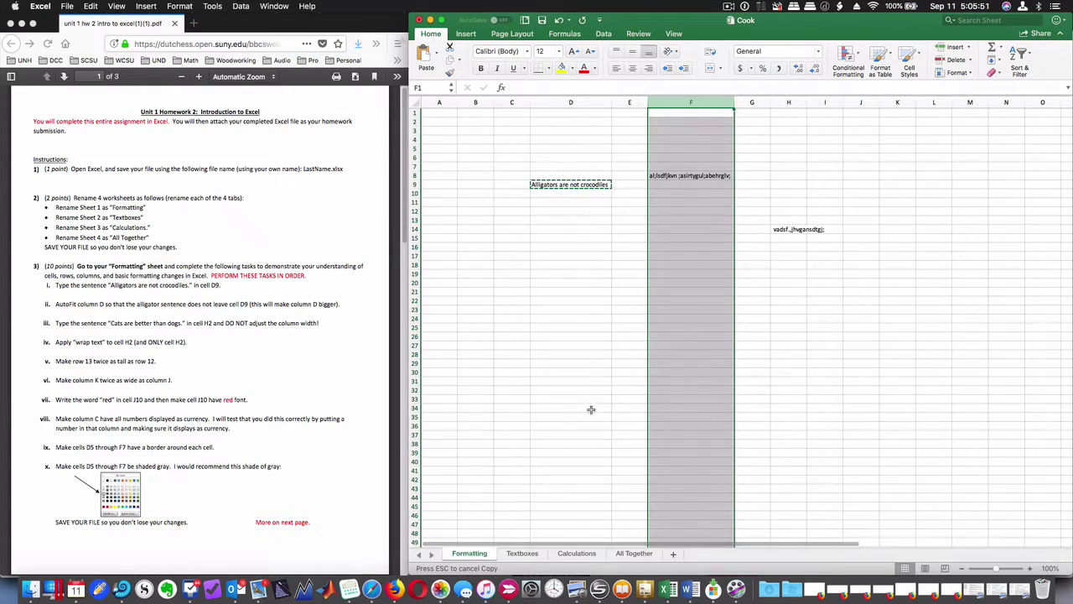
{"action": "key", "text": "super+z"}
{"action": "left_click", "coordinate": [413, 102]}
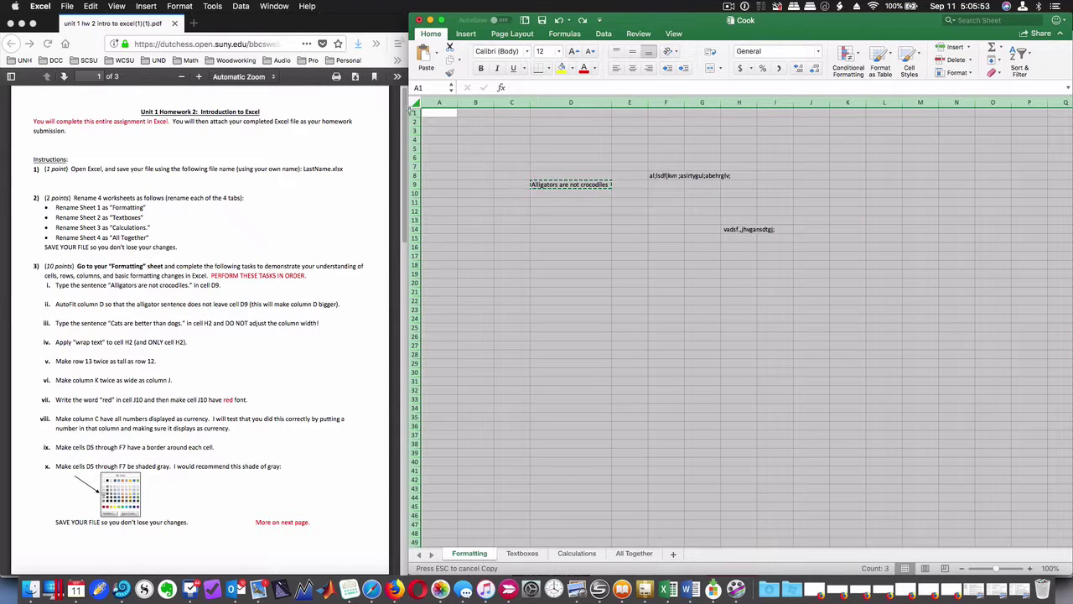
{"action": "left_click", "coordinate": [179, 6]}
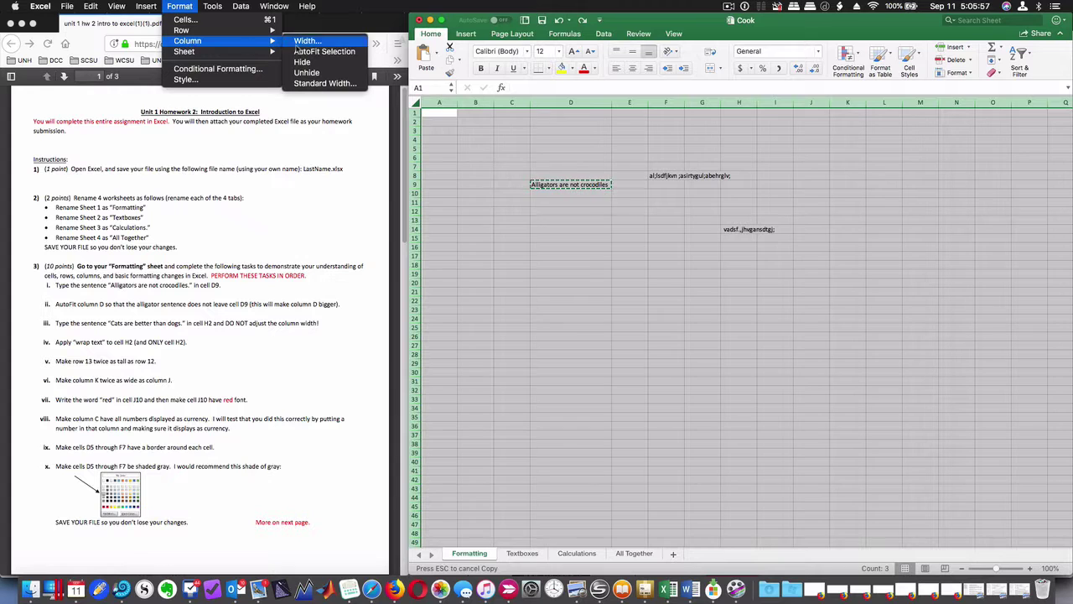
{"action": "left_click", "coordinate": [310, 52]}
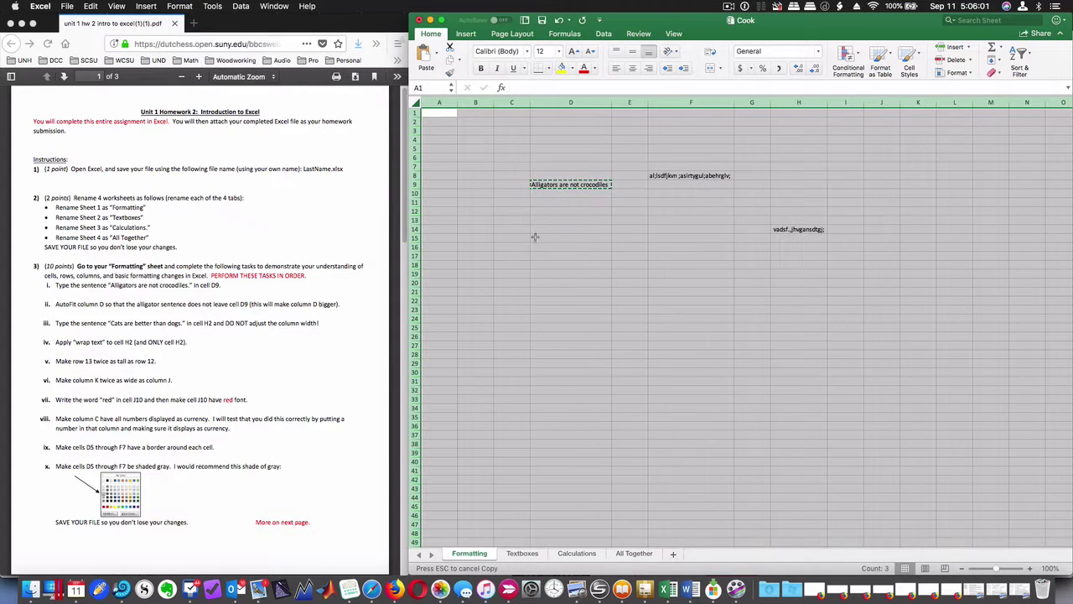
Undo the test entries and enter 'Cats are better than dogs.' in H2
{"action": "left_click", "coordinate": [571, 252]}
{"action": "key", "text": "super+z"}
{"action": "key", "text": "super+z"}
{"action": "key", "text": "super+z"}
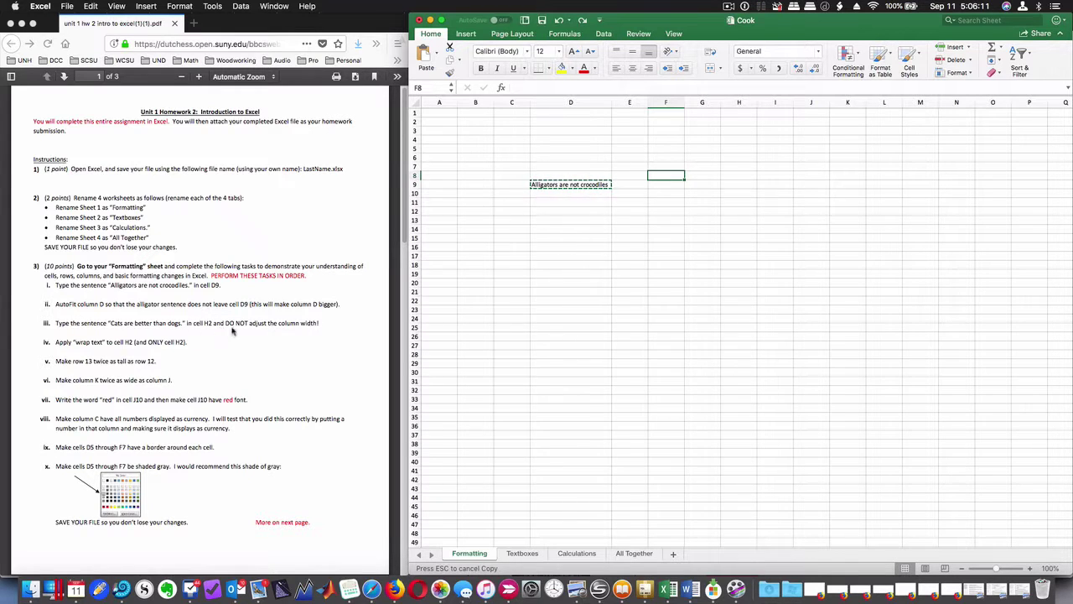
{"action": "left_click", "coordinate": [743, 119]}
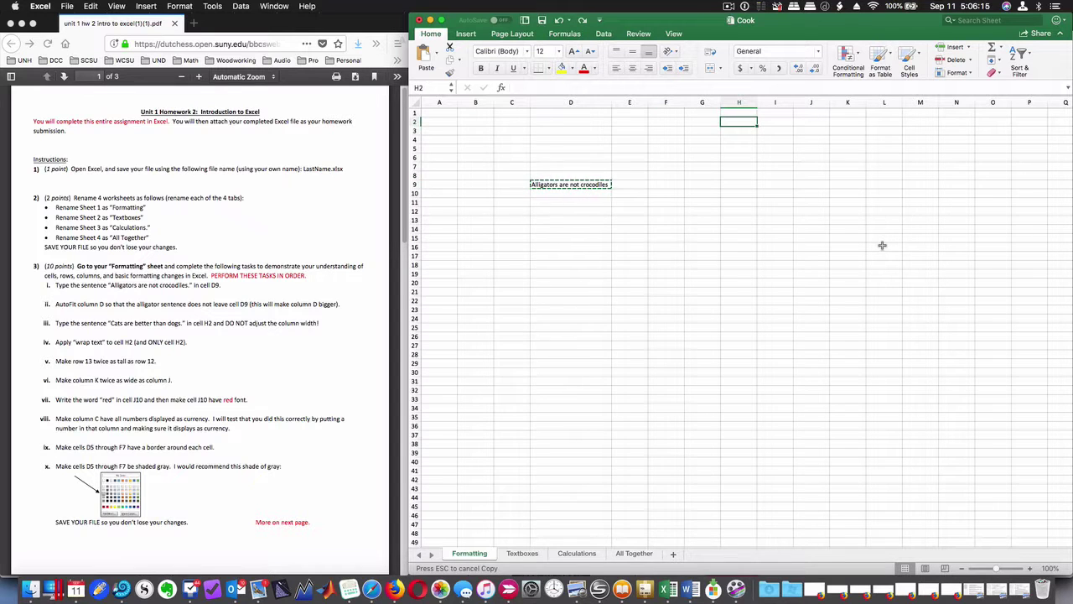
{"action": "type", "text": "Cats are better t"}
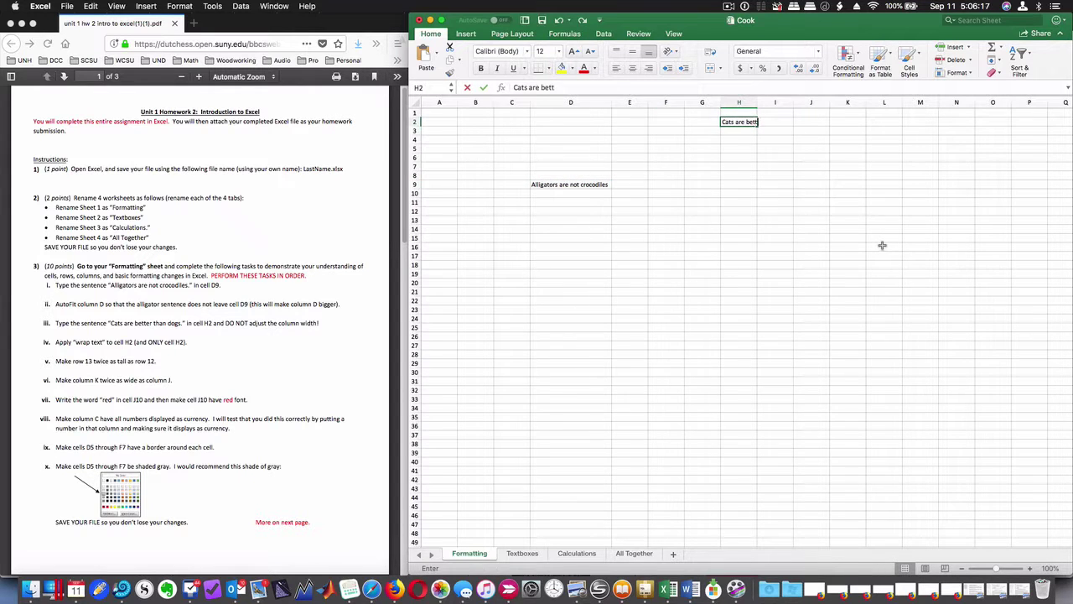
{"action": "type", "text": "han "}
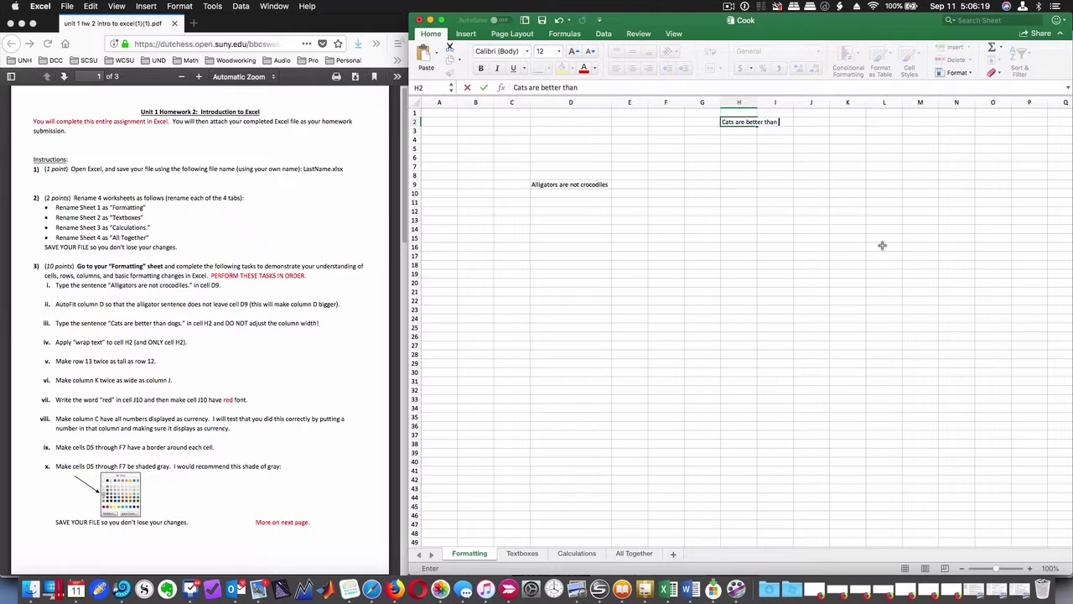
{"action": "type", "text": "dogs."}
{"action": "key", "text": "Return"}
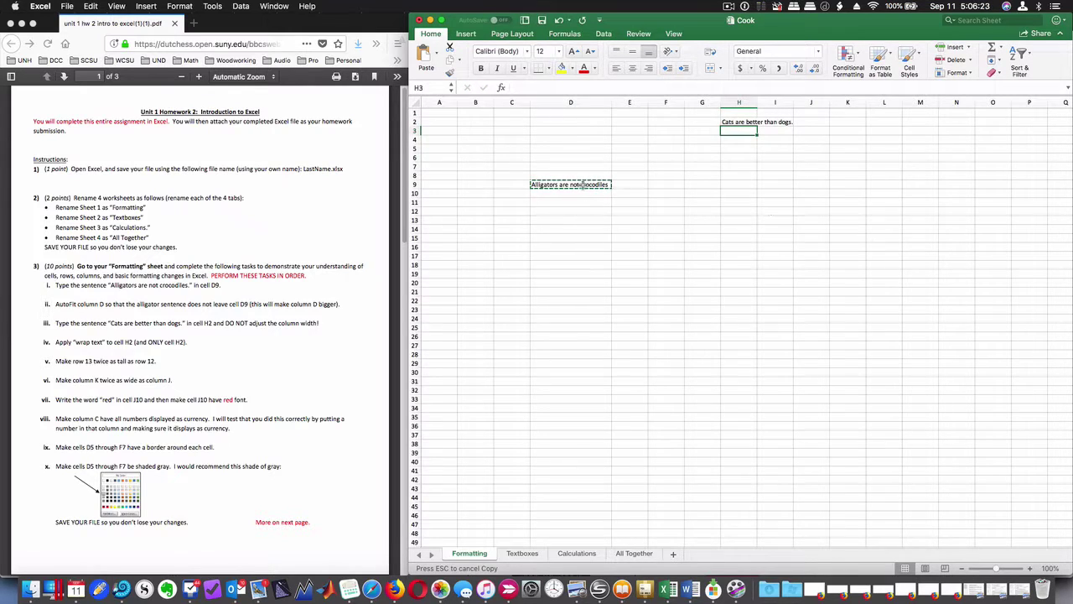
Add a period to the end of the D9 alligator sentence, then reselect H2
{"action": "left_click", "coordinate": [583, 185]}
{"action": "double_click", "coordinate": [583, 185]}
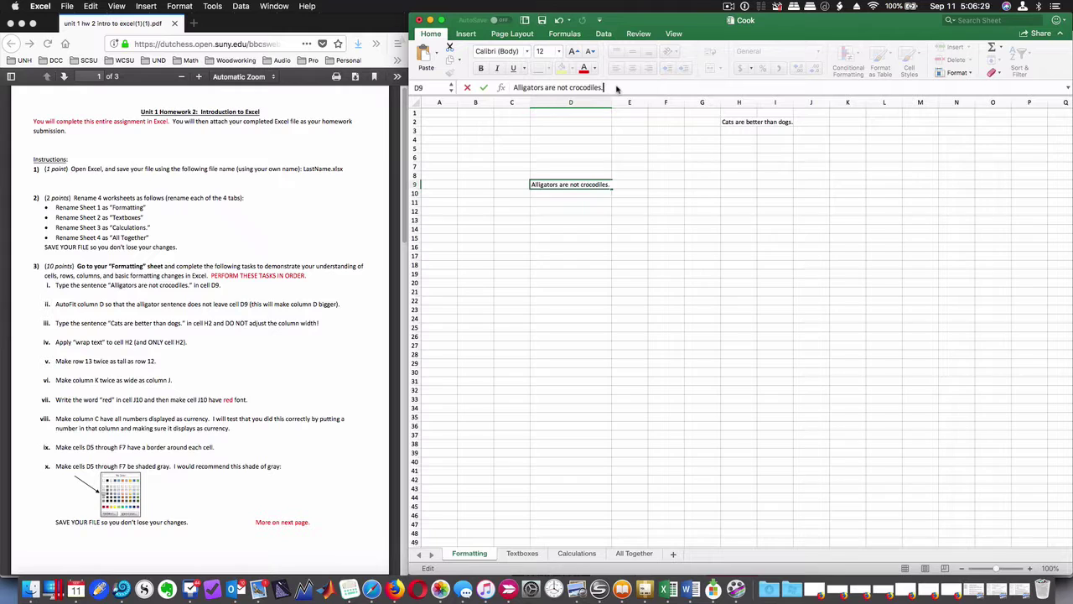
{"action": "key", "text": "Return"}
{"action": "left_click", "coordinate": [568, 220]}
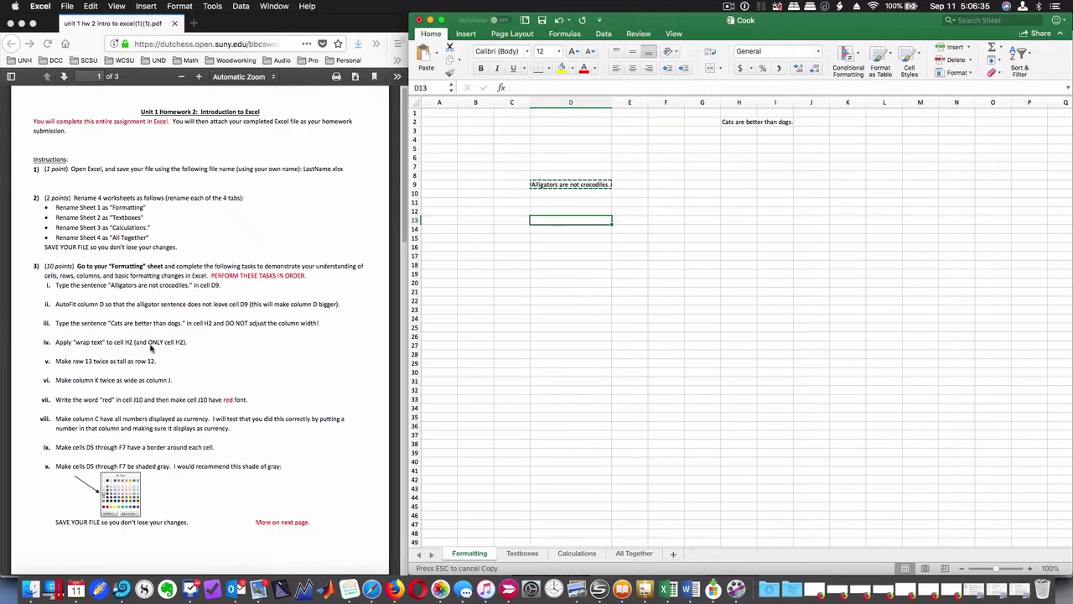
{"action": "left_click", "coordinate": [740, 121]}
{"action": "left_click", "coordinate": [426, 104]}
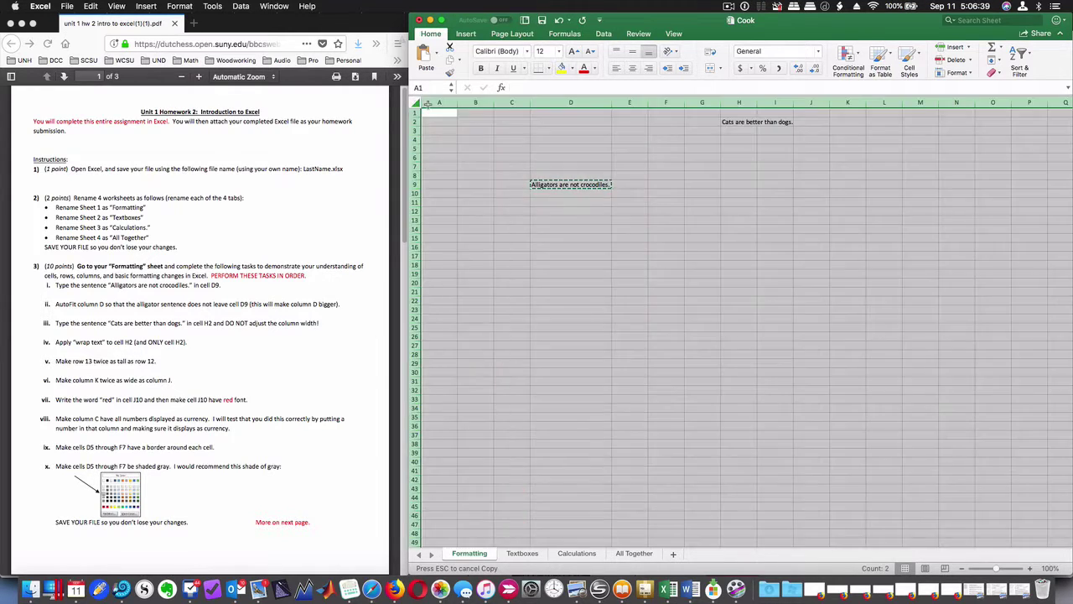
{"action": "left_click", "coordinate": [739, 102]}
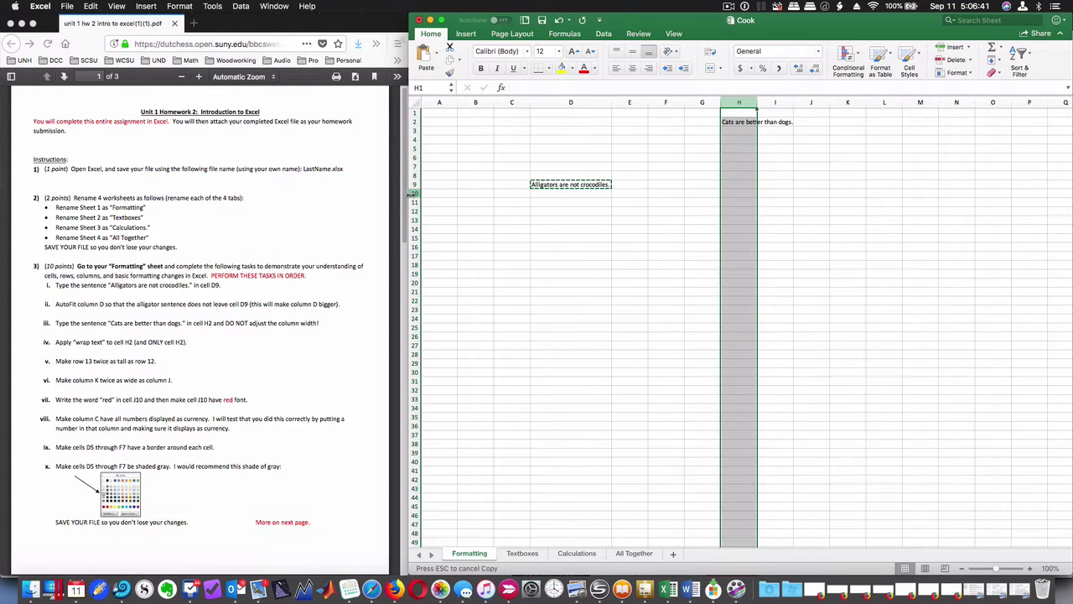
{"action": "left_click", "coordinate": [414, 193]}
{"action": "left_click", "coordinate": [731, 124]}
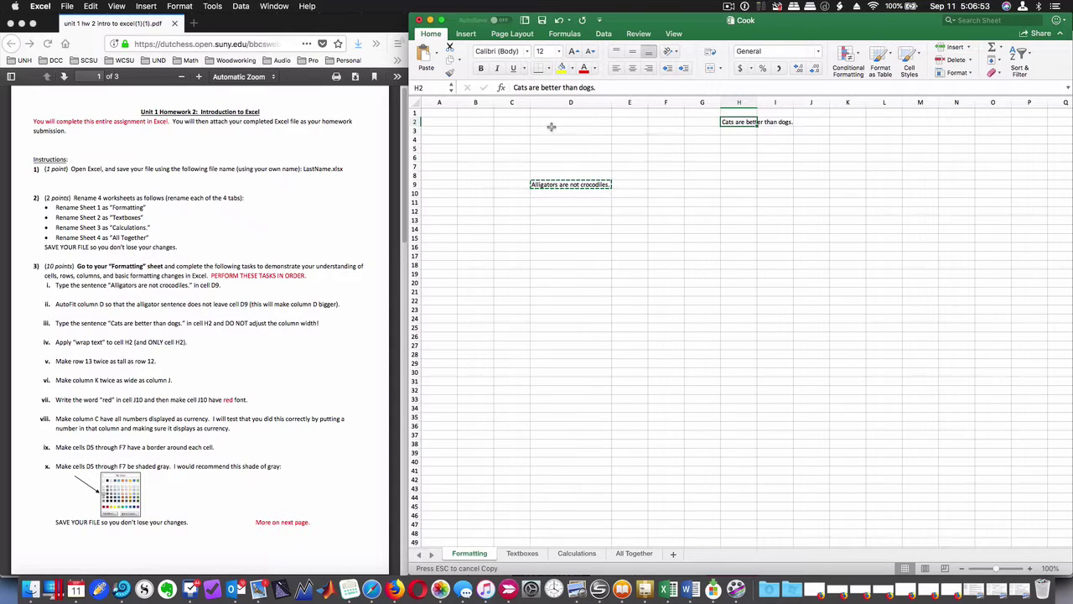
Browse the Format Cells tabs for H2 and cancel without changes
{"action": "left_click", "coordinate": [178, 6]}
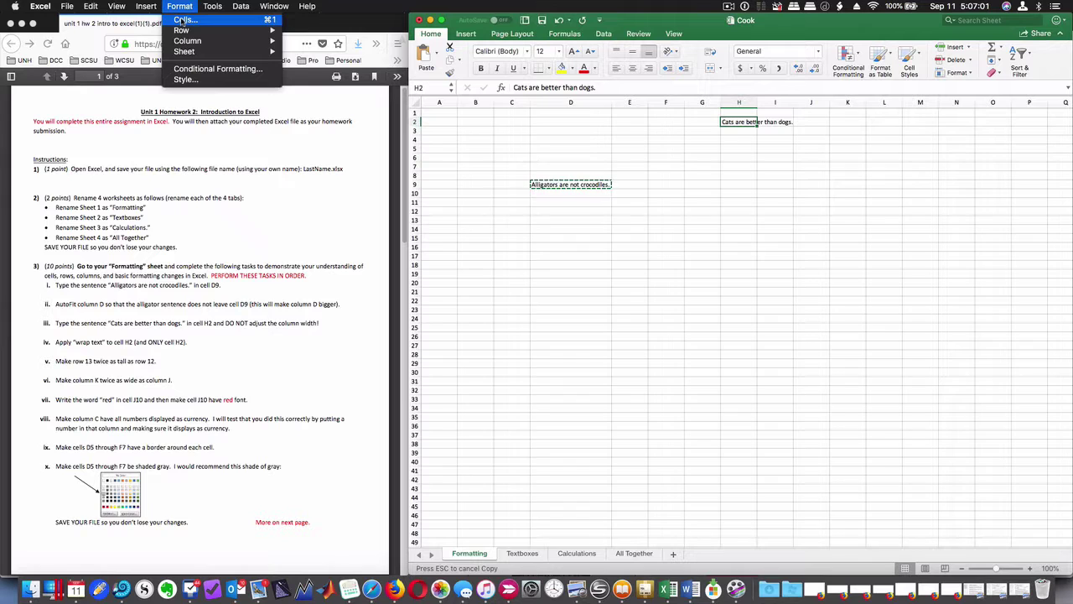
{"action": "left_click", "coordinate": [181, 20]}
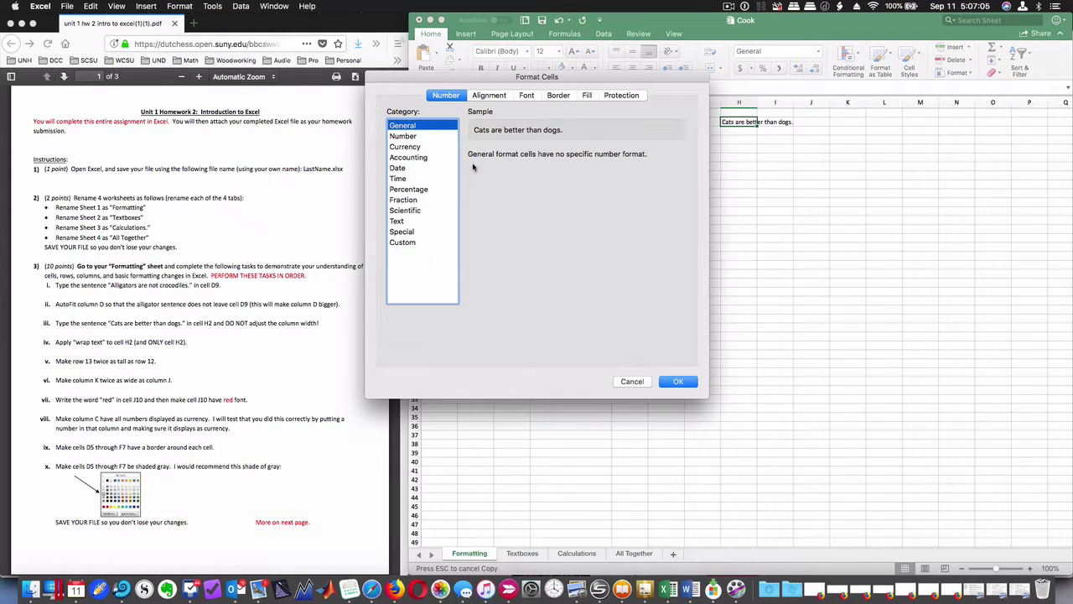
{"action": "left_click", "coordinate": [495, 96]}
{"action": "left_click", "coordinate": [526, 96]}
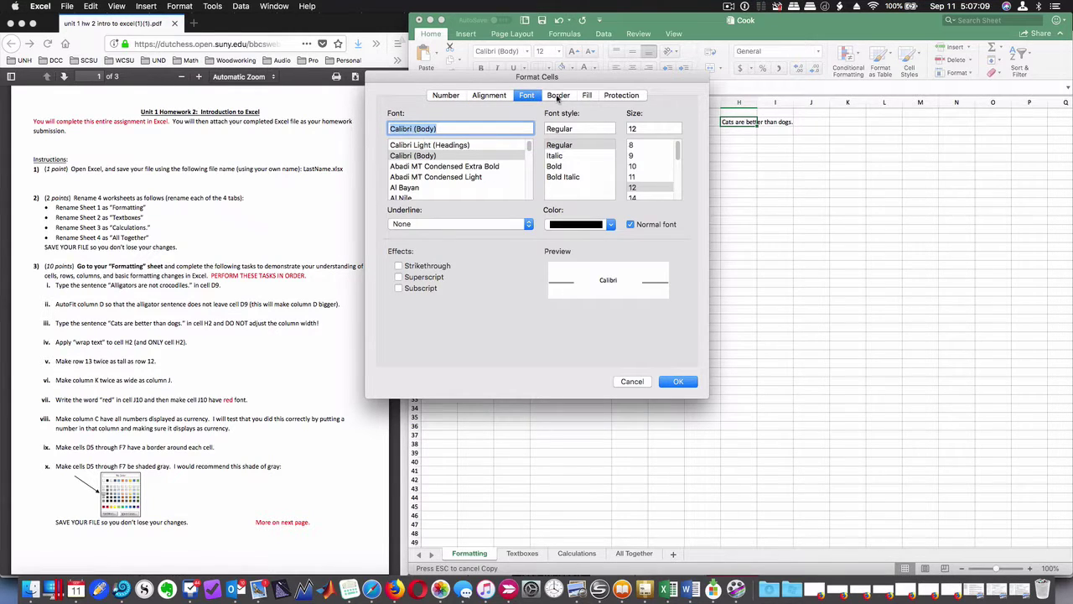
{"action": "left_click", "coordinate": [558, 95]}
{"action": "left_click", "coordinate": [587, 95]}
{"action": "left_click", "coordinate": [621, 95]}
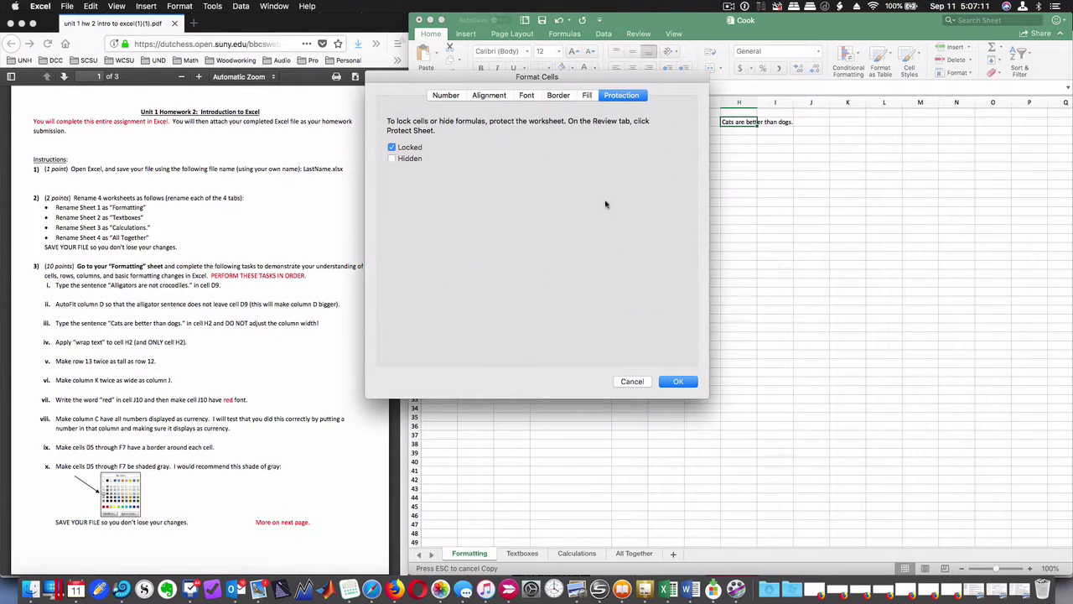
{"action": "left_click", "coordinate": [634, 383]}
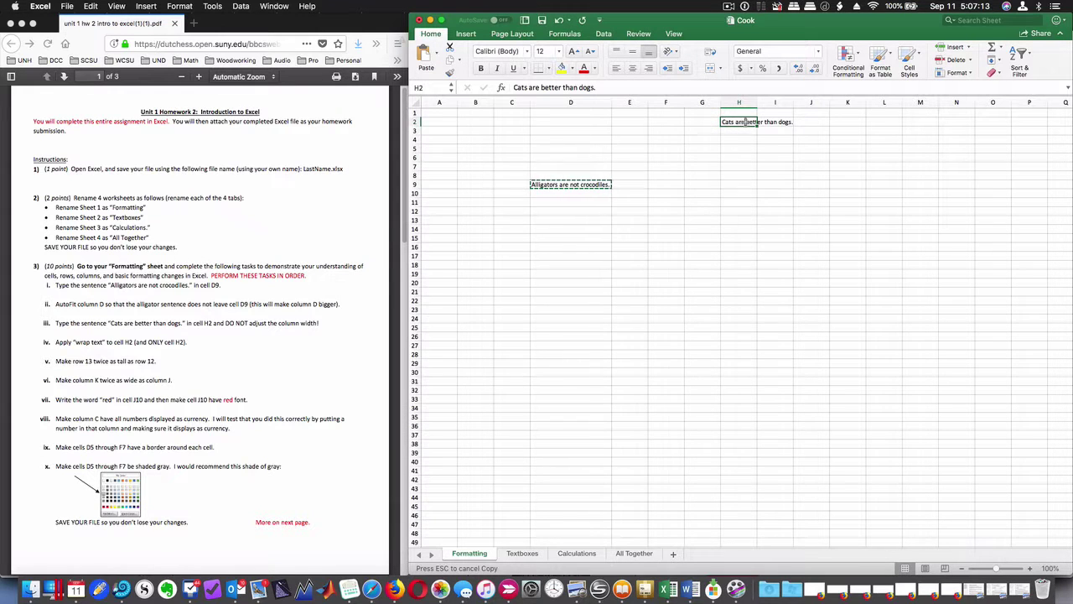
Inspect H2's right-click menu, then search the Format menu for text wrapping
{"action": "right_click", "coordinate": [746, 124]}
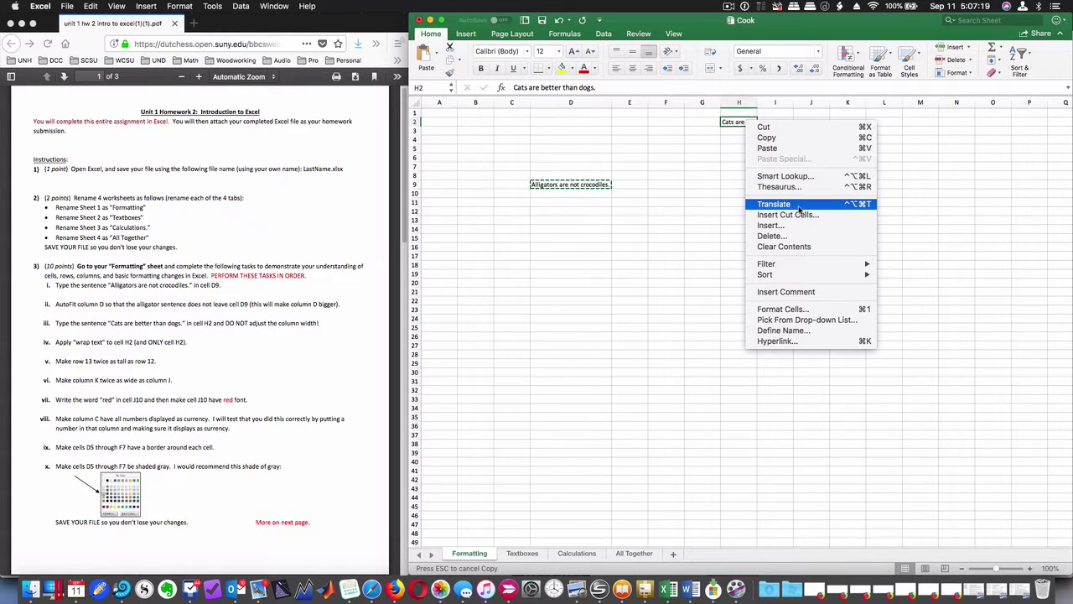
{"action": "left_click", "coordinate": [725, 208]}
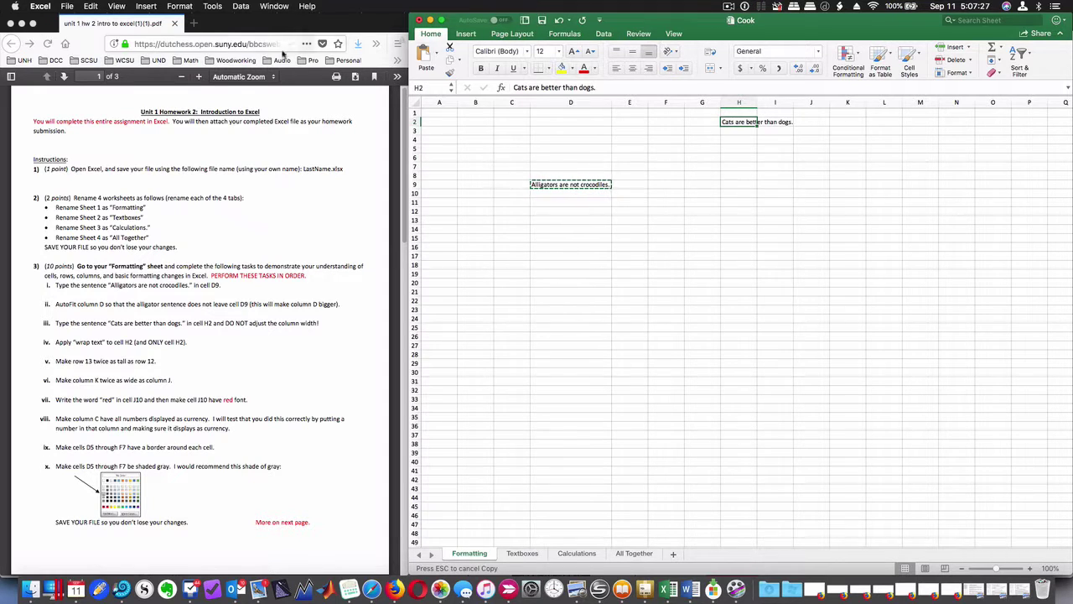
{"action": "left_click", "coordinate": [179, 6]}
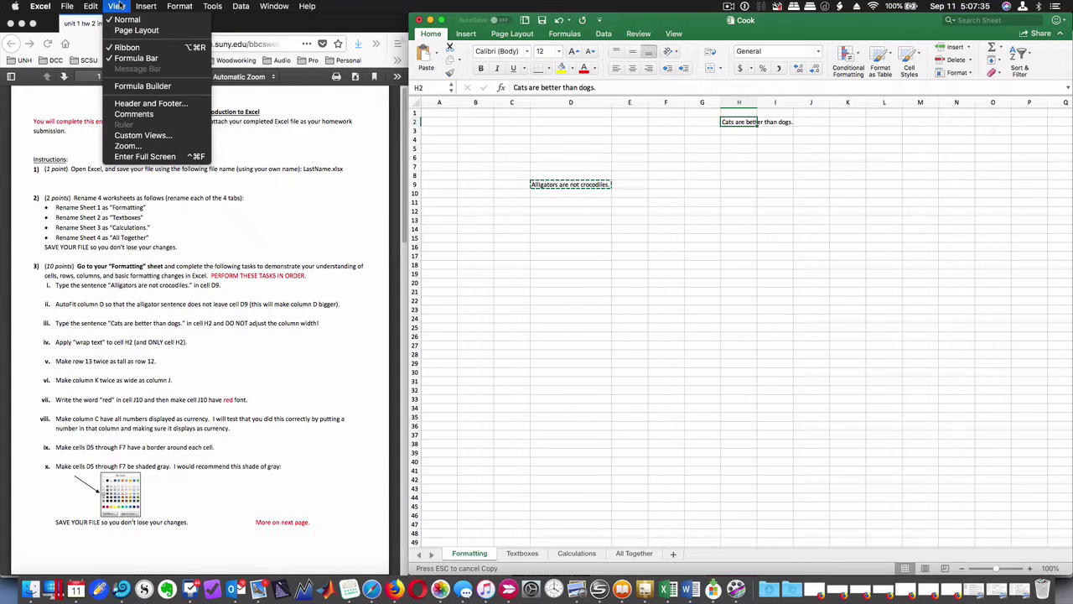
{"action": "left_click", "coordinate": [244, 163]}
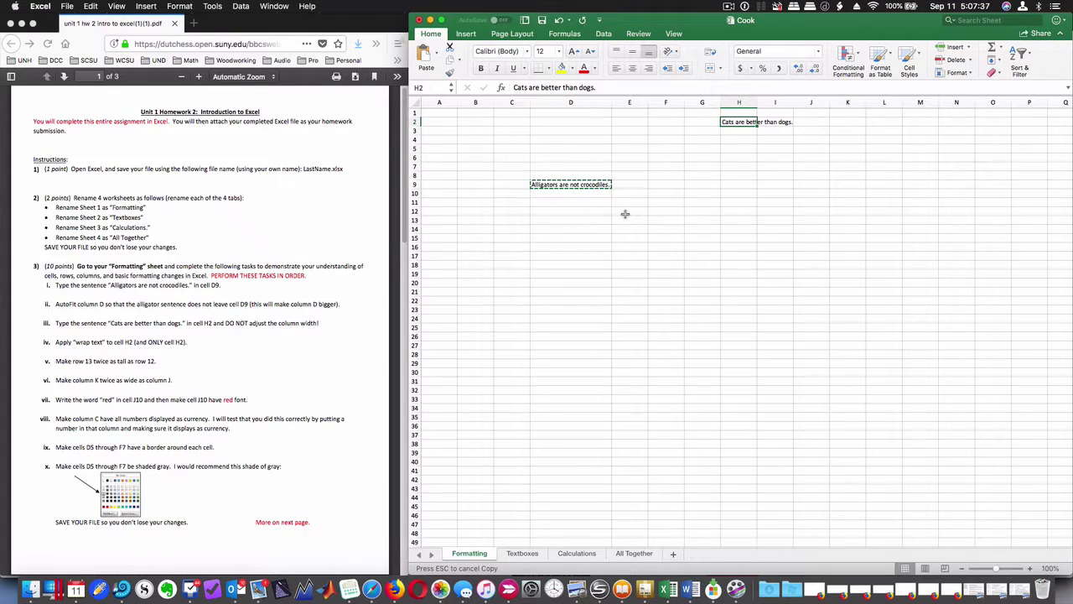
{"action": "left_click", "coordinate": [982, 24]}
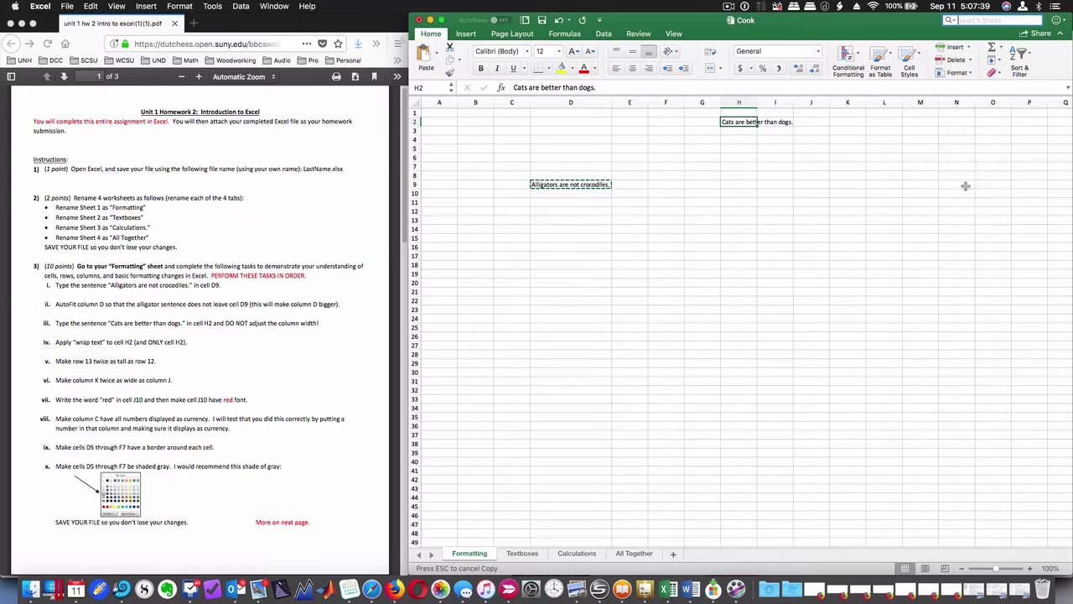
{"action": "type", "text": "wrap text"}
{"action": "key", "text": "Return"}
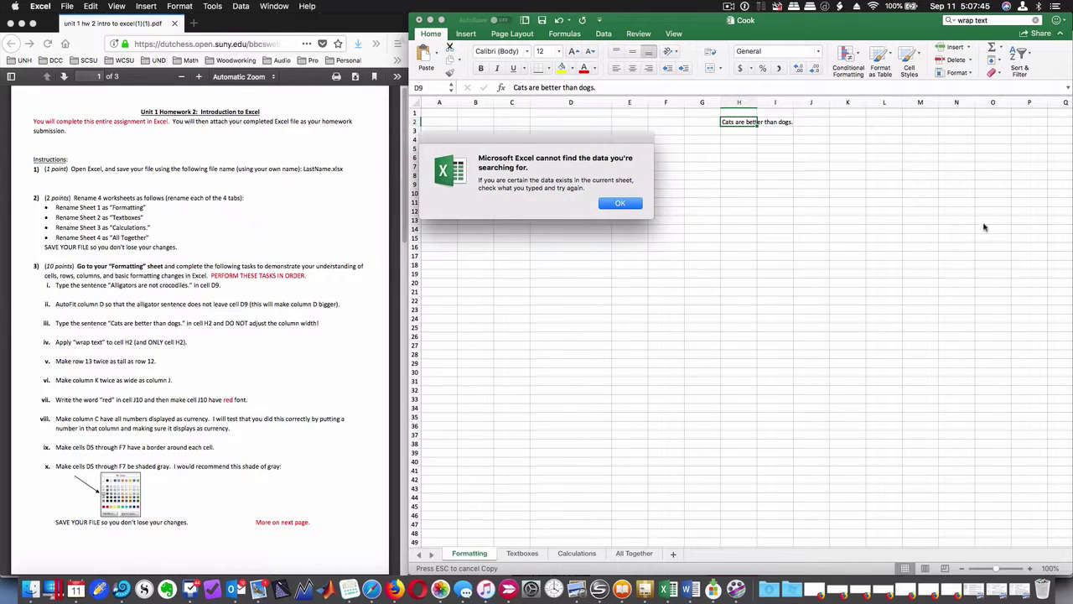
{"action": "left_click", "coordinate": [619, 204]}
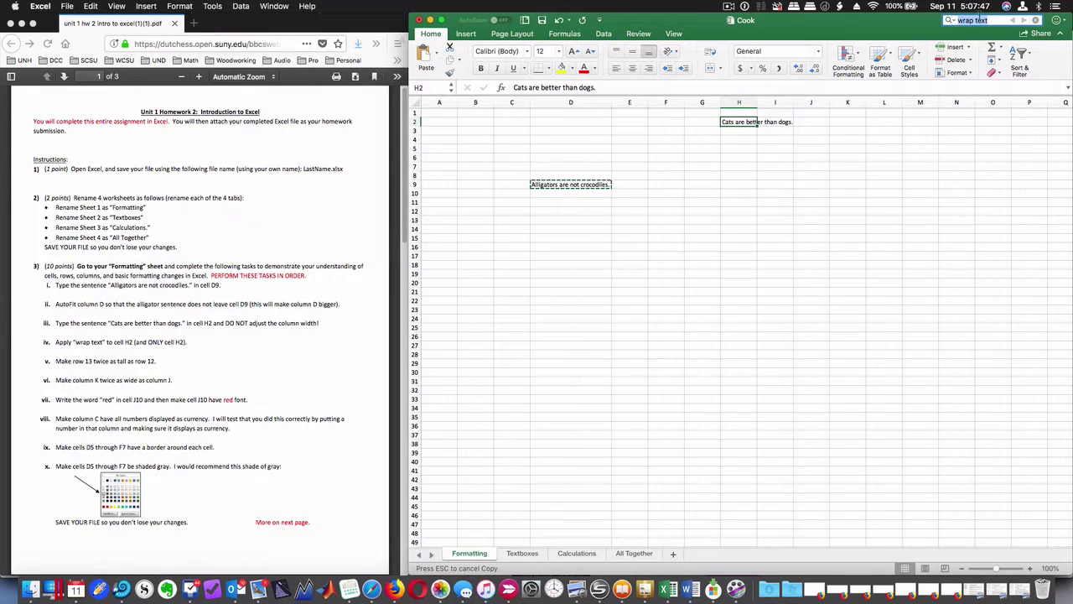
{"action": "key", "text": "BackSpace"}
{"action": "left_click", "coordinate": [749, 51]}
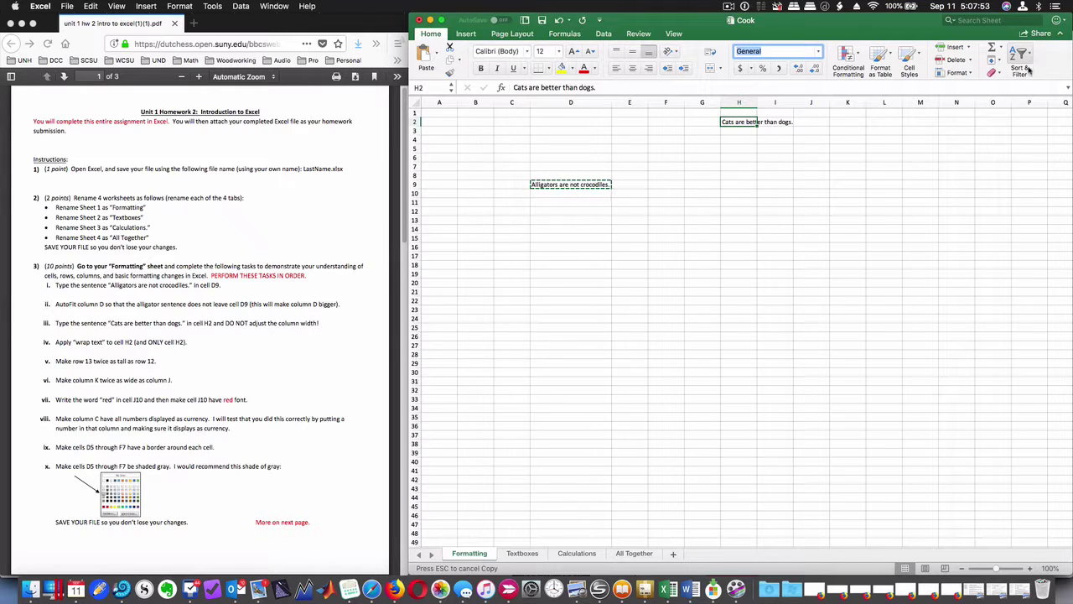
{"action": "left_click", "coordinate": [674, 34]}
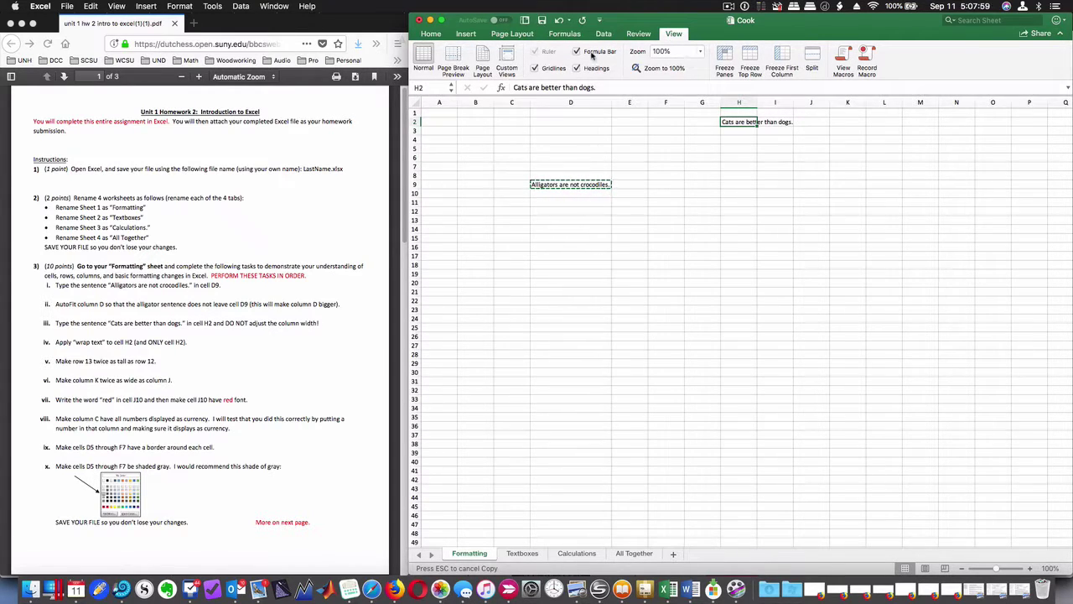
{"action": "left_click", "coordinate": [639, 33]}
{"action": "left_click", "coordinate": [604, 34]}
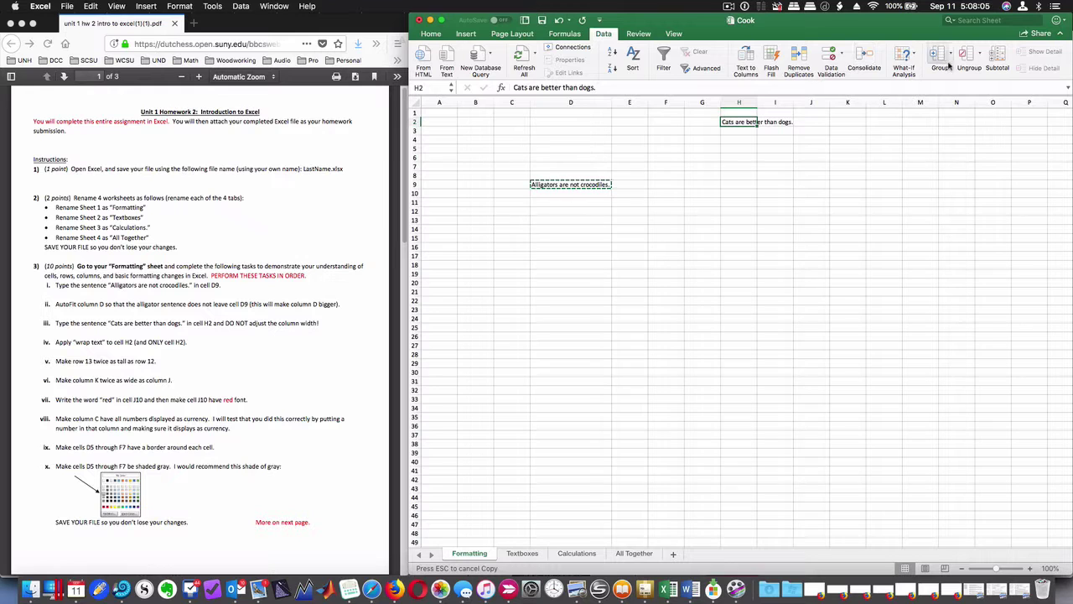
{"action": "left_click", "coordinate": [570, 34]}
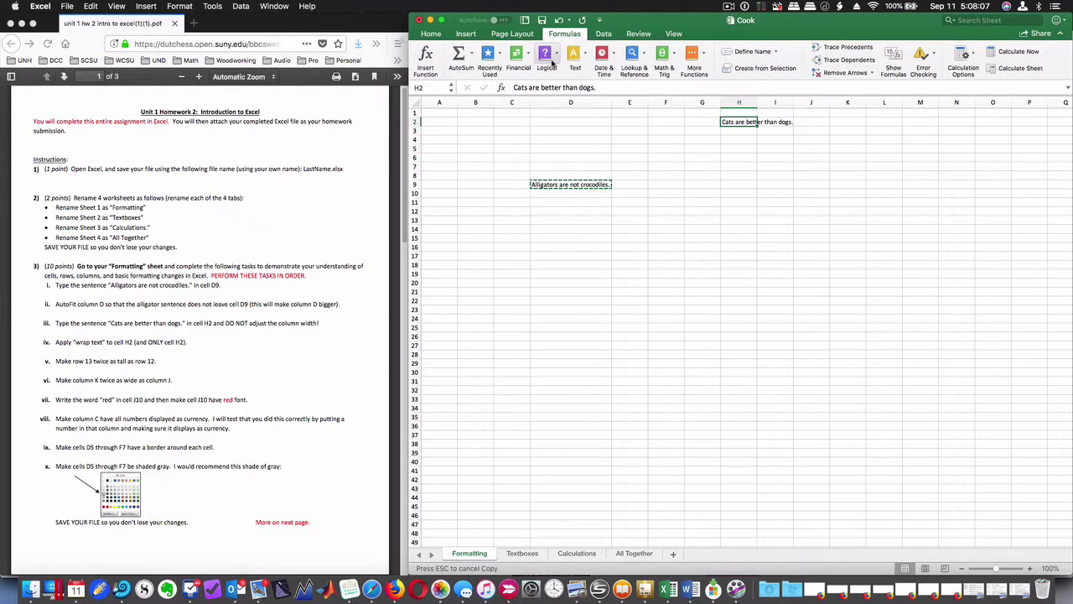
{"action": "left_click", "coordinate": [513, 35]}
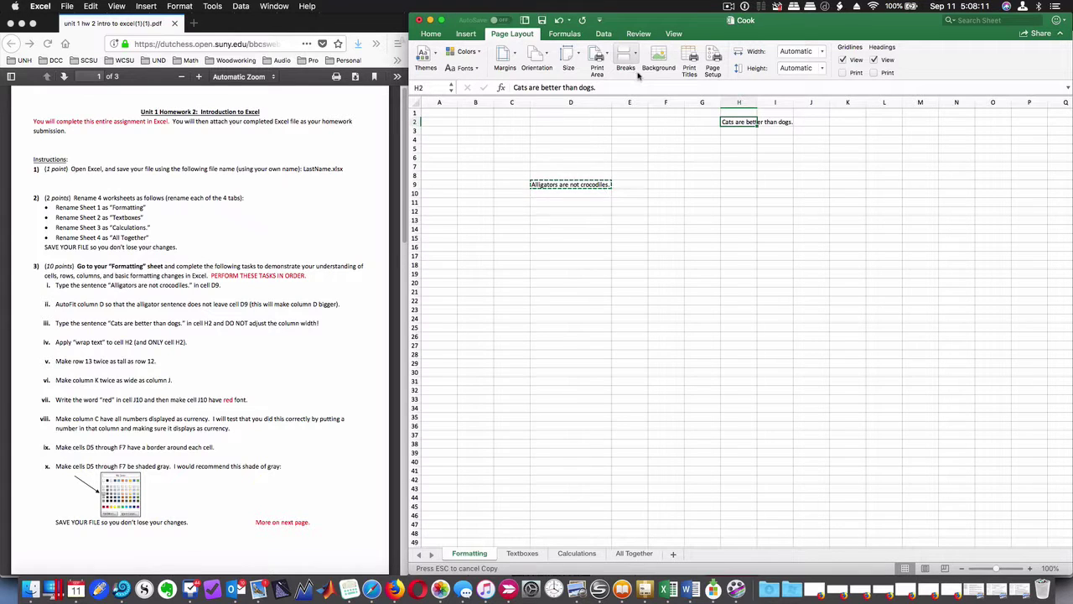
{"action": "left_click", "coordinate": [466, 35]}
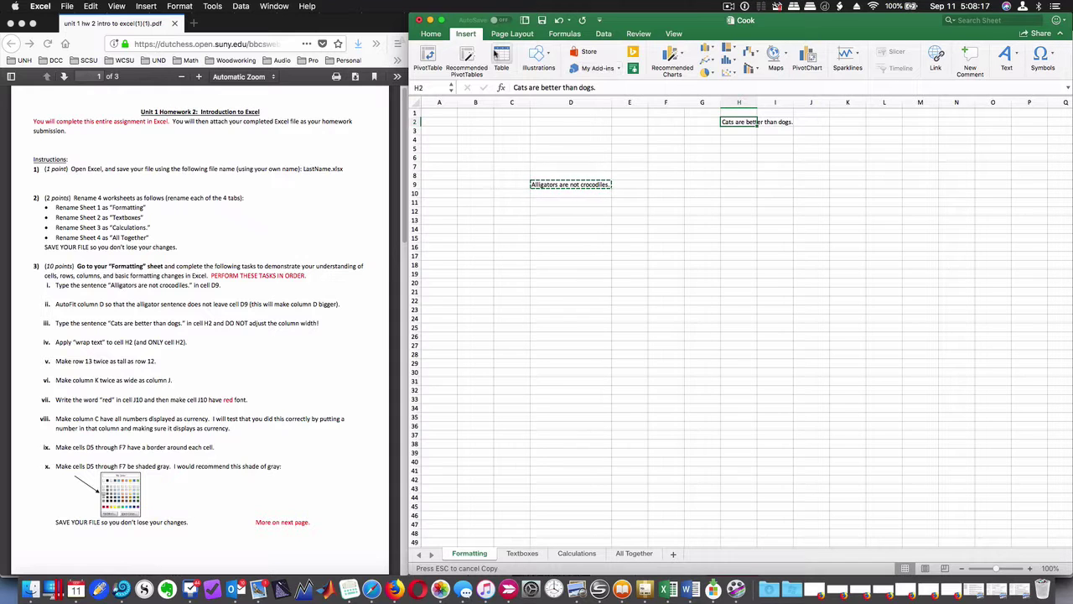
{"action": "left_click", "coordinate": [432, 34]}
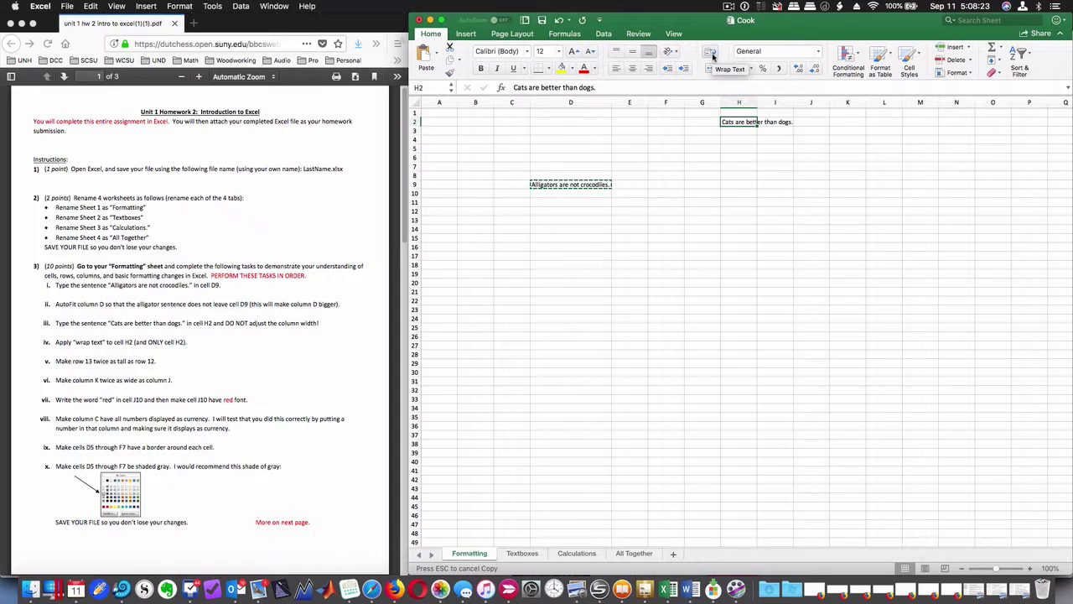
Wrap the H2 sentence within column H and set row 13's height to 32, double row 12
{"action": "left_click", "coordinate": [712, 53]}
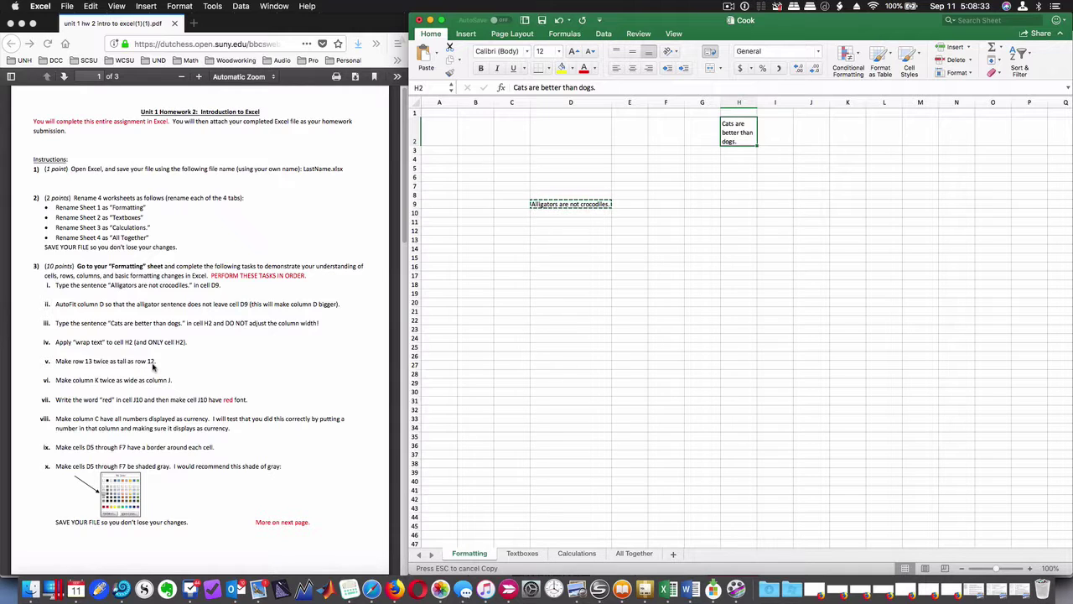
{"action": "left_click", "coordinate": [439, 230]}
{"action": "left_click", "coordinate": [436, 243]}
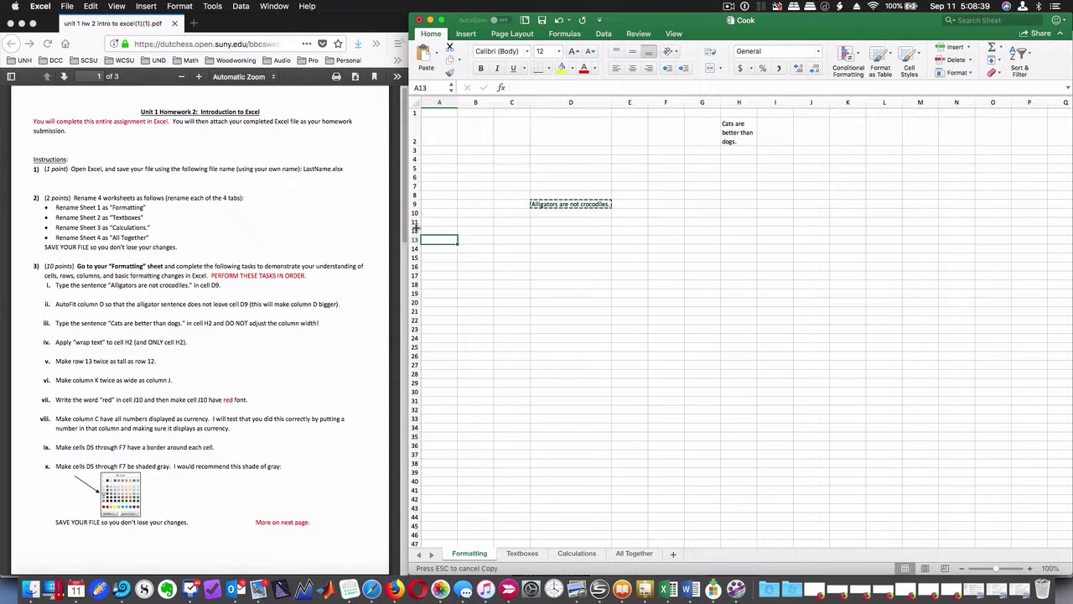
{"action": "left_click_drag", "start_coordinate": [414, 227], "coordinate": [415, 217]}
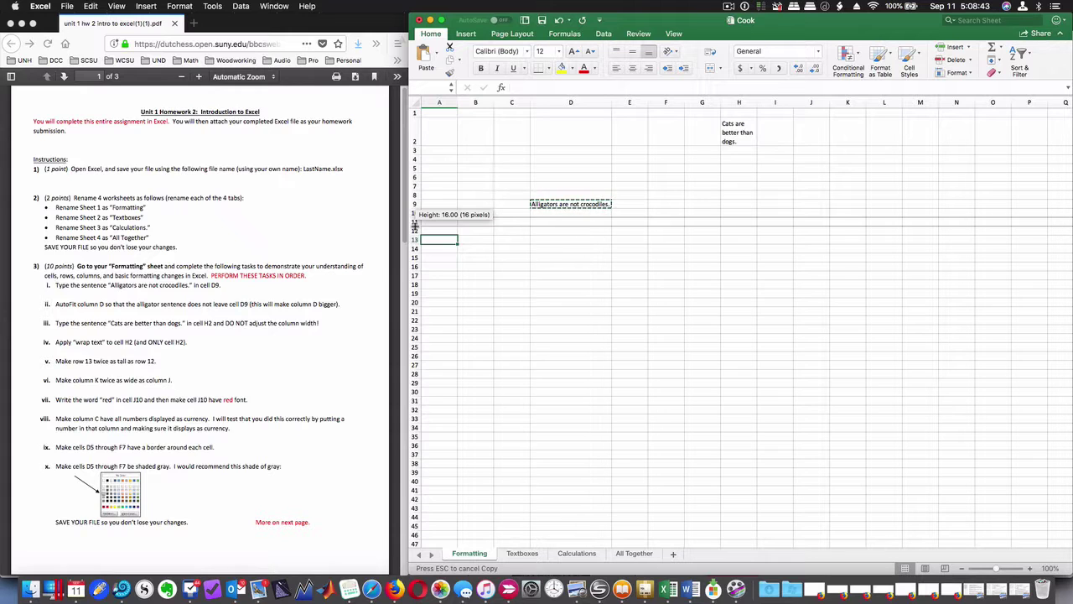
{"action": "left_click_drag", "start_coordinate": [414, 224], "coordinate": [415, 218]}
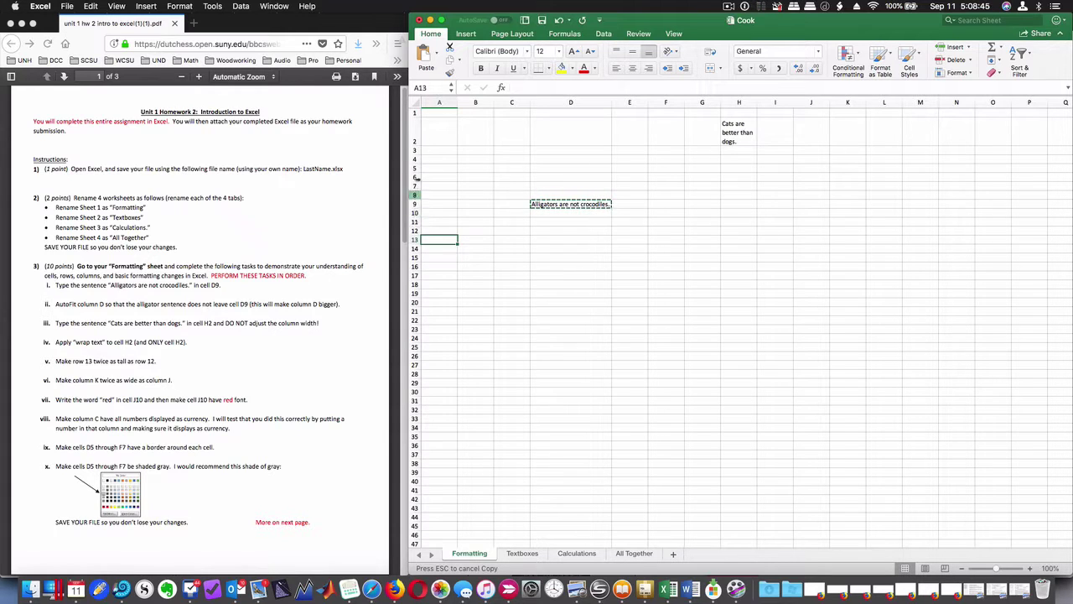
{"action": "left_click_drag", "start_coordinate": [415, 155], "coordinate": [414, 155]}
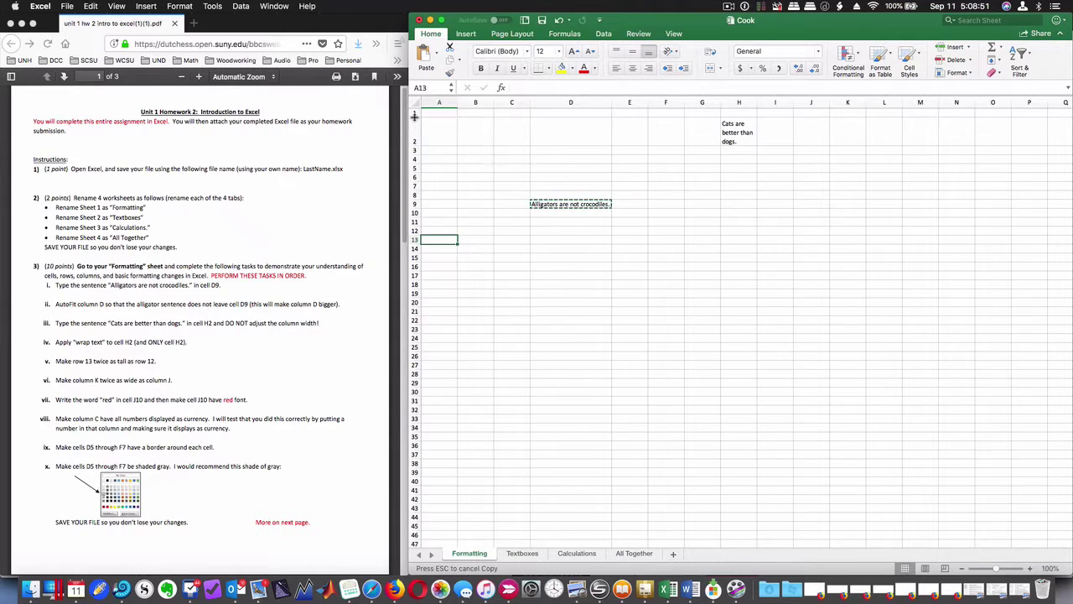
{"action": "left_click_drag", "start_coordinate": [415, 117], "coordinate": [414, 145]}
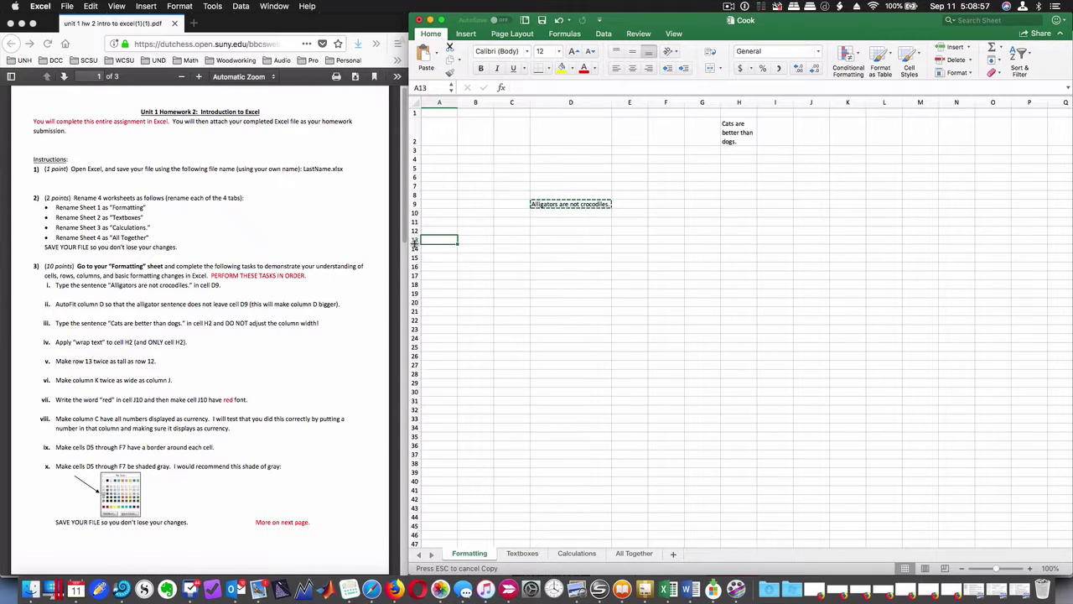
{"action": "left_click_drag", "start_coordinate": [414, 241], "coordinate": [415, 251]}
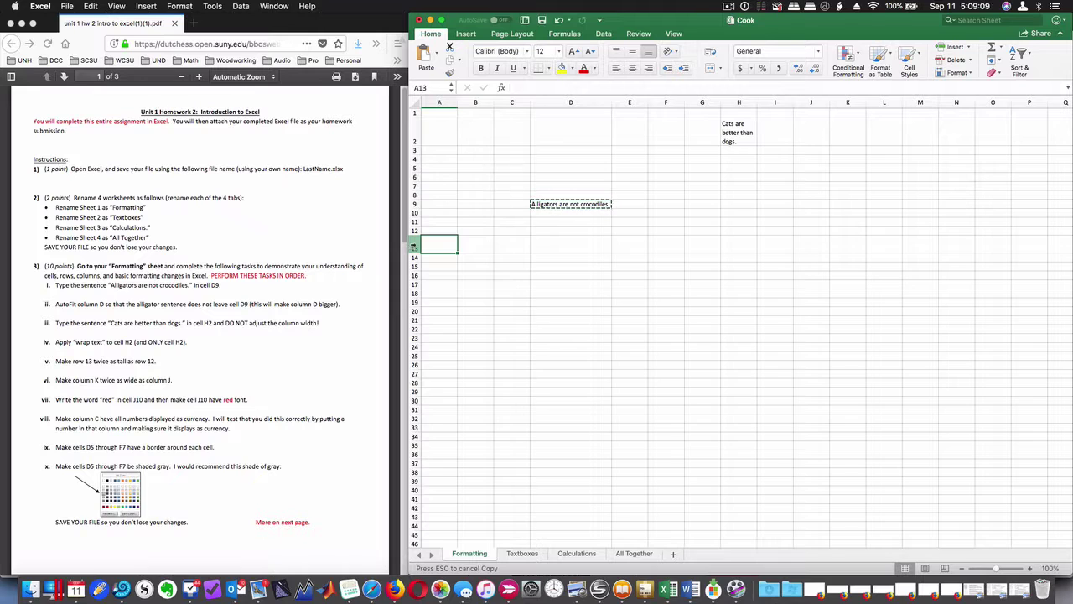
{"action": "right_click", "coordinate": [414, 246]}
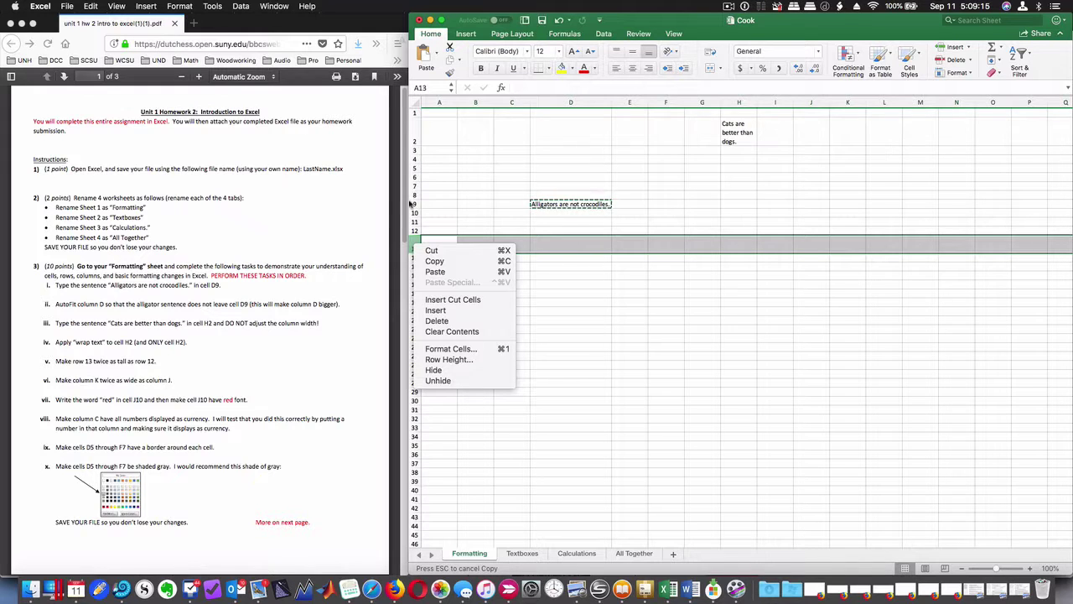
{"action": "left_click", "coordinate": [445, 360]}
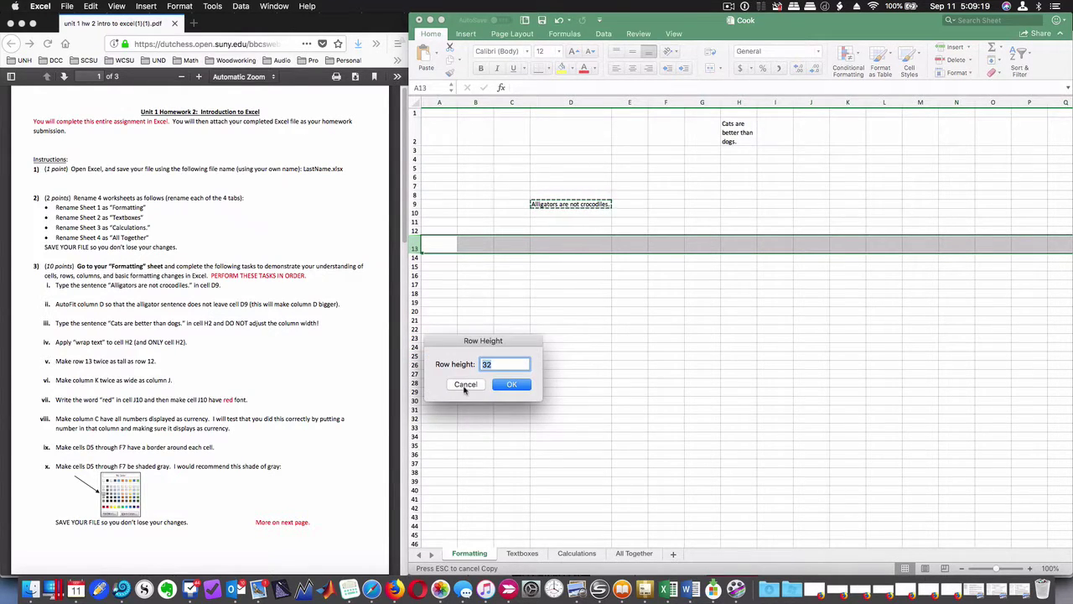
{"action": "left_click", "coordinate": [466, 385]}
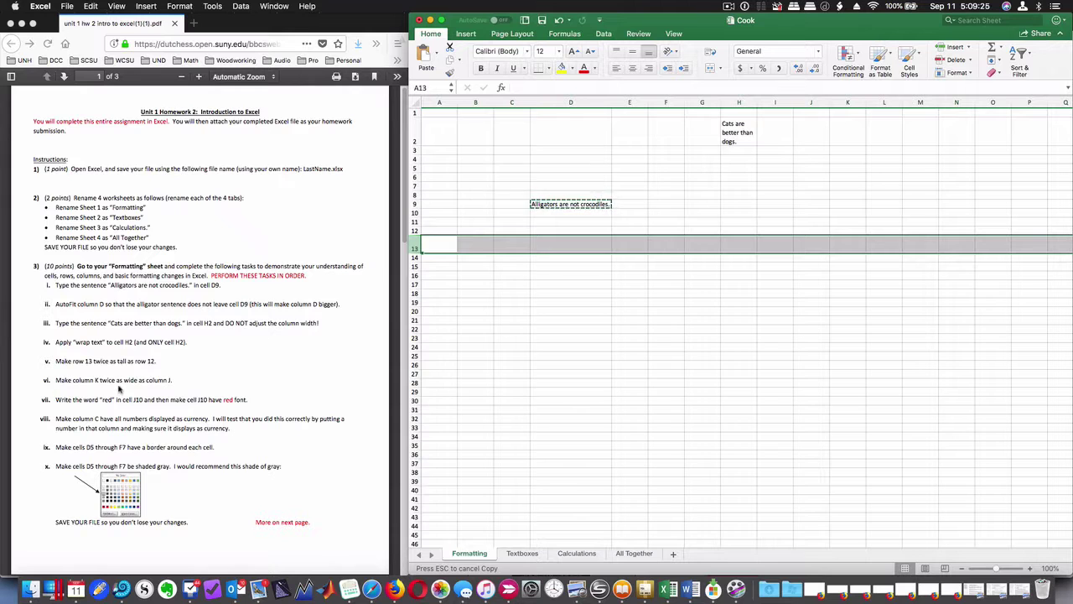
{"action": "scroll", "coordinate": [119, 388], "scroll_direction": "down", "scroll_amount": 2}
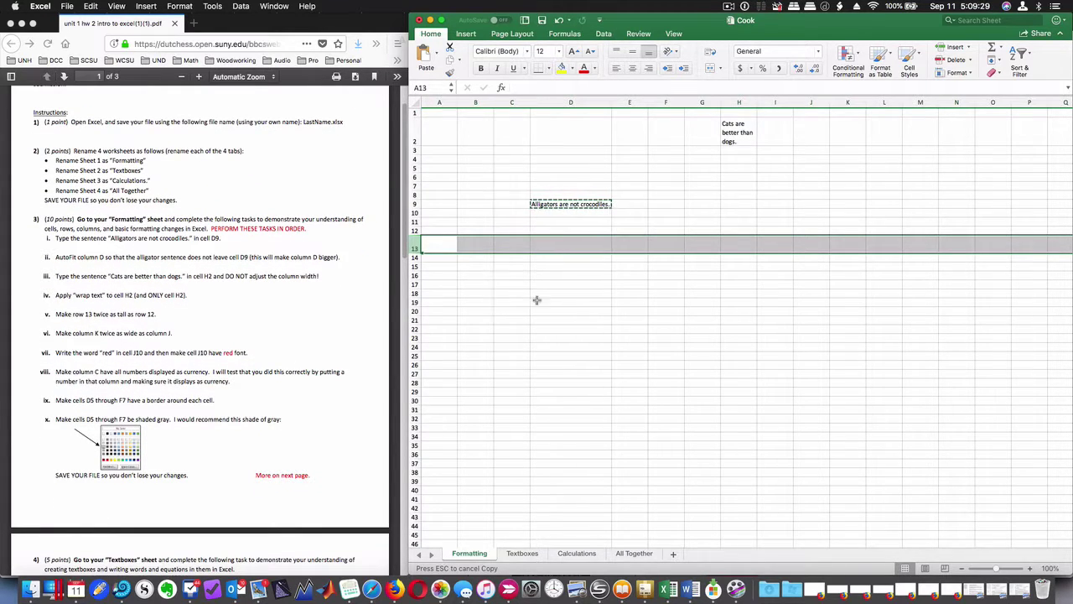
Set column K's width to 20 via Column Width, twice column J's width
{"action": "right_click", "coordinate": [849, 101]}
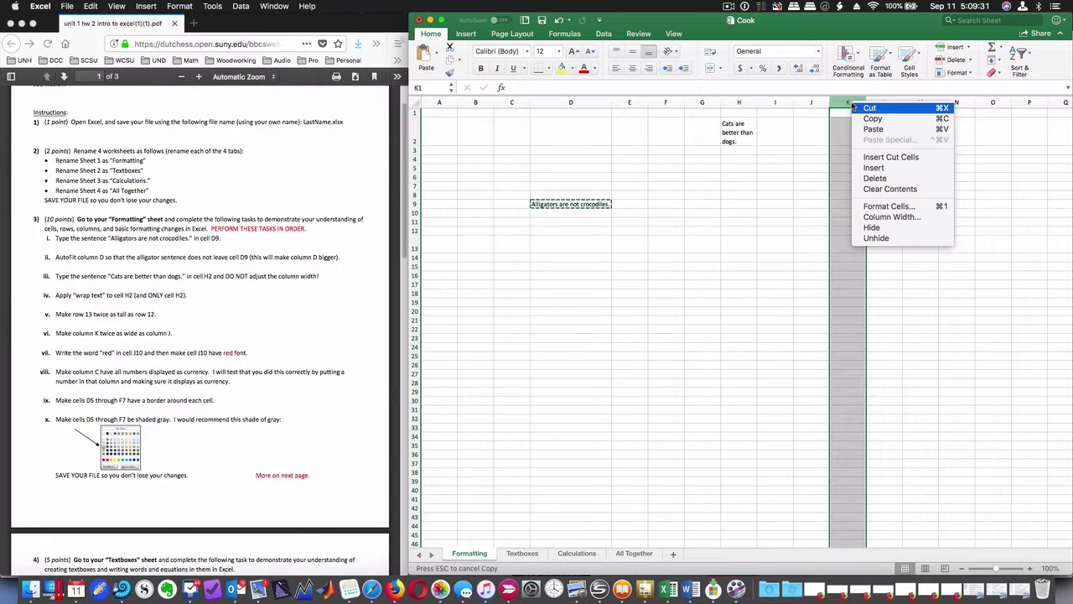
{"action": "left_click", "coordinate": [878, 218]}
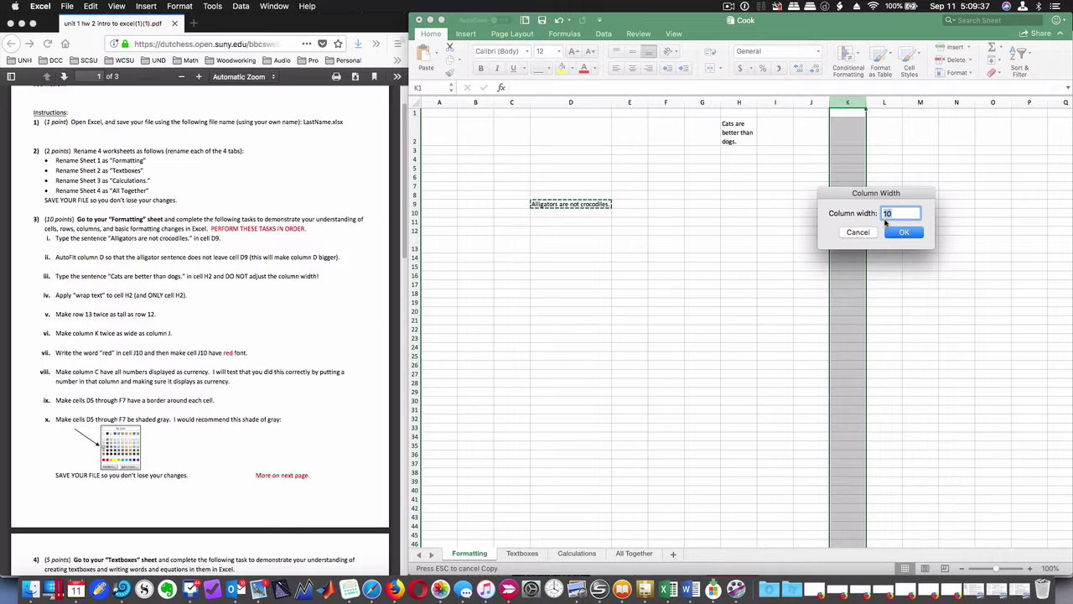
{"action": "type", "text": "20"}
{"action": "key", "text": "Return"}
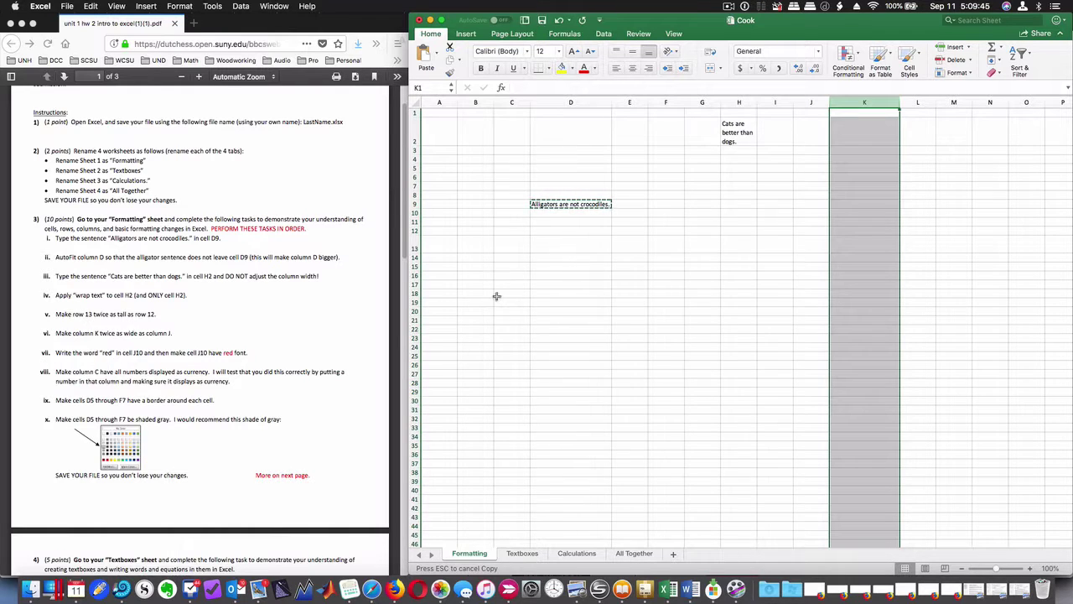
Enter the word 'red' in cell J10 and give it a Red font color
{"action": "left_click", "coordinate": [810, 116]}
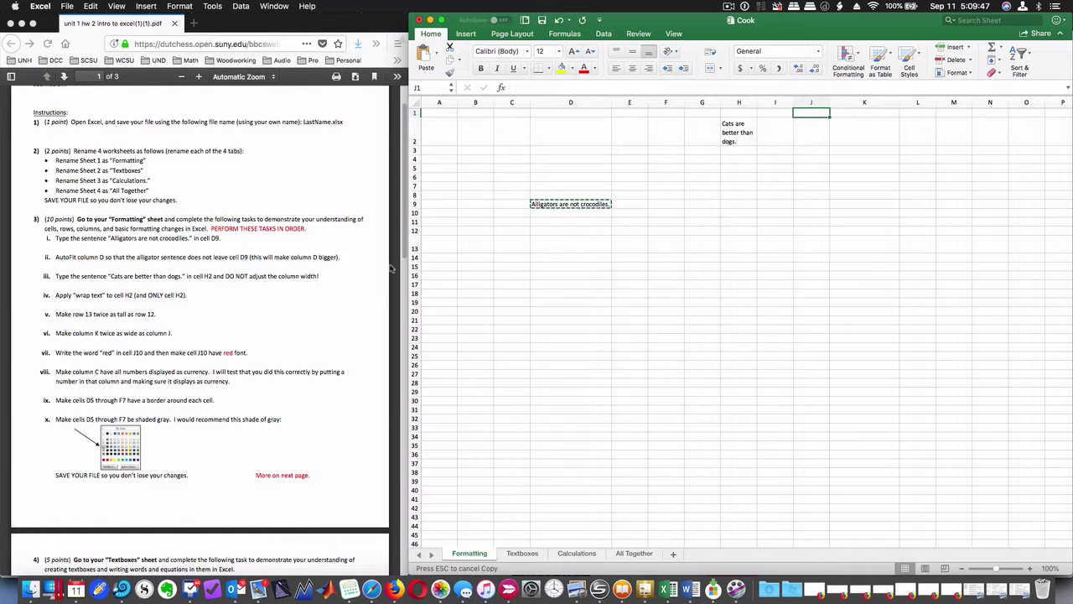
{"action": "key", "text": "Down"}
{"action": "key", "text": "Down"}
{"action": "key", "text": "Down"}
{"action": "key", "text": "Down"}
{"action": "key", "text": "Down"}
{"action": "key", "text": "Down"}
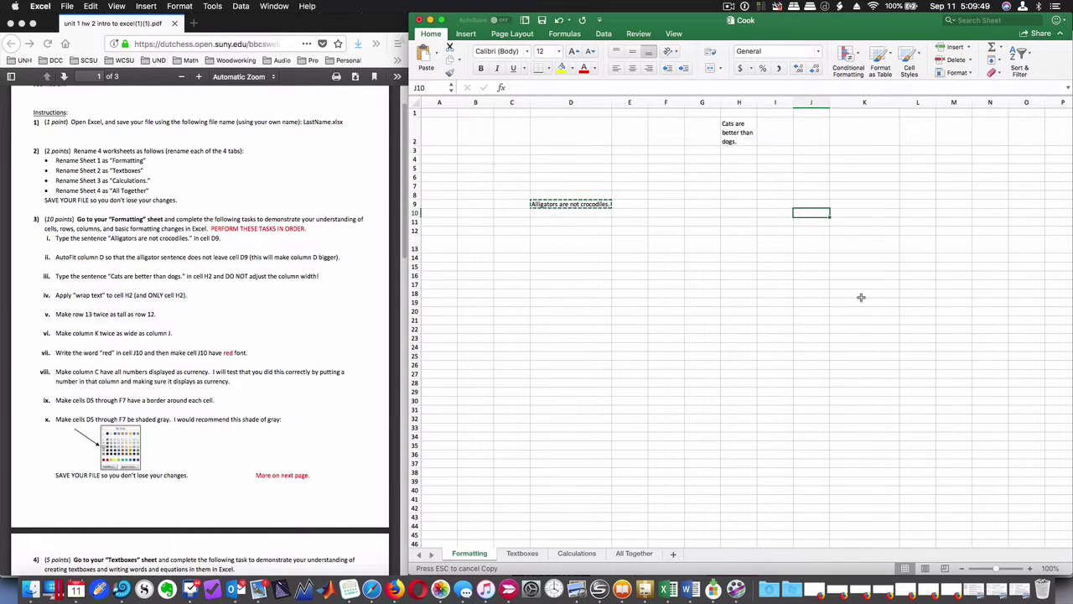
{"action": "type", "text": "red"}
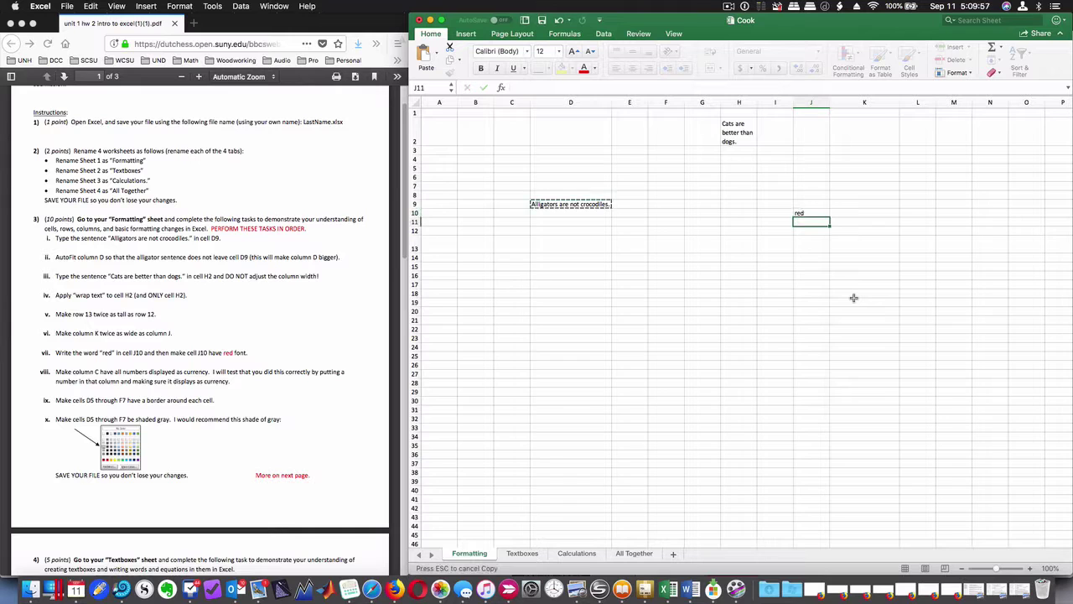
{"action": "key", "text": "Return"}
{"action": "key", "text": "Up"}
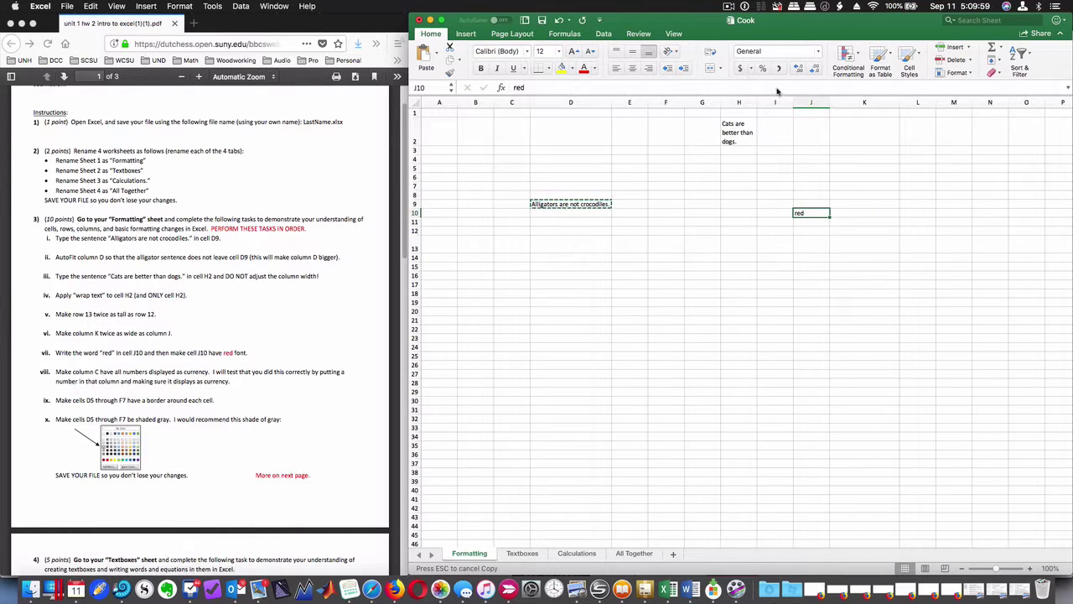
{"action": "left_click", "coordinate": [595, 71]}
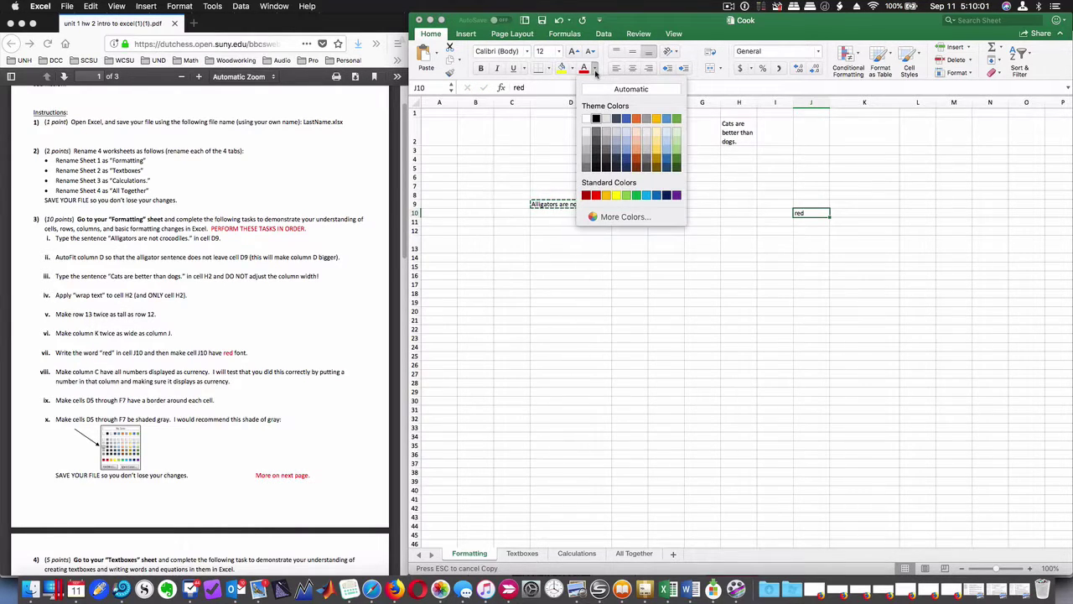
{"action": "left_click", "coordinate": [592, 196]}
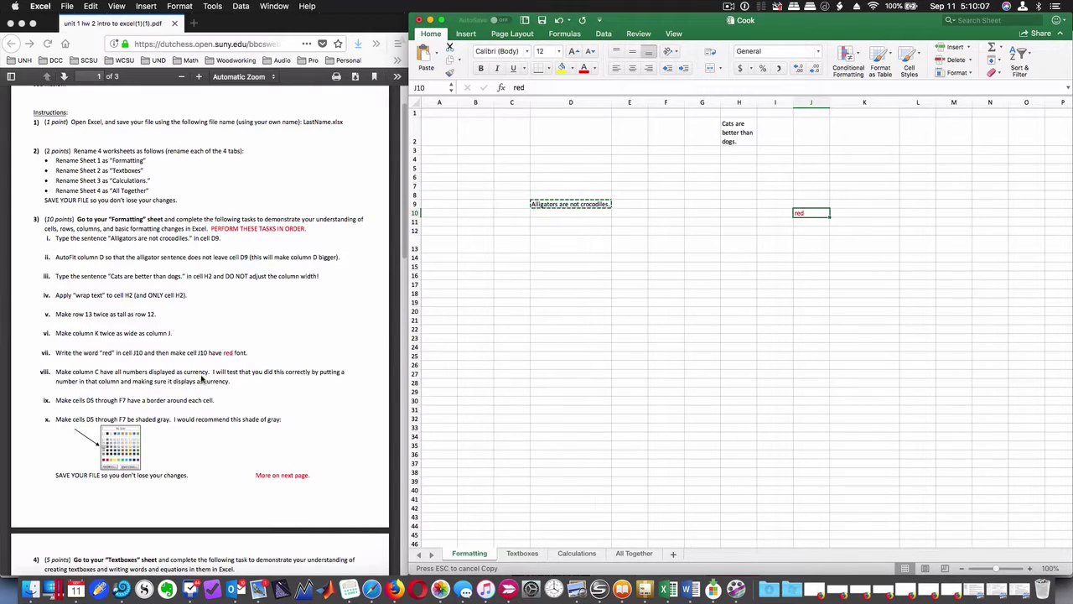
Apply the Currency number format to all of column C through Format Cells
{"action": "left_click", "coordinate": [512, 103]}
{"action": "right_click", "coordinate": [513, 103]}
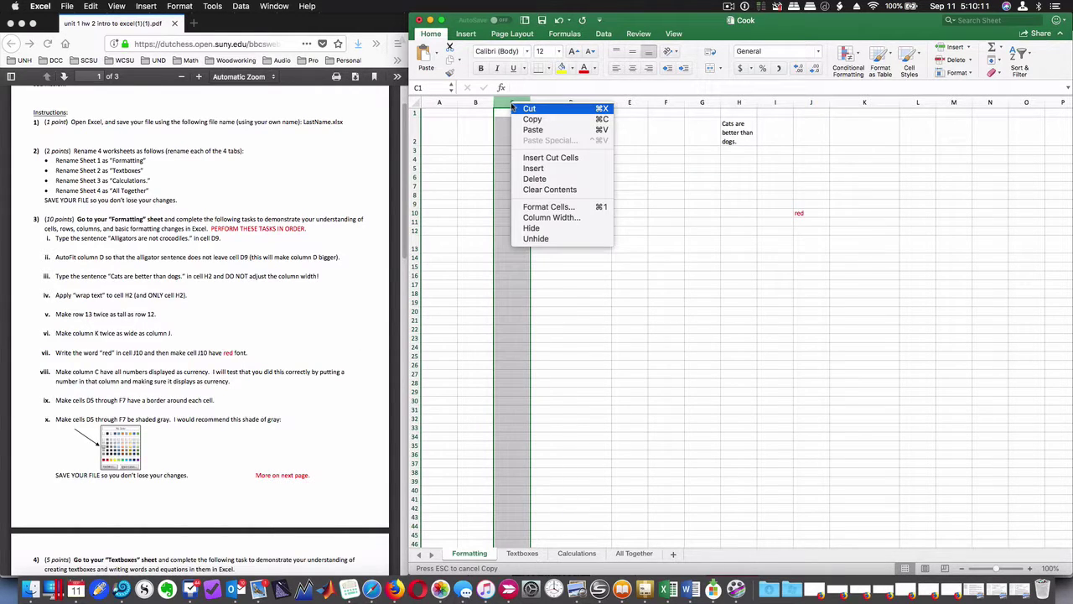
{"action": "left_click", "coordinate": [548, 206]}
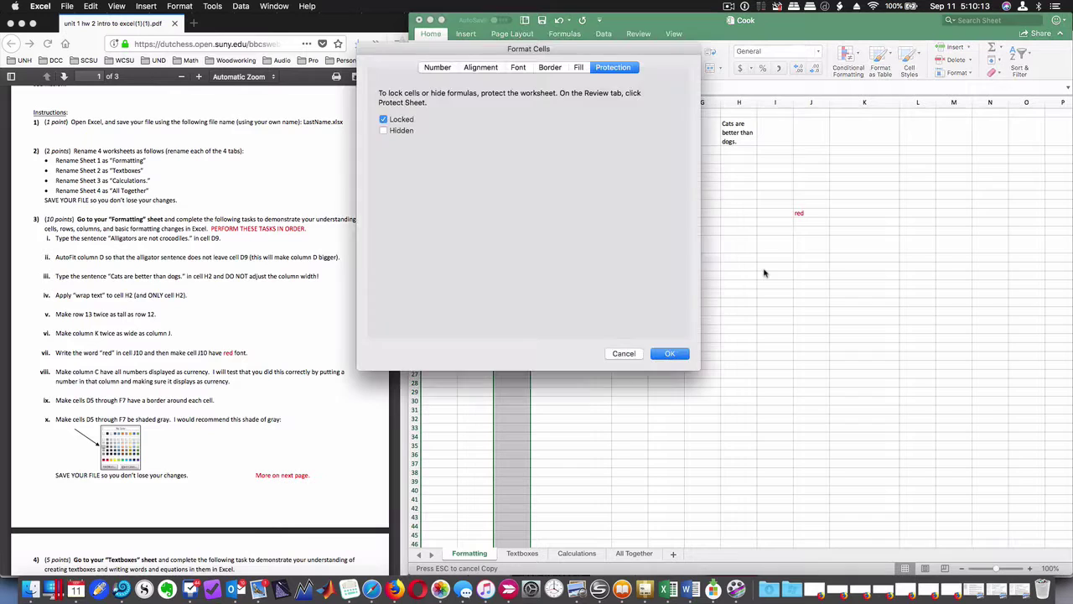
{"action": "left_click", "coordinate": [444, 67]}
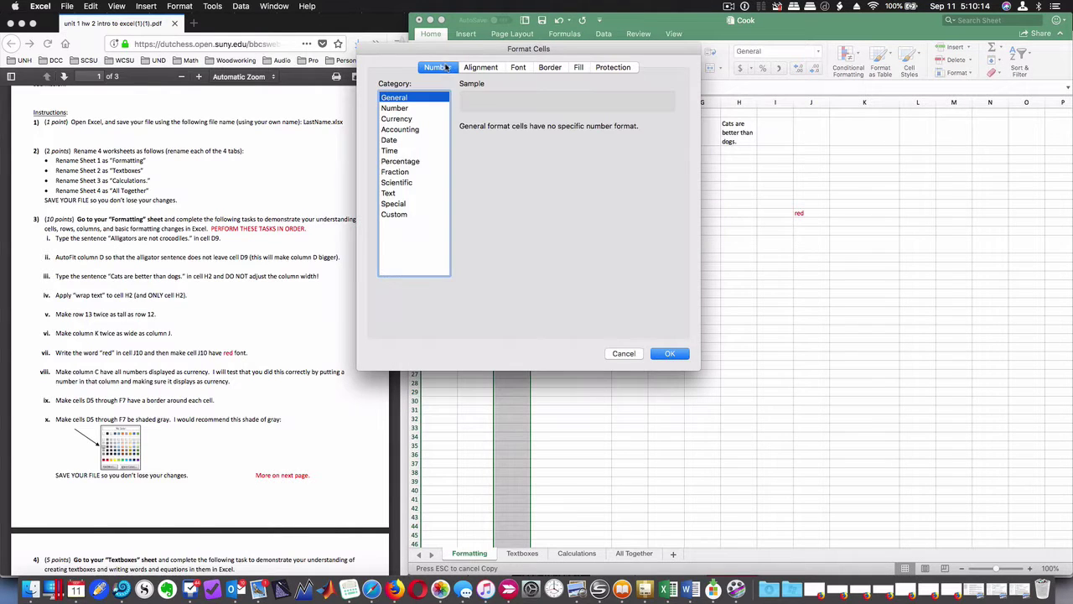
{"action": "left_click", "coordinate": [399, 120]}
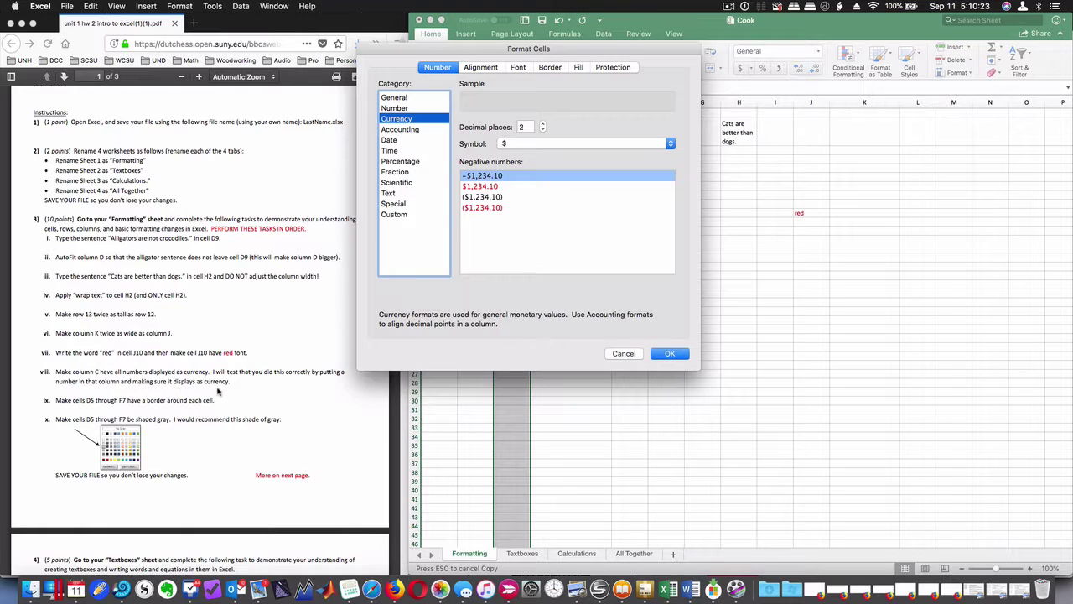
{"action": "left_click", "coordinate": [670, 355]}
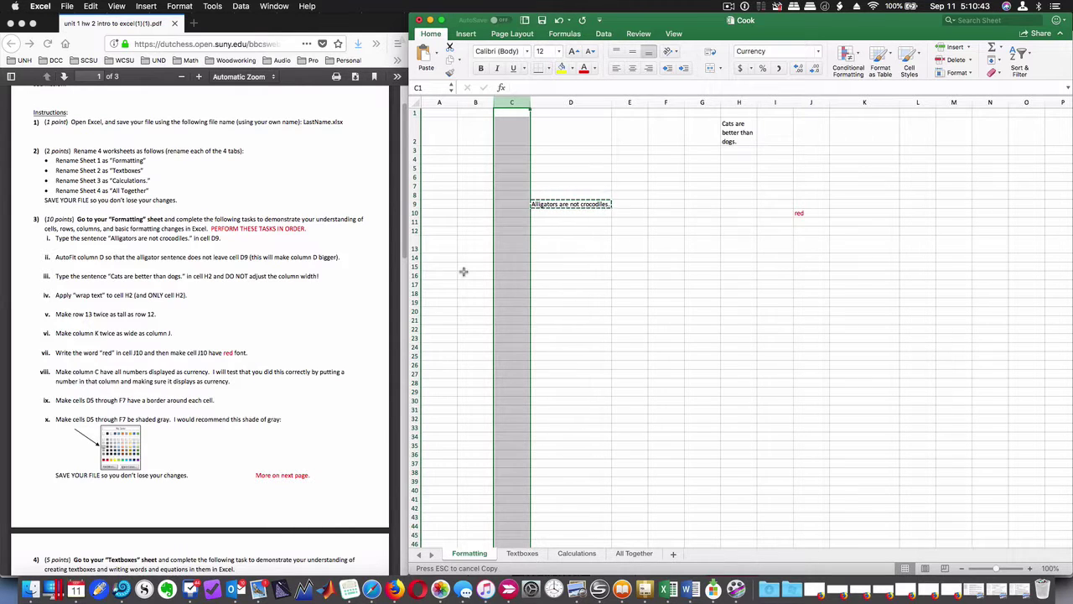
Select D5:F7 and apply All Borders to every cell in the range
{"action": "left_click", "coordinate": [579, 167]}
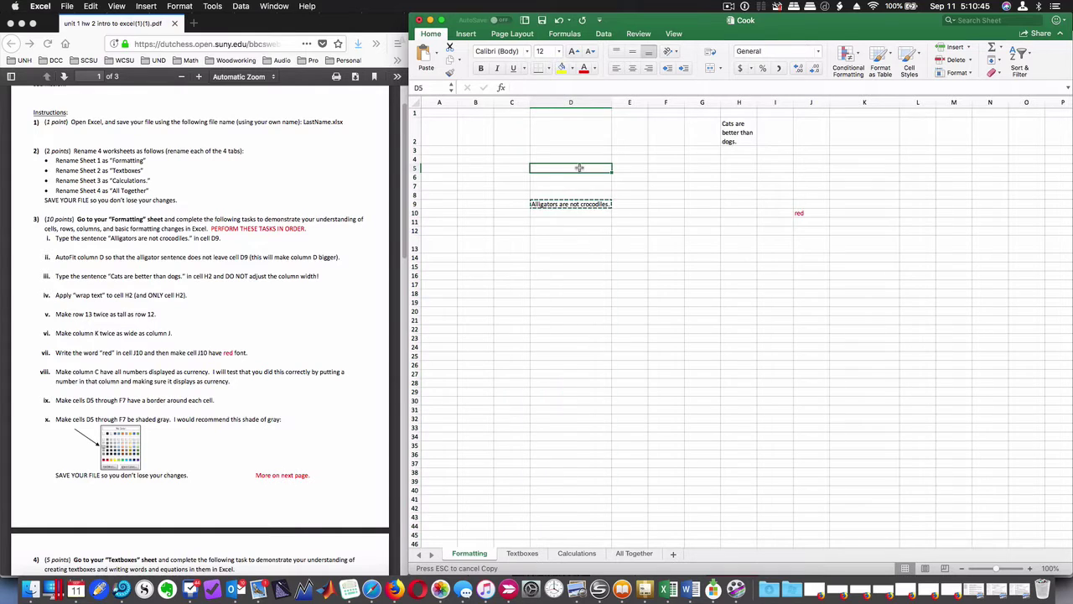
{"action": "left_click", "coordinate": [561, 168]}
{"action": "left_click_drag", "start_coordinate": [611, 171], "coordinate": [668, 170]}
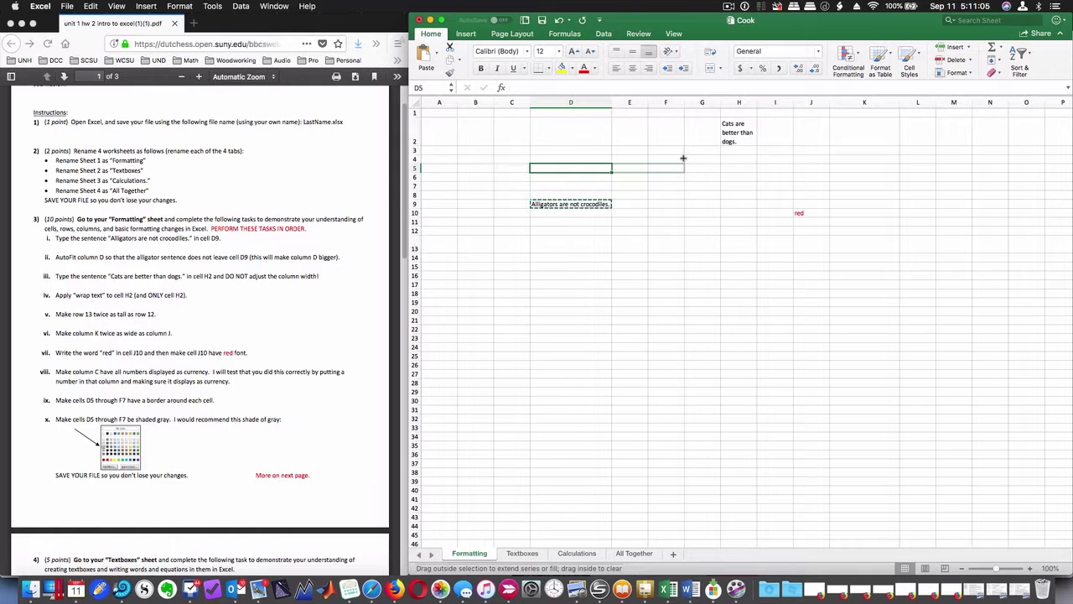
{"action": "left_click_drag", "start_coordinate": [683, 158], "coordinate": [684, 188]}
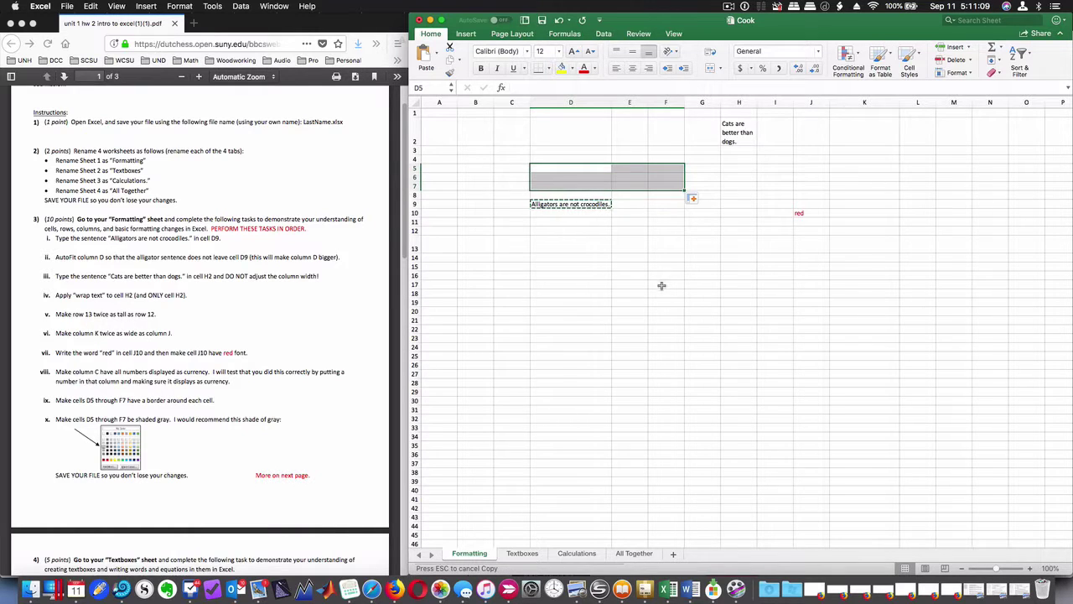
{"action": "left_click", "coordinate": [569, 250]}
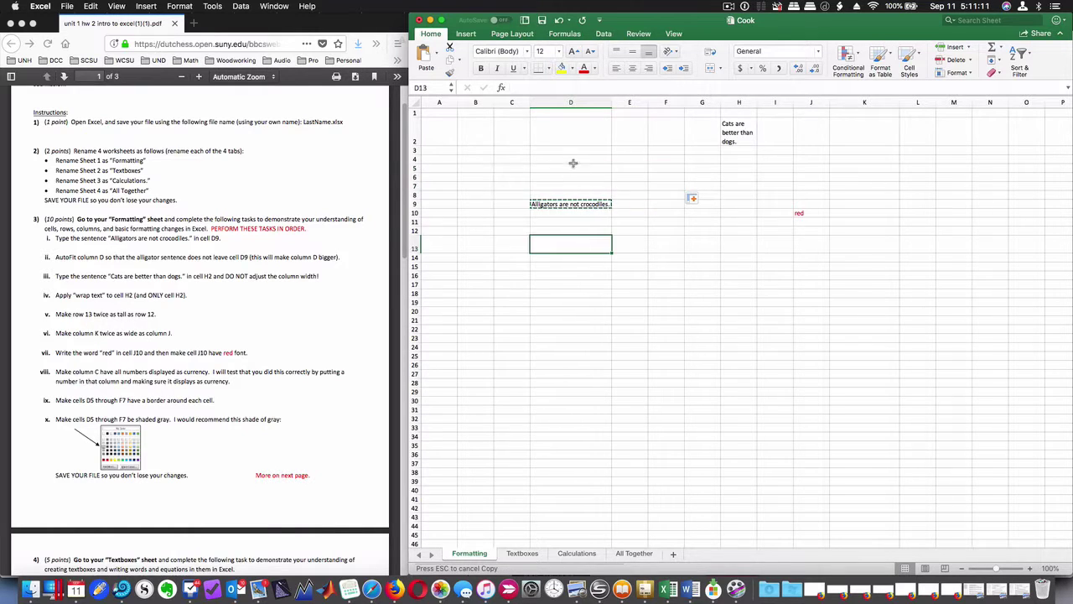
{"action": "left_click", "coordinate": [573, 166]}
{"action": "mouse_move", "coordinate": [612, 173]}
{"action": "left_mouse_down"}
{"action": "mouse_move", "coordinate": [613, 190]}
{"action": "mouse_move", "coordinate": [600, 187]}
{"action": "mouse_move", "coordinate": [690, 187]}
{"action": "left_mouse_up"}
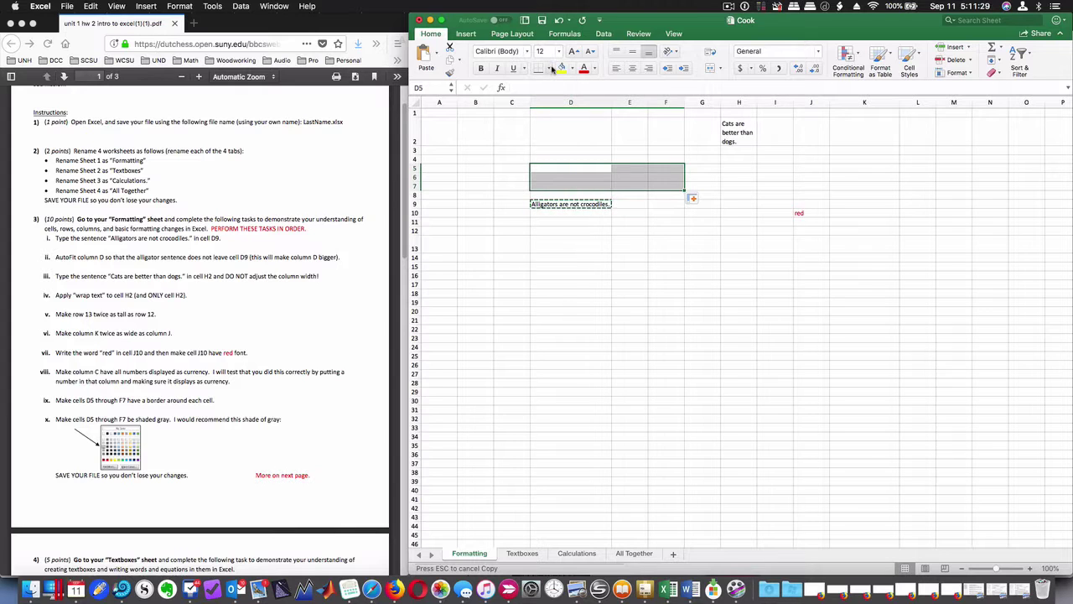
{"action": "left_click", "coordinate": [550, 69]}
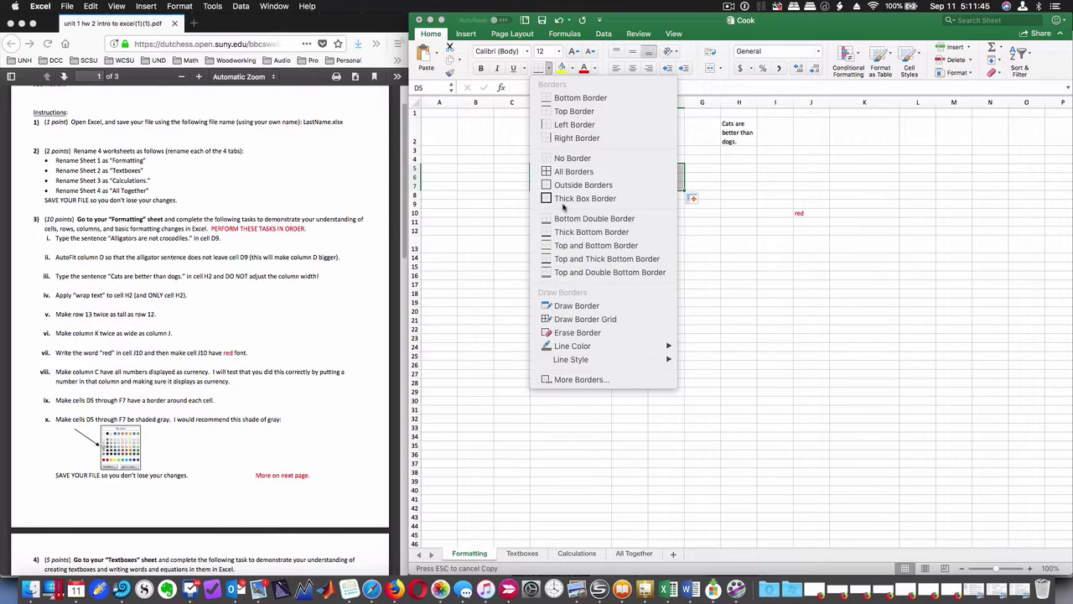
{"action": "left_click", "coordinate": [573, 172]}
{"action": "left_click", "coordinate": [625, 312]}
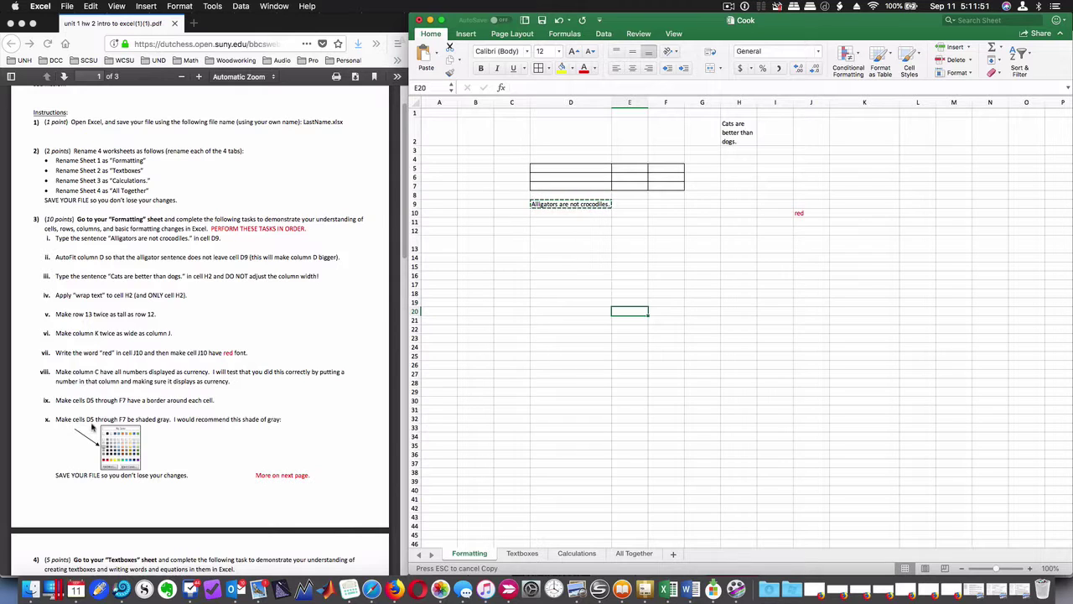
Give cells D5 through F7 a light gray fill color, then save with Cmd+S
{"action": "left_click", "coordinate": [544, 167]}
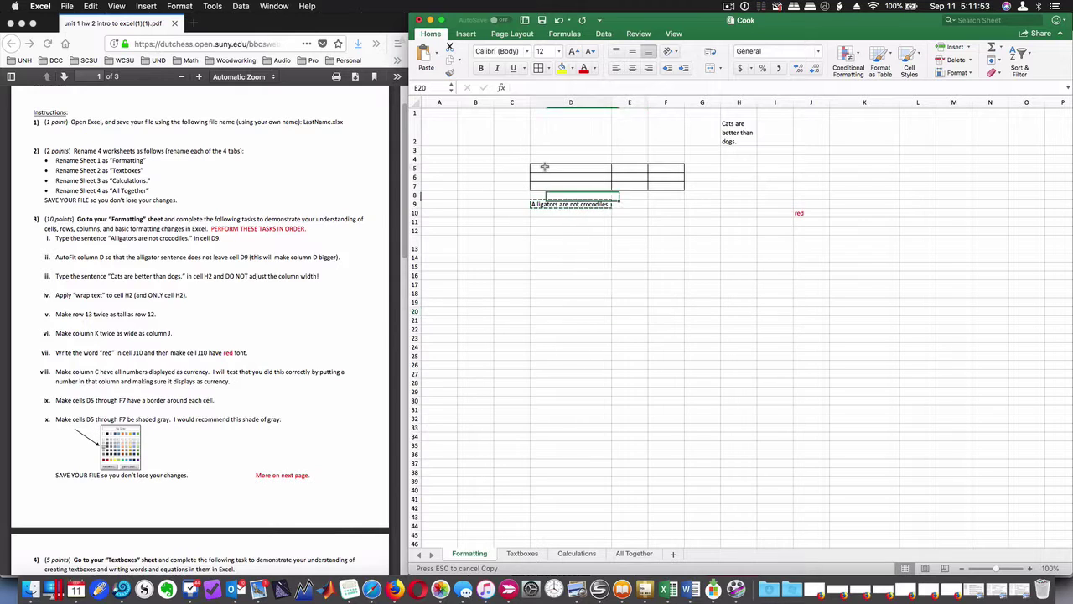
{"action": "left_click_drag", "start_coordinate": [544, 167], "coordinate": [667, 185]}
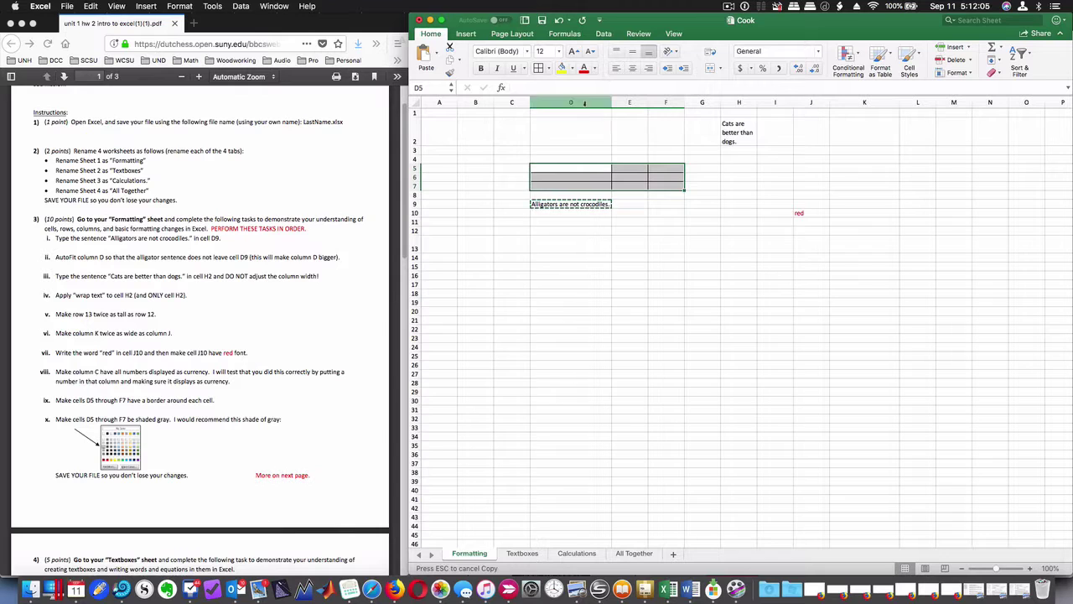
{"action": "left_click", "coordinate": [550, 69]}
{"action": "left_click", "coordinate": [550, 70]}
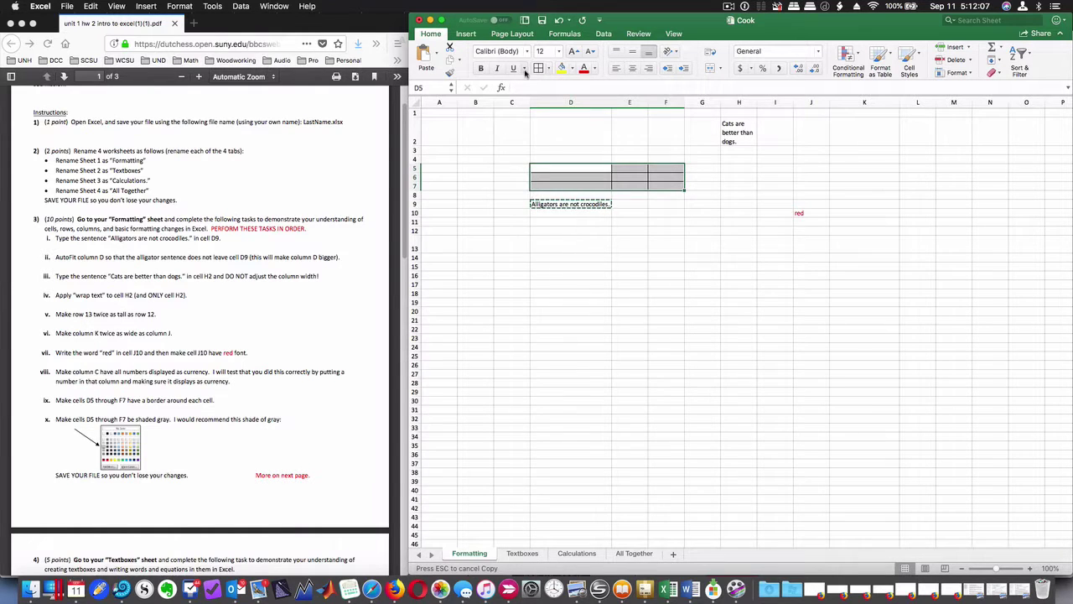
{"action": "left_click", "coordinate": [573, 69]}
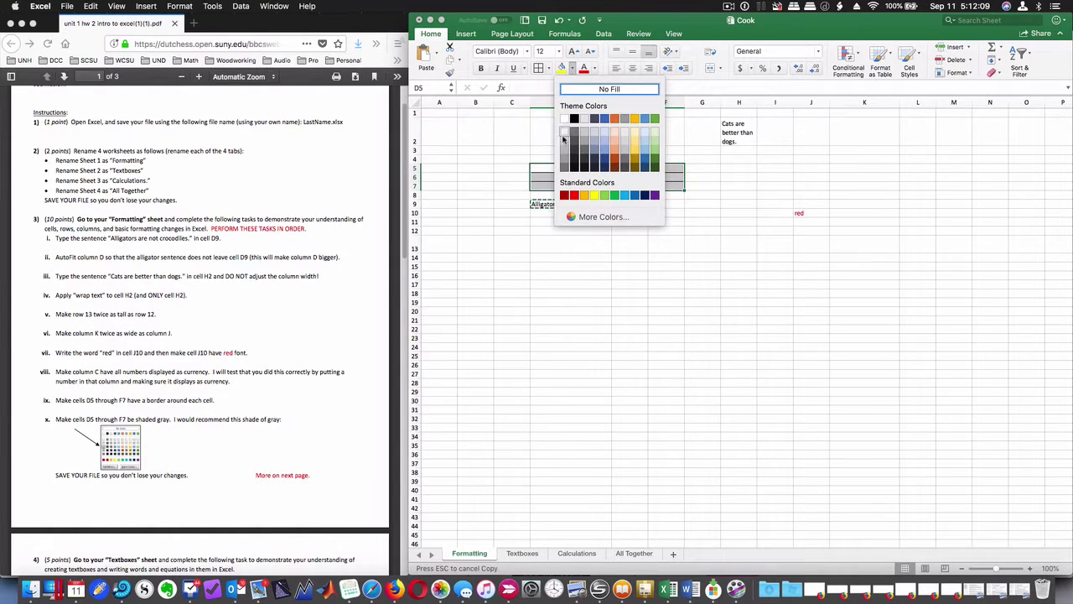
{"action": "left_click", "coordinate": [564, 142]}
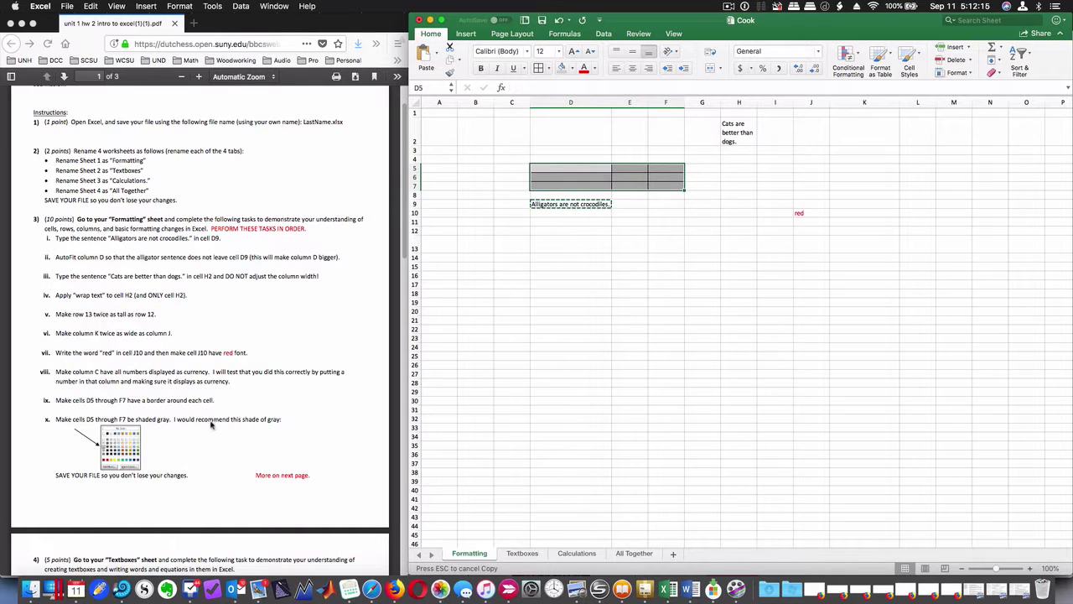
{"action": "key", "text": "super+s"}
Deselect the shaded cells and go to the Textboxes sheet tab
{"action": "scroll", "coordinate": [217, 420], "scroll_direction": "down", "scroll_amount": 2}
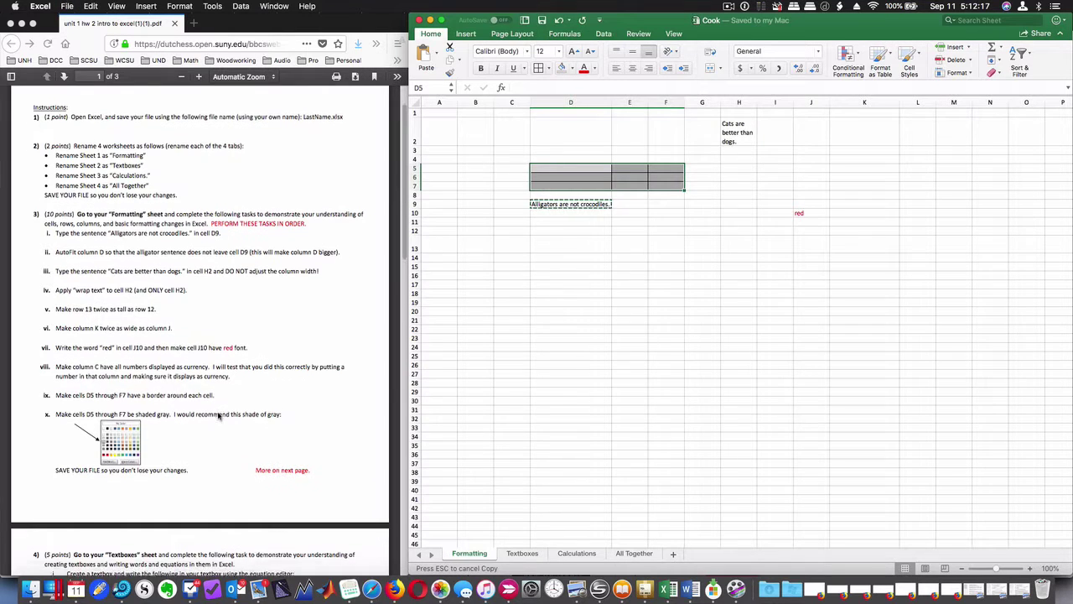
{"action": "left_click", "coordinate": [499, 331]}
{"action": "scroll", "coordinate": [262, 386], "scroll_direction": "down", "scroll_amount": 10}
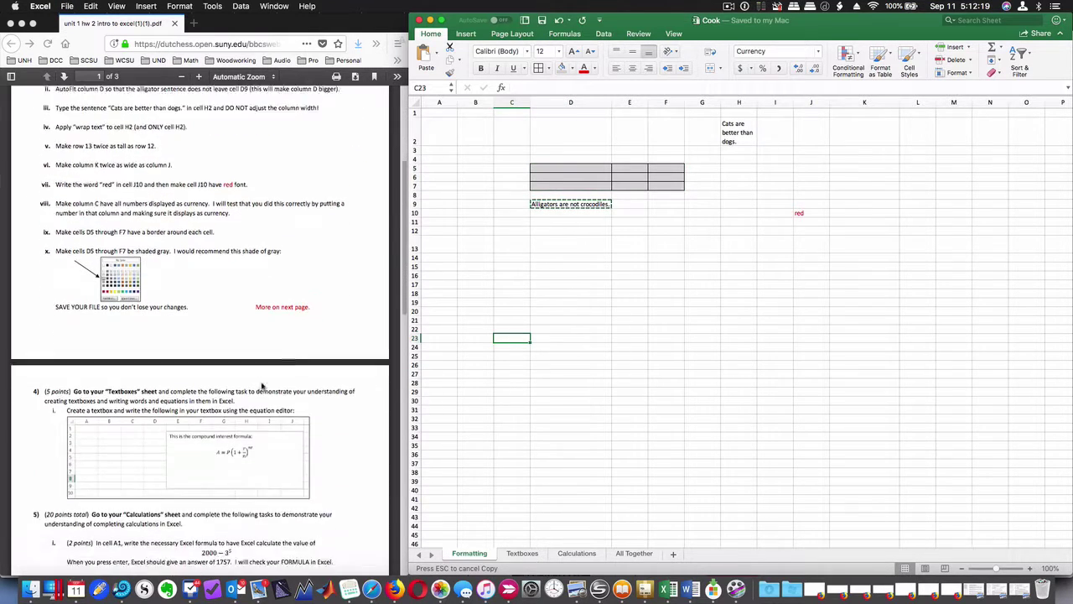
{"action": "scroll", "coordinate": [262, 386], "scroll_direction": "down", "scroll_amount": 6}
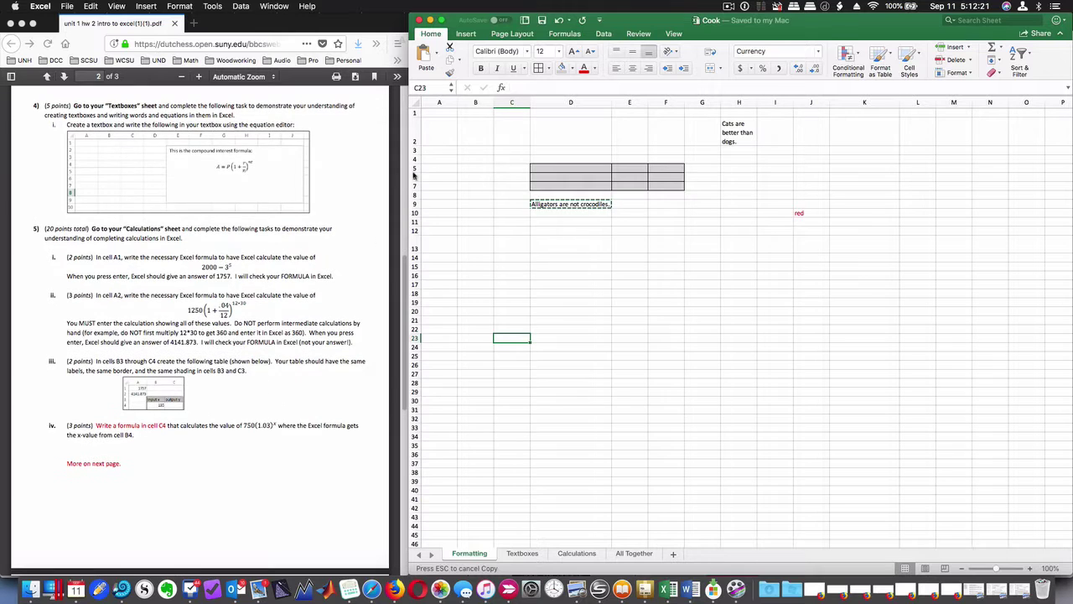
{"action": "left_click", "coordinate": [67, 6]}
{"action": "left_click", "coordinate": [160, 317]}
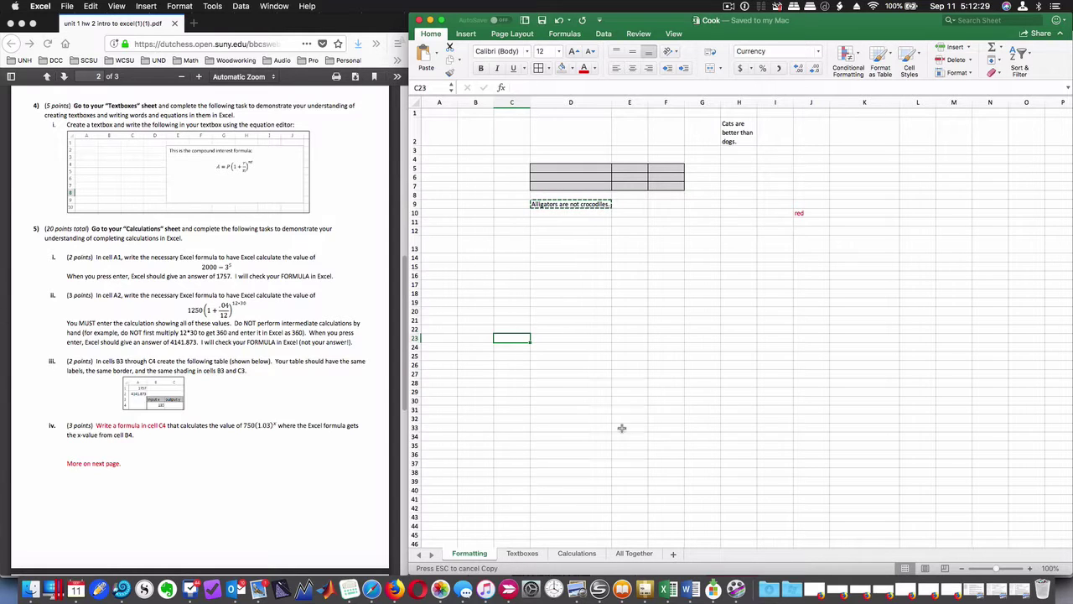
{"action": "left_click", "coordinate": [522, 553]}
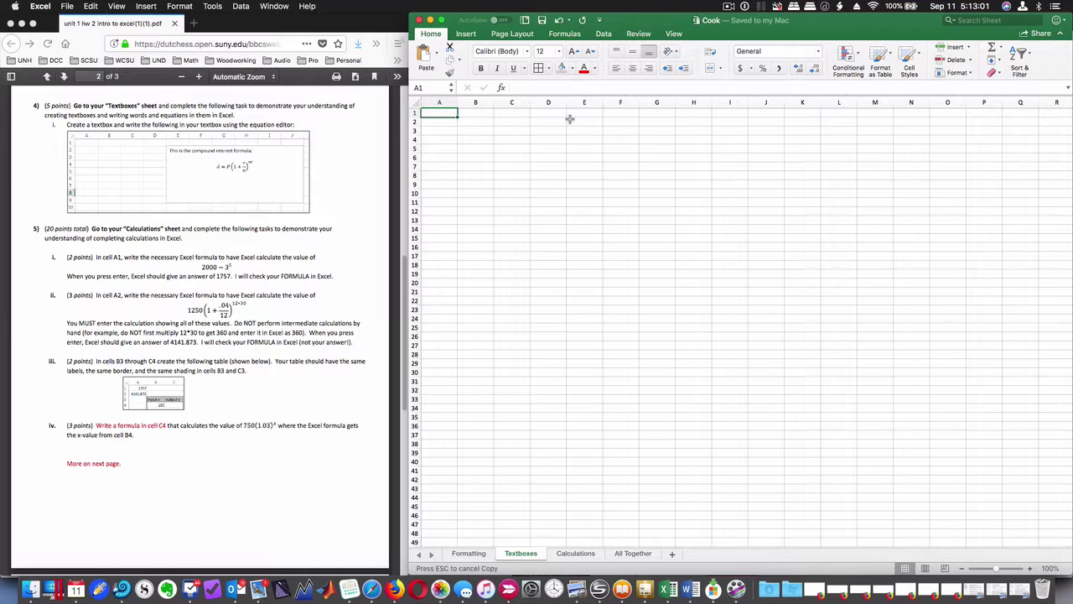
Pick Insert > Text > Text Box and drag a box across columns E to J near the top
{"action": "left_click", "coordinate": [969, 48]}
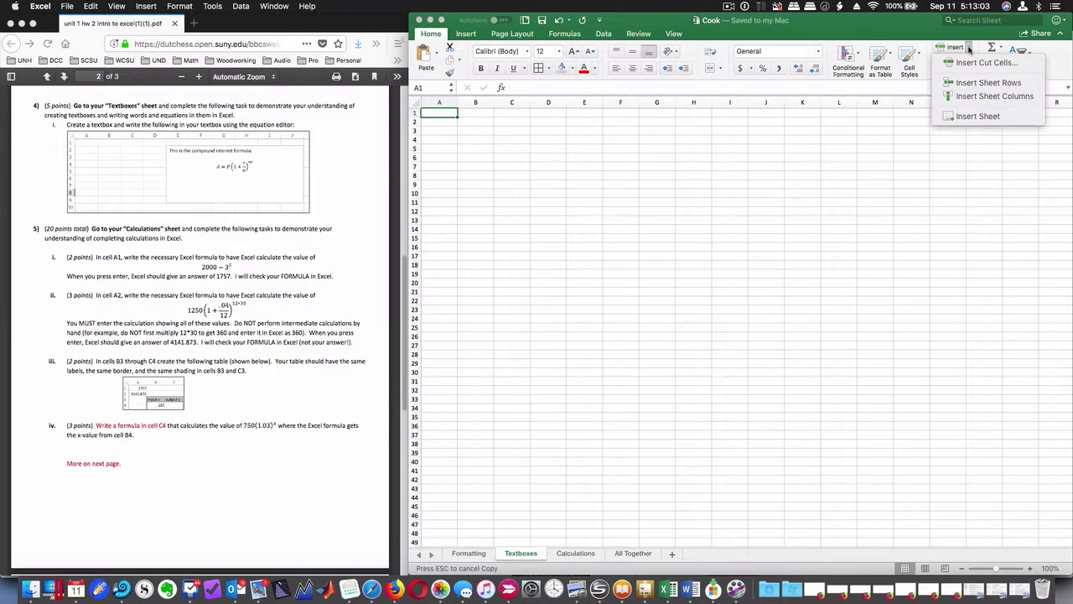
{"action": "left_click", "coordinate": [969, 48]}
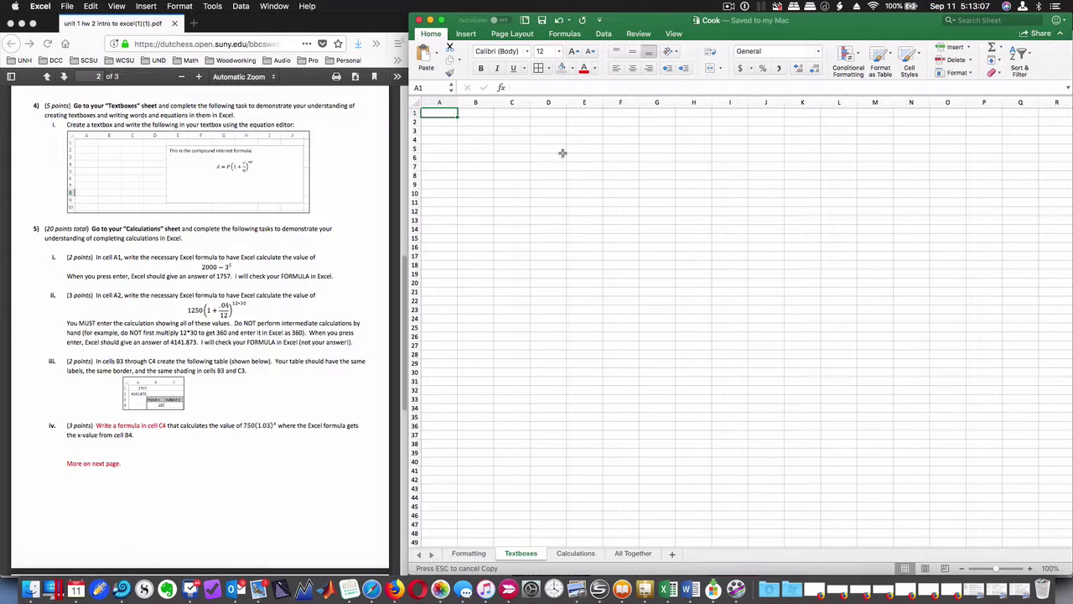
{"action": "left_click", "coordinate": [466, 34]}
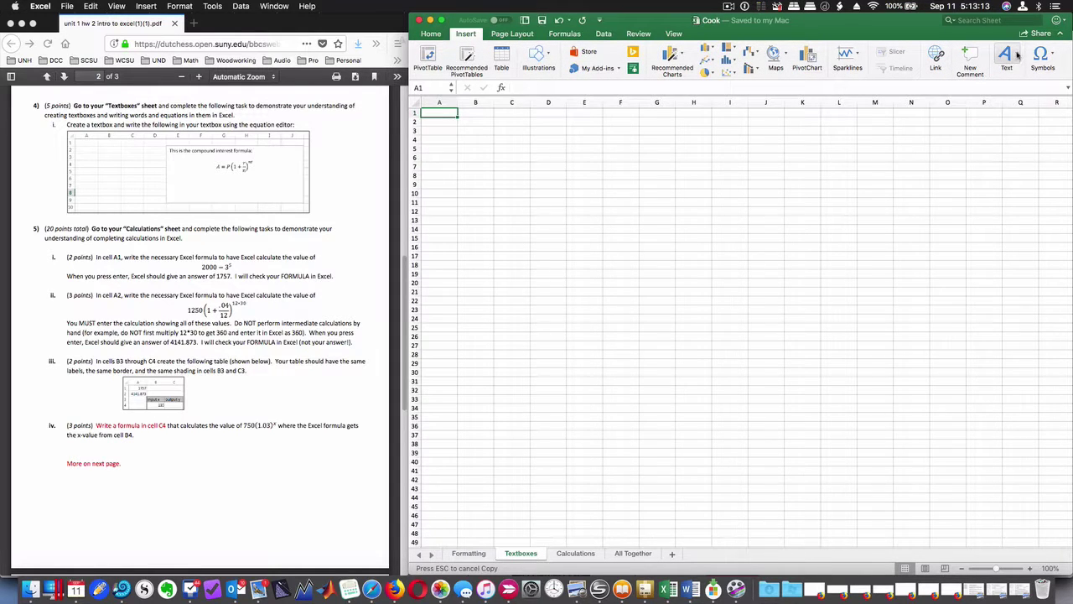
{"action": "left_click", "coordinate": [1018, 54]}
{"action": "left_click", "coordinate": [966, 94]}
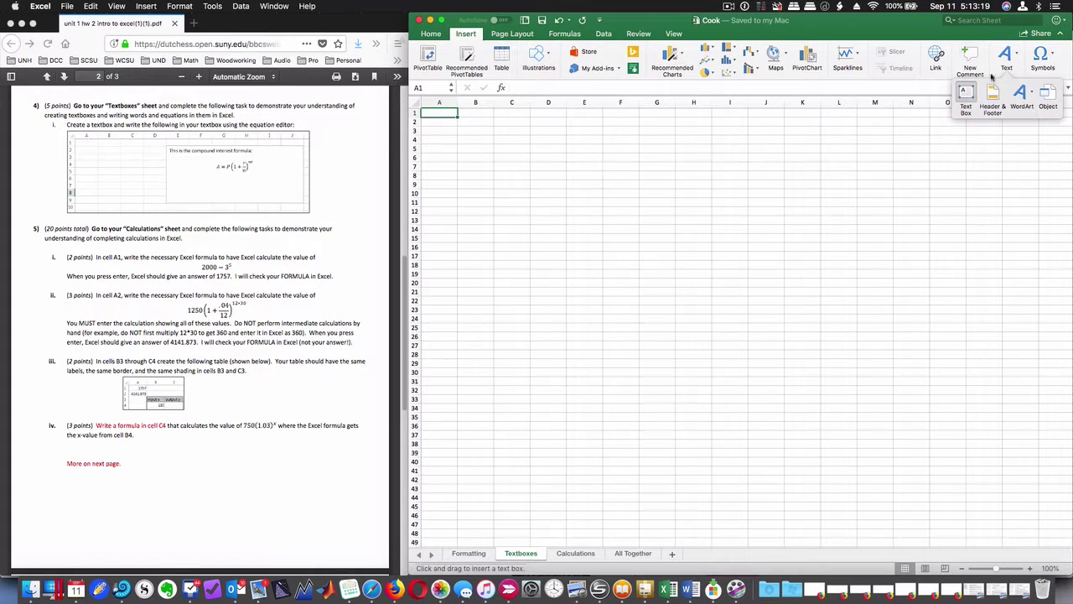
{"action": "left_click", "coordinate": [967, 90]}
{"action": "left_click", "coordinate": [966, 92]}
{"action": "left_click_drag", "start_coordinate": [567, 117], "coordinate": [646, 159]}
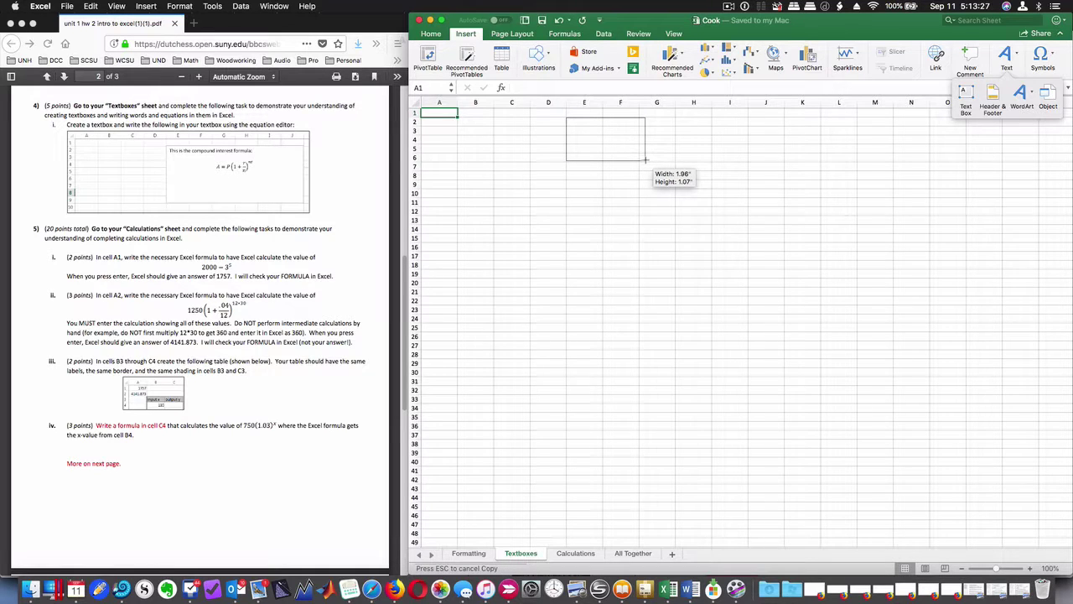
{"action": "left_click_drag", "start_coordinate": [645, 159], "coordinate": [676, 186]}
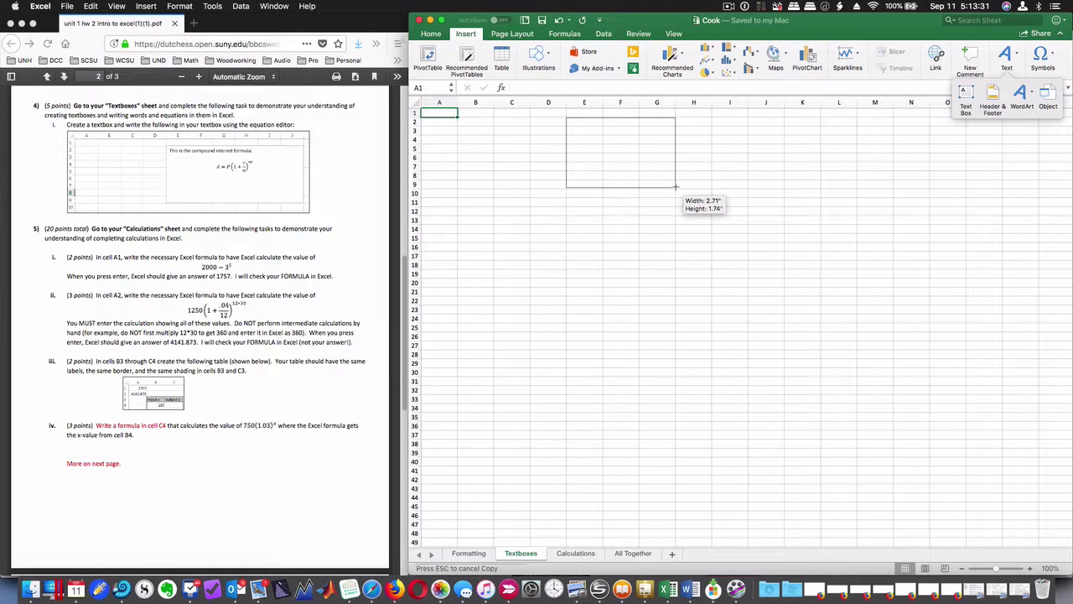
{"action": "left_click_drag", "start_coordinate": [676, 185], "coordinate": [784, 188]}
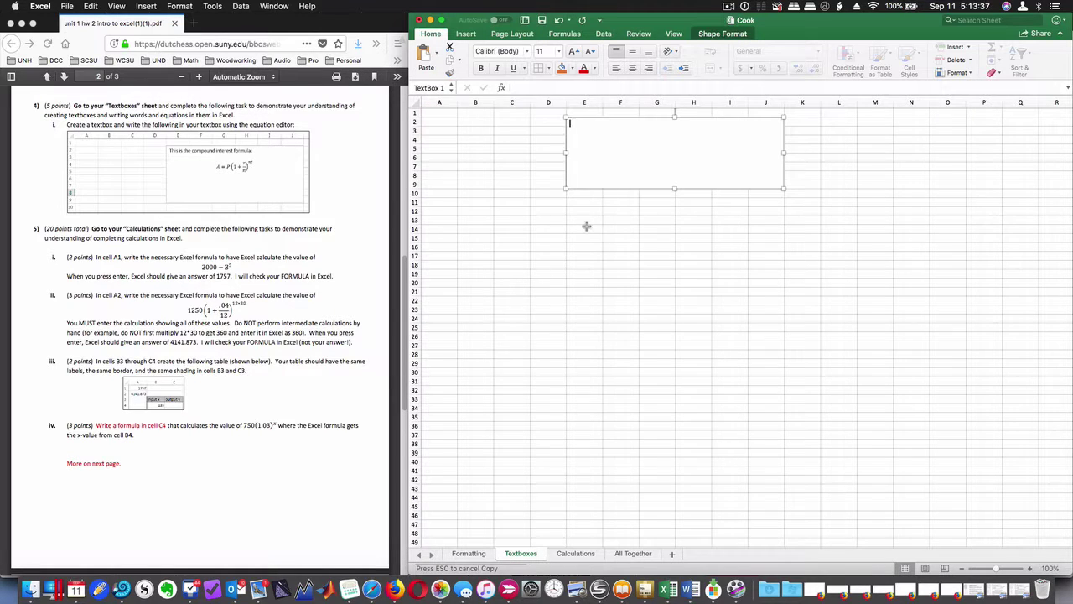
Type 'This is the compound interest formula:' in the text box and center the next line
{"action": "type", "text": "Th"}
{"action": "type", "text": "is is the bou"}
{"action": "type", "text": " compoun"}
{"action": "type", "text": " interest"}
{"action": "type", "text": " formula:"}
{"action": "left_click", "coordinate": [633, 68]}
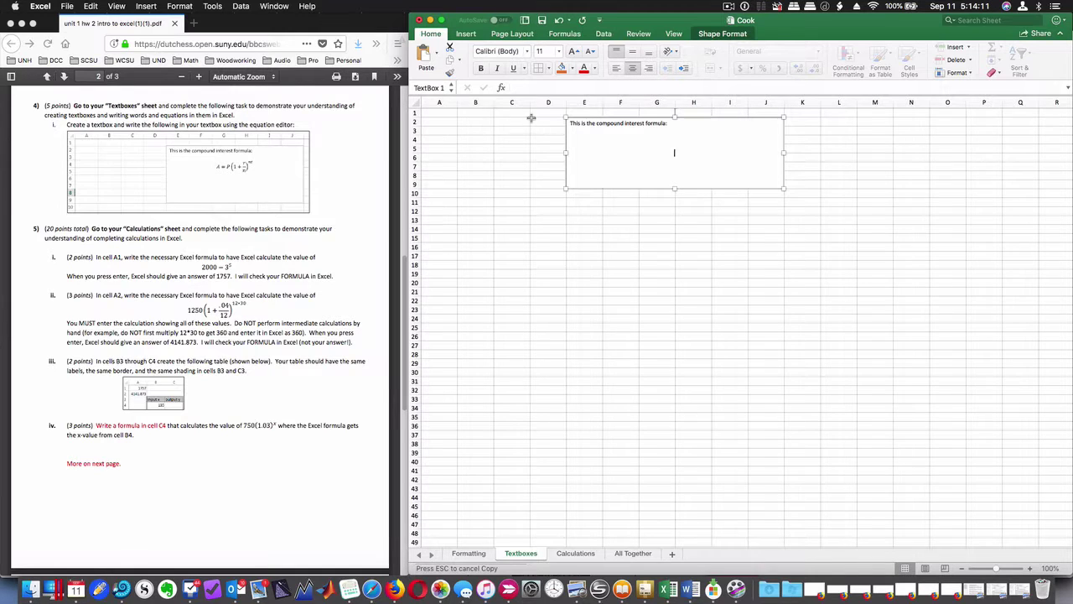
{"action": "left_click", "coordinate": [468, 36]}
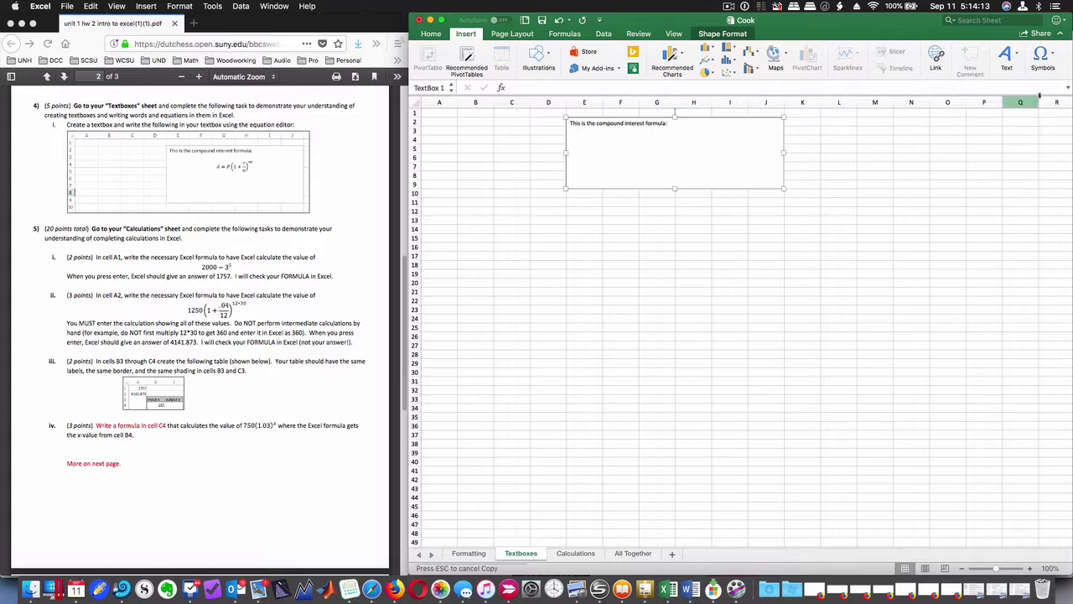
Insert the Area of Circle equation and edit it to read A = P(1 +
{"action": "left_click", "coordinate": [1054, 57]}
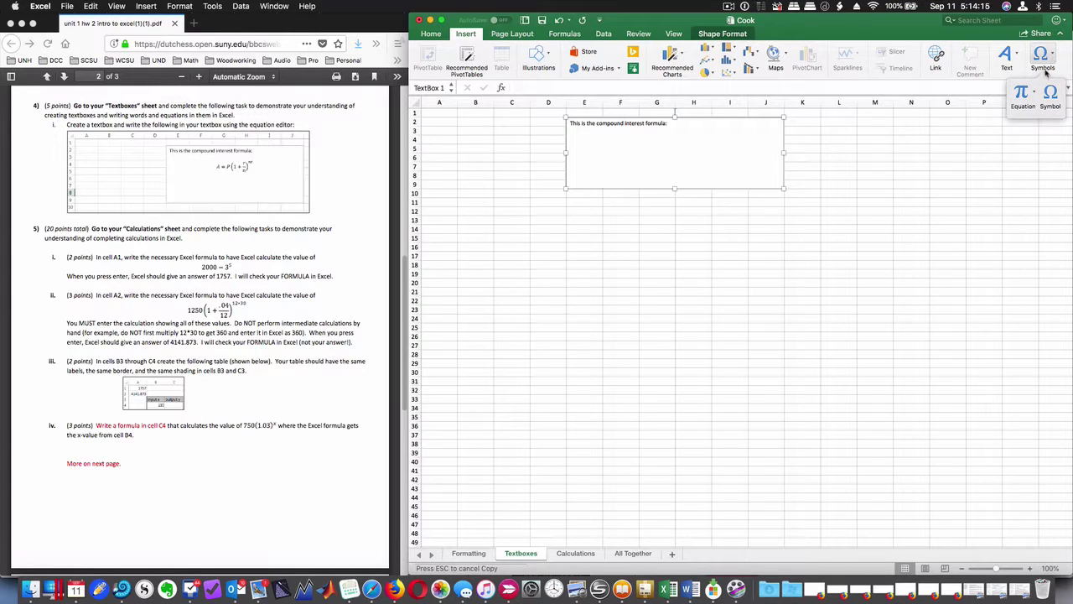
{"action": "left_click", "coordinate": [1034, 92]}
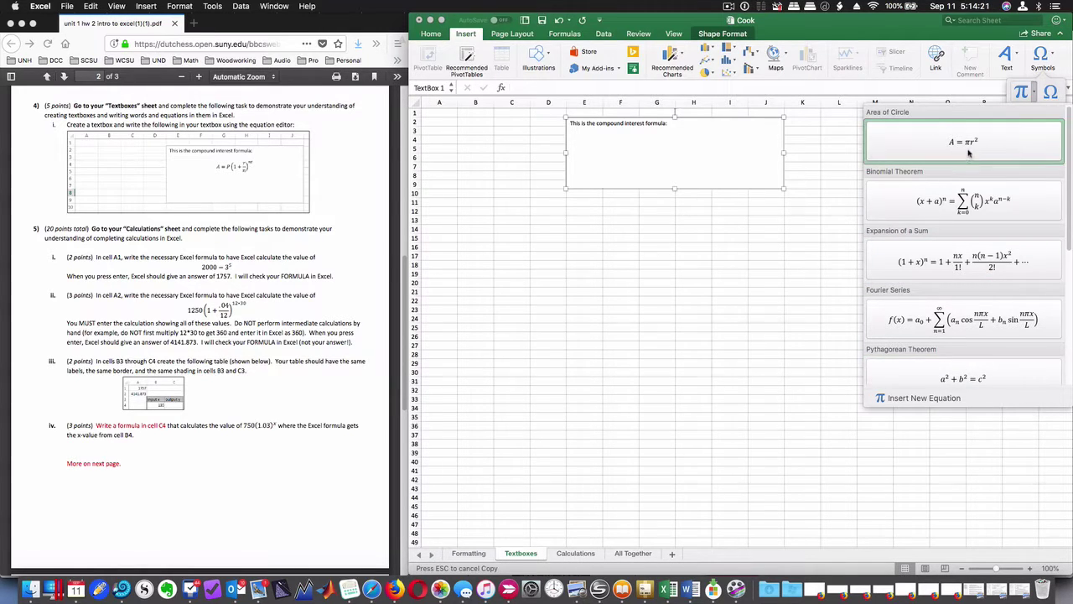
{"action": "key", "text": "Return"}
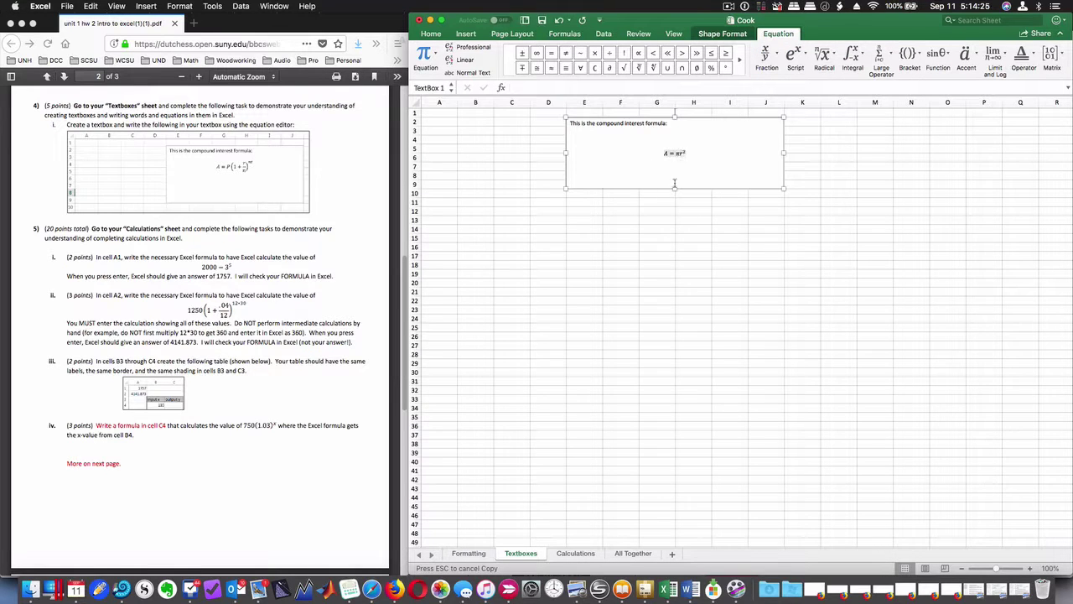
{"action": "double_click", "coordinate": [676, 152]}
{"action": "type", "text": "P("}
{"action": "type", "text": "1 +"}
{"action": "key", "text": "BackSpace"}
{"action": "key", "text": "BackSpace"}
{"action": "key", "text": "BackSpace"}
{"action": "left_click", "coordinate": [781, 55]}
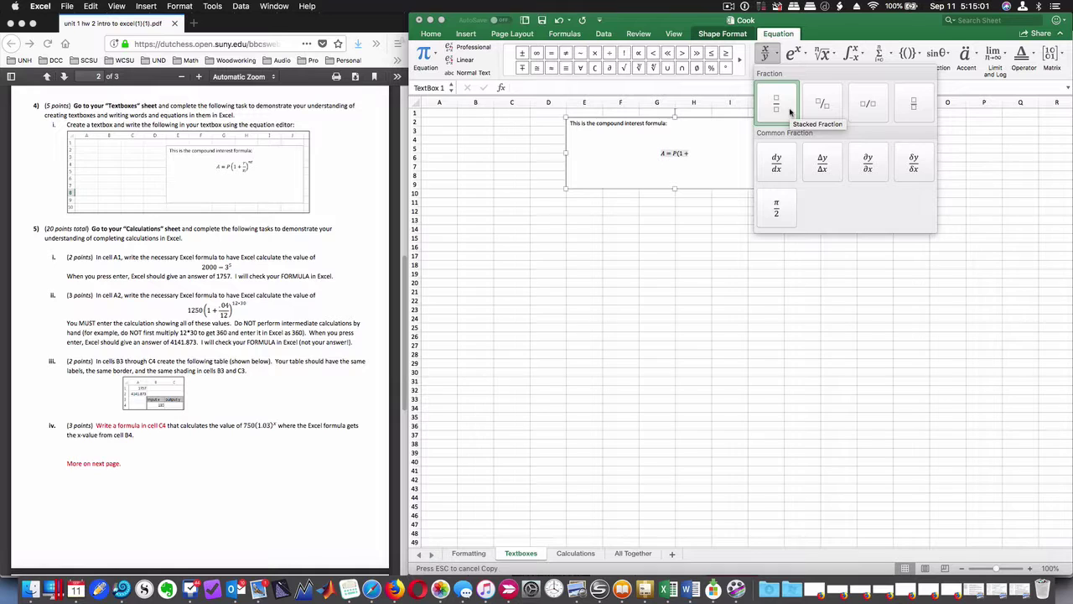
Add the small fraction r/n and a closing parenthesis after 1 +
{"action": "left_click", "coordinate": [914, 107]}
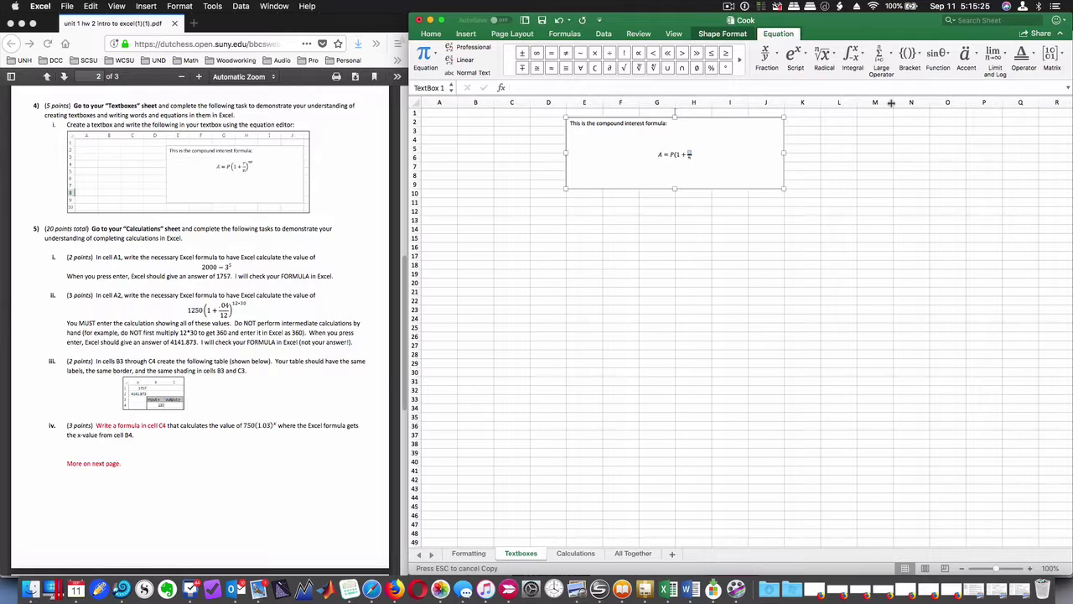
{"action": "type", "text": "r/"}
{"action": "type", "text": "n"}
{"action": "type", "text": ")"}
{"action": "left_click", "coordinate": [807, 57]}
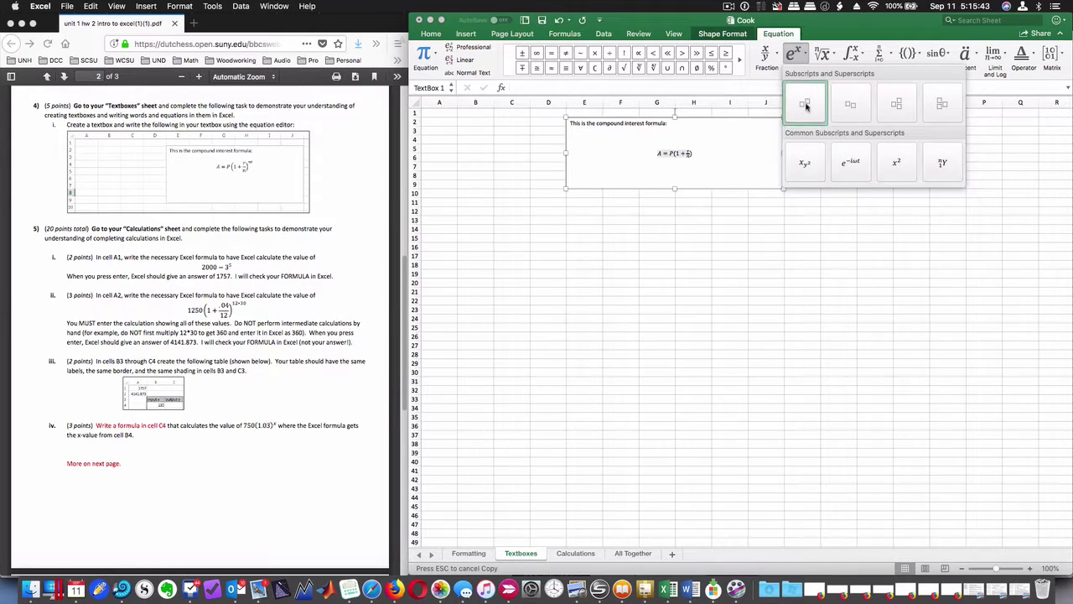
{"action": "left_click", "coordinate": [804, 55]}
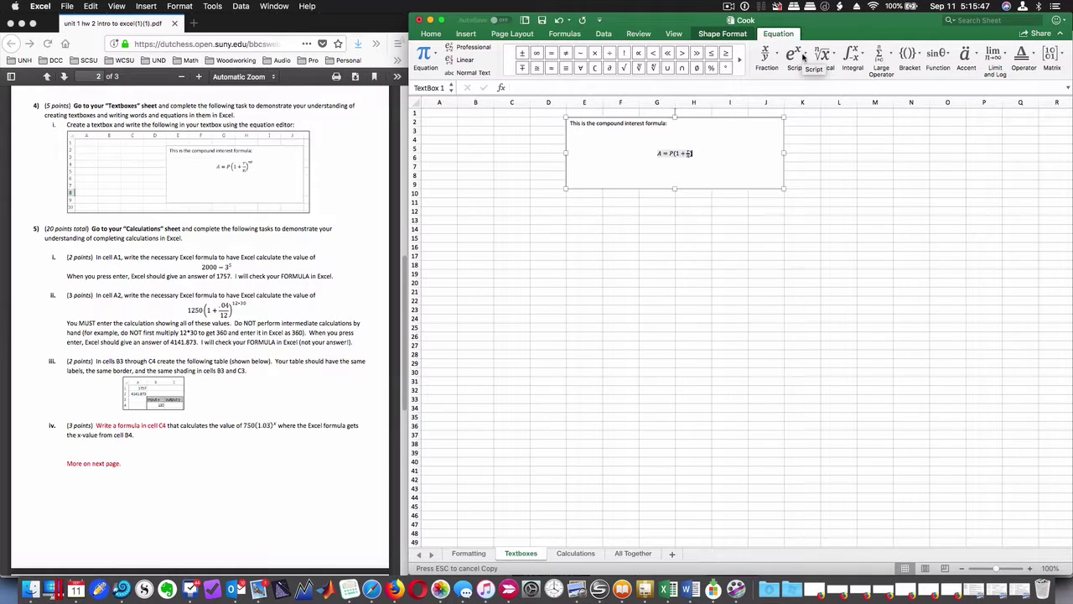
{"action": "type", "text": ")"}
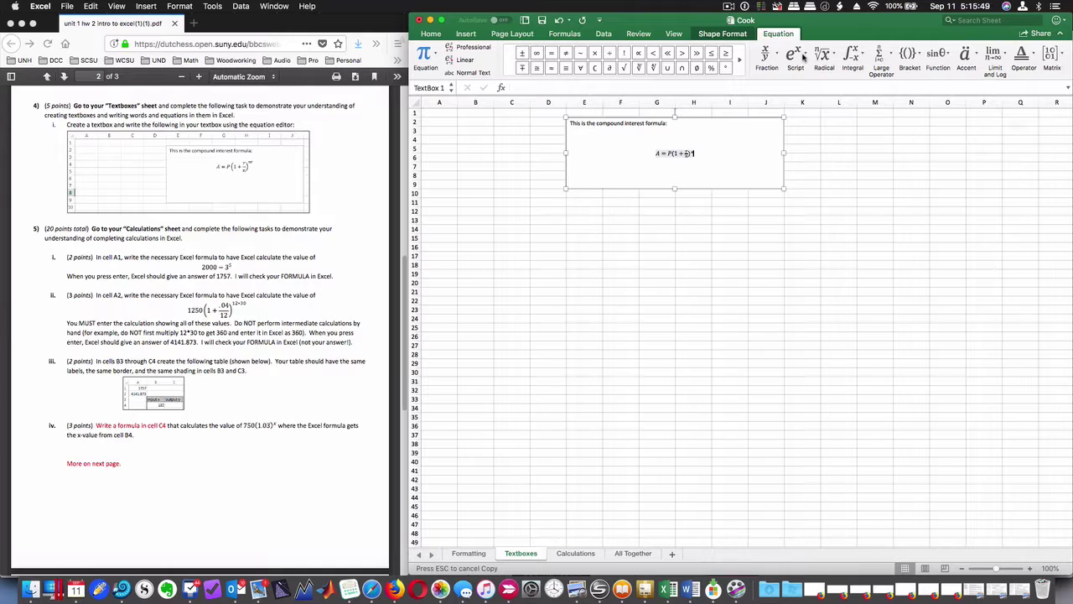
{"action": "key", "text": "BackSpace"}
Try adding an nt superscript exponent after (1 + r/n), undoing misplaced attempts
{"action": "left_click", "coordinate": [803, 57]}
{"action": "left_click", "coordinate": [807, 99]}
{"action": "left_click", "coordinate": [692, 154]}
{"action": "key", "text": "BackSpace"}
{"action": "key", "text": "shift+Left"}
{"action": "key", "text": "shift+Left"}
{"action": "key", "text": "shift+Left"}
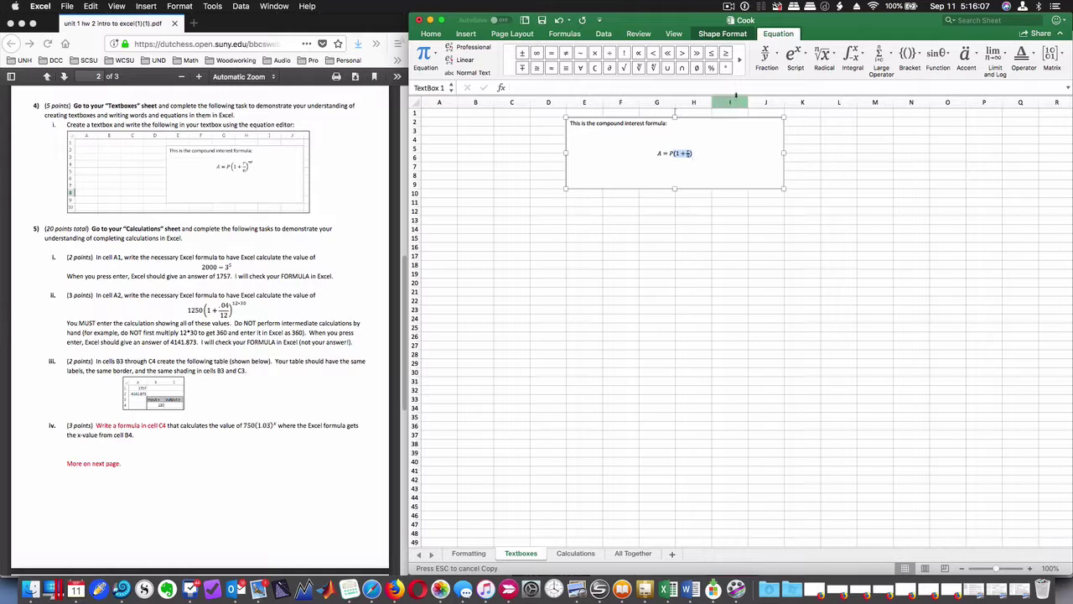
{"action": "left_click", "coordinate": [803, 59]}
{"action": "left_click", "coordinate": [809, 102]}
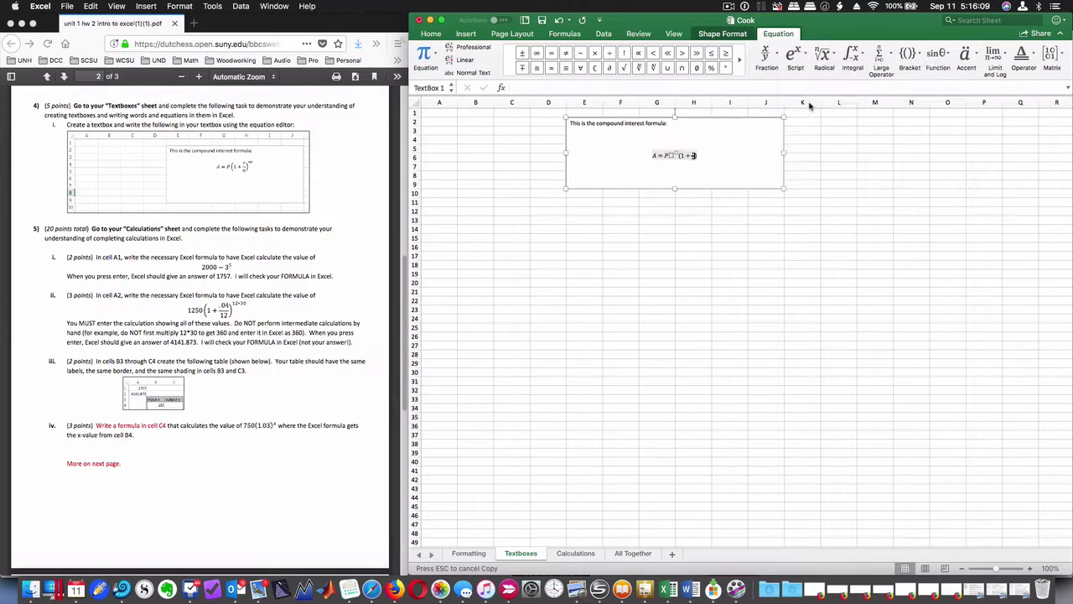
{"action": "key", "text": "super+z"}
{"action": "type", "text": "^"}
{"action": "type", "text": "nt"}
{"action": "key", "text": "BackSpace"}
{"action": "key", "text": "BackSpace"}
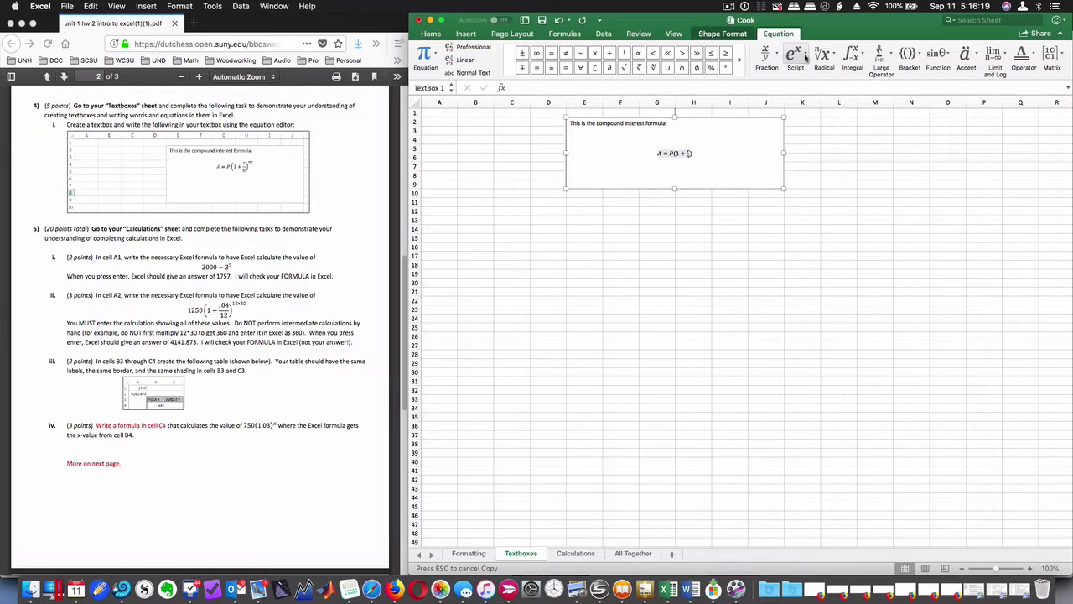
Rebuild the equation after A = P with a superscript, 1+, a small fraction and nt
{"action": "left_click", "coordinate": [806, 57]}
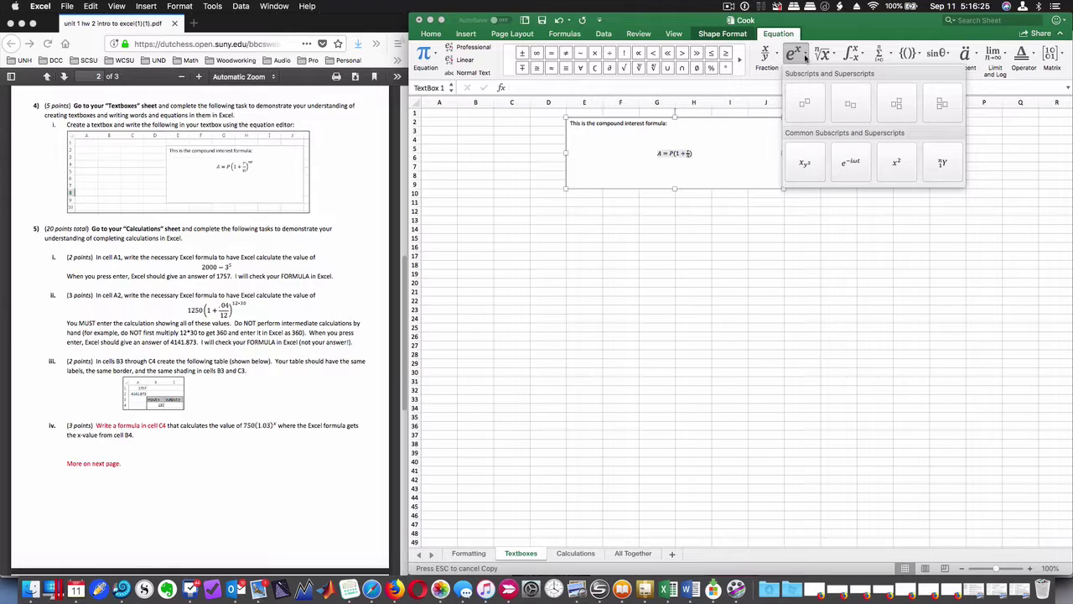
{"action": "left_click", "coordinate": [805, 104]}
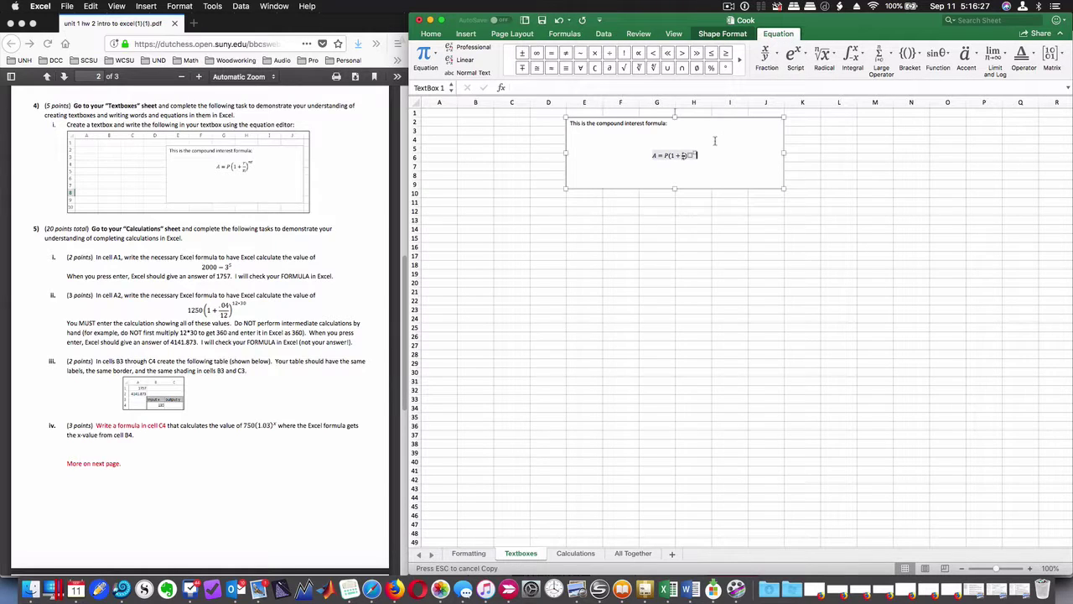
{"action": "key", "text": "BackSpace"}
{"action": "key", "text": "BackSpace"}
{"action": "key", "text": "BackSpace"}
{"action": "key", "text": "BackSpace"}
{"action": "key", "text": "BackSpace"}
{"action": "key", "text": "BackSpace"}
{"action": "key", "text": "BackSpace"}
{"action": "left_click", "coordinate": [801, 57]}
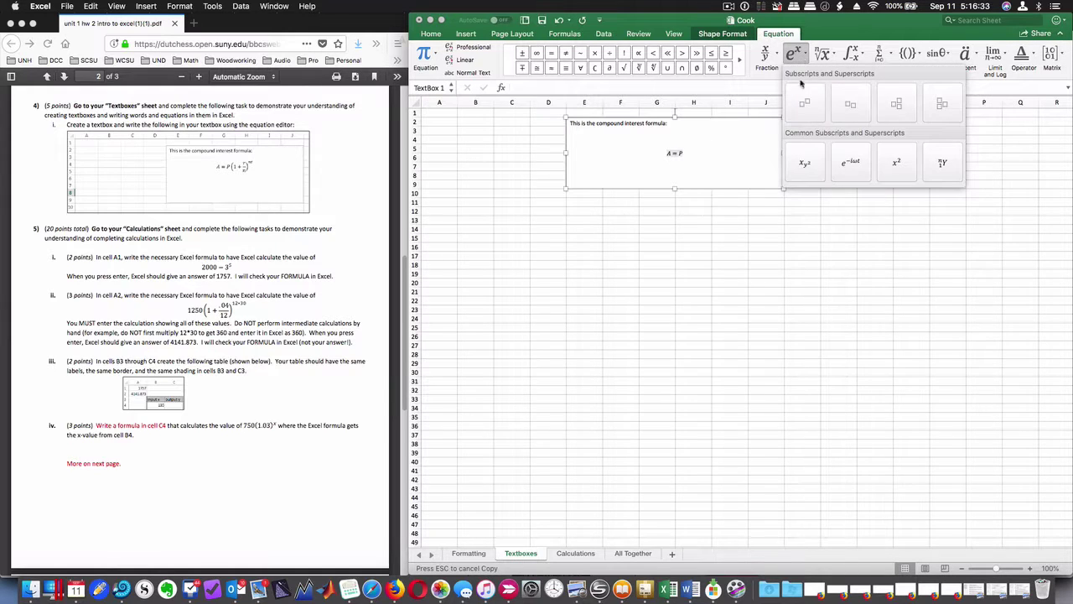
{"action": "left_click", "coordinate": [803, 105]}
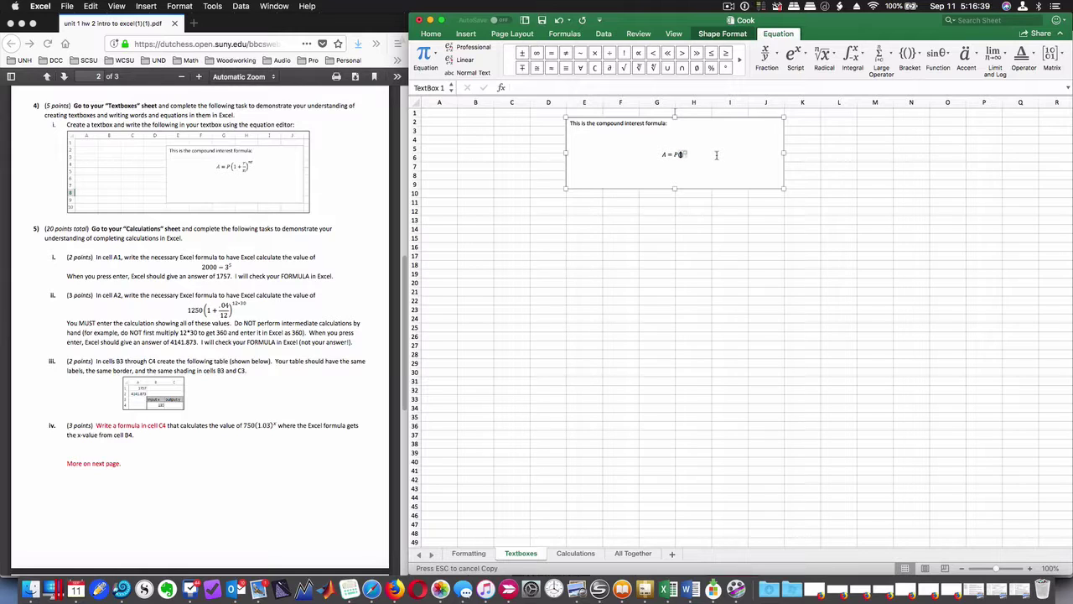
{"action": "type", "text": "1"}
{"action": "type", "text": "+"}
{"action": "left_click", "coordinate": [782, 53]}
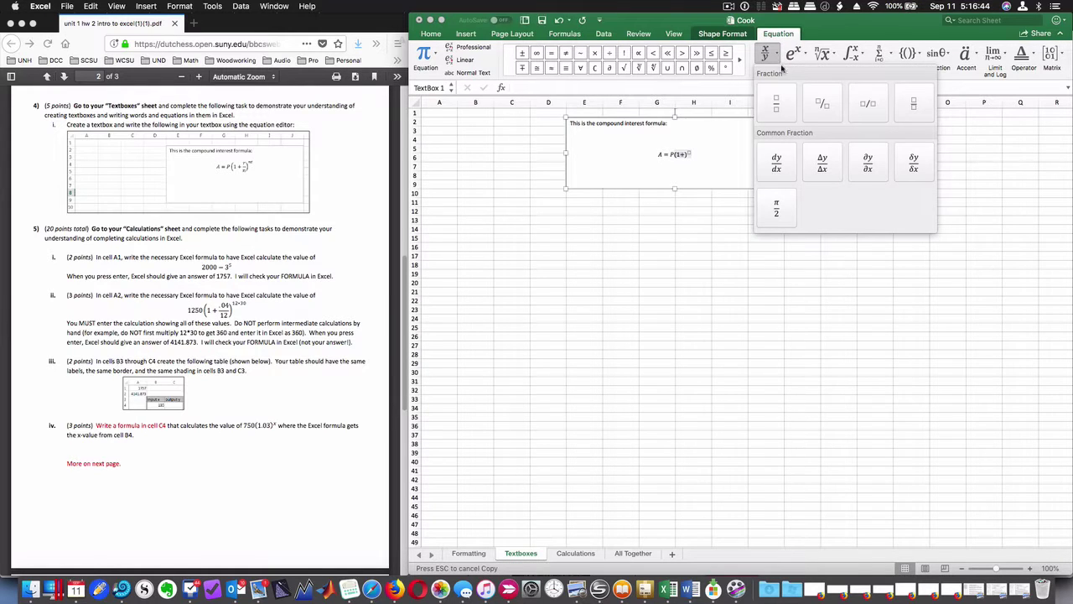
{"action": "left_click", "coordinate": [914, 103]}
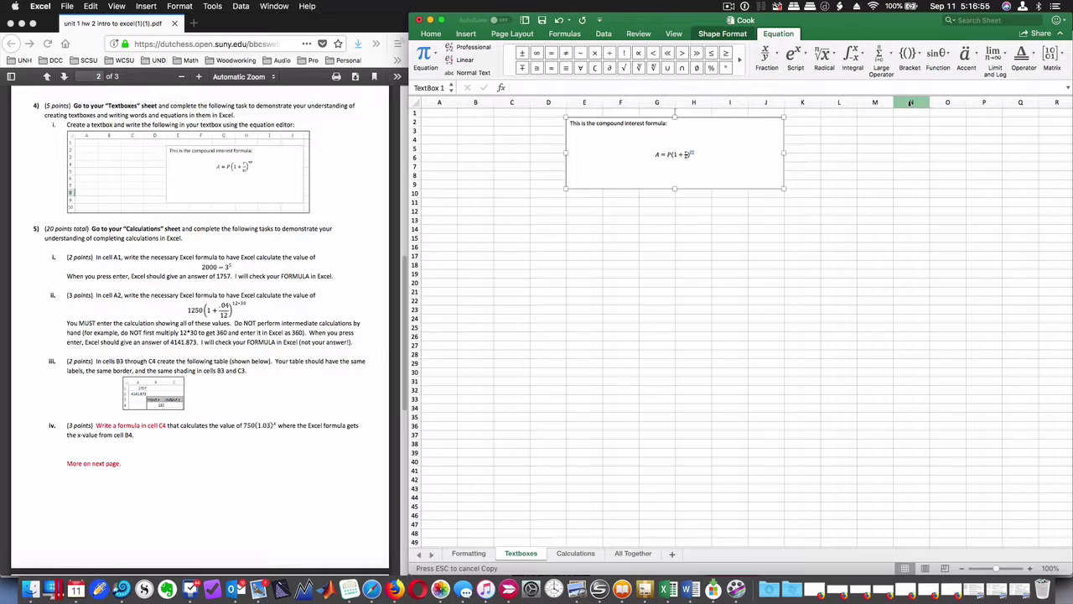
{"action": "type", "text": "nt"}
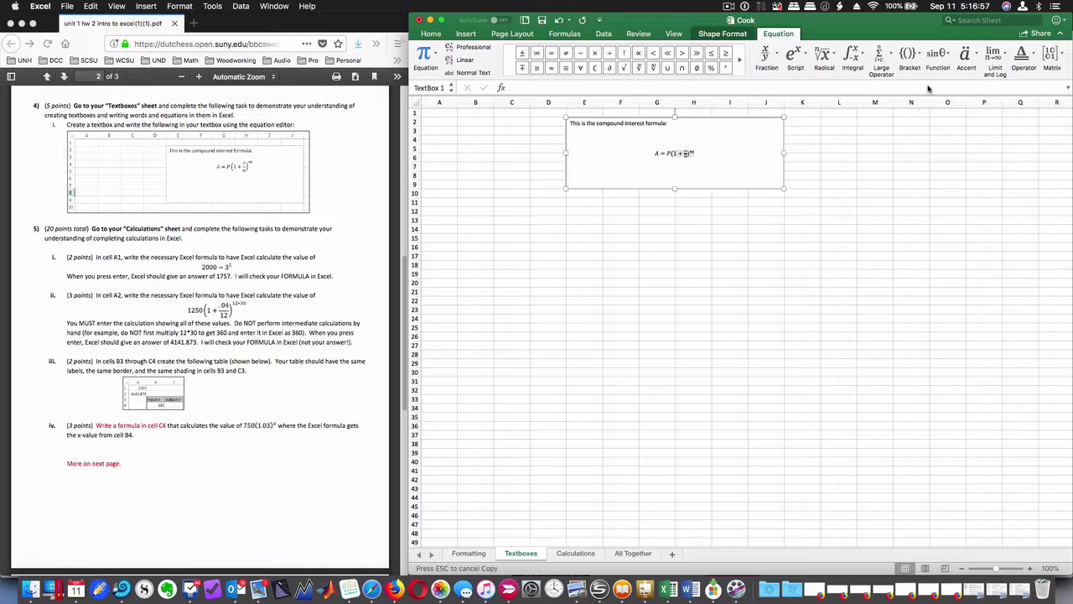
Exit equation editing and switch to the Calculations sheet
{"action": "left_click", "coordinate": [711, 174]}
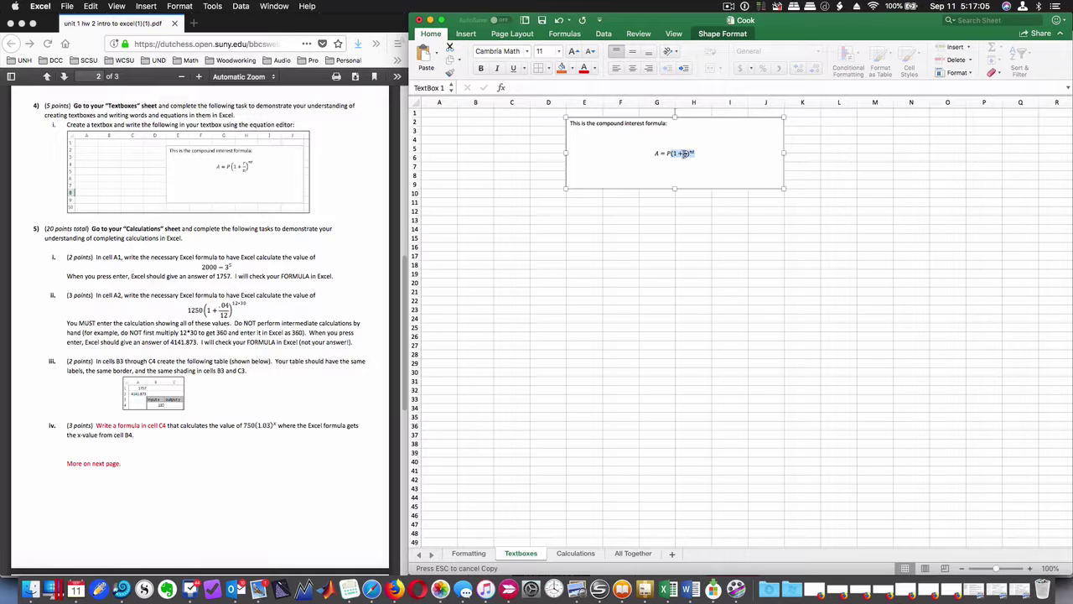
{"action": "left_click", "coordinate": [682, 156]}
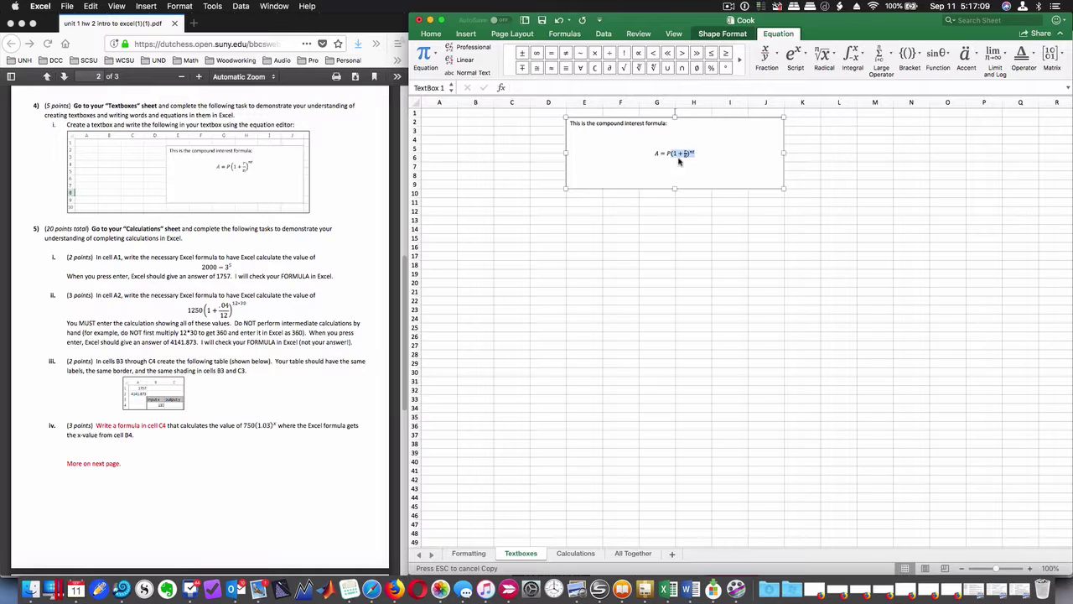
{"action": "left_click", "coordinate": [738, 178]}
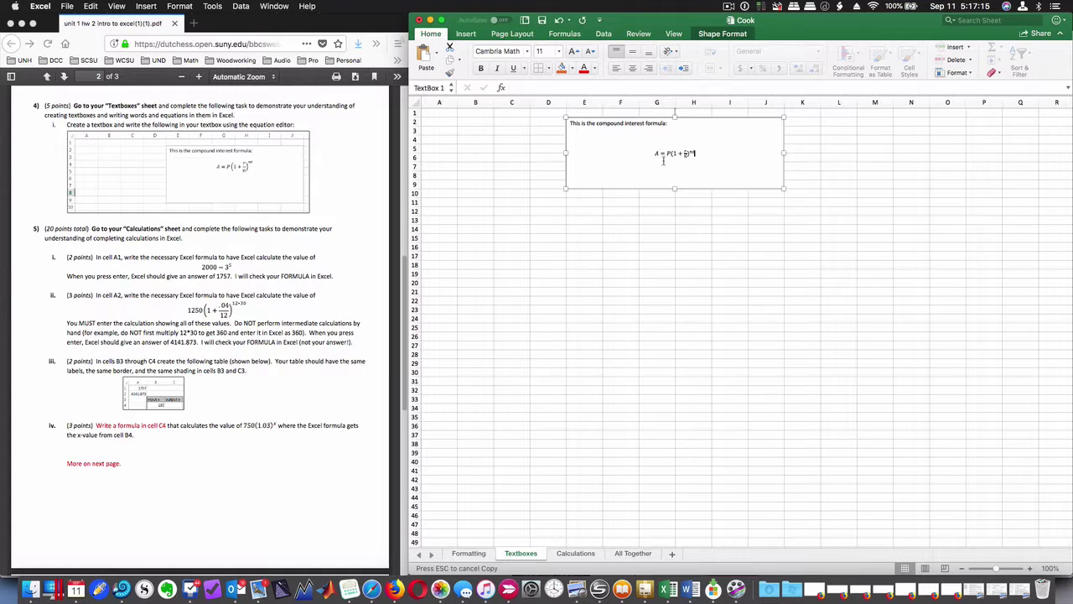
{"action": "left_click", "coordinate": [671, 164]}
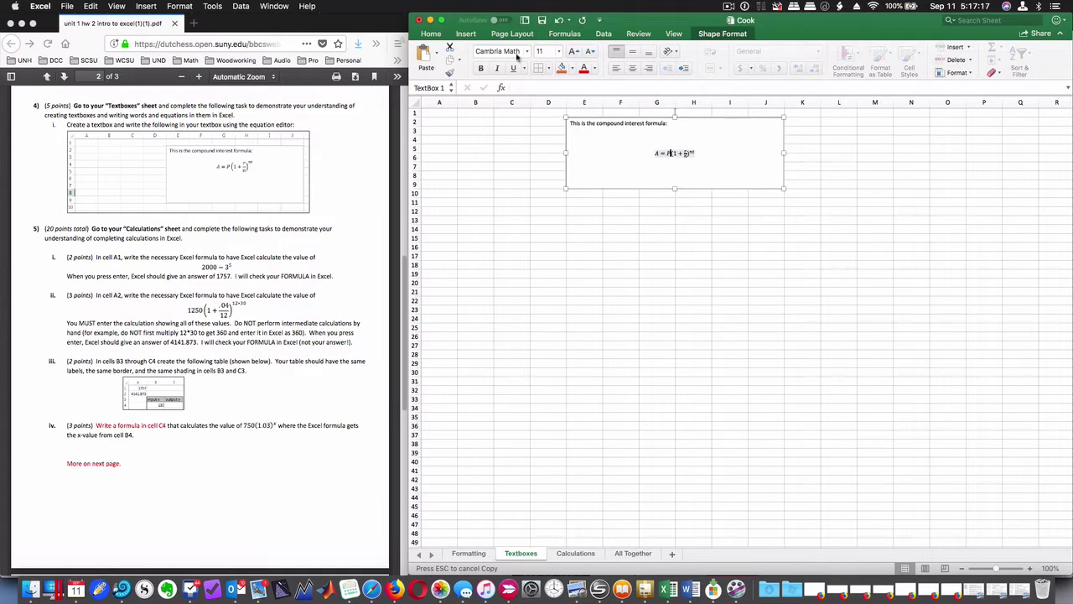
{"action": "left_click", "coordinate": [718, 159]}
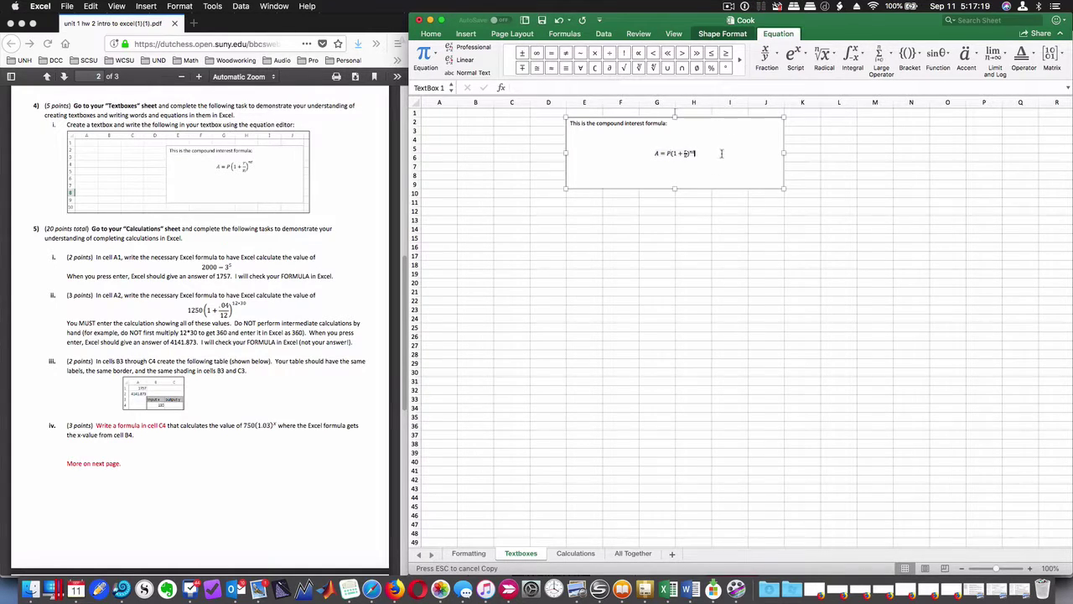
{"action": "key", "text": "Escape"}
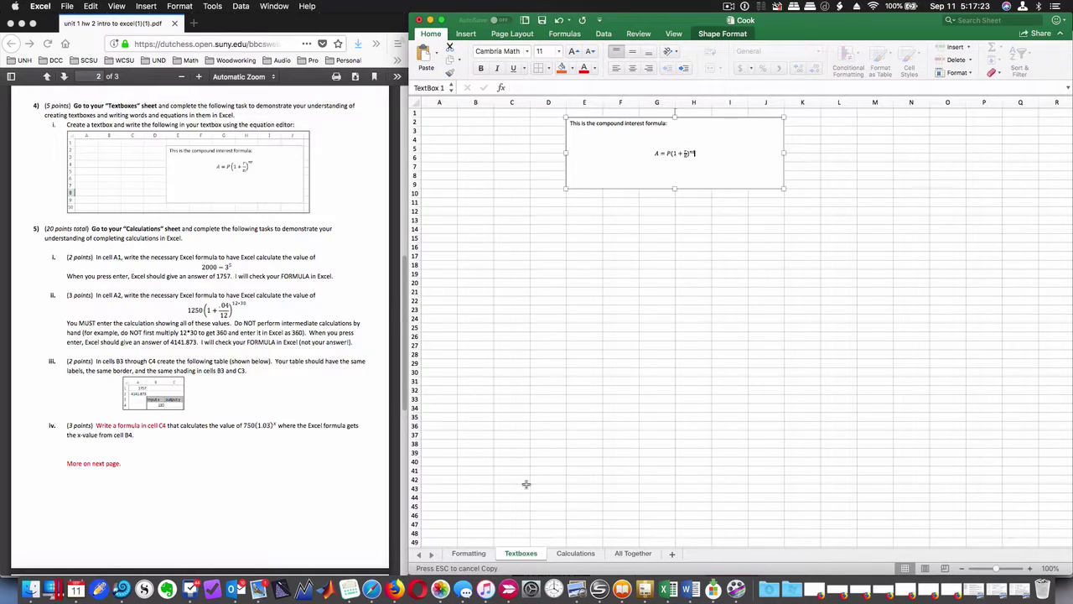
{"action": "left_click", "coordinate": [575, 554]}
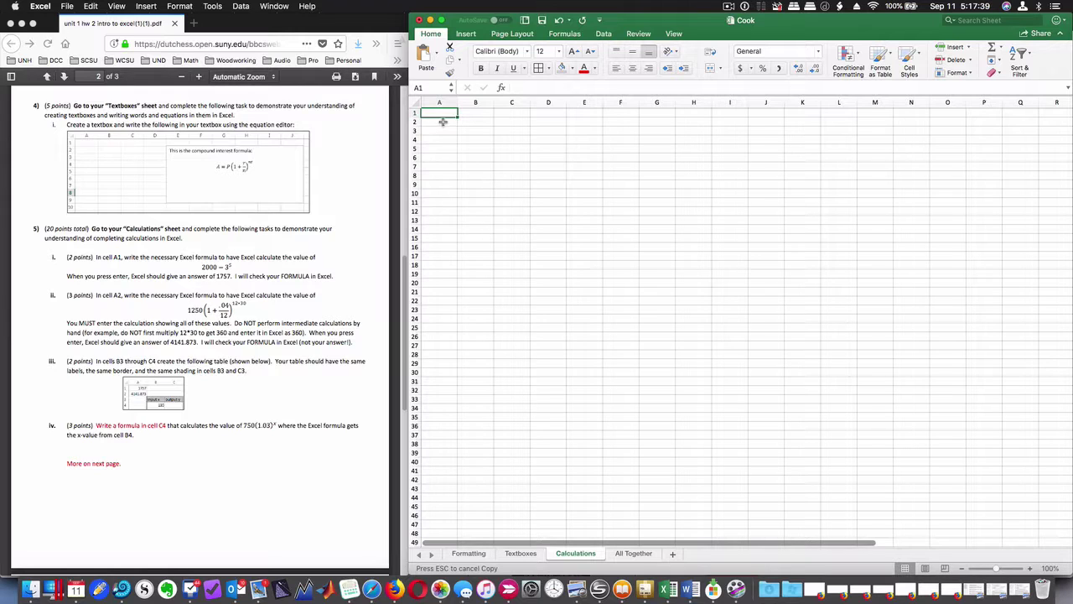
Enter the formula =2000-3^5 in cell A1 so it displays 1757
{"action": "type", "text": "200"}
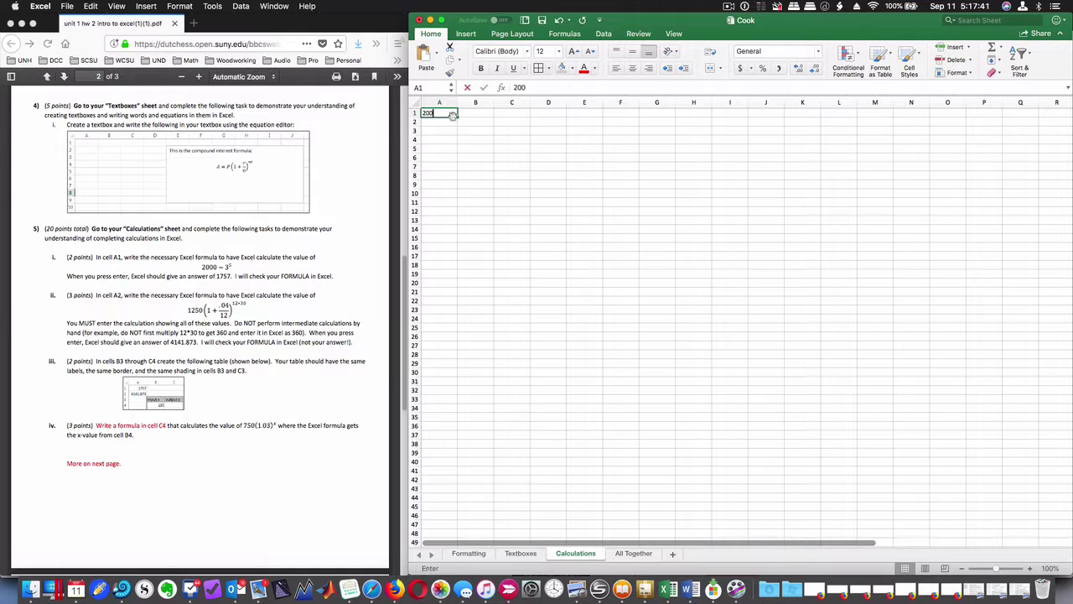
{"action": "type", "text": "0-3^"}
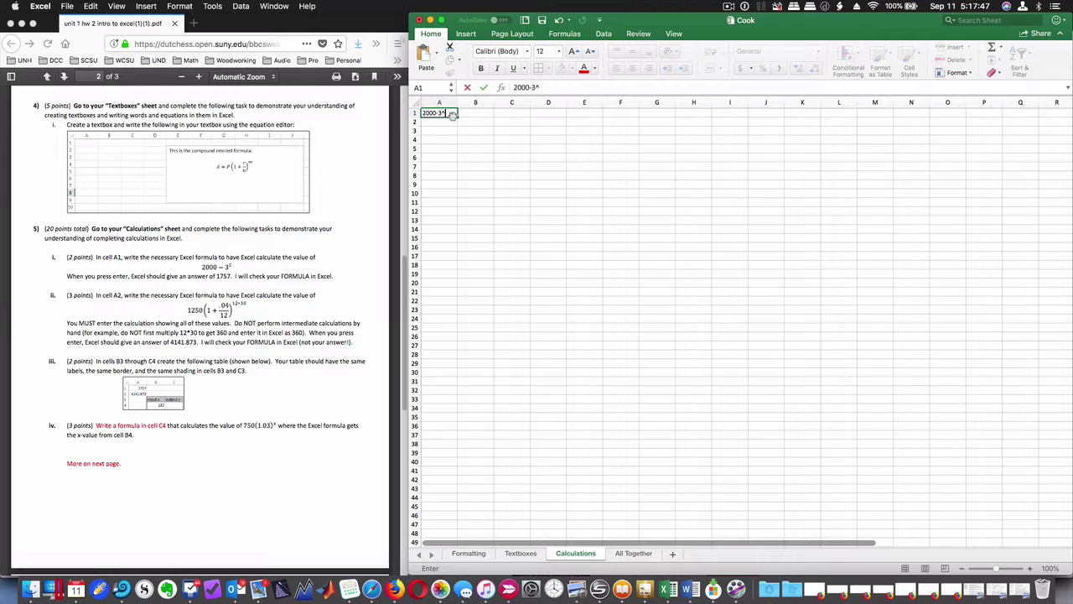
{"action": "type", "text": "5"}
{"action": "key", "text": "Return"}
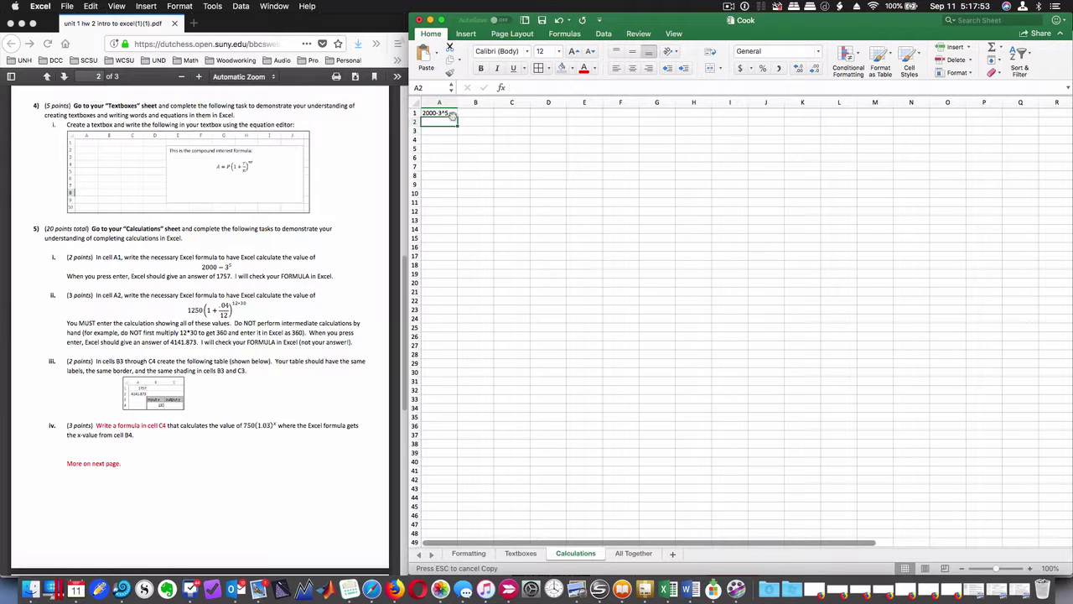
{"action": "left_click", "coordinate": [452, 115]}
{"action": "type", "text": "="}
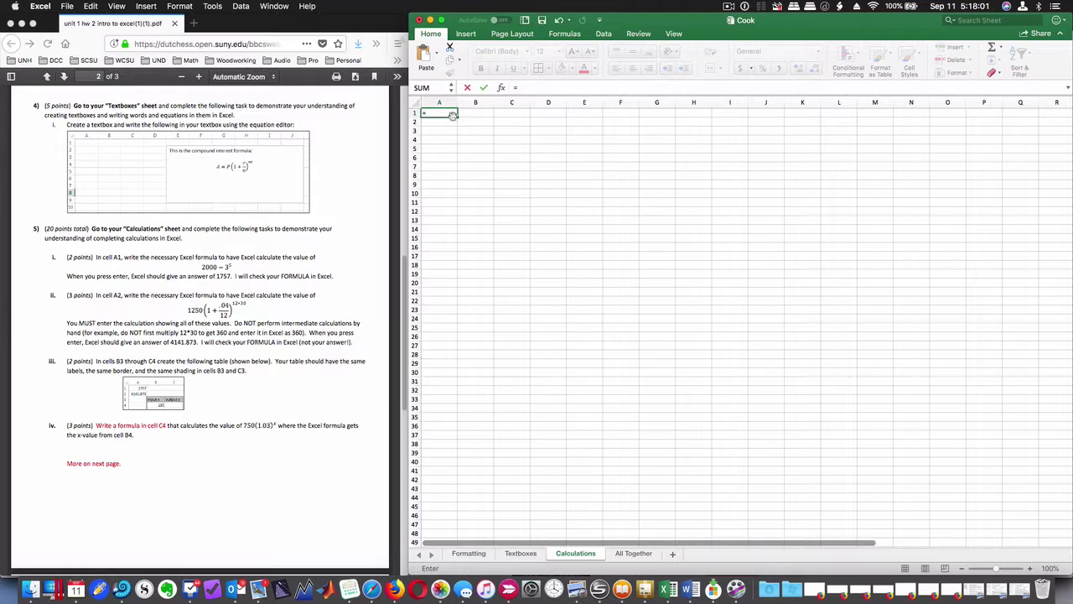
{"action": "type", "text": "2000"}
{"action": "type", "text": "-3^5"}
{"action": "key", "text": "Return"}
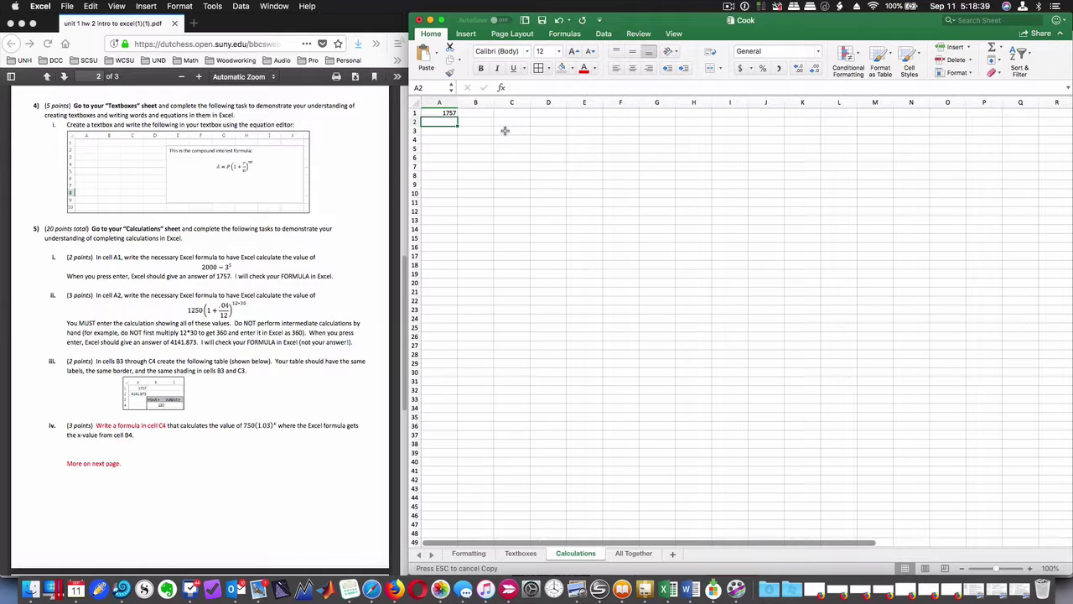
Enter =1250*(1+0.04/12)^12*30 in A2, accepting Excel's multiplication-sign correction; it shows 39027.8079
{"action": "type", "text": "="}
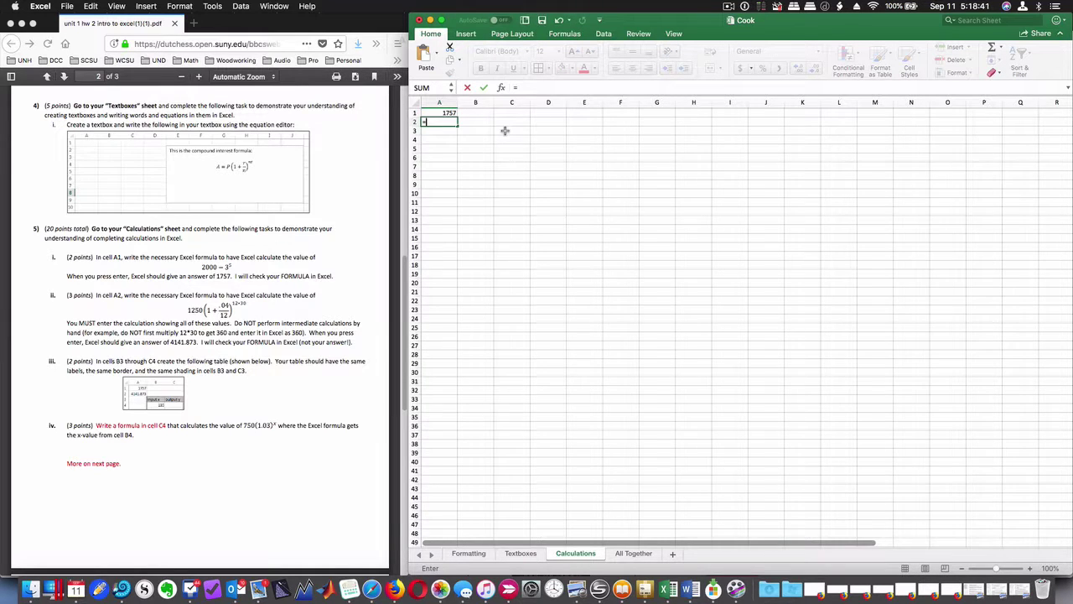
{"action": "type", "text": "1250"}
{"action": "type", "text": "("}
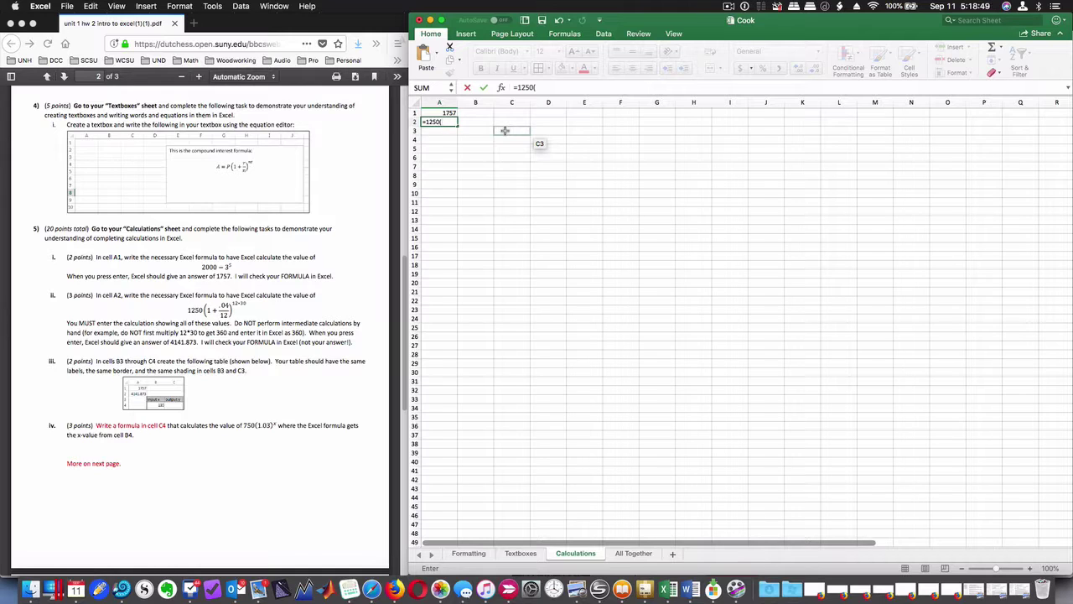
{"action": "type", "text": "1+"}
{"action": "type", "text": ".04"}
{"action": "type", "text": "/12)^"}
{"action": "type", "text": "12"}
{"action": "type", "text": "*30"}
{"action": "left_click", "coordinate": [505, 130]}
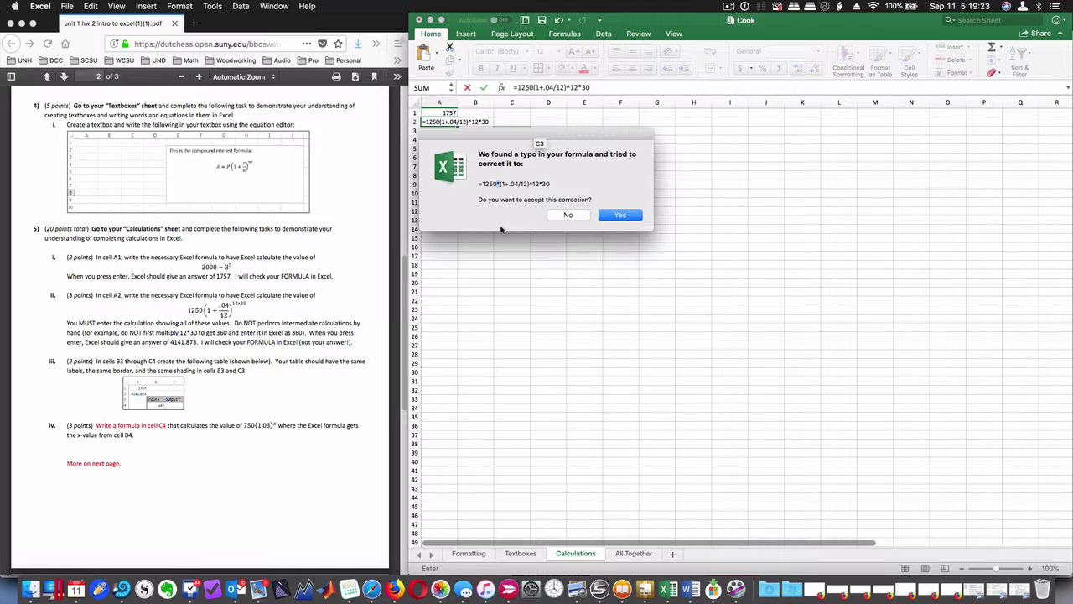
{"action": "left_click", "coordinate": [620, 215]}
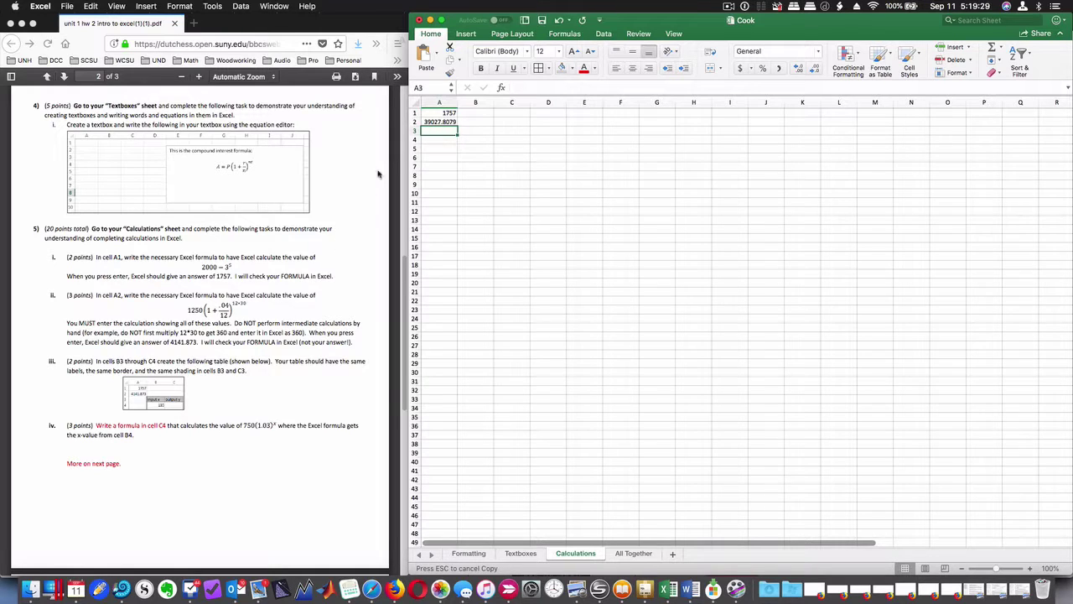
{"action": "left_click", "coordinate": [437, 122]}
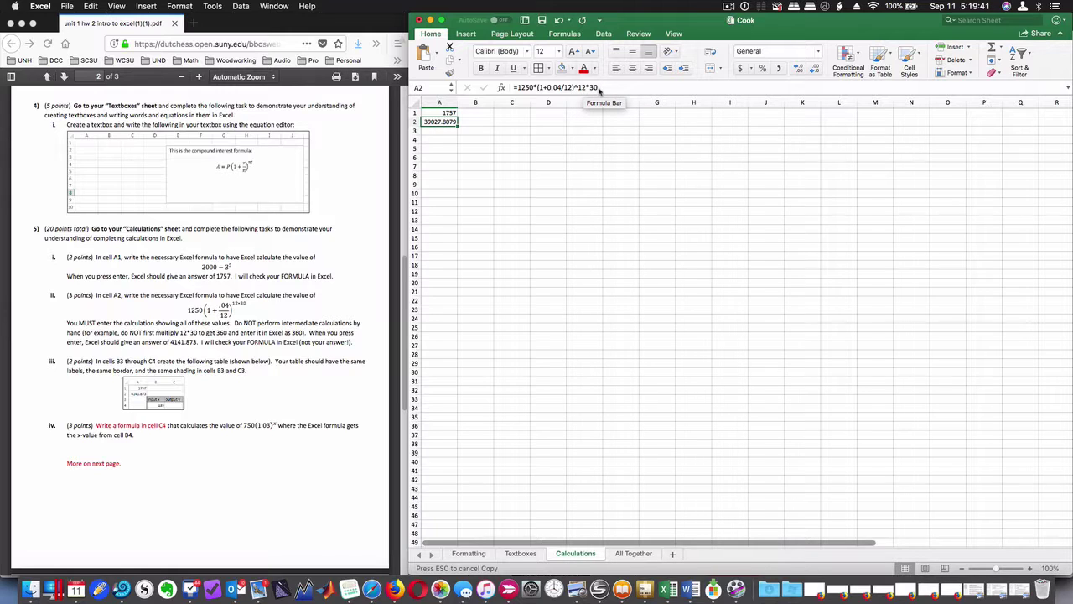
Wrap the exponent in parentheses so A2 reads =1250*(1+0.04/12)^(12*30)
{"action": "left_click", "coordinate": [599, 87]}
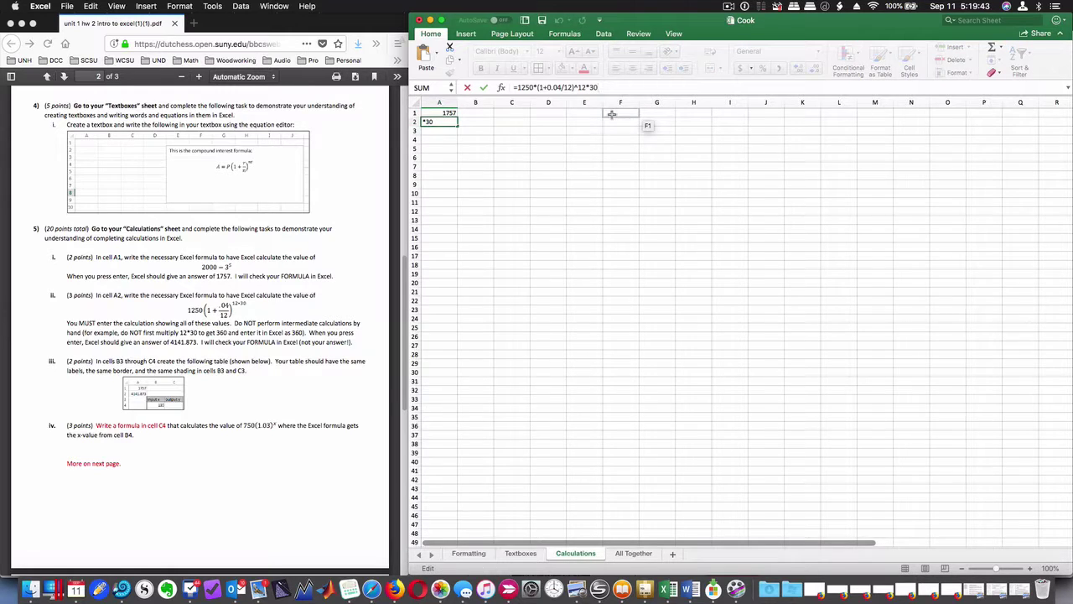
{"action": "type", "text": ")"}
{"action": "key", "text": "Left"}
{"action": "key", "text": "Left"}
{"action": "key", "text": "Left"}
{"action": "type", "text": "("}
{"action": "key", "text": "Return"}
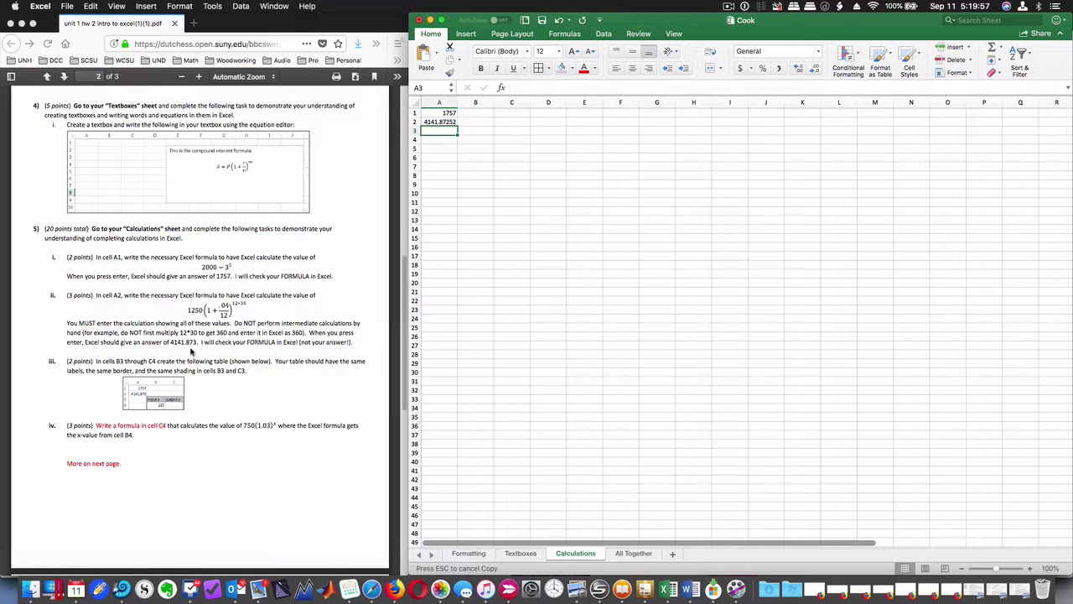
{"action": "left_click", "coordinate": [444, 122]}
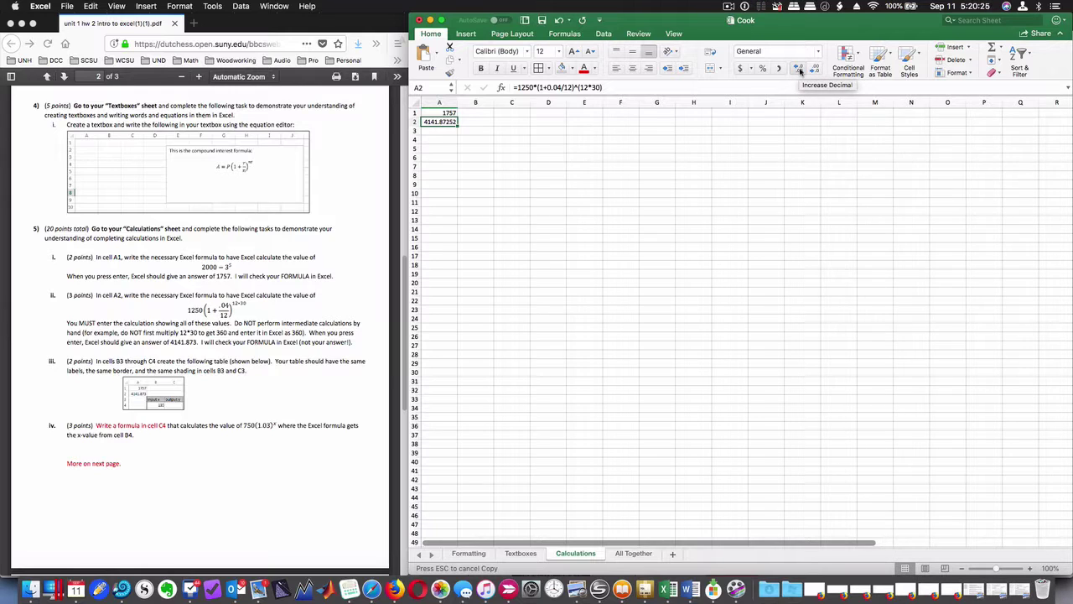
Format A2 to show three decimal places, displaying 4141.873
{"action": "left_click", "coordinate": [800, 71]}
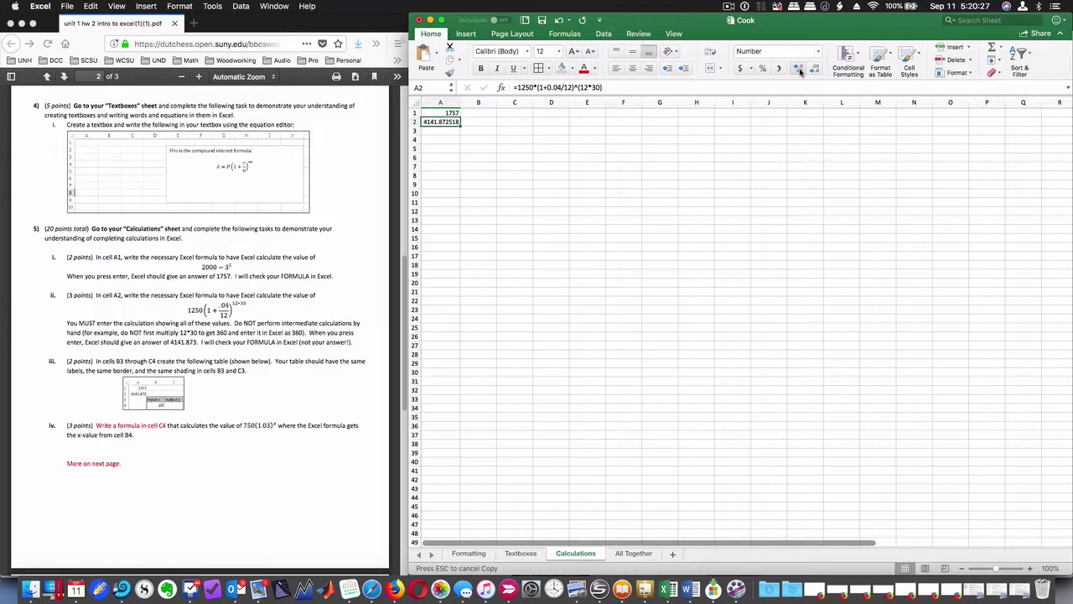
{"action": "left_click", "coordinate": [815, 72]}
{"action": "left_click", "coordinate": [815, 71]}
{"action": "left_click", "coordinate": [815, 71]}
{"action": "left_click", "coordinate": [448, 138]}
{"action": "left_click", "coordinate": [444, 122]}
{"action": "left_click", "coordinate": [480, 129]}
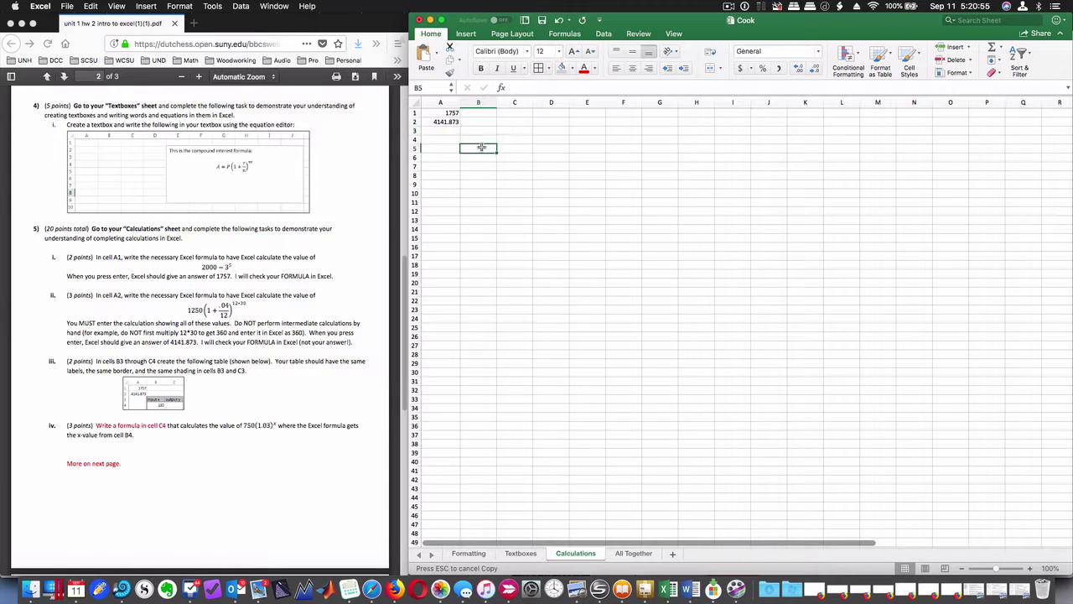
Type the headers 'Input x' in B3 and 'output y' in C3, then enter 135 in B4
{"action": "left_click_drag", "start_coordinate": [485, 131], "coordinate": [512, 140]}
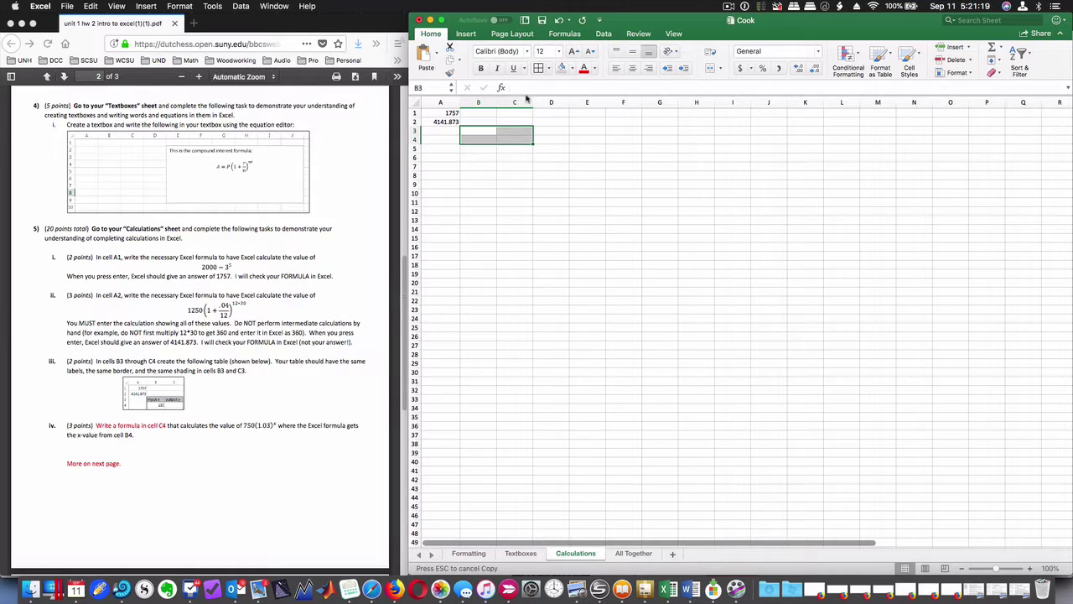
{"action": "left_click", "coordinate": [486, 129]}
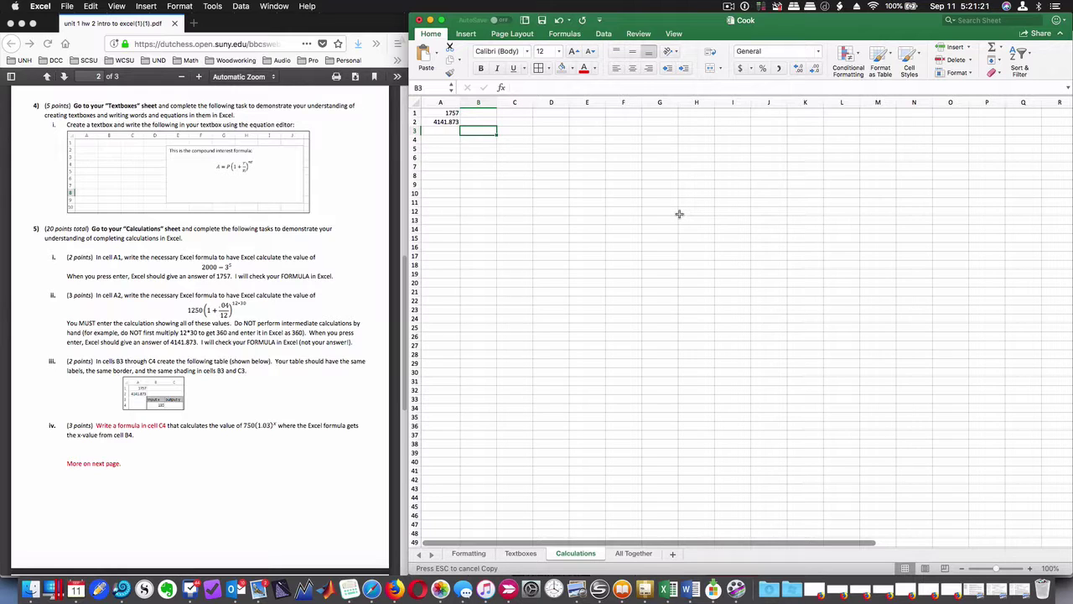
{"action": "type", "text": "Input x"}
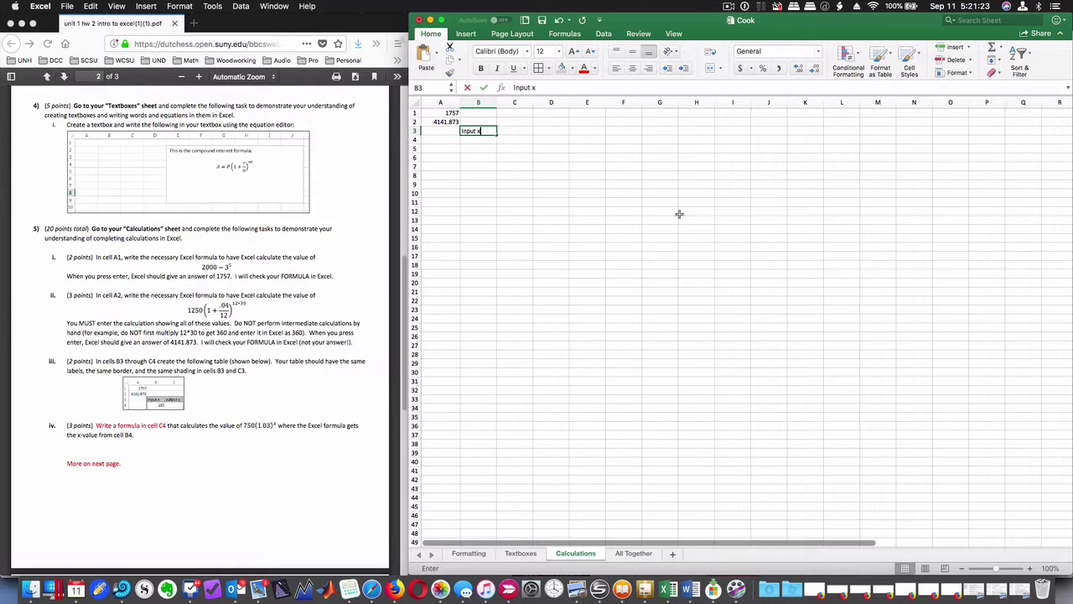
{"action": "key", "text": "Tab"}
{"action": "type", "text": "O"}
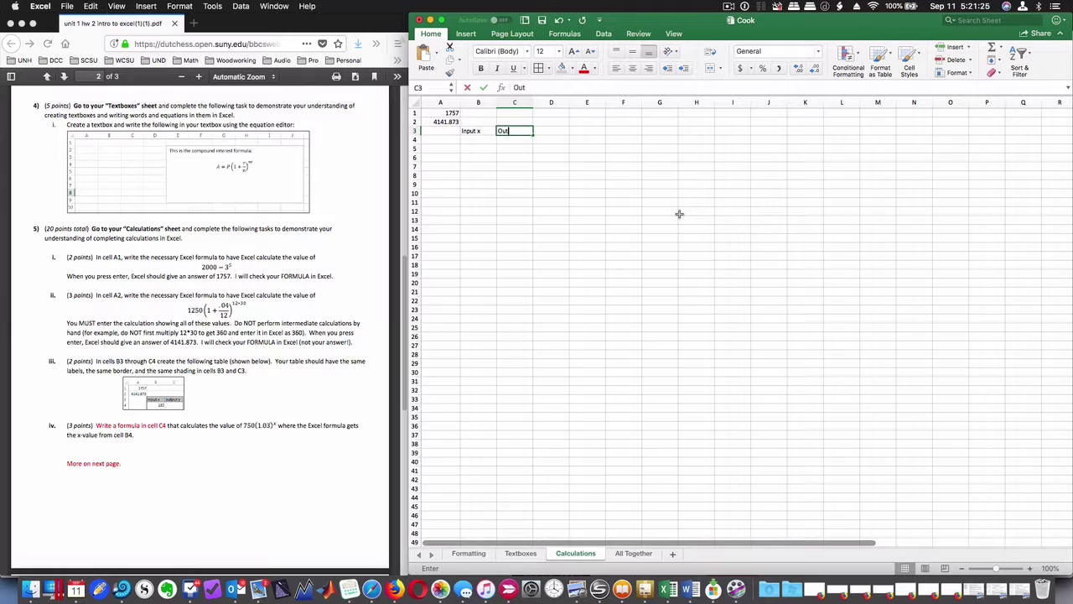
{"action": "key", "text": "BackSpace"}
{"action": "type", "text": "ou"}
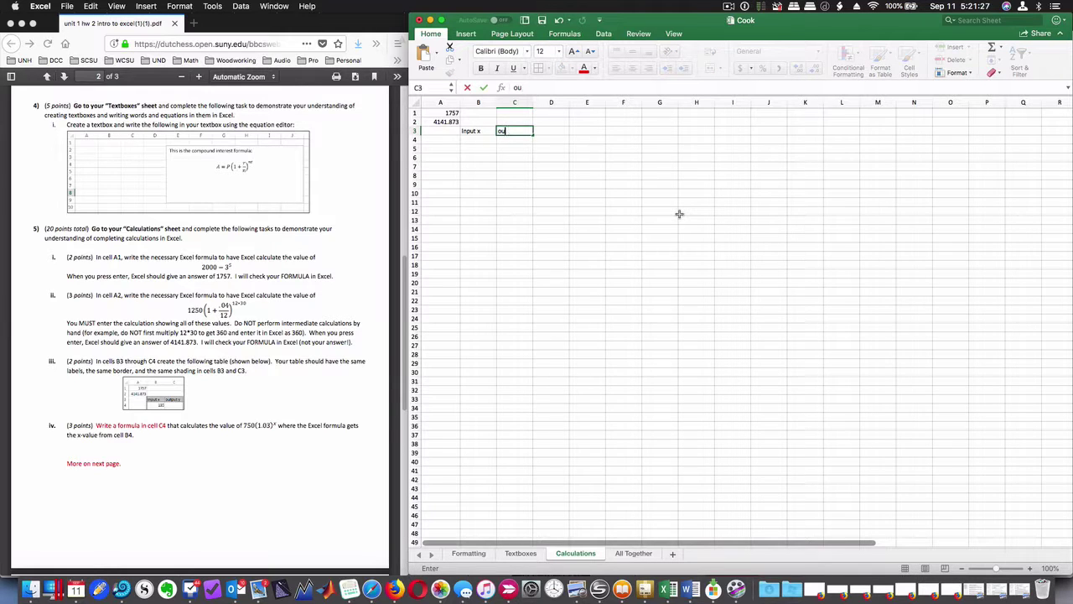
{"action": "type", "text": "tput y"}
{"action": "key", "text": "Return"}
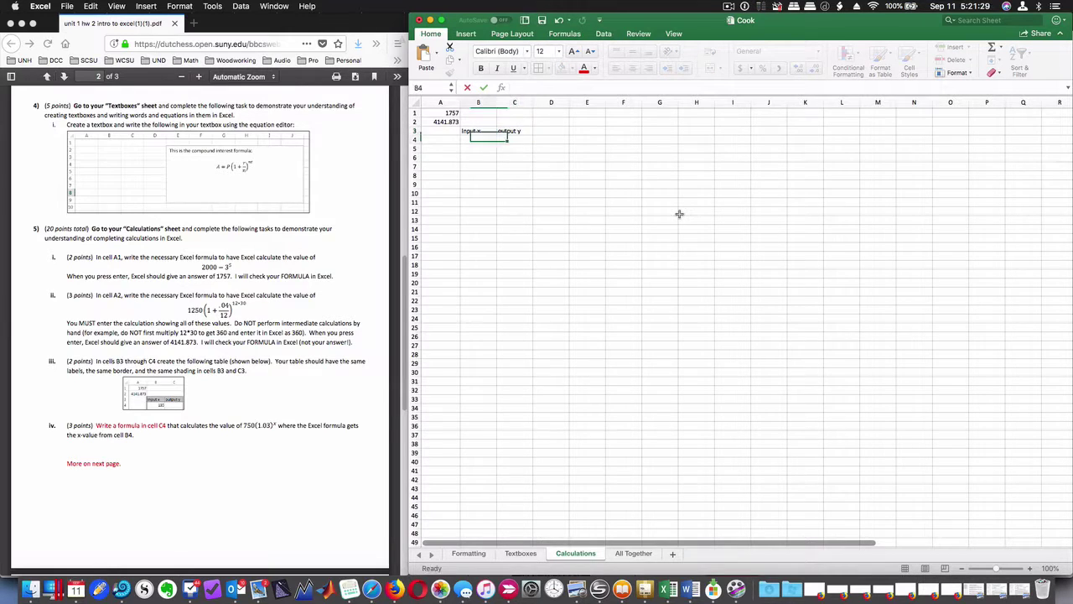
{"action": "key", "text": "super+c"}
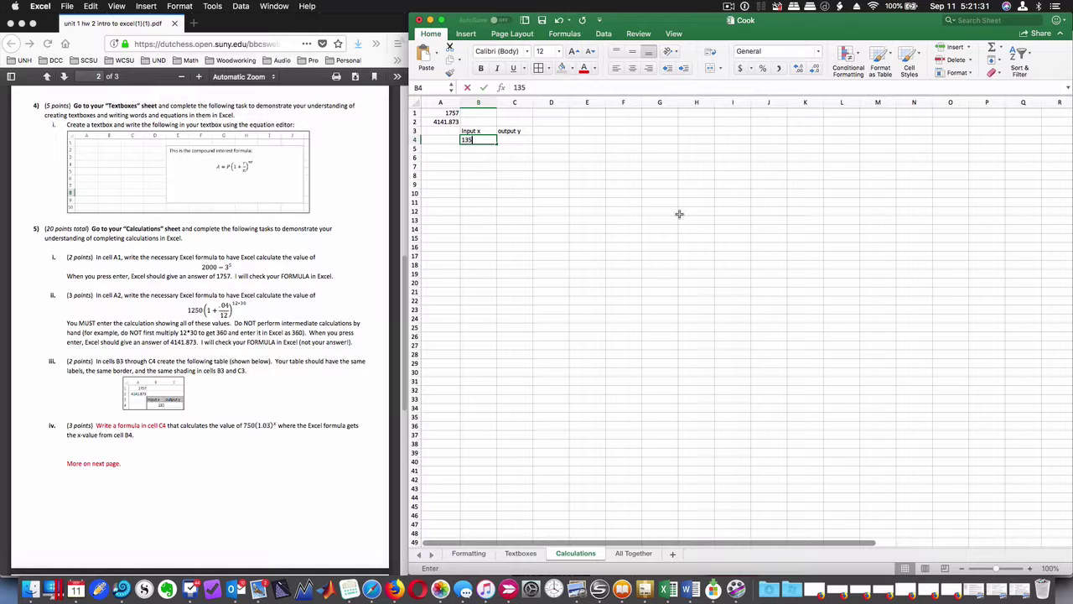
{"action": "type", "text": "135"}
{"action": "key", "text": "Tab"}
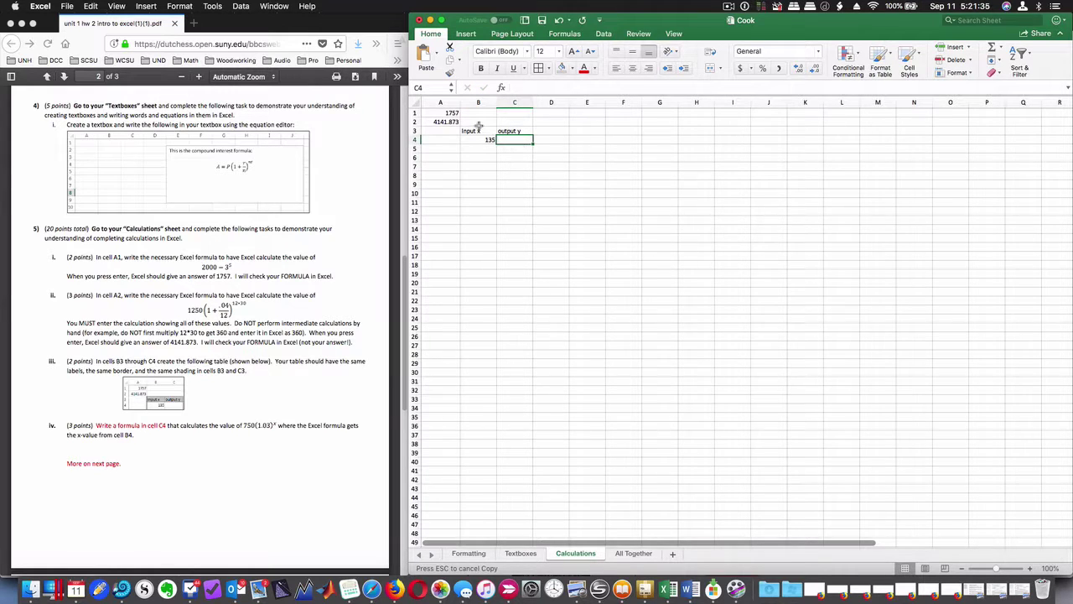
Apply All Borders to the table range B3:C4
{"action": "left_click_drag", "start_coordinate": [479, 130], "coordinate": [515, 140]}
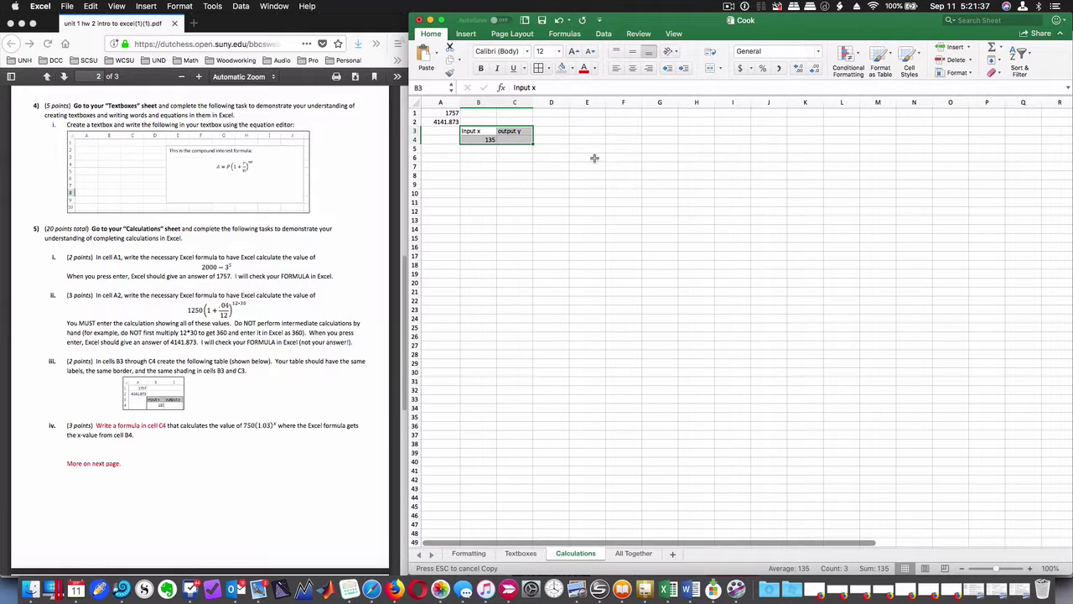
{"action": "left_click", "coordinate": [549, 69]}
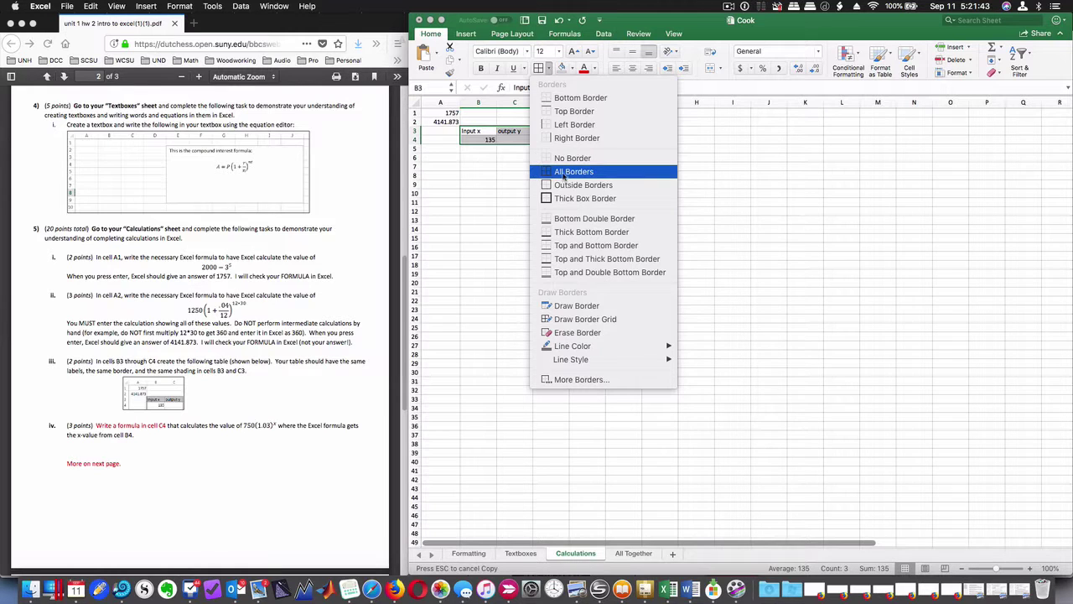
{"action": "left_click", "coordinate": [565, 173]}
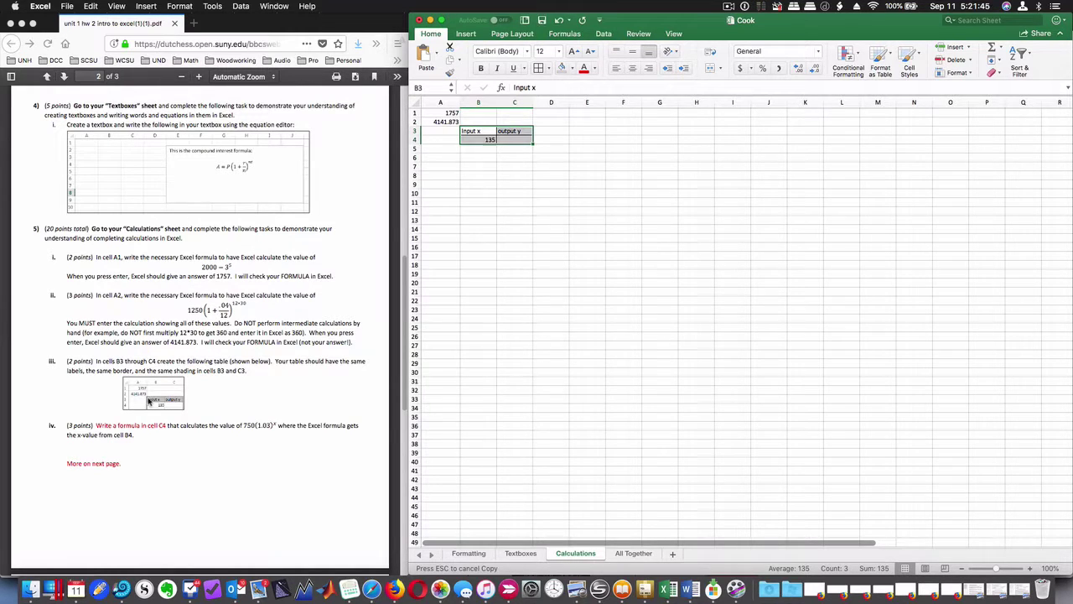
{"action": "left_click", "coordinate": [549, 69]}
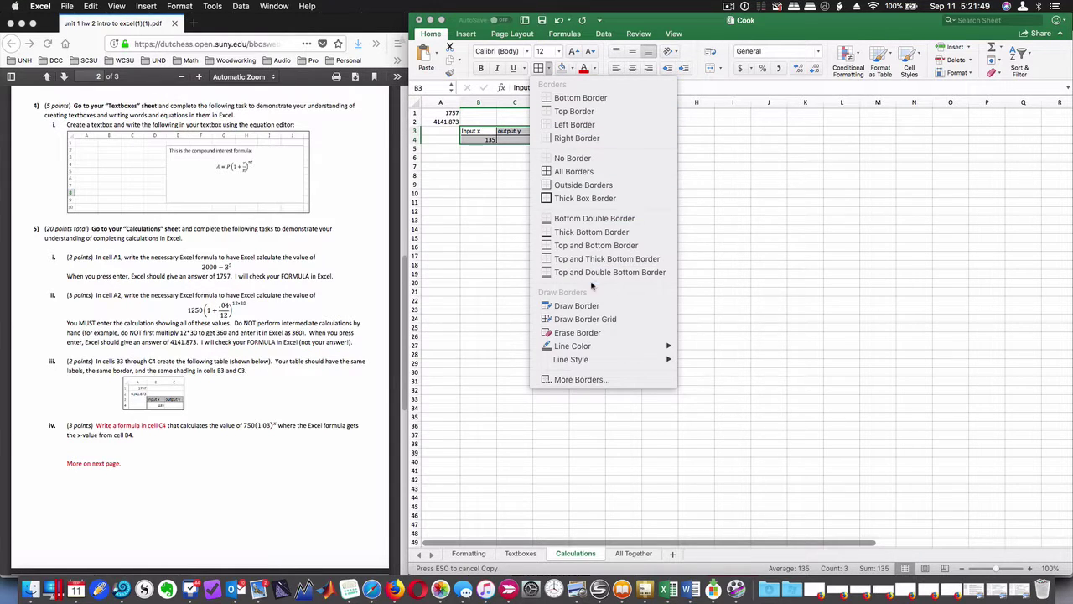
{"action": "left_click", "coordinate": [584, 126]}
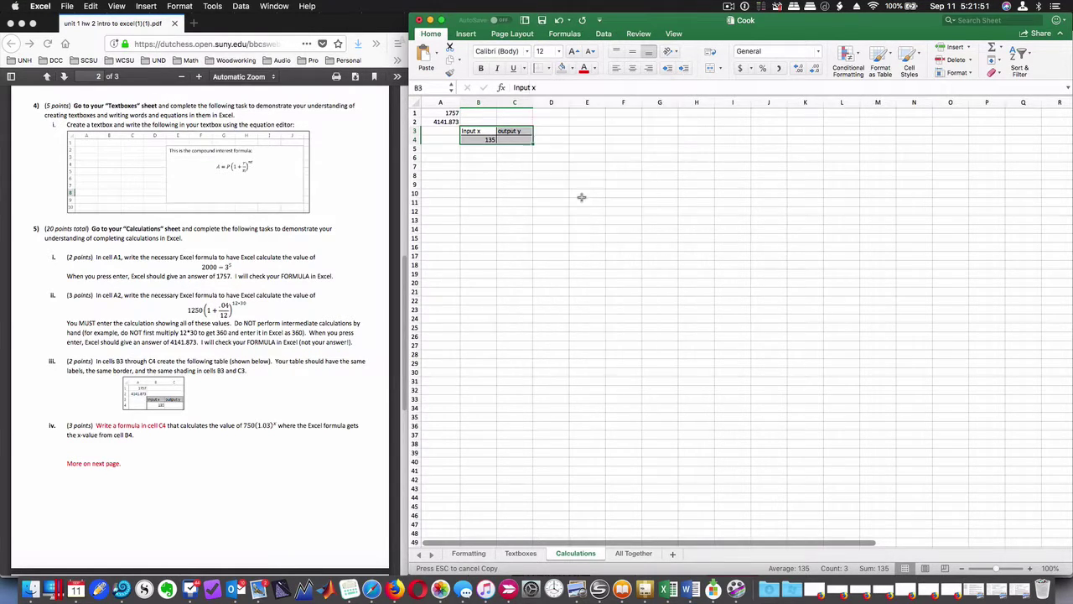
{"action": "left_click", "coordinate": [488, 212]}
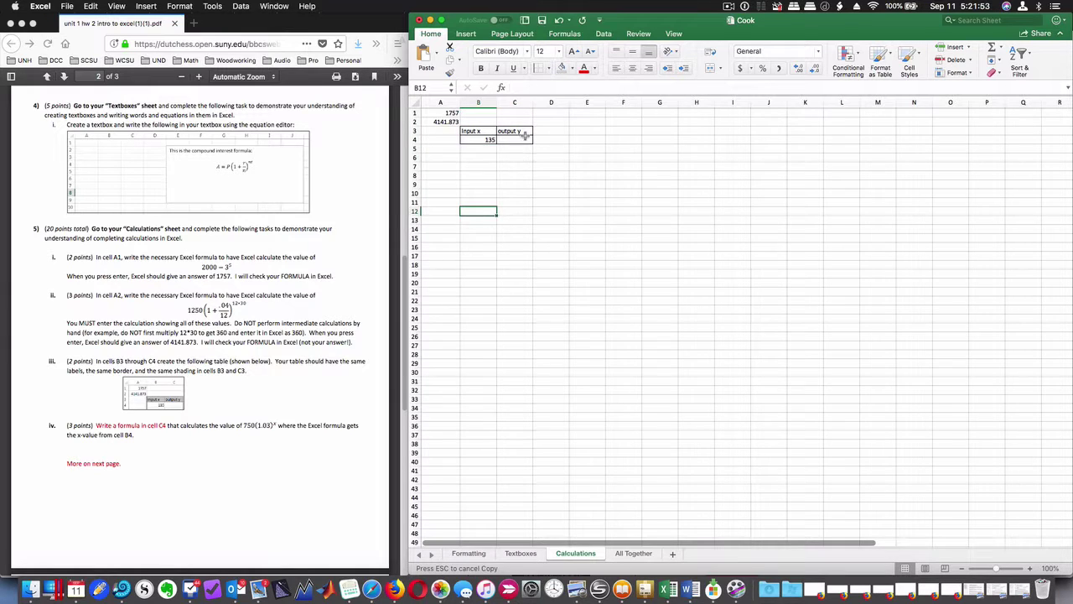
Shade the header cells B3:C3 light grey
{"action": "left_click_drag", "start_coordinate": [520, 131], "coordinate": [482, 131]}
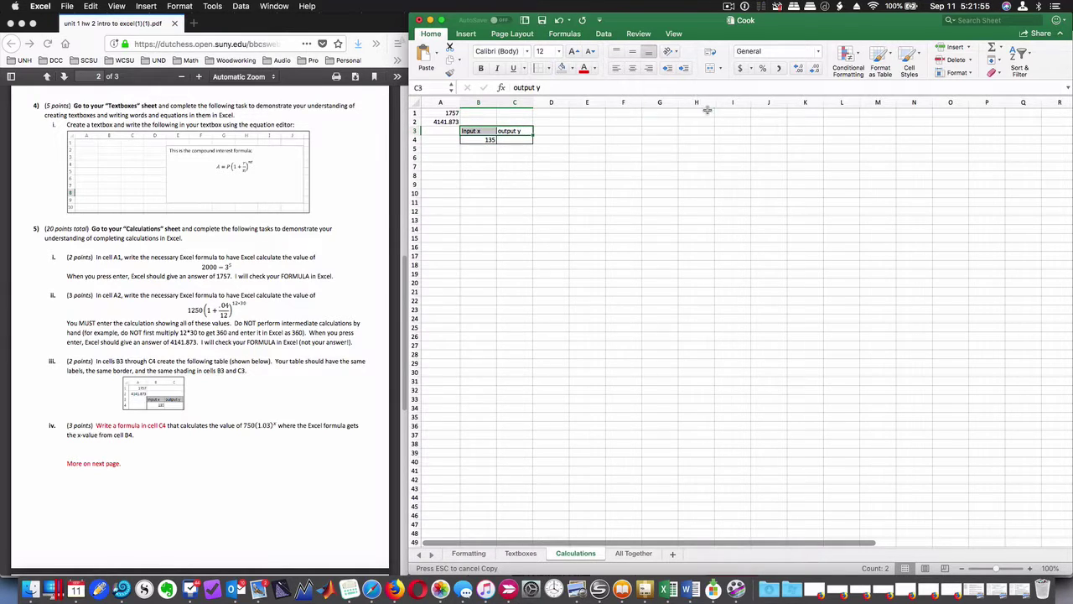
{"action": "left_click", "coordinate": [573, 68]}
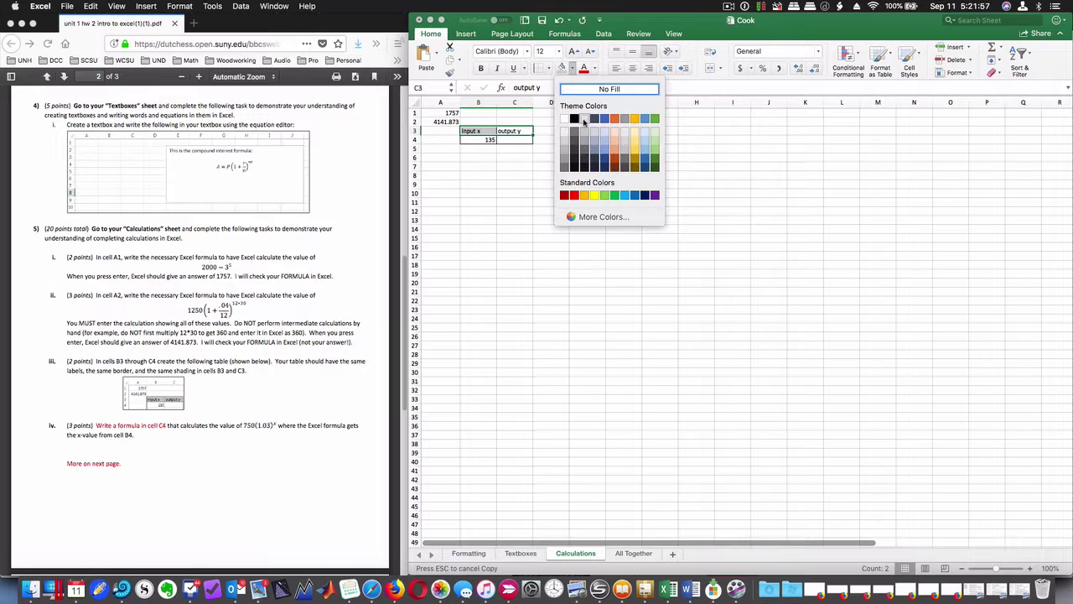
{"action": "left_click", "coordinate": [585, 119]}
{"action": "left_click", "coordinate": [518, 249]}
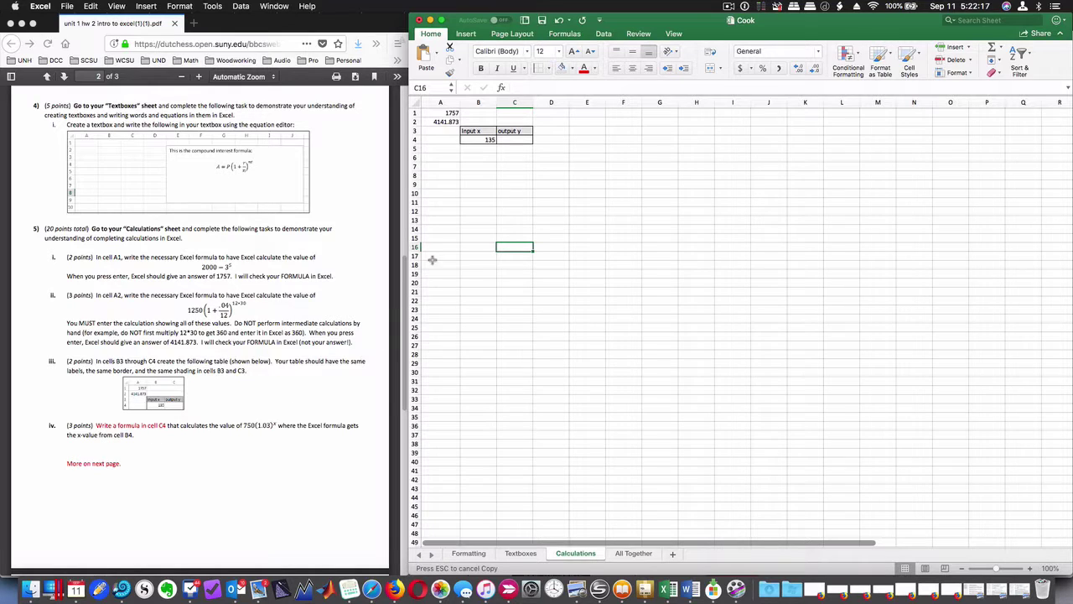
Enter =750*(1.03)^B4 in C4, giving 40558.9402 for the x-value 135
{"action": "left_click", "coordinate": [520, 139]}
{"action": "type", "text": "=750*("}
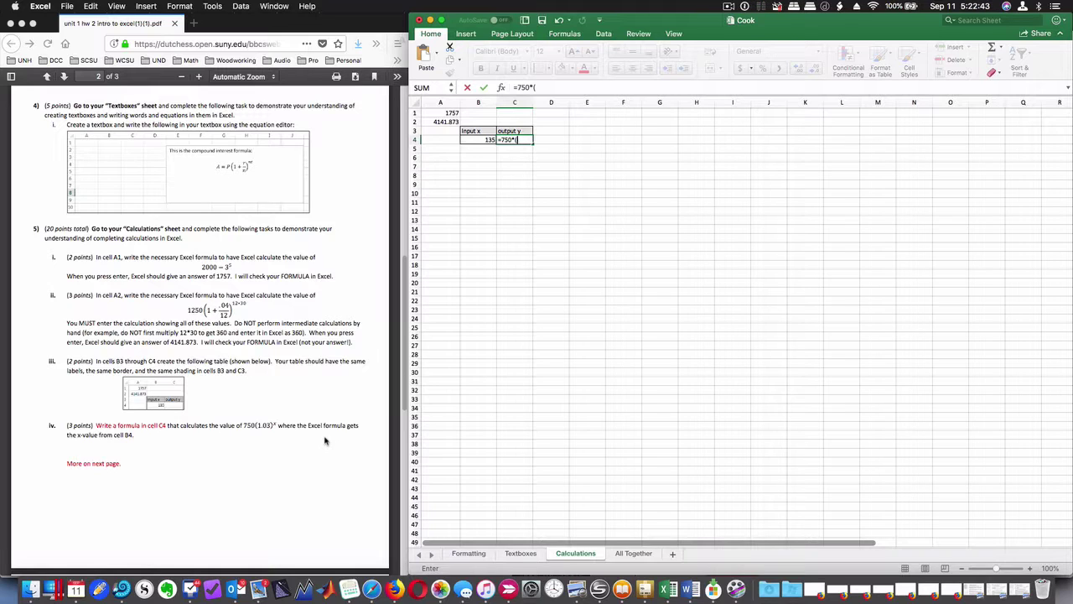
{"action": "type", "text": "1.03)^"}
{"action": "left_click", "coordinate": [476, 140]}
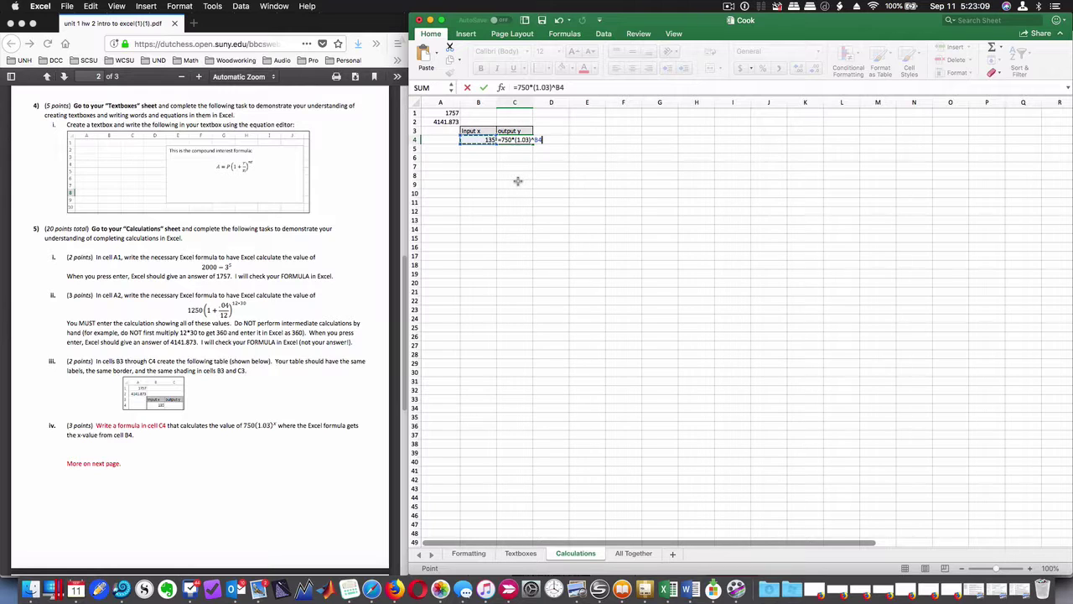
{"action": "key", "text": "Return"}
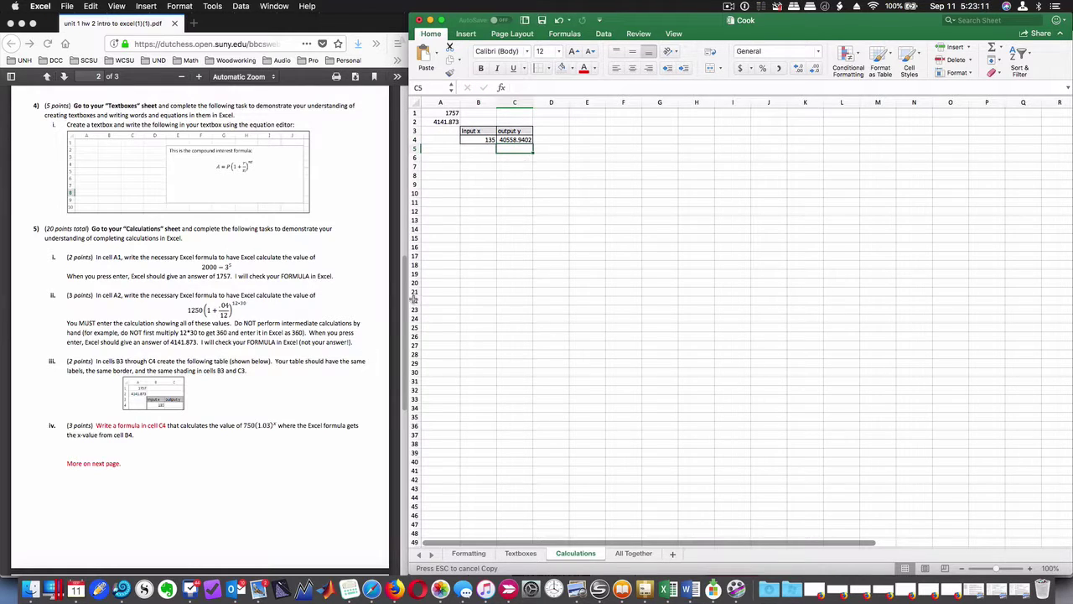
{"action": "scroll", "coordinate": [225, 453], "scroll_direction": "down", "scroll_amount": 5}
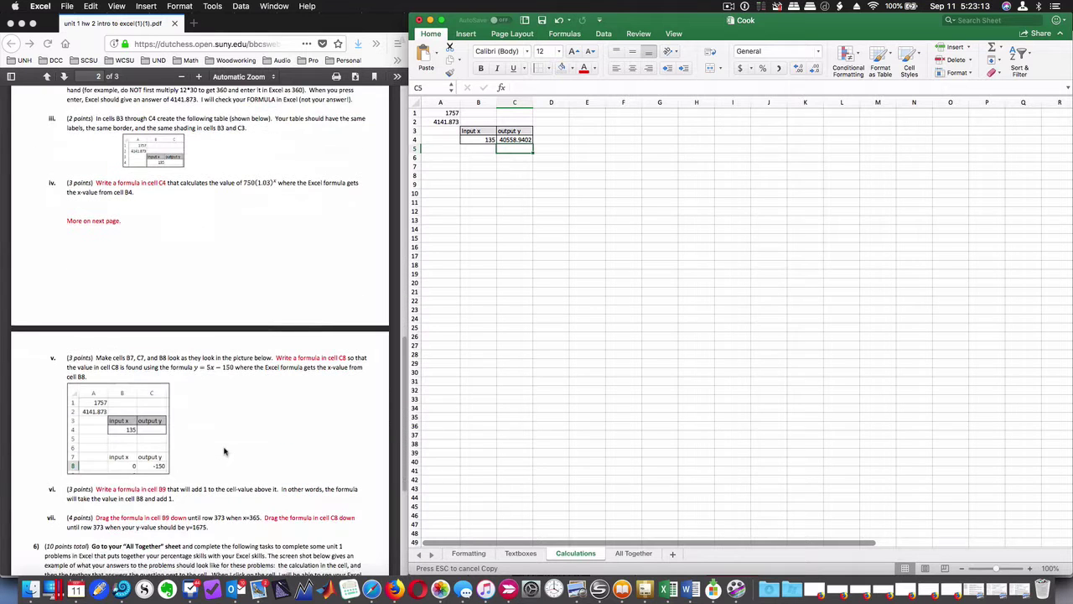
{"action": "scroll", "coordinate": [225, 453], "scroll_direction": "down", "scroll_amount": 1}
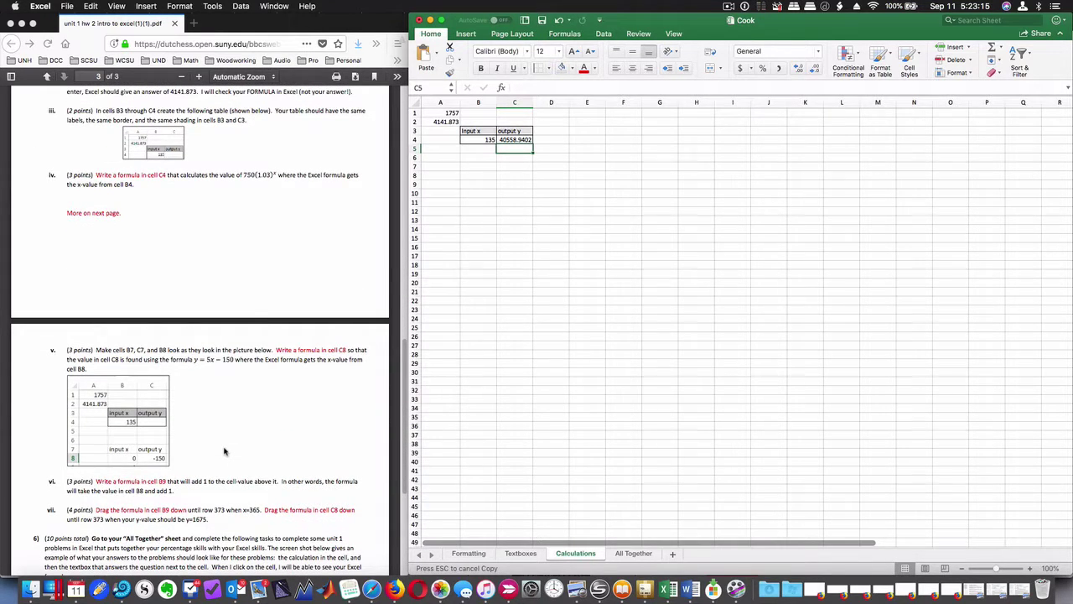
{"action": "scroll", "coordinate": [225, 453], "scroll_direction": "down", "scroll_amount": 4}
{"action": "scroll", "coordinate": [225, 453], "scroll_direction": "down", "scroll_amount": 2}
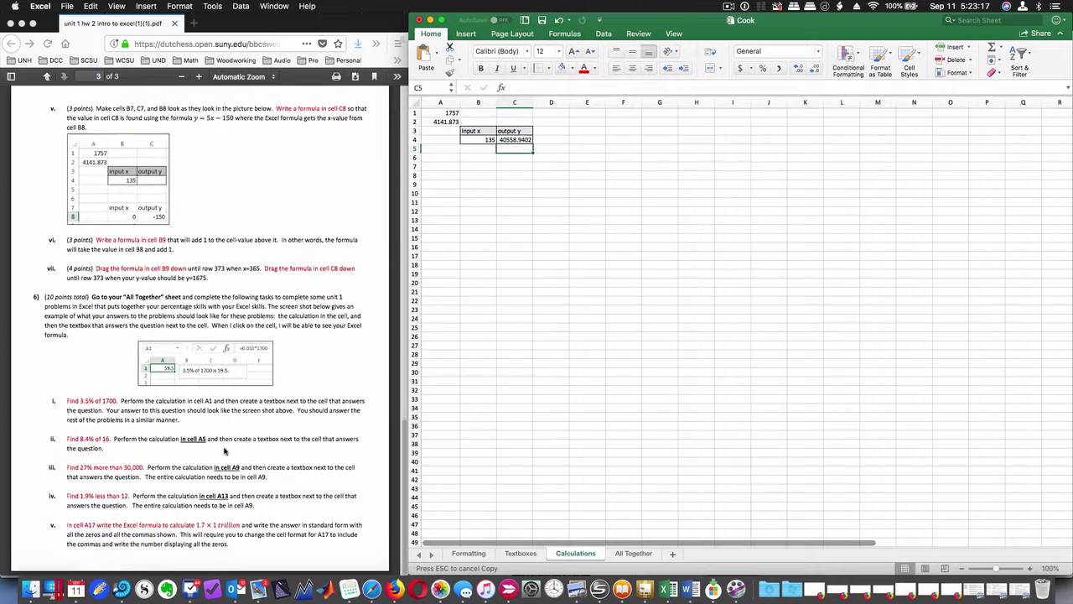
{"action": "left_click", "coordinate": [488, 141]}
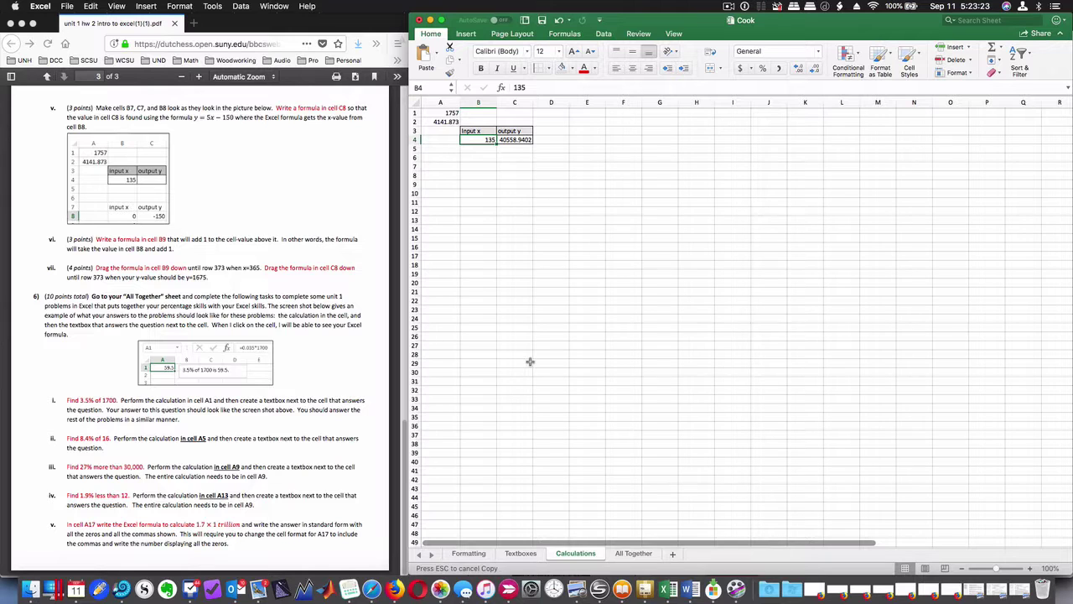
{"action": "type", "text": "2"}
{"action": "key", "text": "Return"}
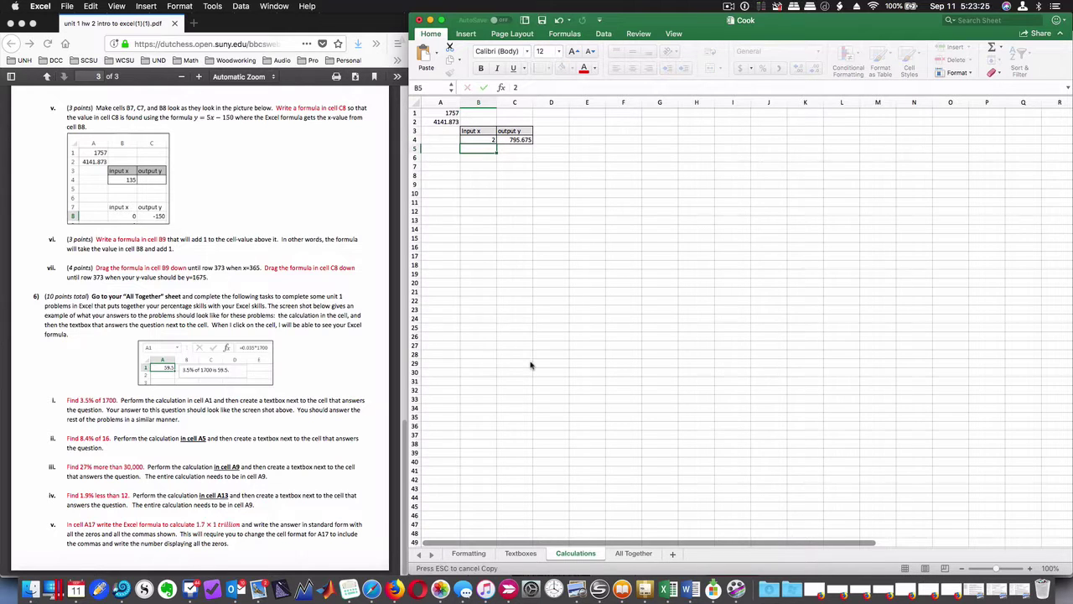
{"action": "key", "text": "Up"}
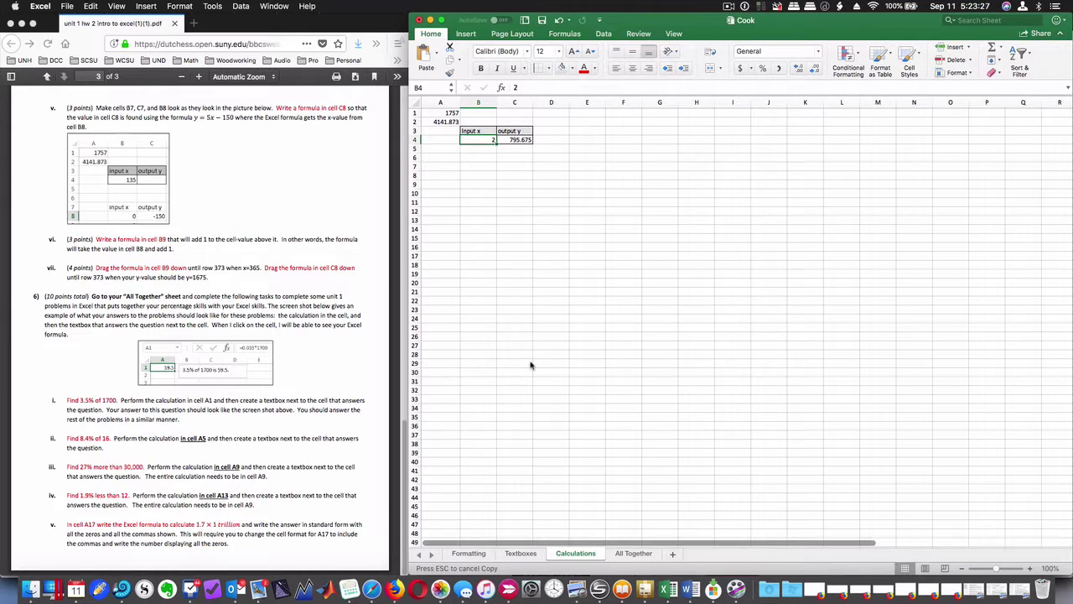
{"action": "type", "text": "3"}
{"action": "key", "text": "Return"}
{"action": "key", "text": "Up"}
{"action": "type", "text": "135"}
{"action": "key", "text": "Return"}
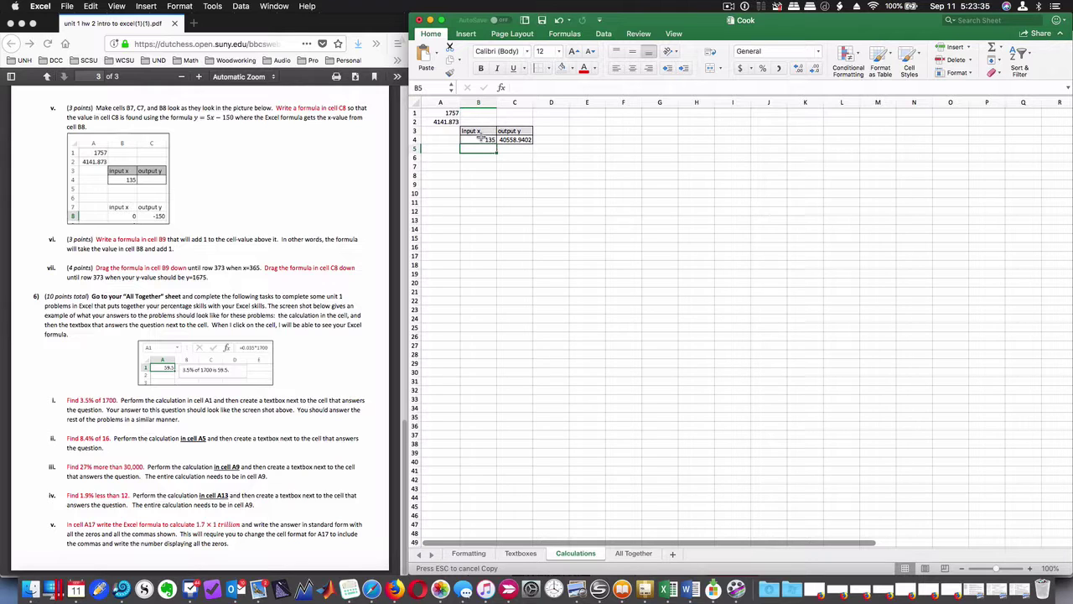
{"action": "left_click", "coordinate": [481, 139]}
{"action": "left_click", "coordinate": [441, 156]}
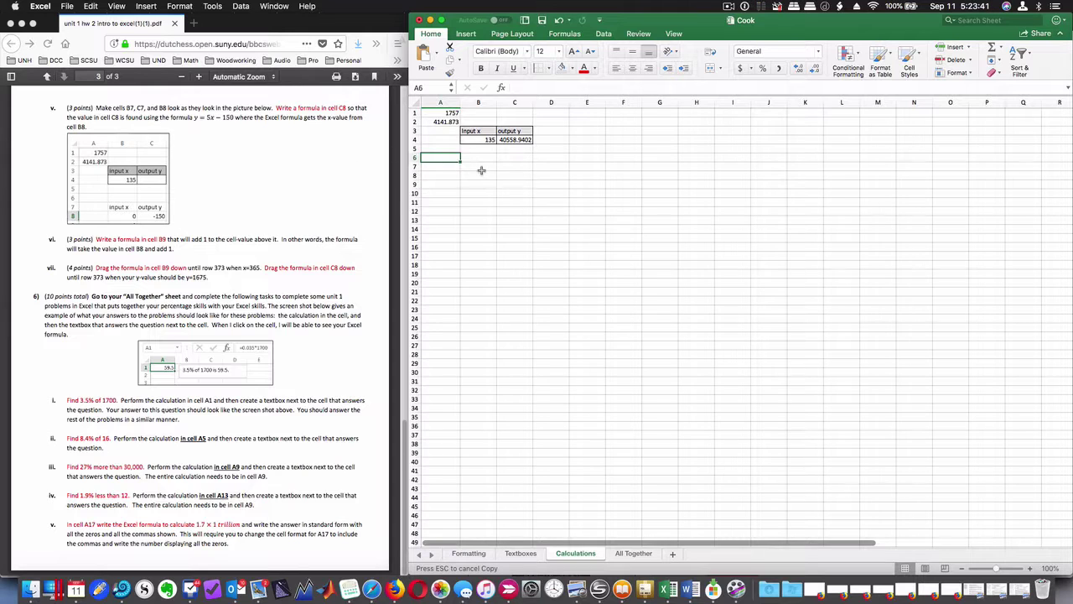
{"action": "left_click_drag", "start_coordinate": [480, 166], "coordinate": [512, 167]}
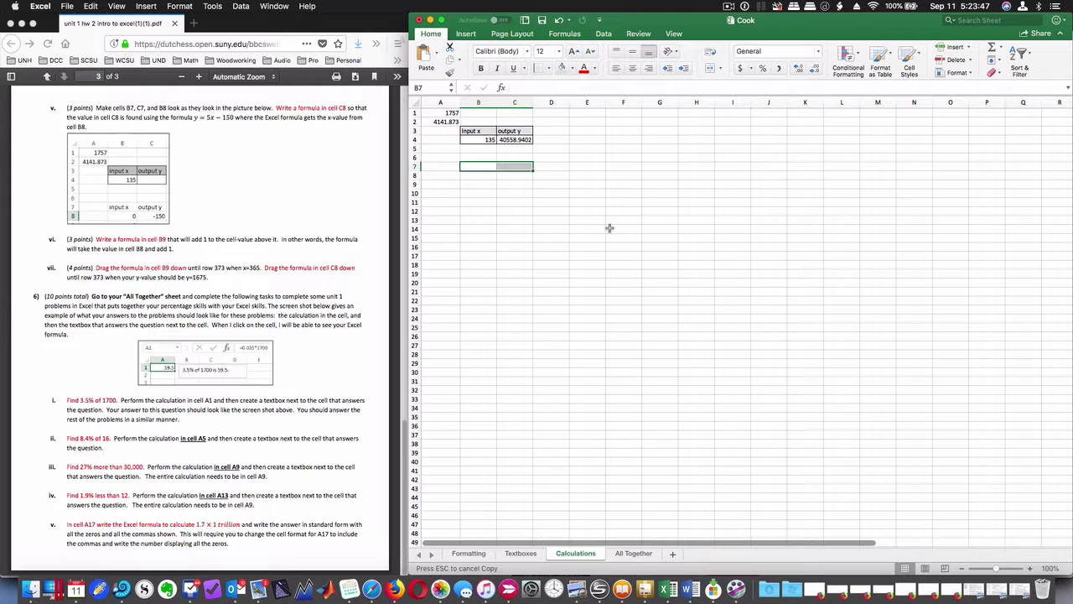
{"action": "left_click", "coordinate": [475, 131]}
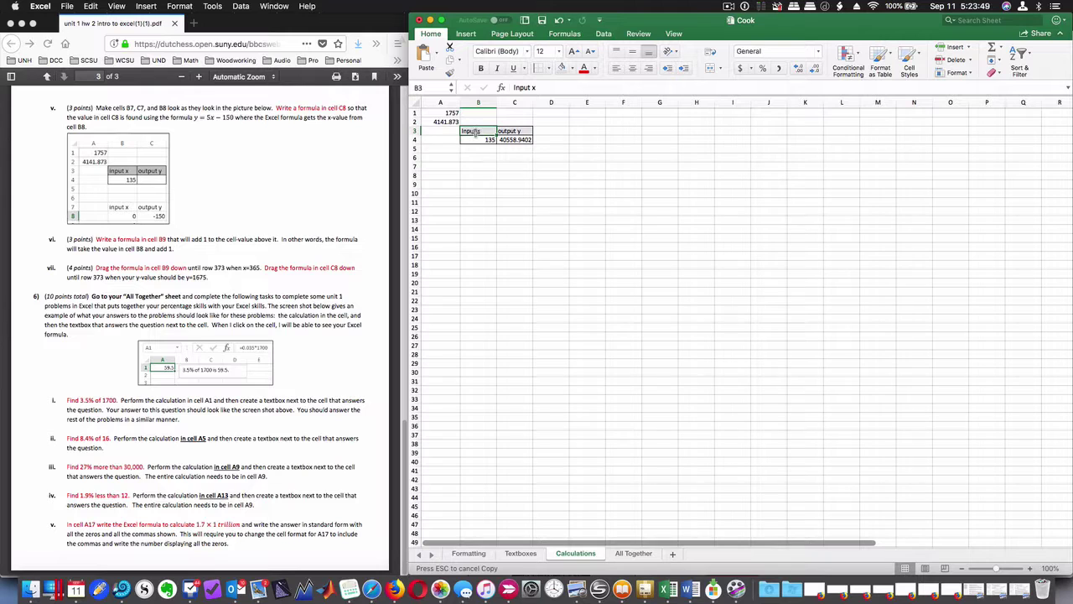
{"action": "type", "text": "input"}
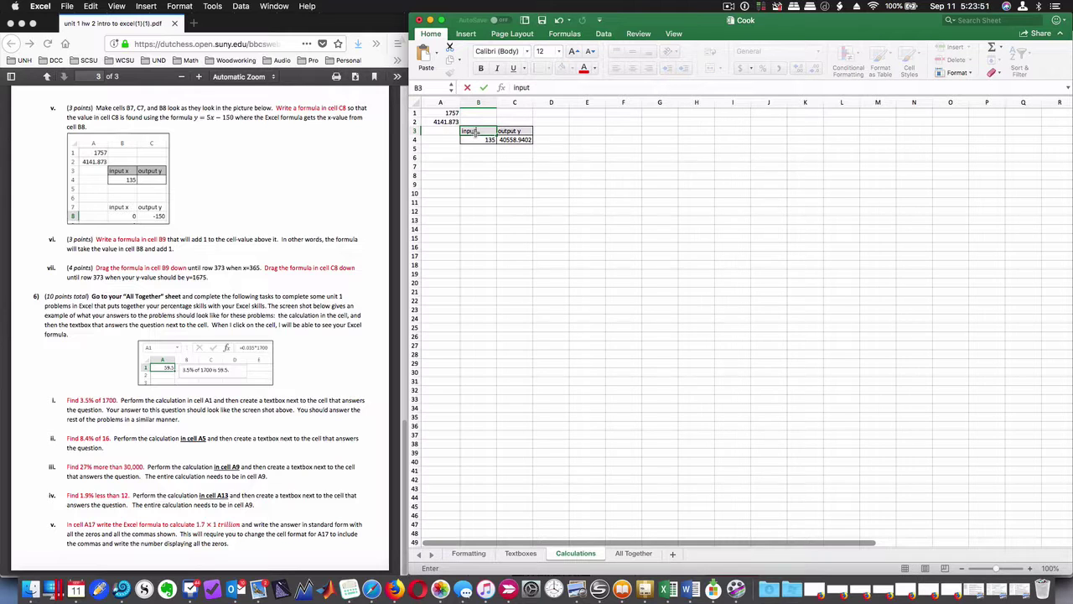
{"action": "left_click", "coordinate": [500, 149]}
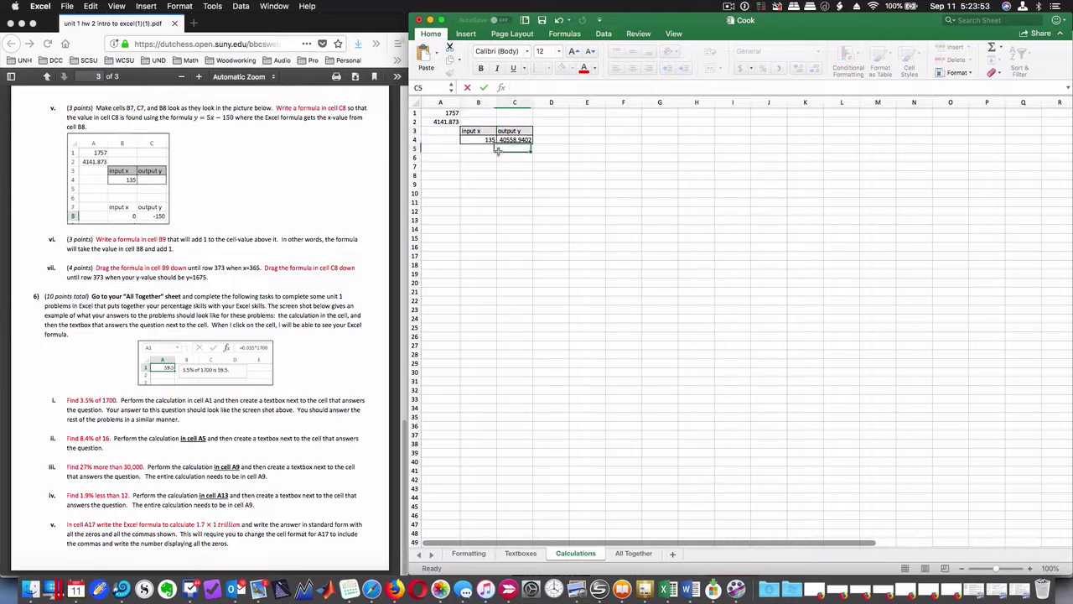
{"action": "left_click_drag", "start_coordinate": [482, 166], "coordinate": [514, 167]}
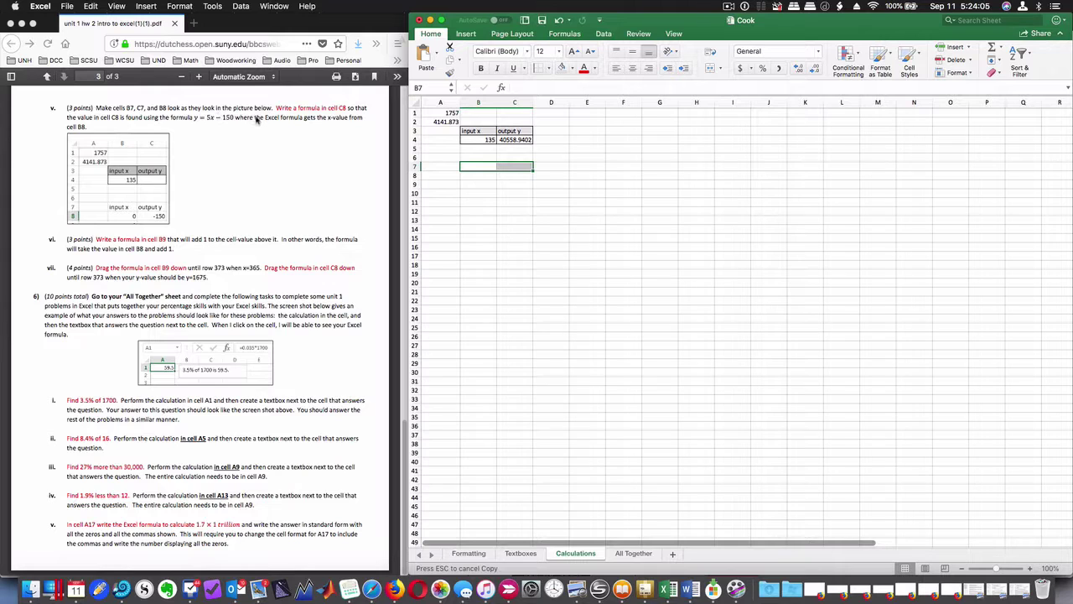
Label B7 'input x' and link C7 to the output y header with =C3
{"action": "left_click", "coordinate": [474, 168]}
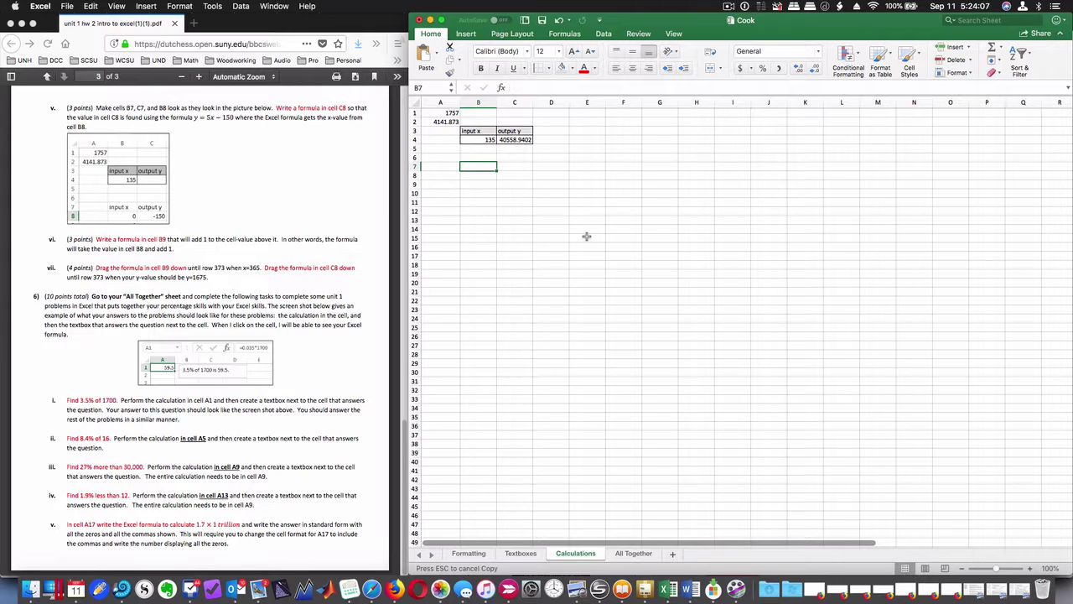
{"action": "type", "text": "input x"}
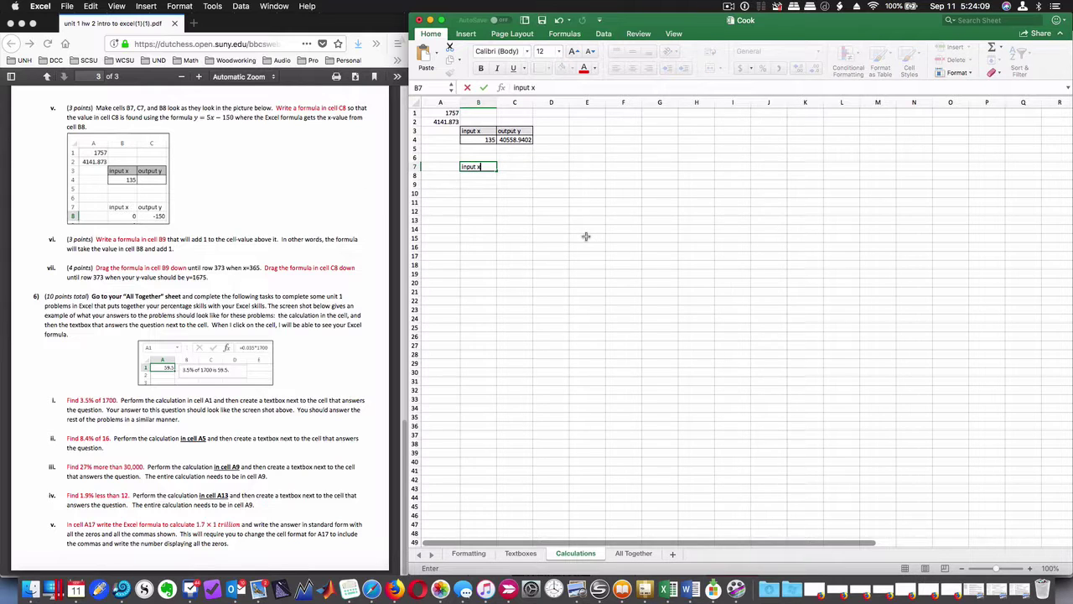
{"action": "key", "text": "Tab"}
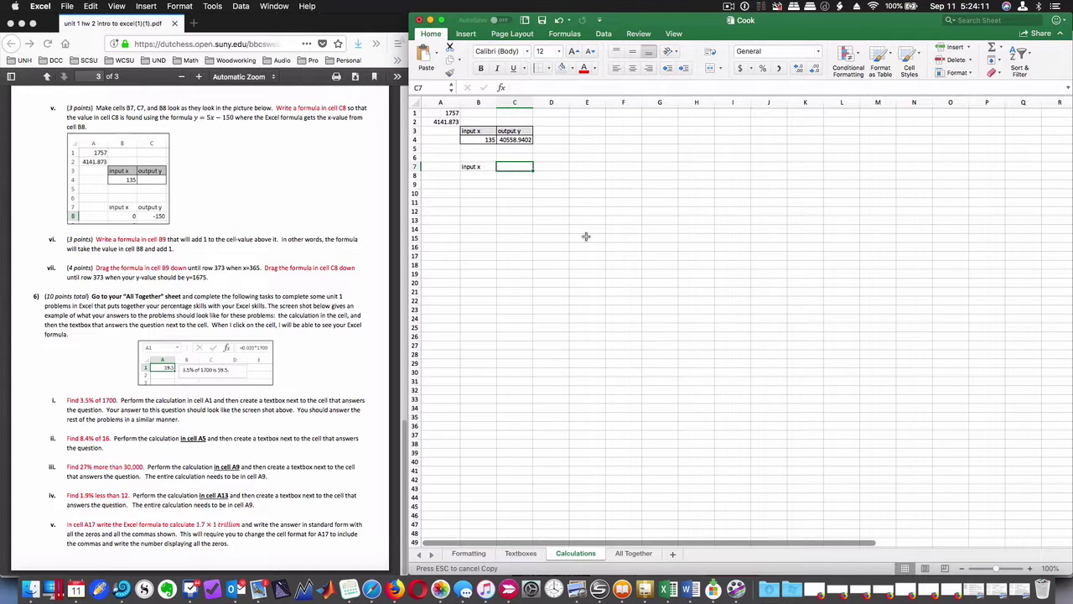
{"action": "type", "text": "="}
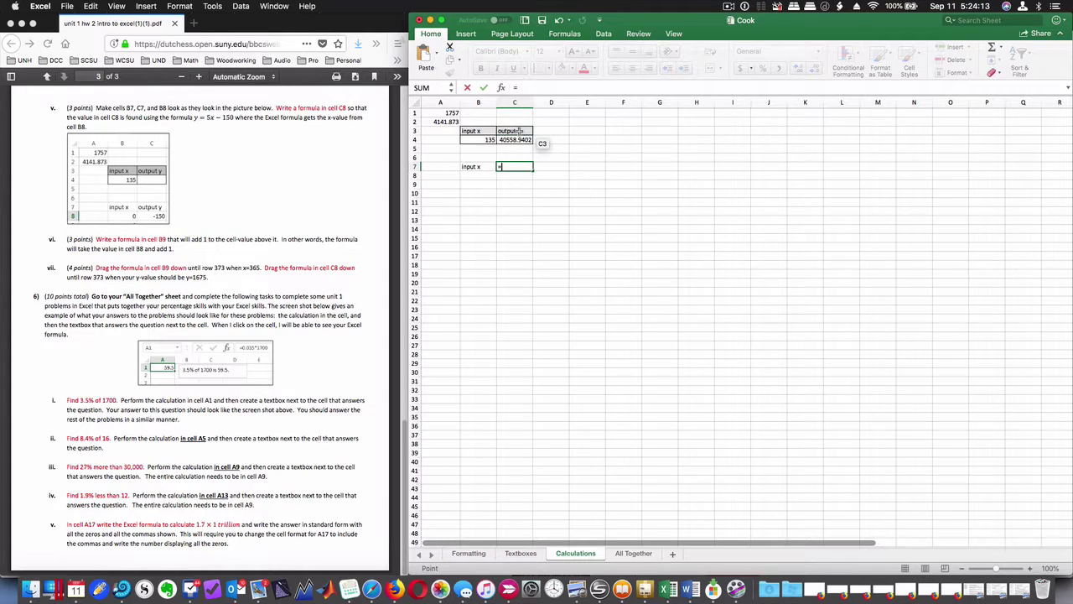
{"action": "left_click", "coordinate": [520, 132]}
{"action": "key", "text": "Return"}
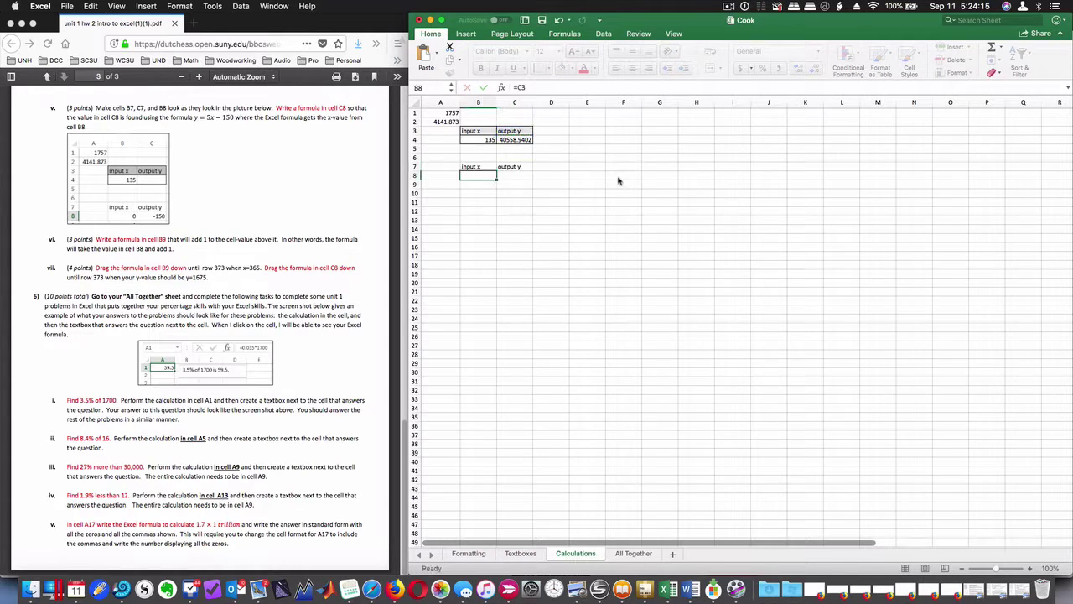
Test the C7 link by changing C3 to 'frog', then undo the change
{"action": "left_click", "coordinate": [514, 131]}
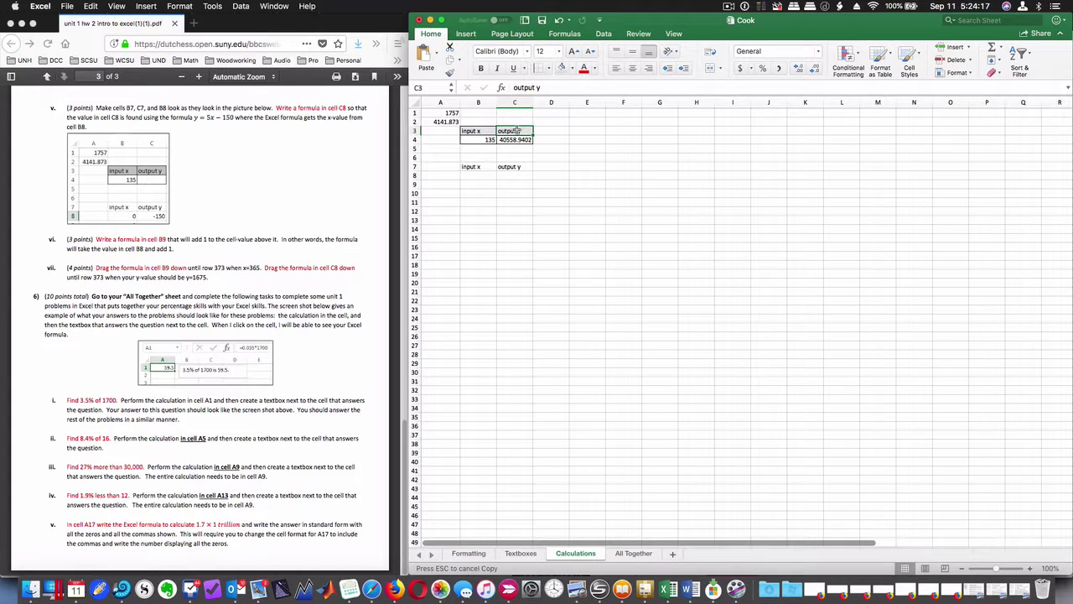
{"action": "type", "text": "frog"}
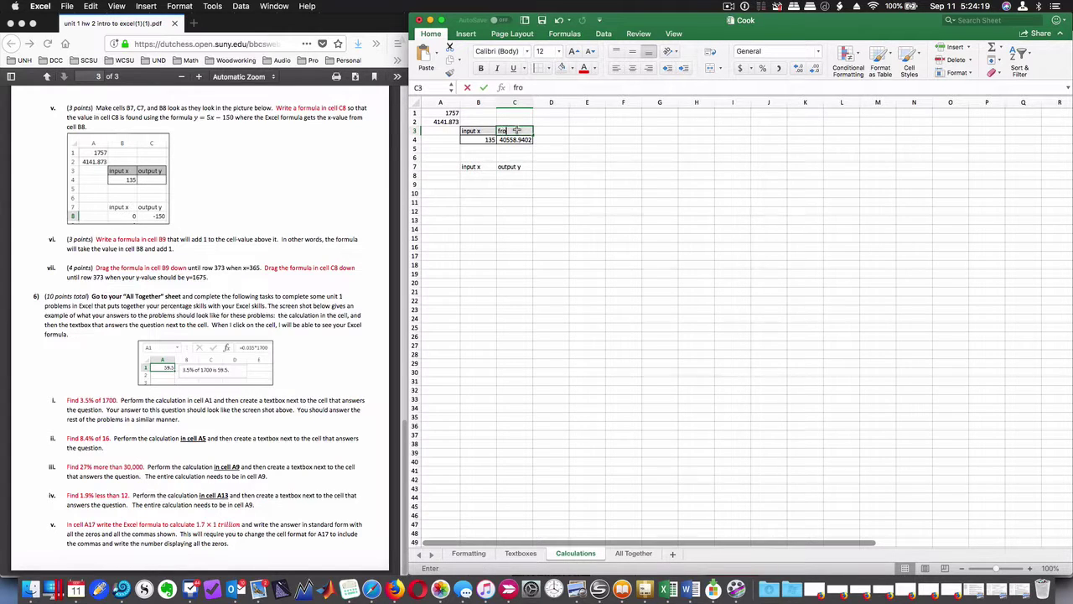
{"action": "key", "text": "Return"}
{"action": "left_click", "coordinate": [518, 130]}
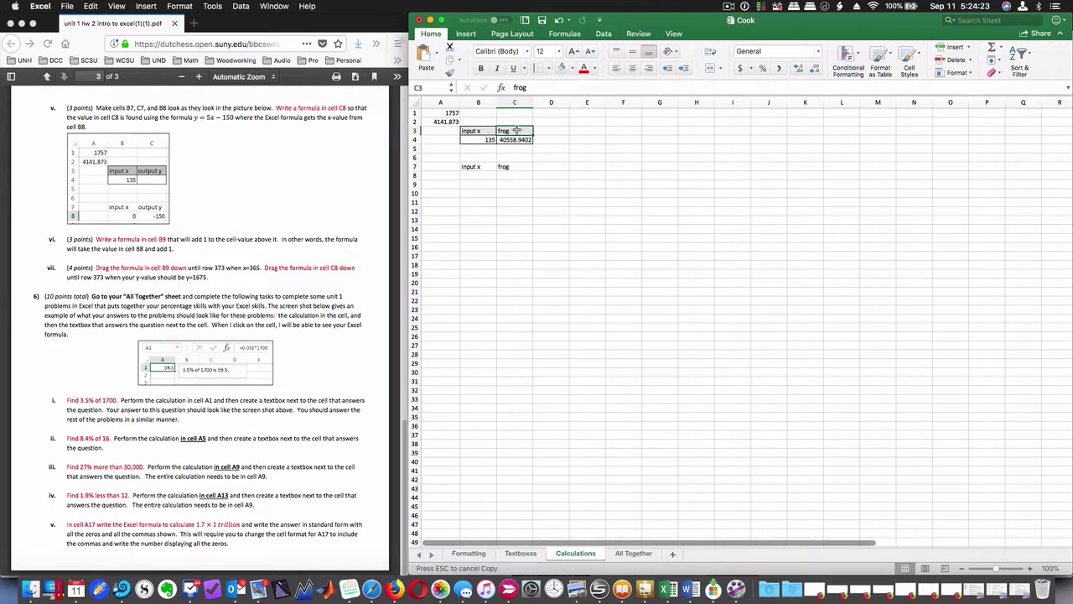
{"action": "key", "text": "super+z"}
{"action": "left_click", "coordinate": [480, 177]}
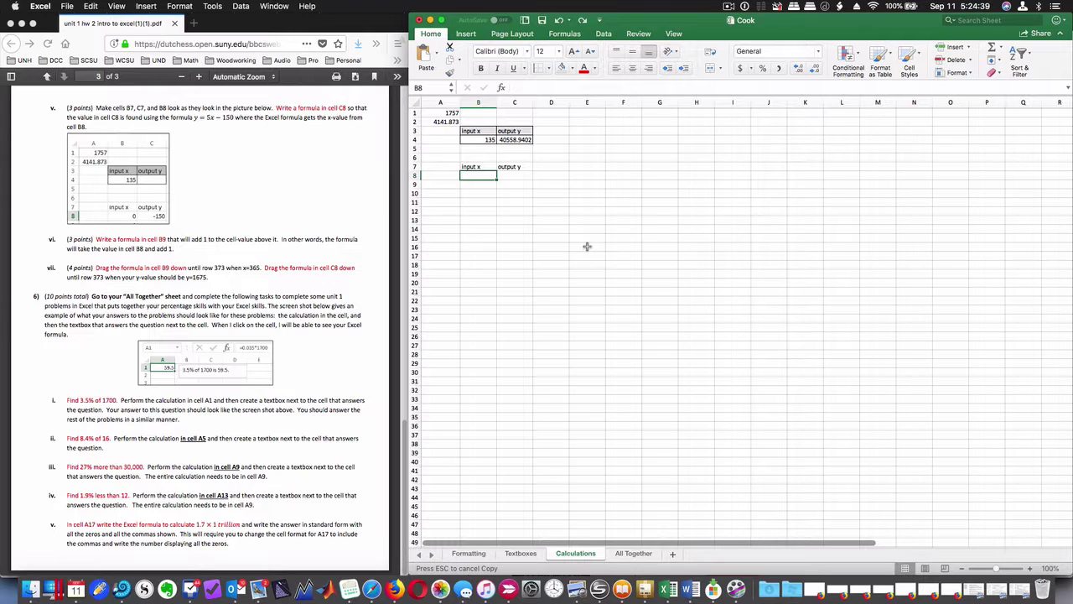
Enter 0 as the input in B8 and try the formula =5x-150 in C8
{"action": "type", "text": "0"}
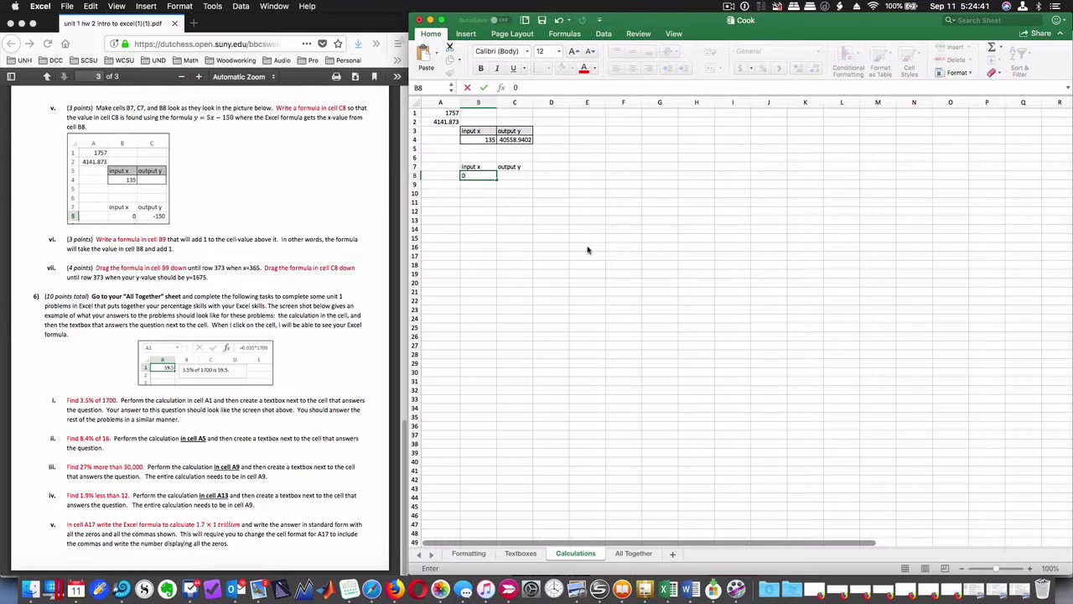
{"action": "key", "text": "Tab"}
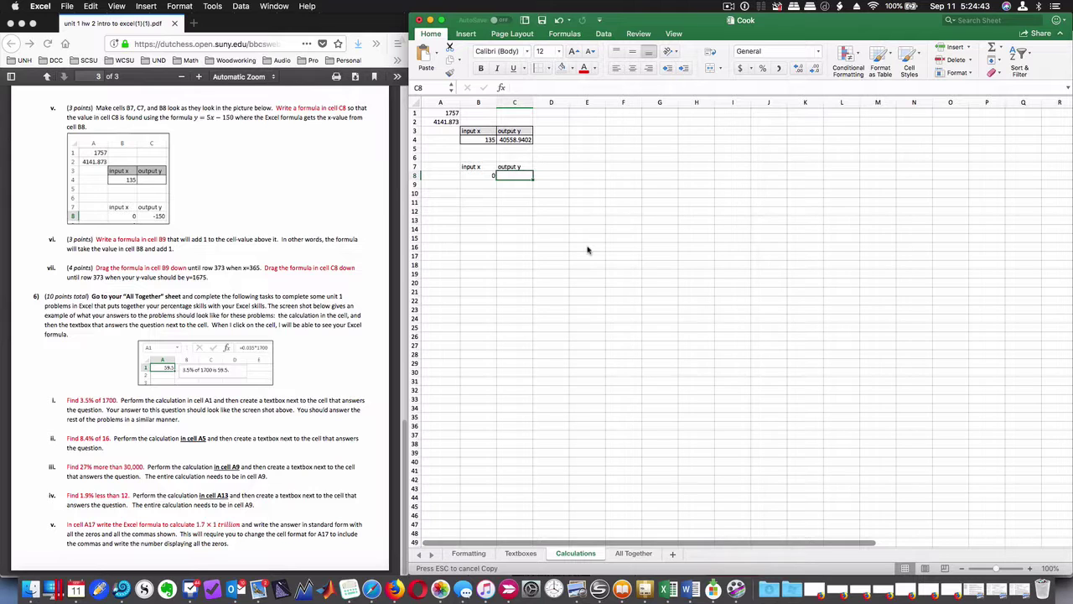
{"action": "type", "text": "=5x-"}
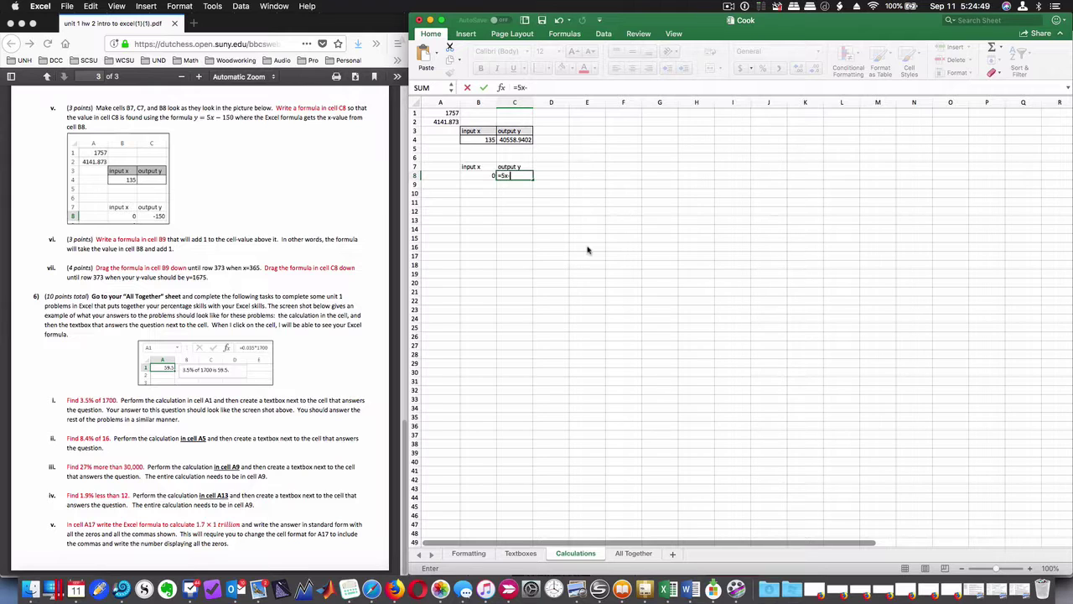
{"action": "type", "text": "150"}
{"action": "key", "text": "Return"}
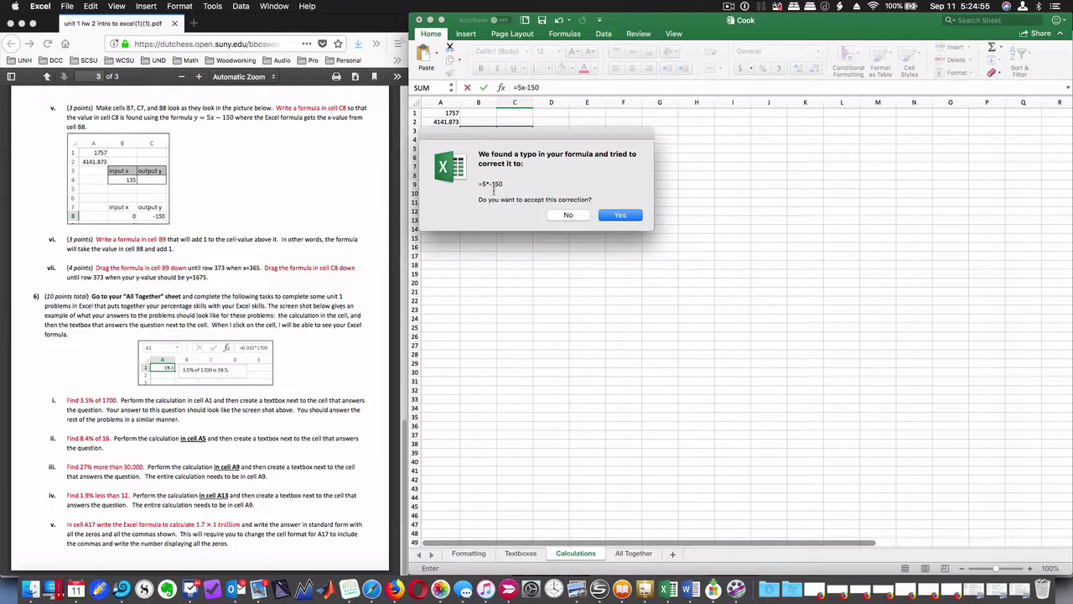
Decline the correction prompt and remove the x so C8 holds =5-150, showing -145
{"action": "left_click", "coordinate": [571, 216]}
{"action": "left_click", "coordinate": [629, 247]}
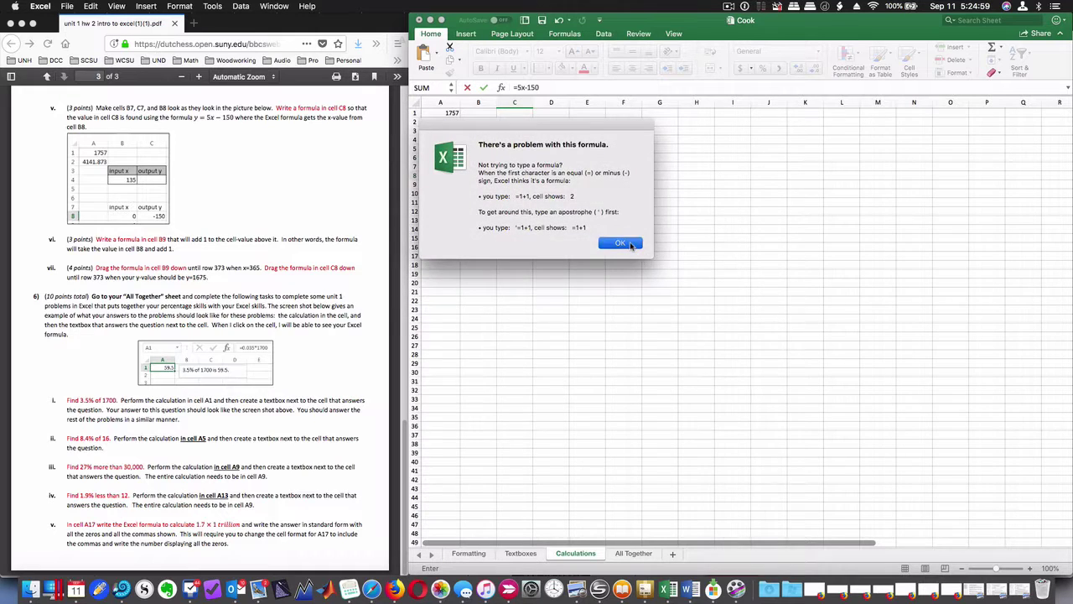
{"action": "key", "text": "Right"}
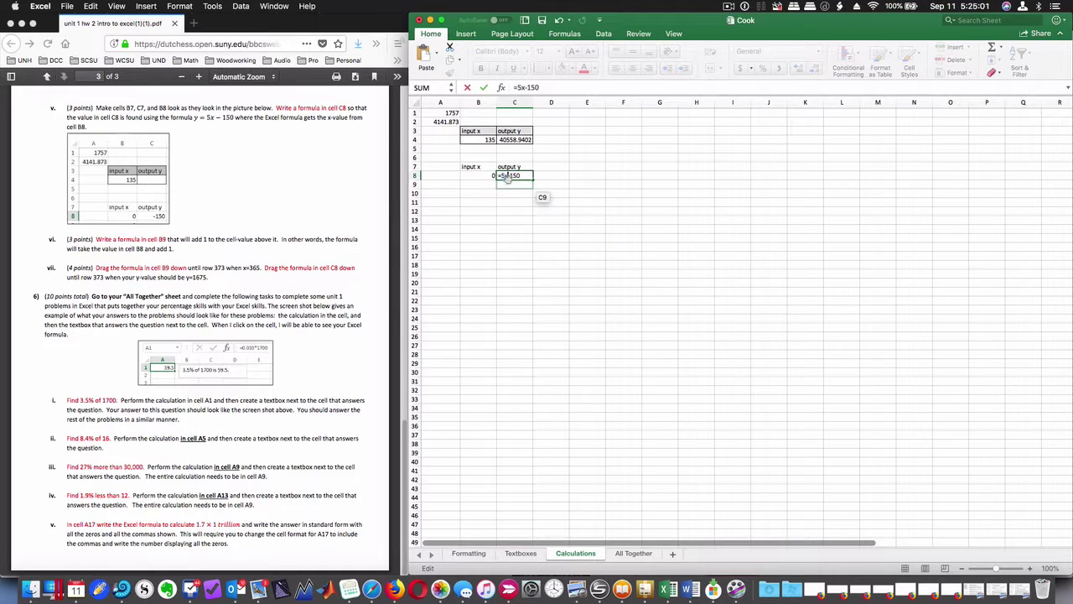
{"action": "key", "text": "BackSpace"}
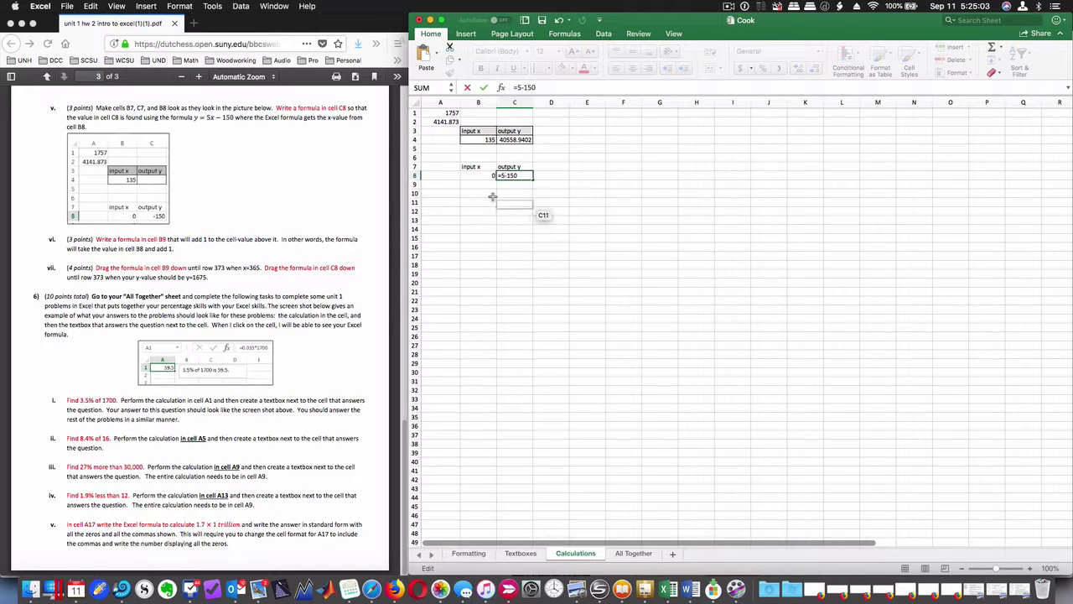
{"action": "left_click", "coordinate": [482, 175]}
{"action": "key", "text": "ctrl+c"}
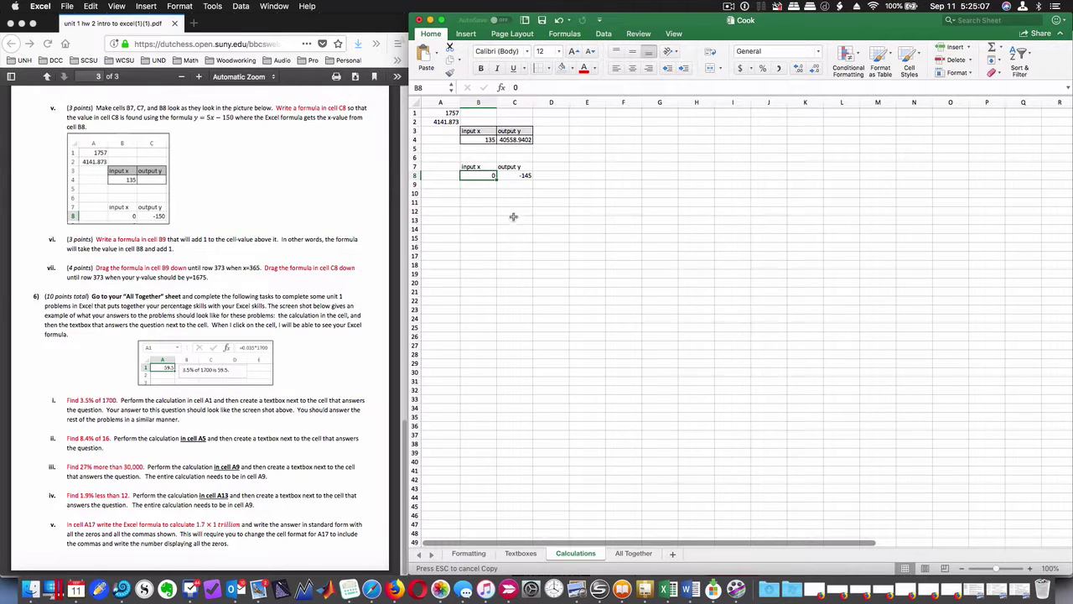
Edit C8's formula to =5*B8-150
{"action": "left_click", "coordinate": [521, 174]}
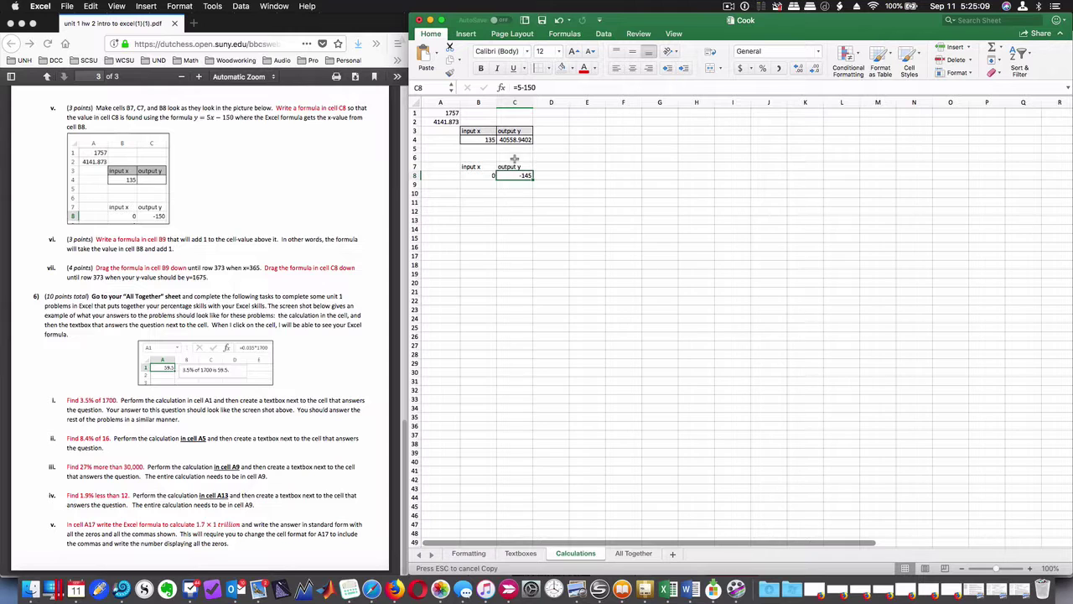
{"action": "left_click", "coordinate": [522, 87]}
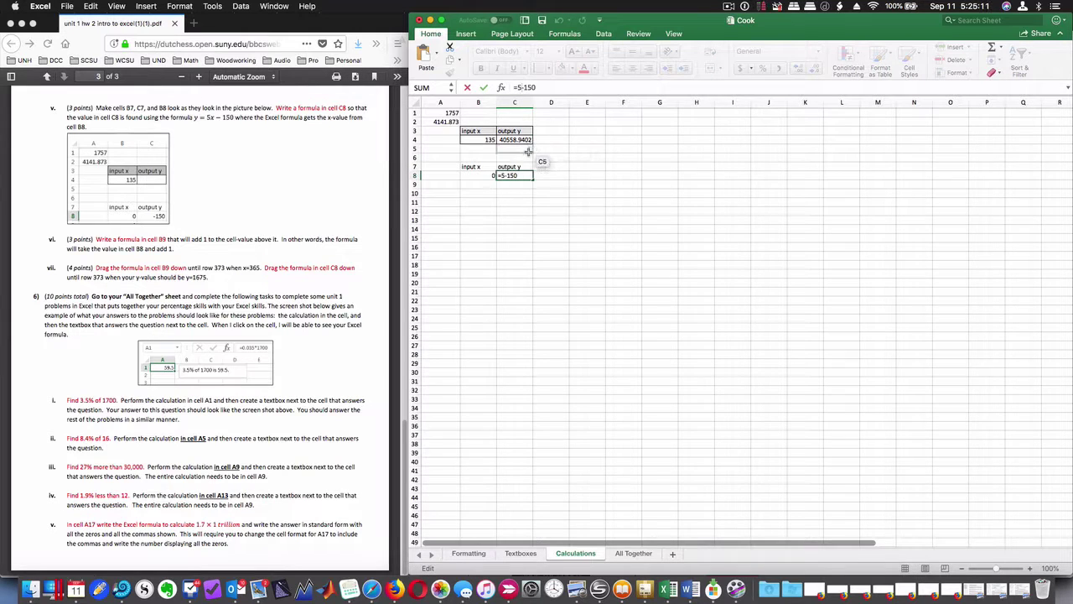
{"action": "left_click", "coordinate": [473, 176]}
{"action": "key", "text": "ctrl+c"}
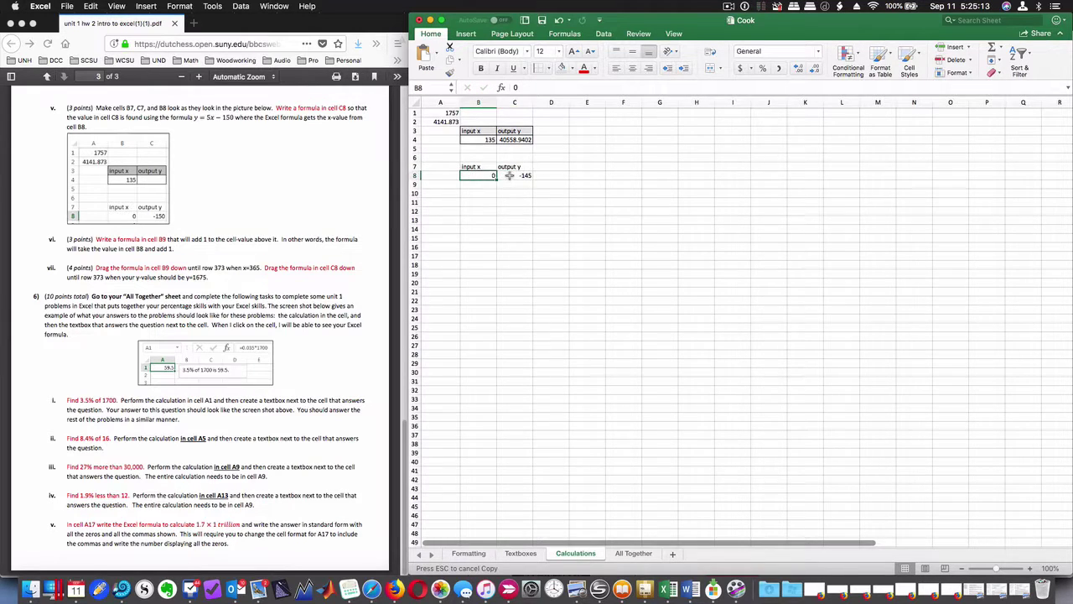
{"action": "left_click", "coordinate": [510, 175]}
{"action": "left_click", "coordinate": [523, 88]}
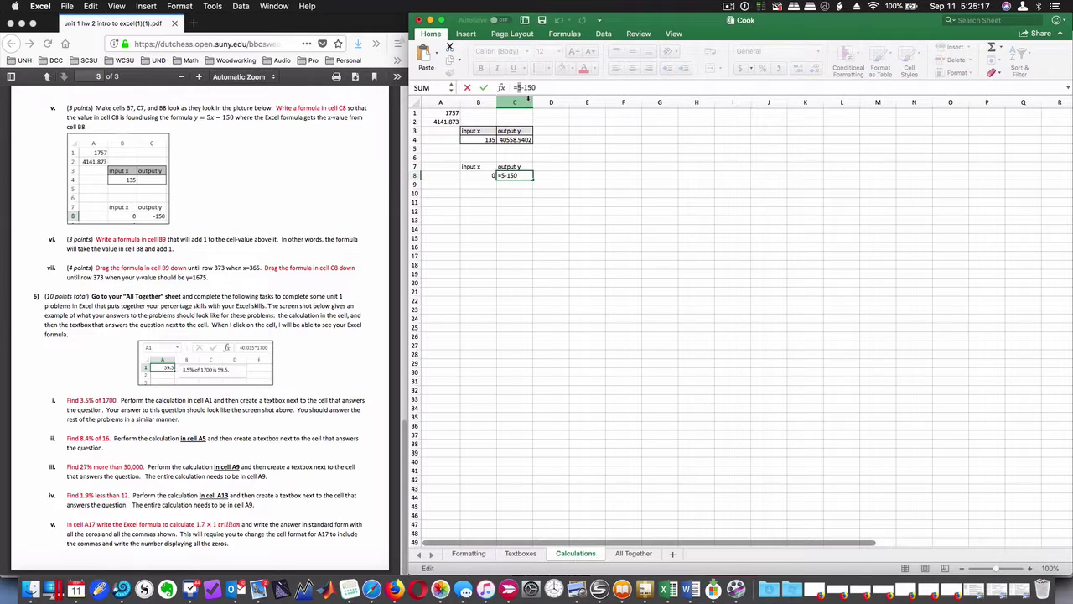
{"action": "key", "text": "Right"}
{"action": "type", "text": "*"}
{"action": "left_click", "coordinate": [475, 178]}
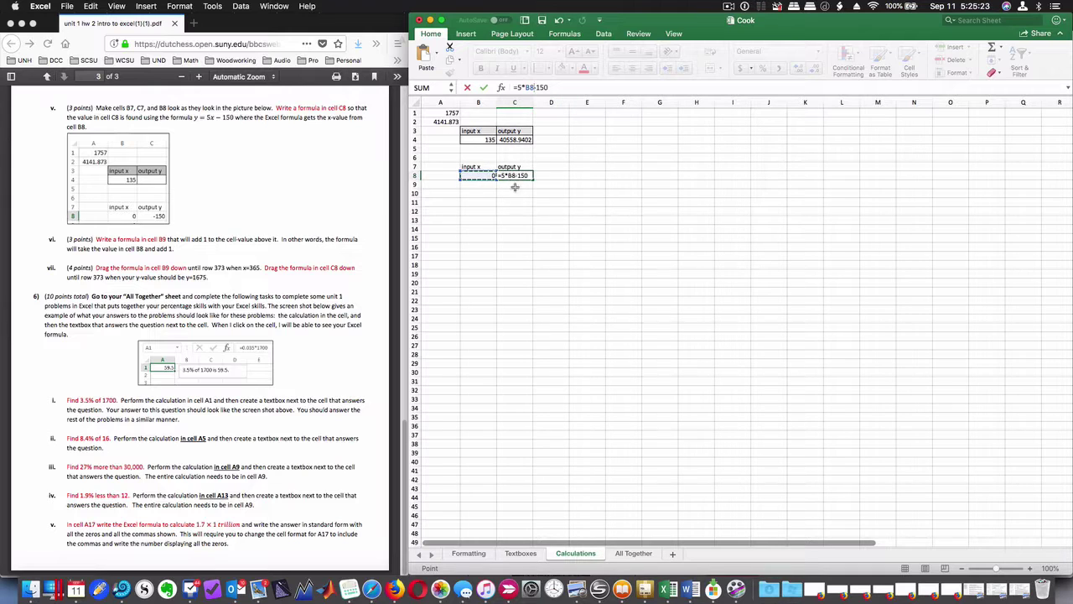
{"action": "key", "text": "Return"}
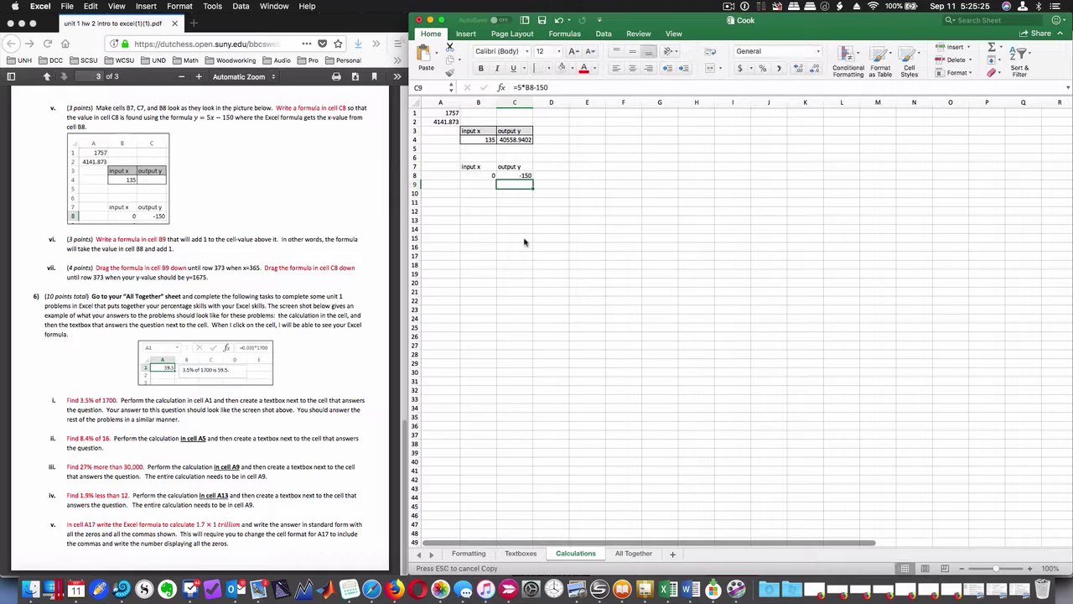
Test B8 with 13, then reset B8 to 0 so C8 shows -150
{"action": "left_click", "coordinate": [483, 174]}
{"action": "type", "text": "13"}
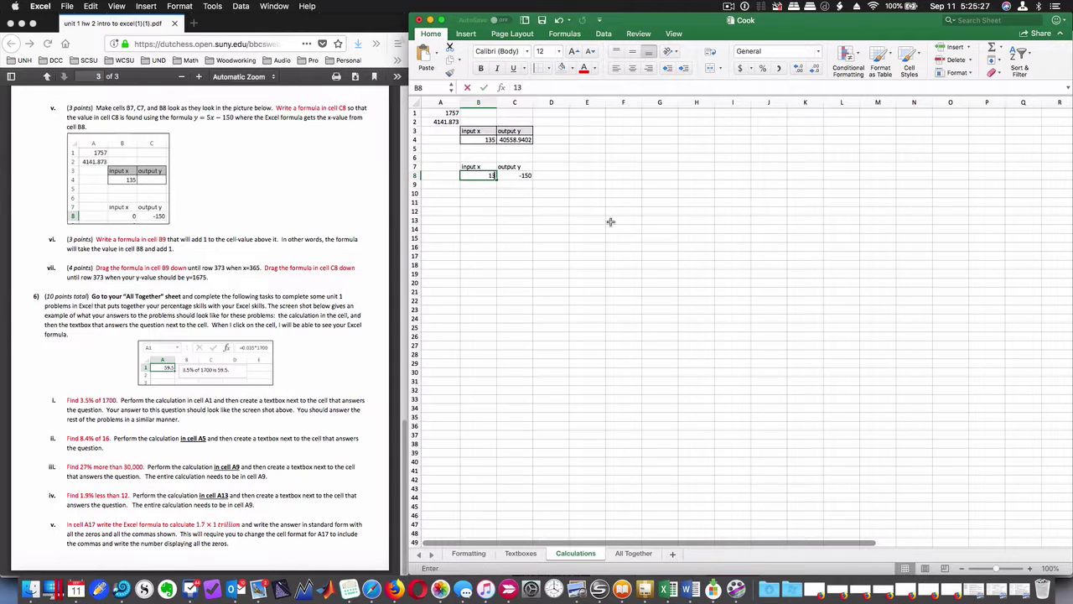
{"action": "key", "text": "Return"}
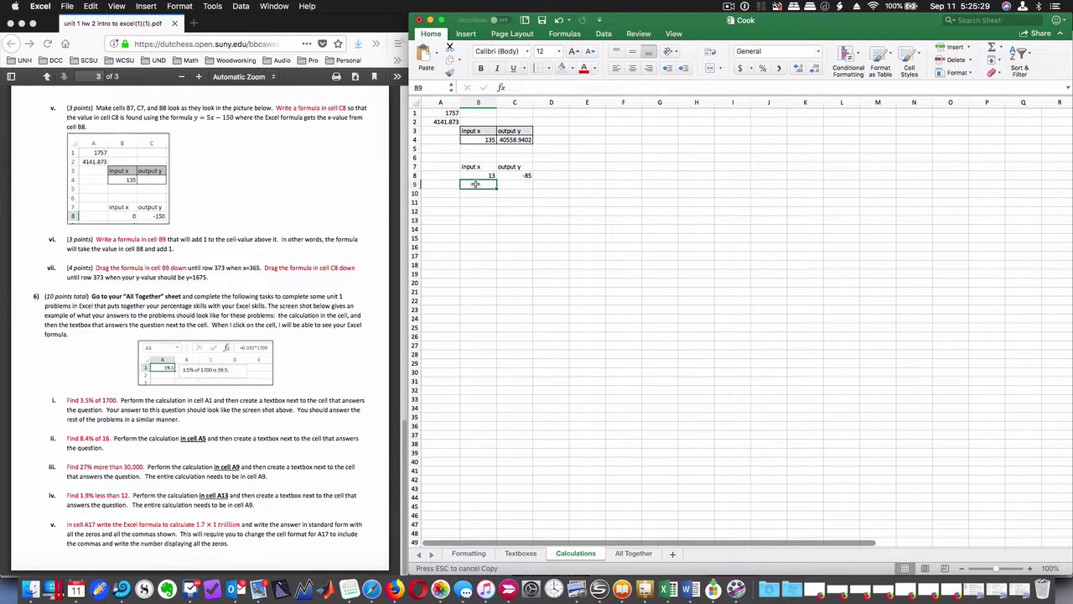
{"action": "left_click", "coordinate": [485, 175]}
{"action": "key", "text": "BackSpace"}
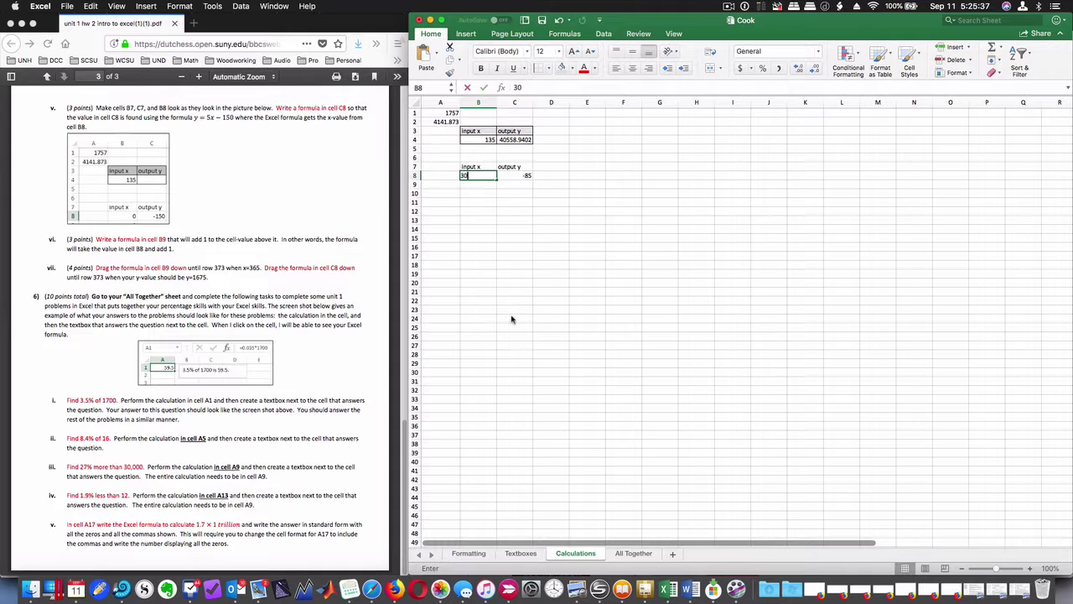
{"action": "key", "text": "Return"}
{"action": "left_click", "coordinate": [492, 175]}
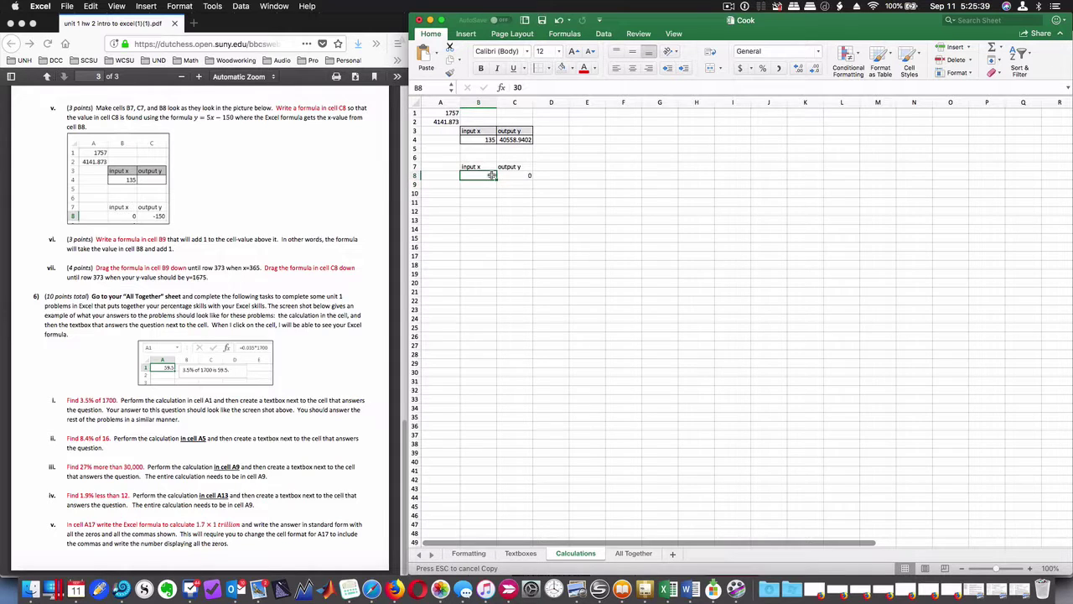
{"action": "type", "text": "0"}
{"action": "key", "text": "Return"}
Enter =B8+1 in B9
{"action": "type", "text": "="}
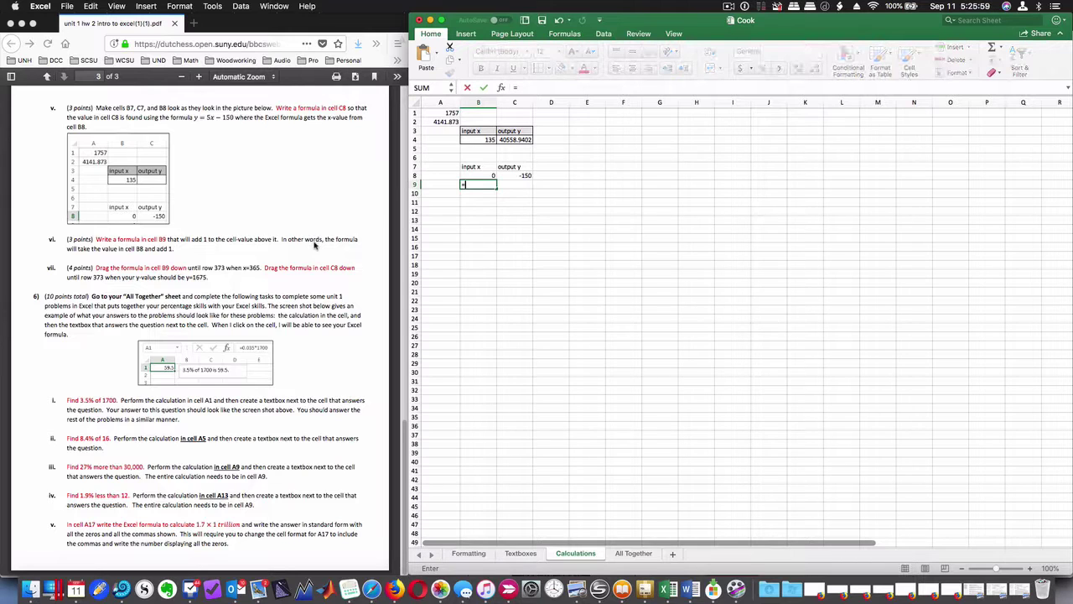
{"action": "left_click", "coordinate": [471, 174]}
{"action": "type", "text": "+1"}
{"action": "key", "text": "Return"}
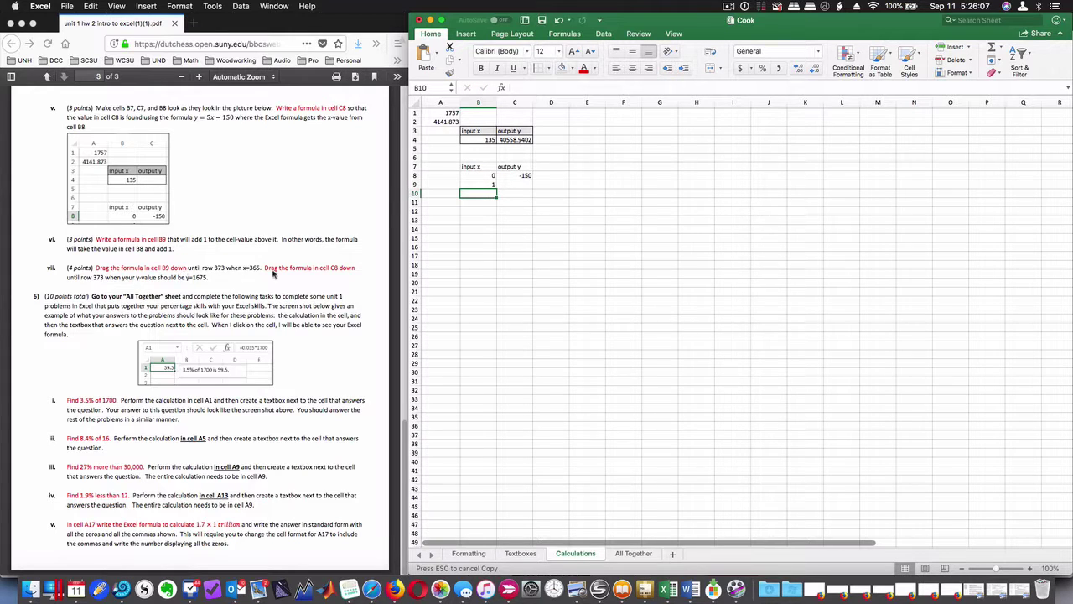
Fill B9's formula down column B to row 373, so inputs count to 365
{"action": "left_click", "coordinate": [475, 184]}
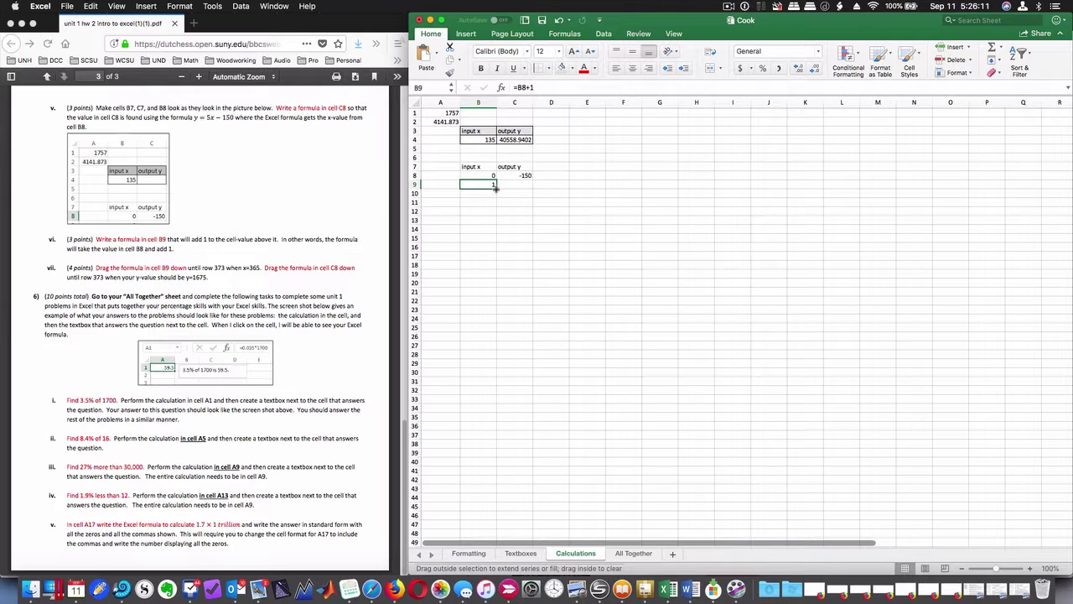
{"action": "left_click_drag", "start_coordinate": [496, 187], "coordinate": [498, 203]}
{"action": "left_click_drag", "start_coordinate": [498, 208], "coordinate": [493, 545]}
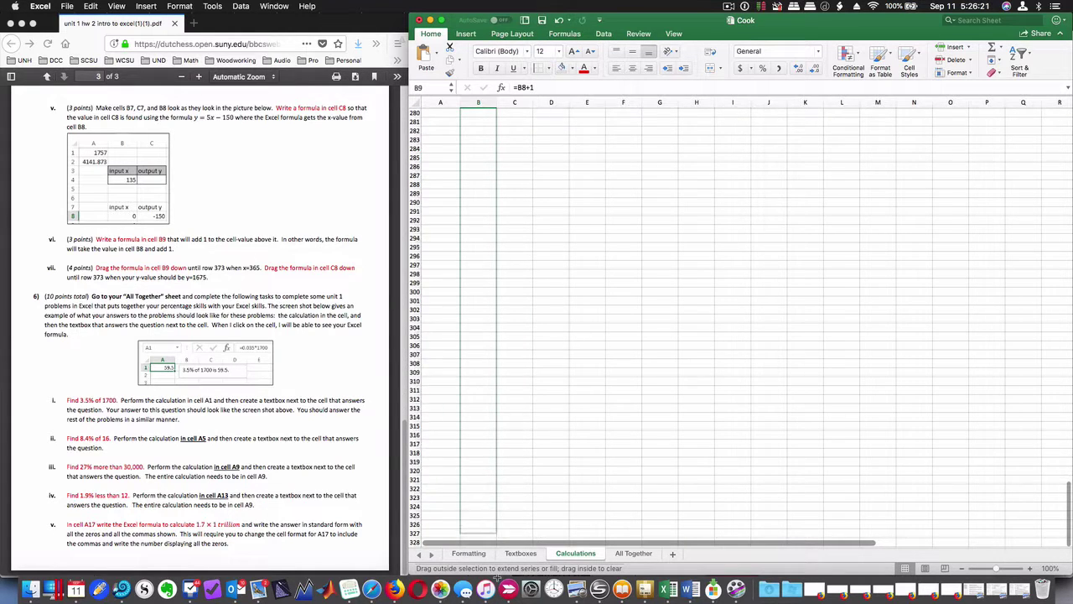
{"action": "mouse_move", "coordinate": [493, 545]}
{"action": "left_mouse_down"}
{"action": "mouse_move", "coordinate": [478, 178]}
{"action": "mouse_move", "coordinate": [479, 197]}
{"action": "left_mouse_up"}
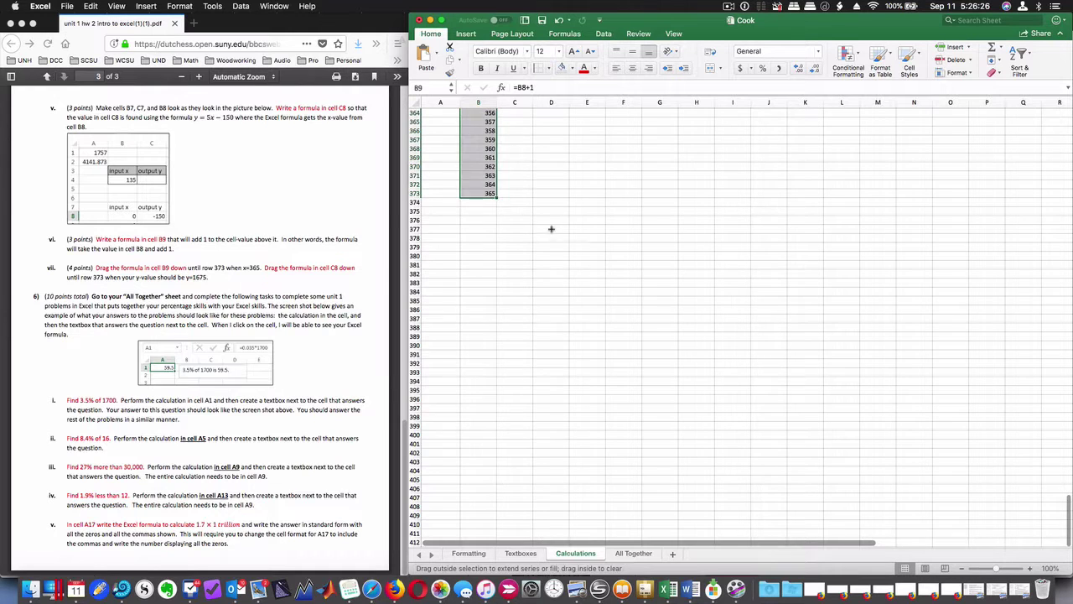
{"action": "left_click", "coordinate": [519, 194]}
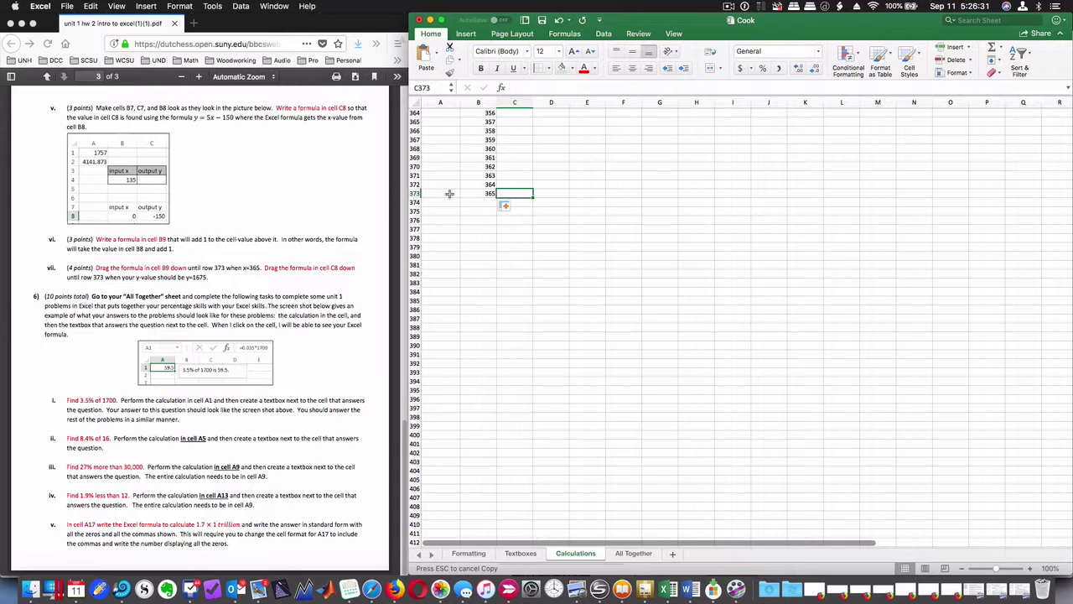
{"action": "scroll", "coordinate": [453, 197], "scroll_direction": "up", "scroll_amount": 2}
{"action": "scroll", "coordinate": [470, 198], "scroll_direction": "up", "scroll_amount": 5}
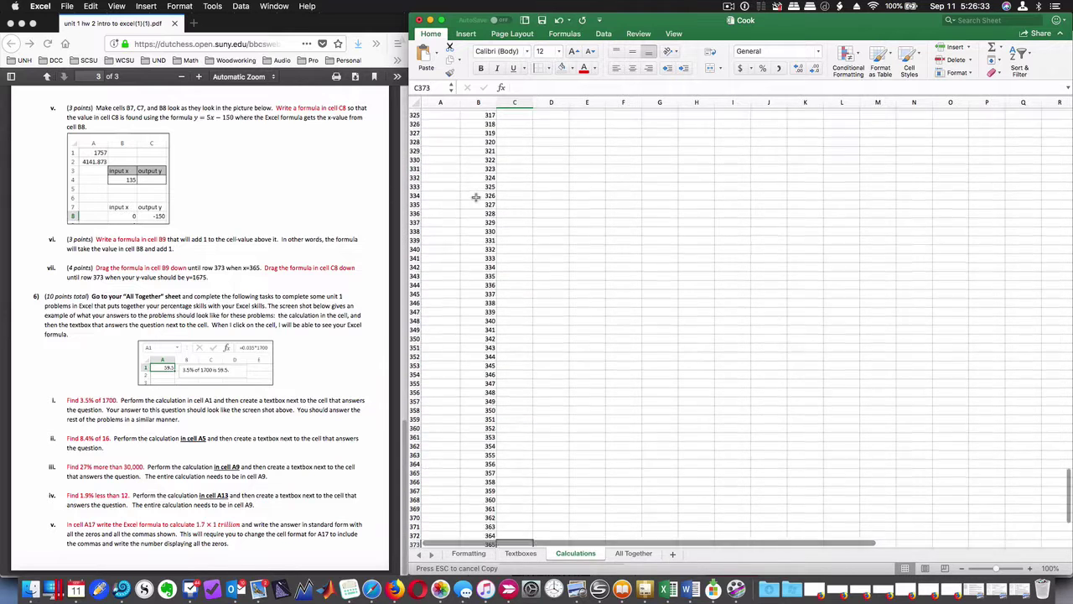
{"action": "scroll", "coordinate": [476, 199], "scroll_direction": "up", "scroll_amount": 8}
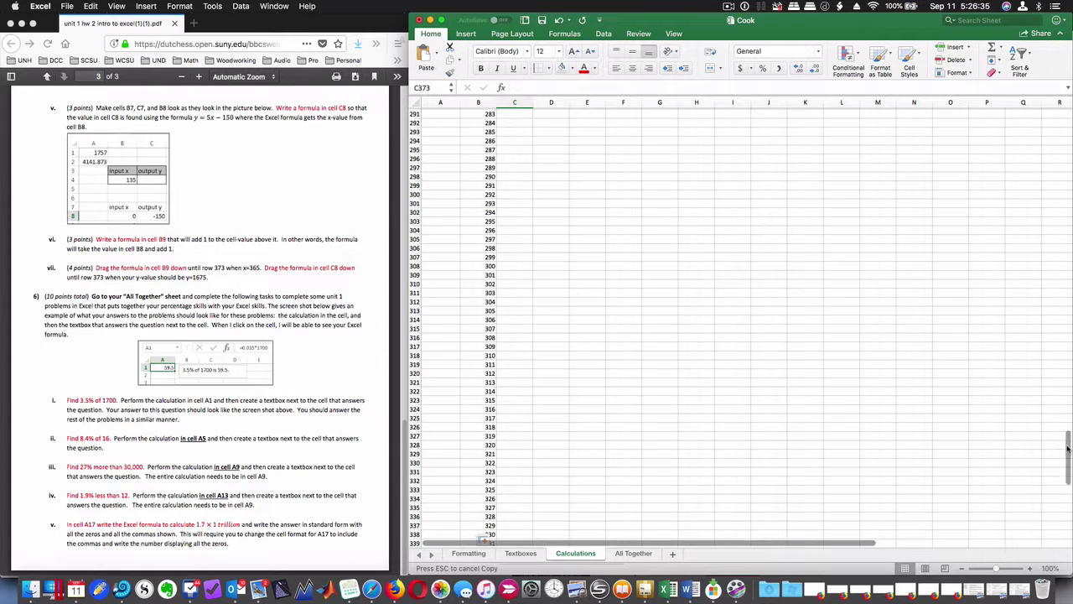
{"action": "scroll", "coordinate": [1065, 401], "scroll_direction": "up", "scroll_amount": 5}
{"action": "left_click_drag", "start_coordinate": [1065, 401], "coordinate": [1065, 117]}
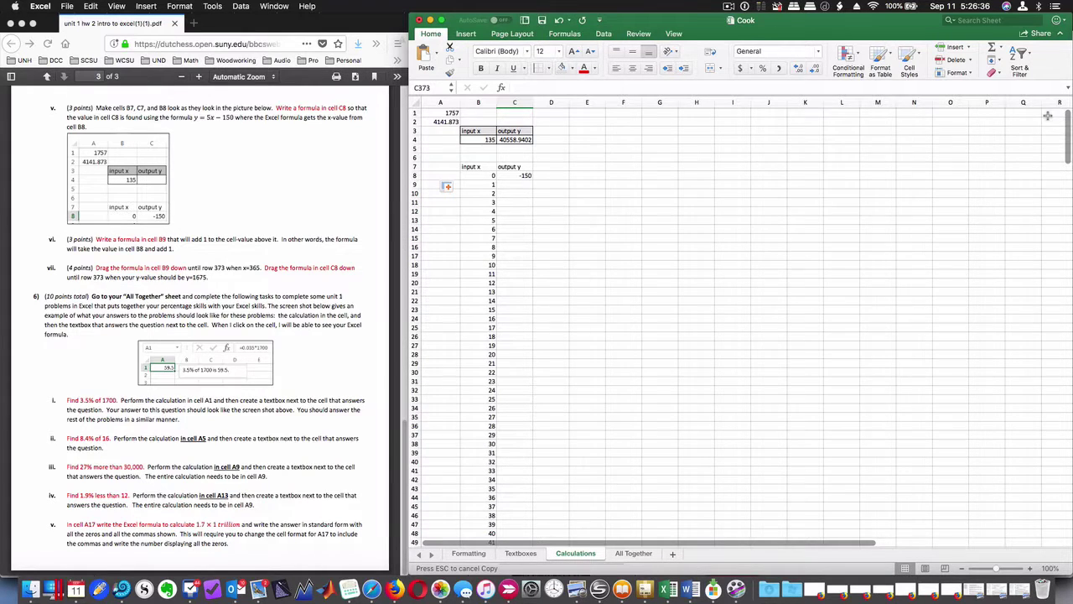
Review the =B8+1 inputs in column B, scrolling down to row 373 and back to the top
{"action": "left_click", "coordinate": [481, 186]}
{"action": "left_click", "coordinate": [415, 185]}
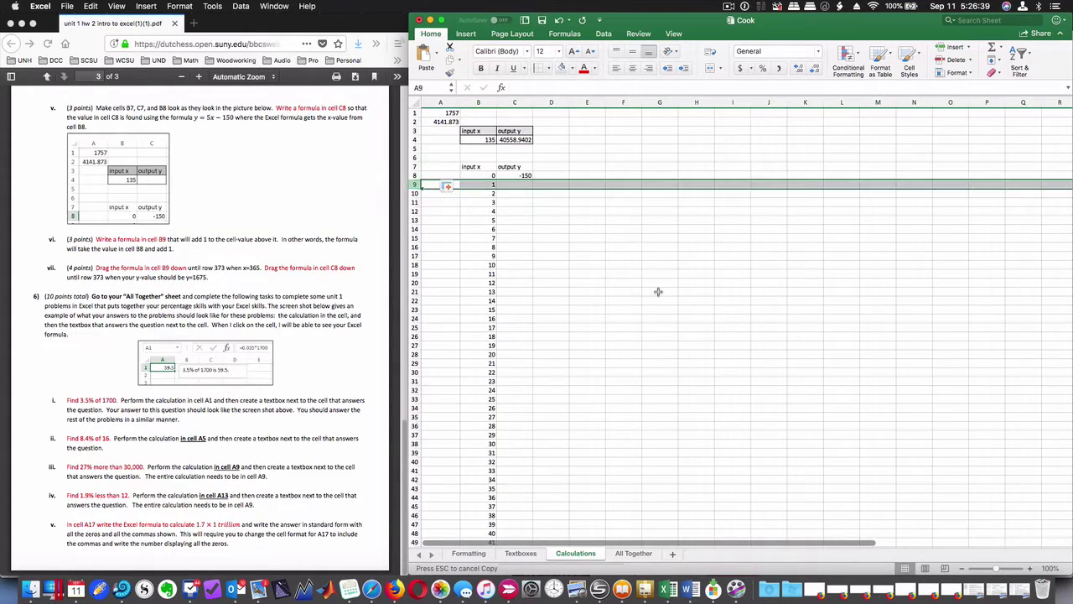
{"action": "left_click", "coordinate": [480, 185]}
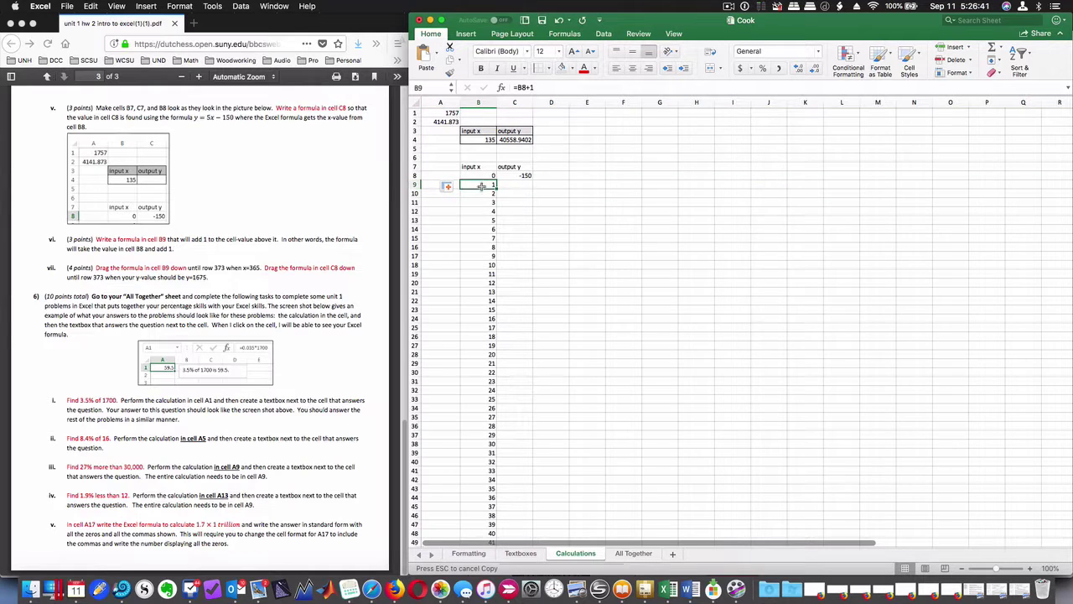
{"action": "left_click", "coordinate": [416, 184]}
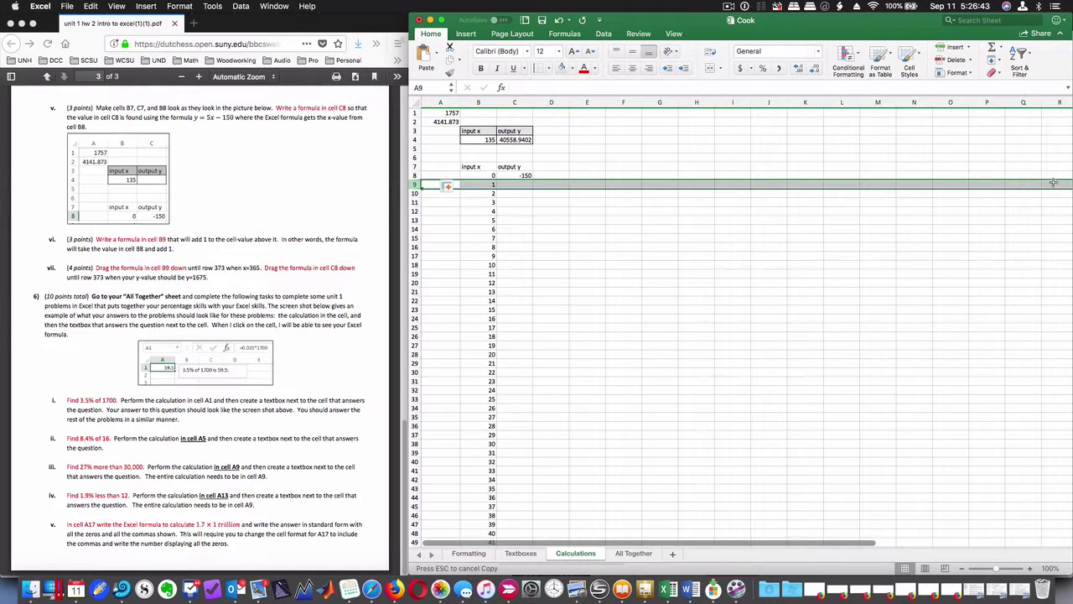
{"action": "scroll", "coordinate": [1007, 224], "scroll_direction": "down", "scroll_amount": 5}
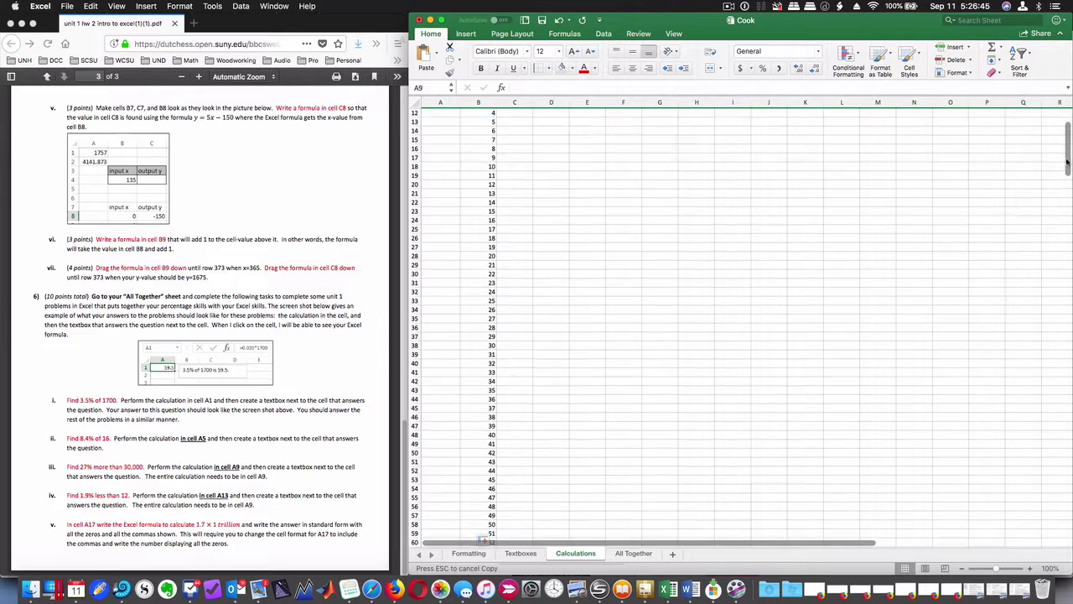
{"action": "left_click_drag", "start_coordinate": [1068, 151], "coordinate": [1057, 515]}
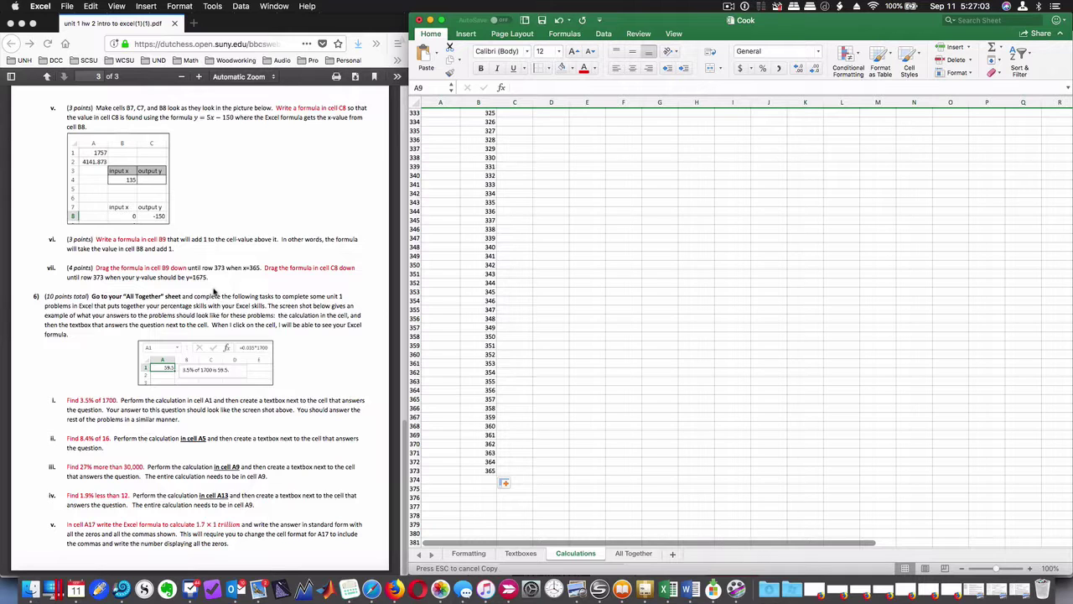
{"action": "scroll", "coordinate": [587, 293], "scroll_direction": "up", "scroll_amount": 4}
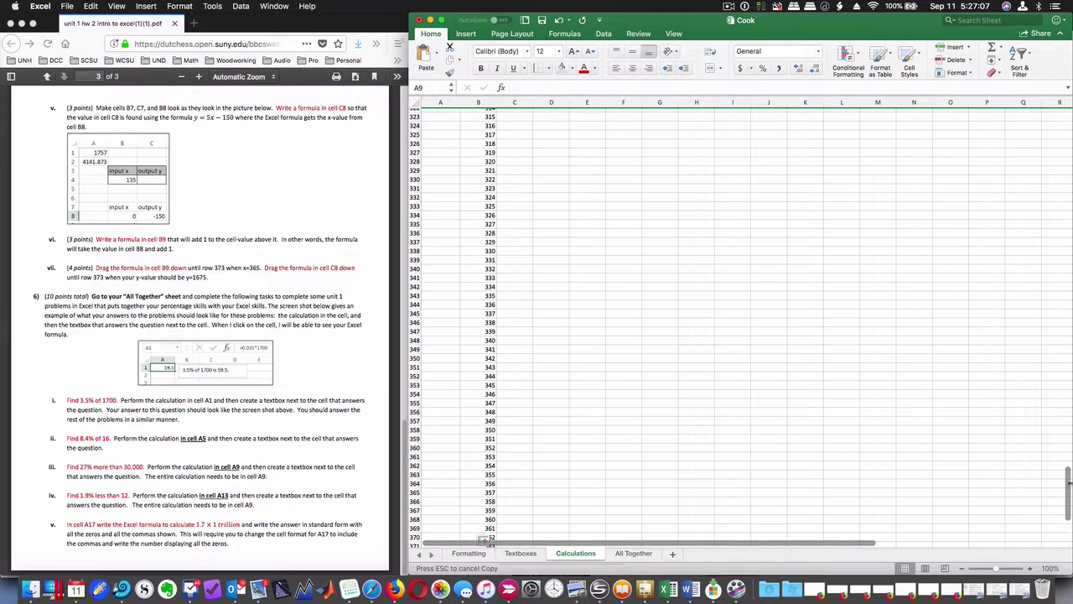
{"action": "left_click_drag", "start_coordinate": [1068, 486], "coordinate": [1068, 138]}
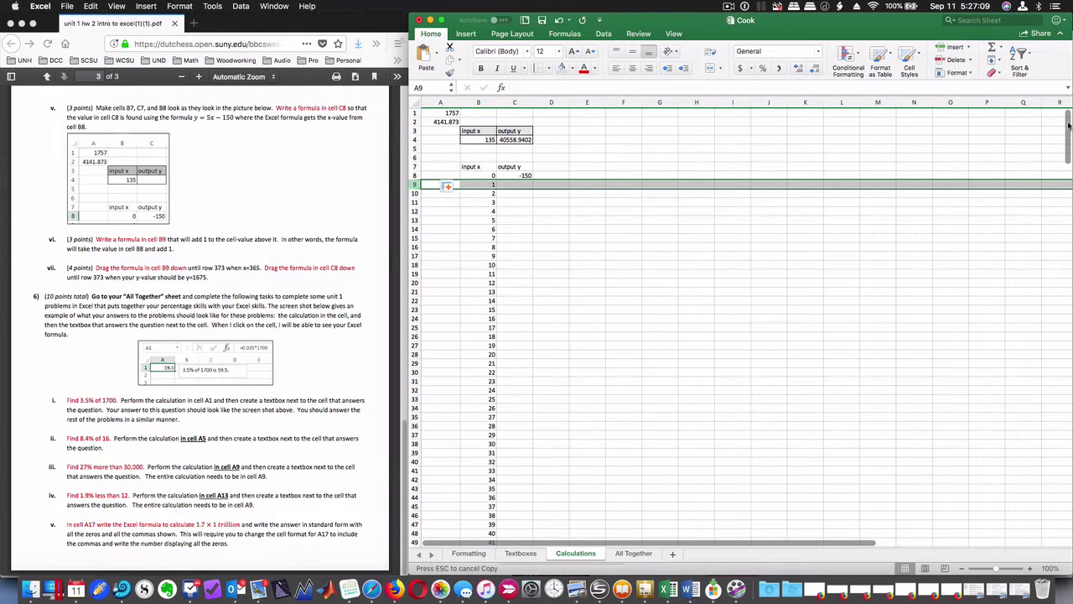
Fill C8's =5*B8-150 formula down column C to row 373
{"action": "left_click", "coordinate": [514, 175]}
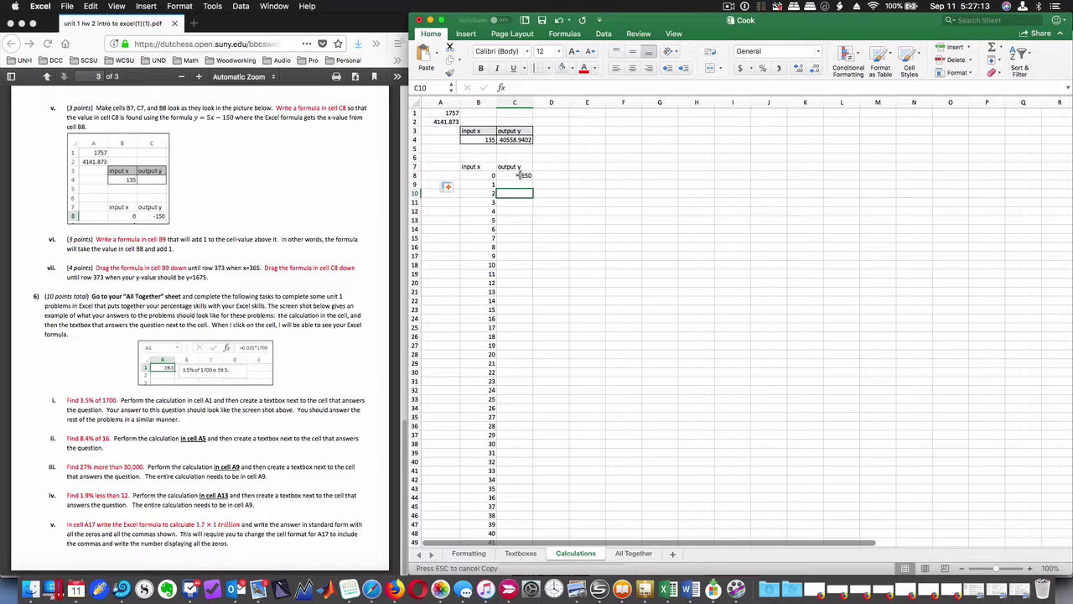
{"action": "left_click_drag", "start_coordinate": [532, 180], "coordinate": [528, 494]}
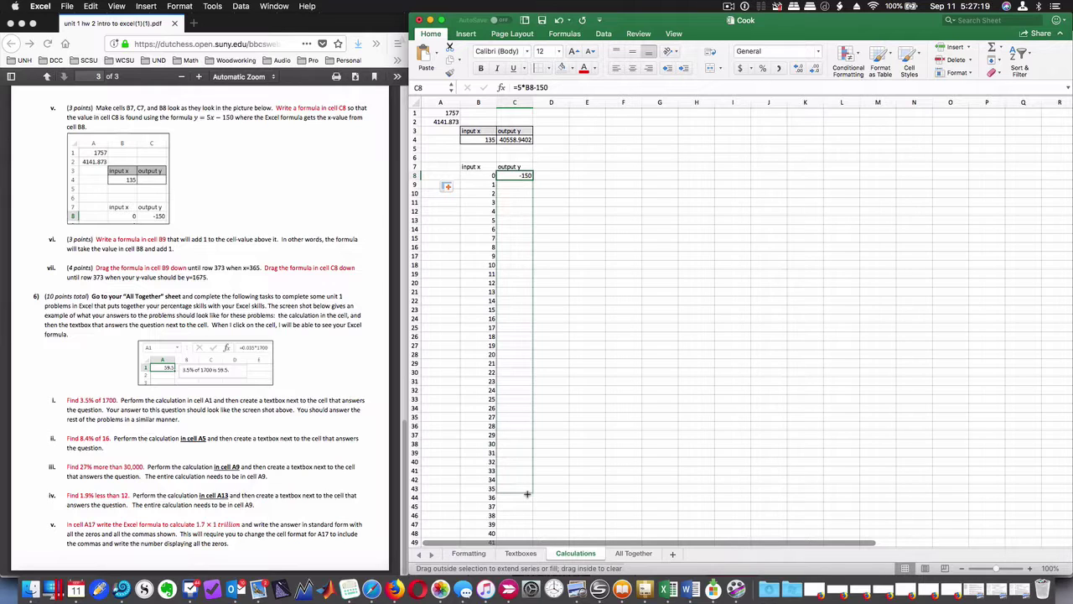
{"action": "left_click_drag", "start_coordinate": [528, 494], "coordinate": [539, 373]}
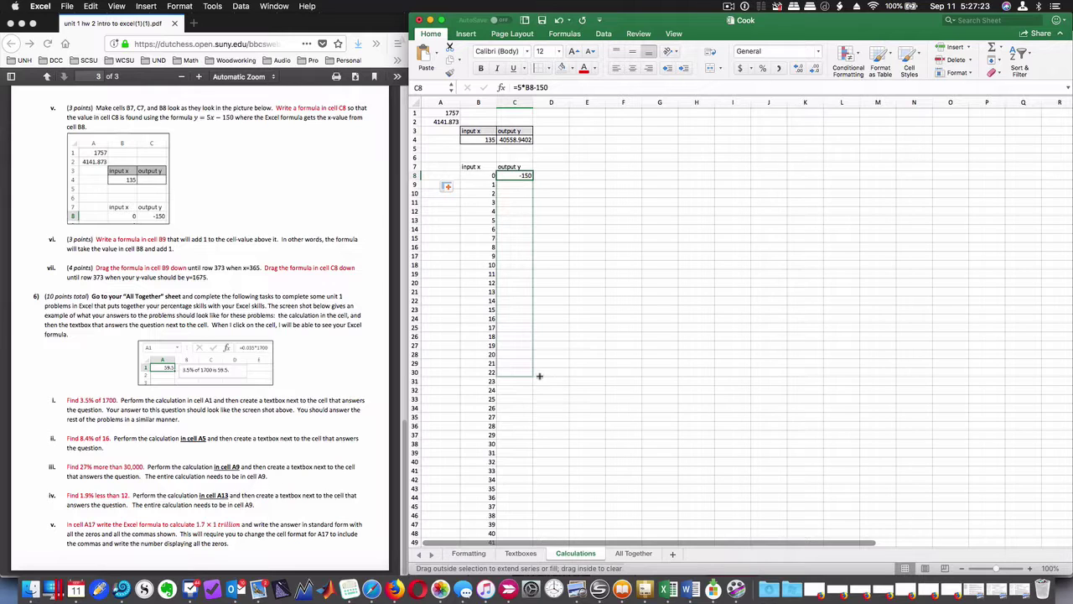
{"action": "mouse_move", "coordinate": [539, 376]}
{"action": "left_mouse_down"}
{"action": "mouse_move", "coordinate": [528, 484]}
{"action": "mouse_move", "coordinate": [526, 451]}
{"action": "left_mouse_up"}
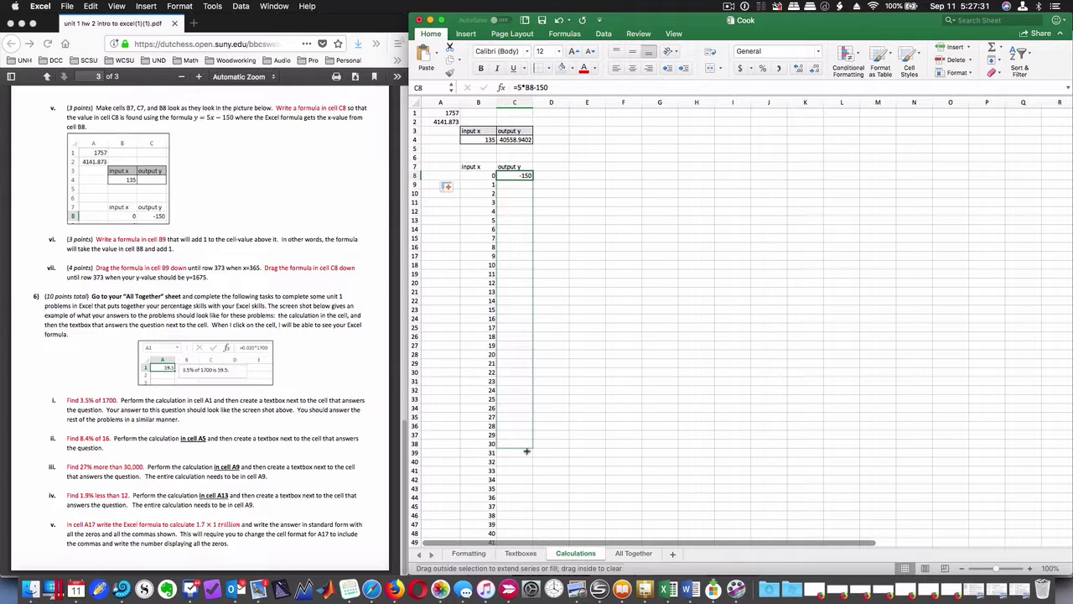
{"action": "mouse_move", "coordinate": [526, 452]}
{"action": "left_mouse_down"}
{"action": "mouse_move", "coordinate": [484, 538]}
{"action": "mouse_move", "coordinate": [530, 555]}
{"action": "left_mouse_up"}
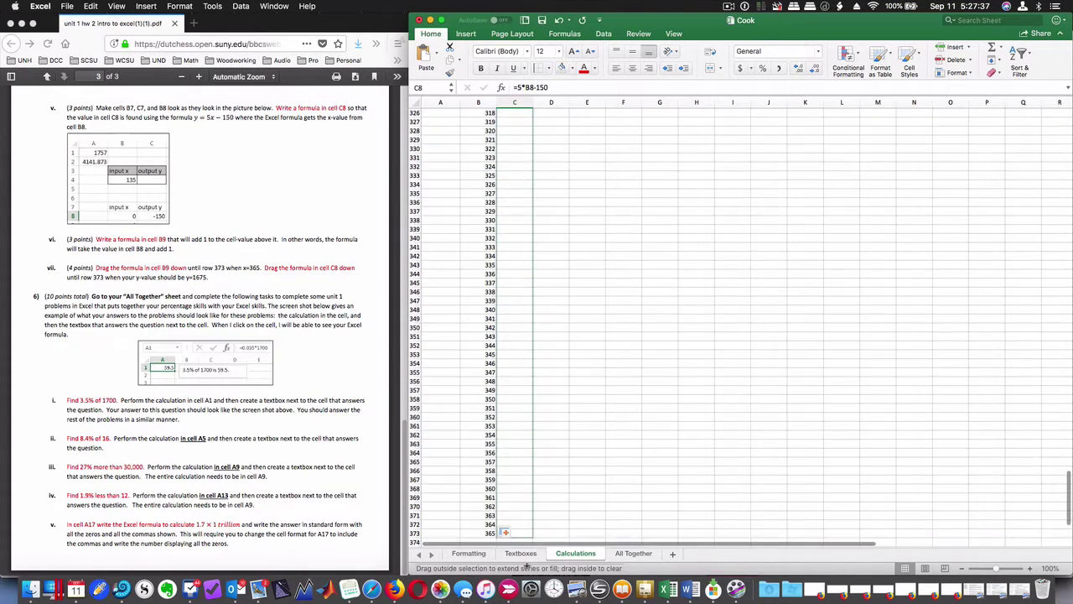
{"action": "left_click_drag", "start_coordinate": [530, 556], "coordinate": [538, 527]}
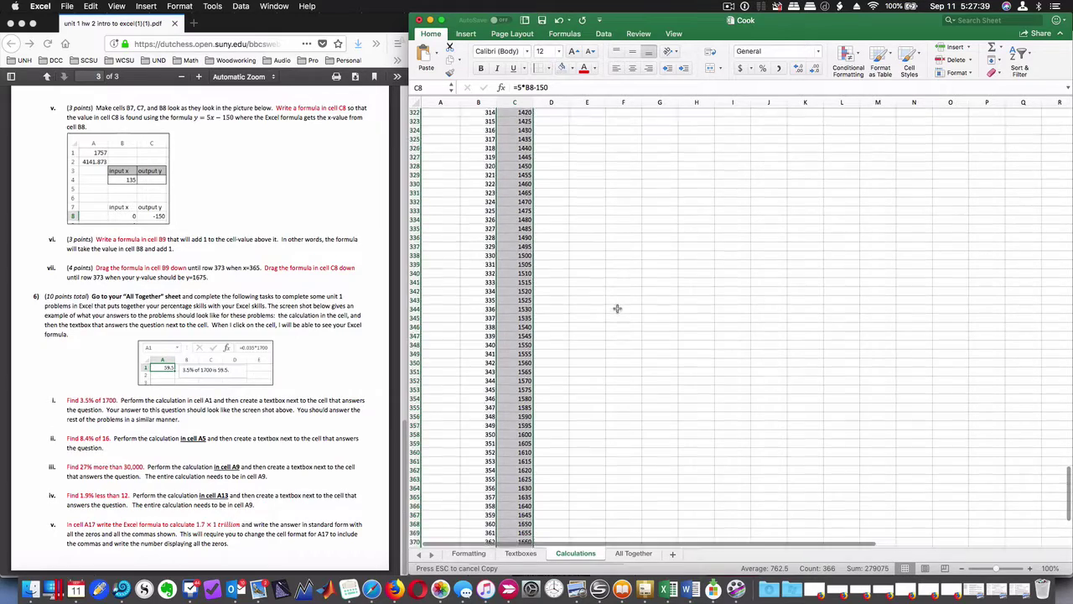
Check that C38 holds =5*B38-150
{"action": "scroll", "coordinate": [619, 308], "scroll_direction": "up", "scroll_amount": 5}
{"action": "scroll", "coordinate": [620, 308], "scroll_direction": "up", "scroll_amount": 5}
{"action": "scroll", "coordinate": [620, 307], "scroll_direction": "up", "scroll_amount": 5}
{"action": "scroll", "coordinate": [620, 307], "scroll_direction": "up", "scroll_amount": 5}
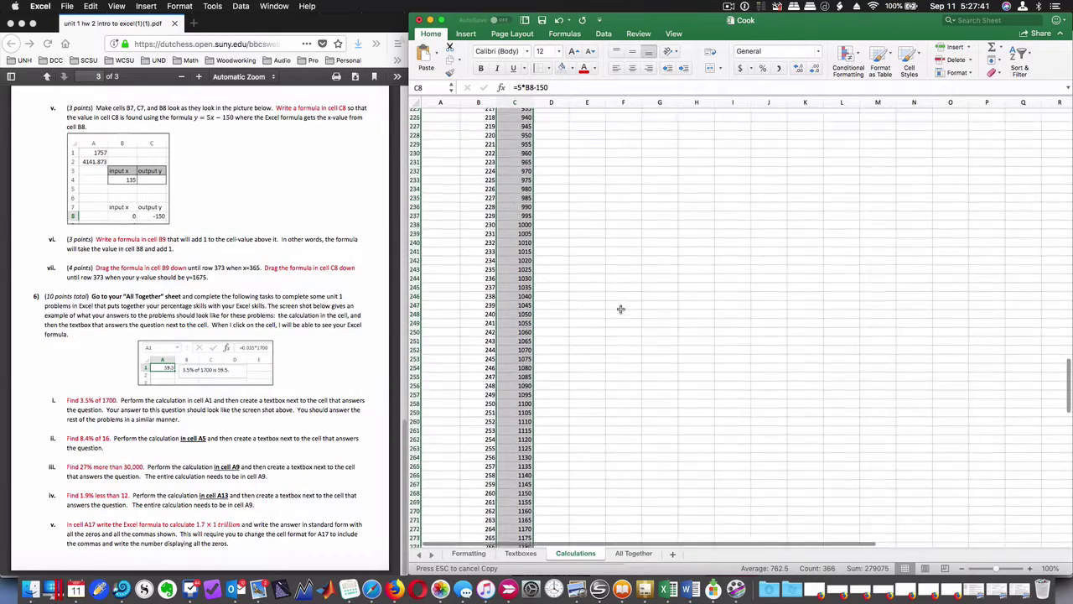
{"action": "scroll", "coordinate": [620, 308], "scroll_direction": "up", "scroll_amount": 5}
{"action": "scroll", "coordinate": [621, 309], "scroll_direction": "up", "scroll_amount": 5}
{"action": "scroll", "coordinate": [620, 310], "scroll_direction": "up", "scroll_amount": 5}
{"action": "scroll", "coordinate": [621, 309], "scroll_direction": "up", "scroll_amount": 5}
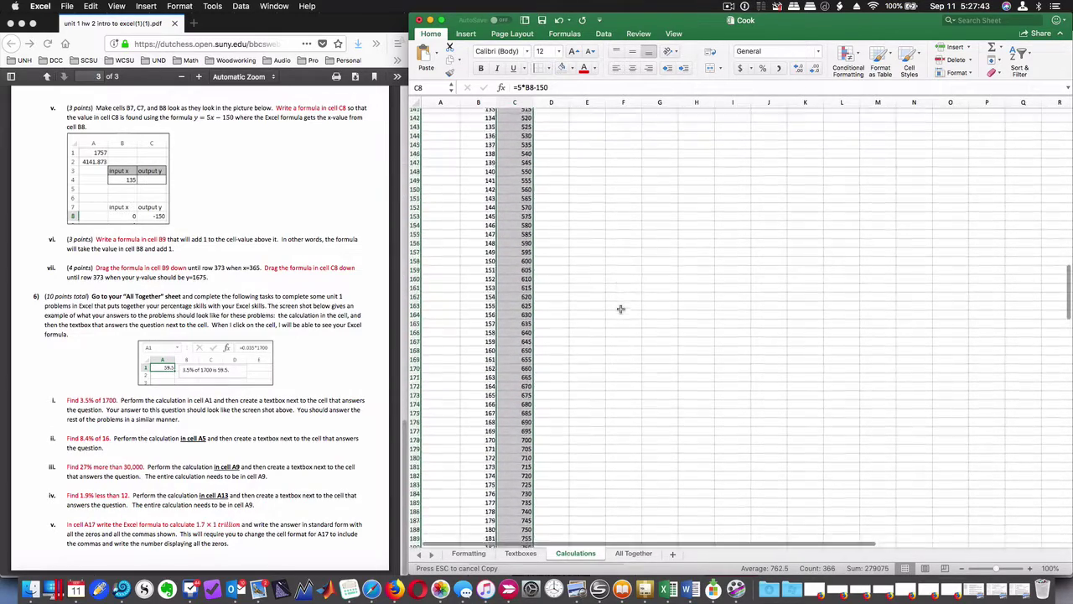
{"action": "scroll", "coordinate": [621, 310], "scroll_direction": "up", "scroll_amount": 5}
{"action": "scroll", "coordinate": [621, 311], "scroll_direction": "up", "scroll_amount": 5}
{"action": "scroll", "coordinate": [622, 310], "scroll_direction": "up", "scroll_amount": 5}
{"action": "scroll", "coordinate": [621, 310], "scroll_direction": "up", "scroll_amount": 5}
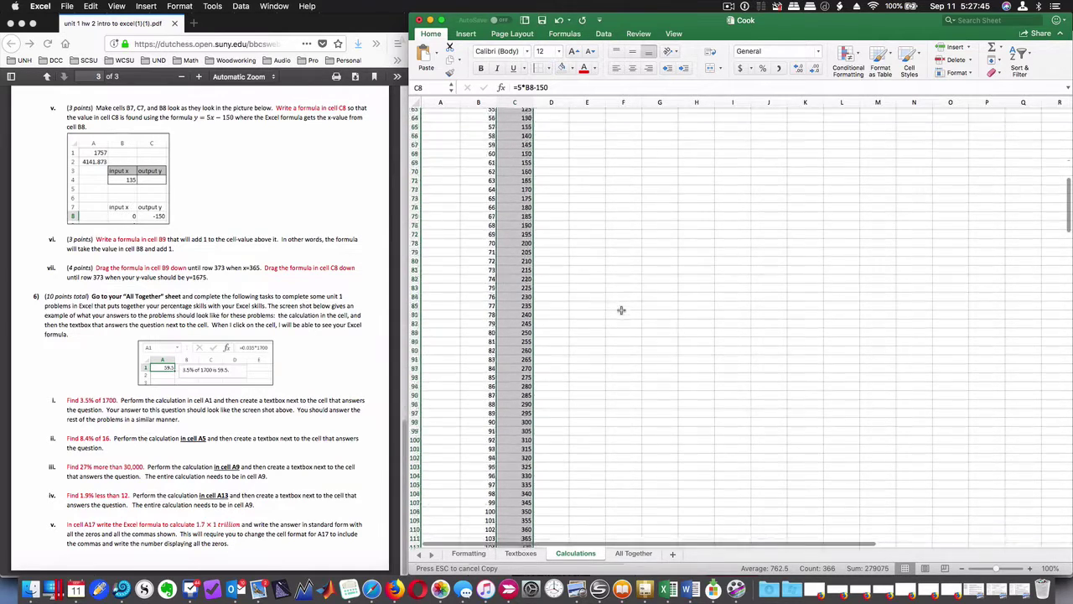
{"action": "scroll", "coordinate": [621, 310], "scroll_direction": "up", "scroll_amount": 5}
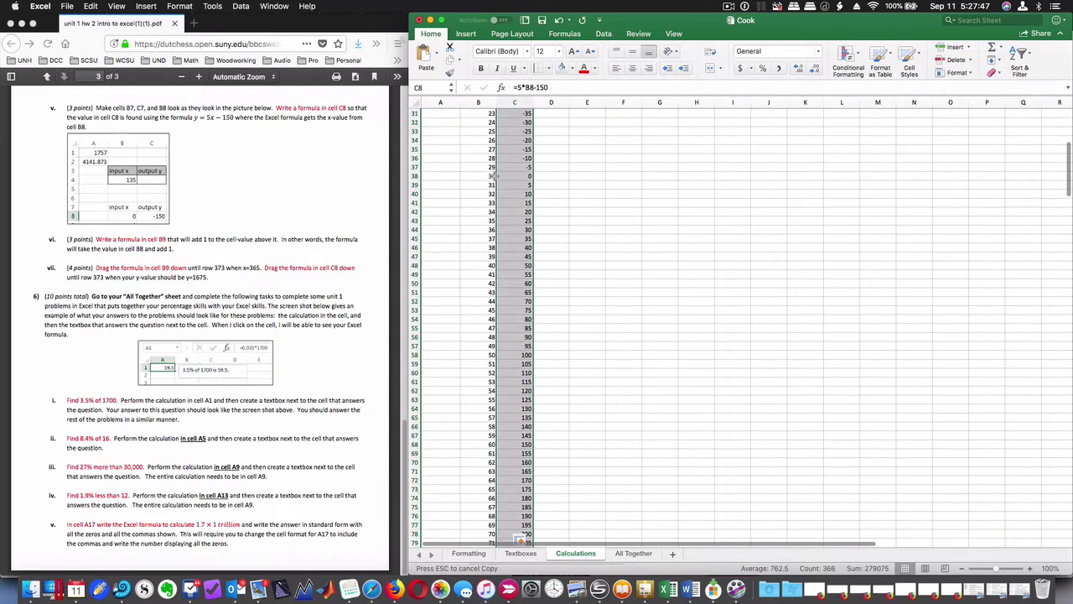
{"action": "left_click", "coordinate": [502, 176]}
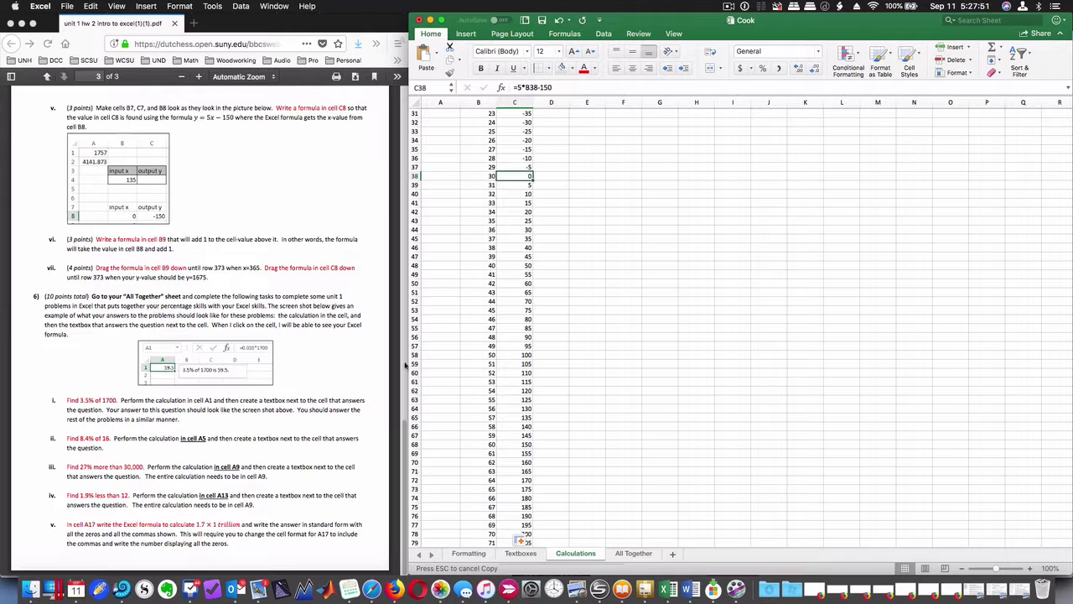
{"action": "scroll", "coordinate": [743, 400], "scroll_direction": "down", "scroll_amount": 3}
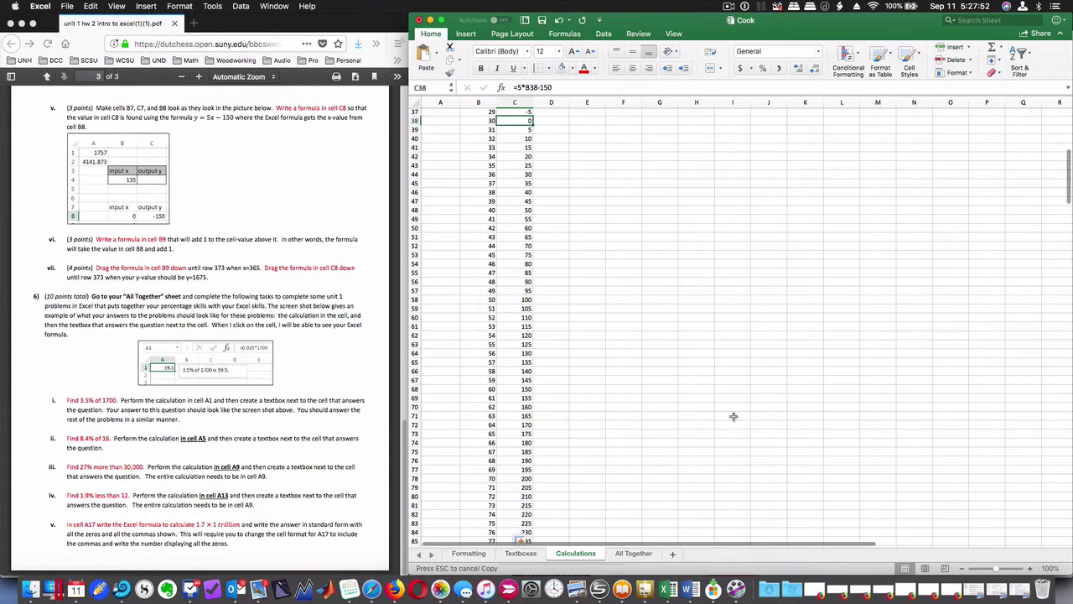
On the All Together sheet, enter =.035*1700 in A1 to get 59.5
{"action": "left_click", "coordinate": [633, 554]}
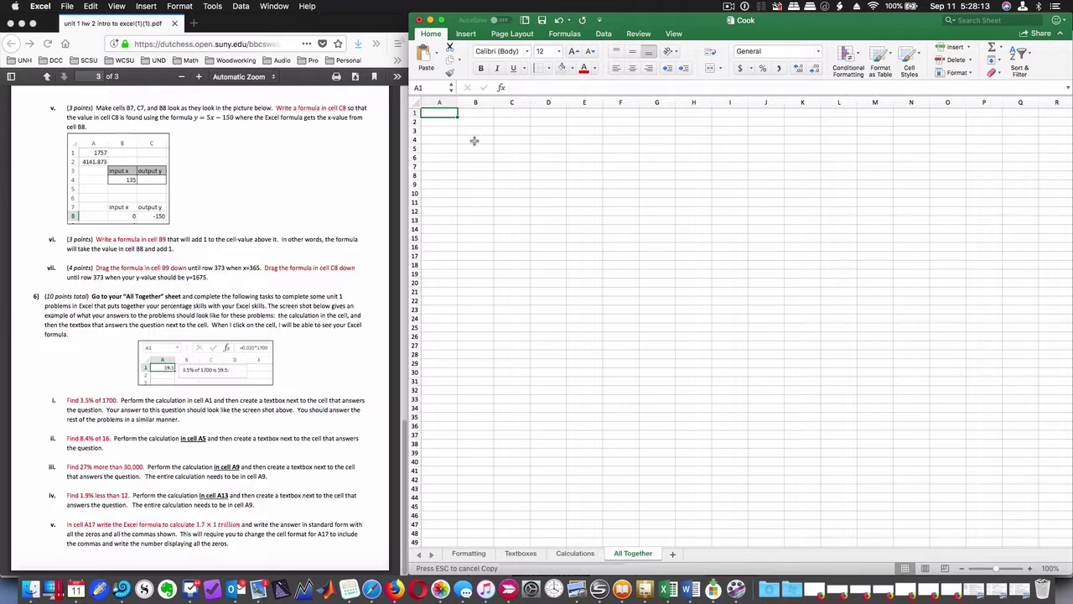
{"action": "type", "text": "="}
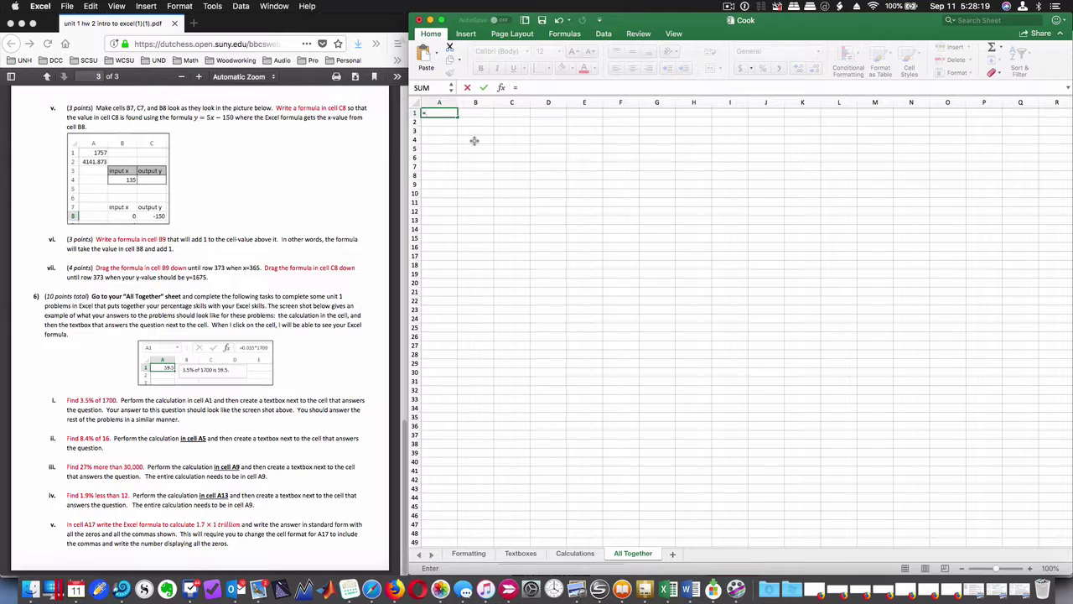
{"action": "left_click", "coordinate": [474, 141]}
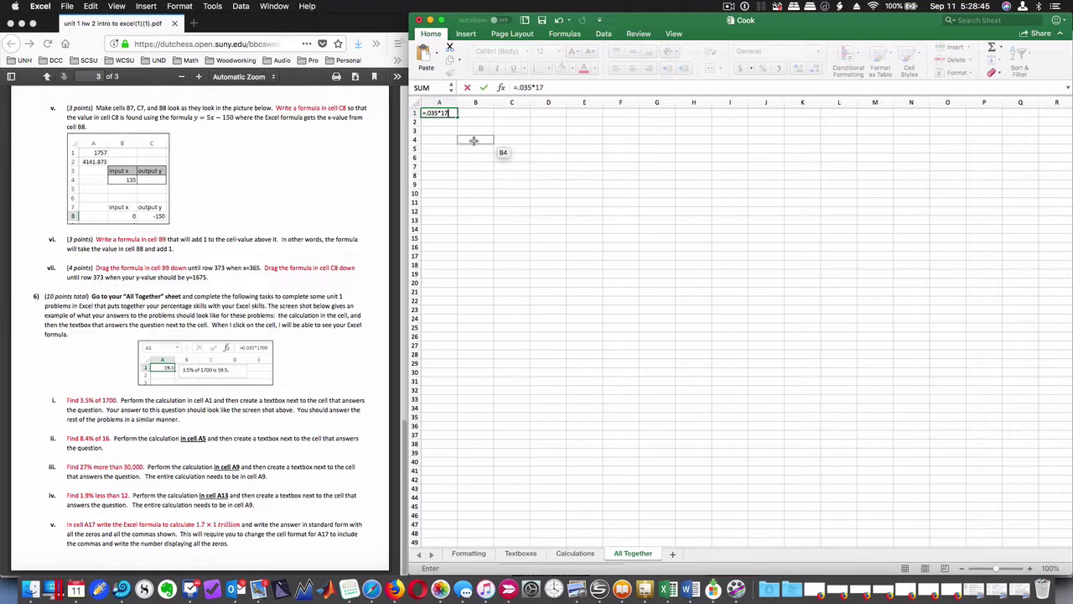
{"action": "type", "text": "00"}
{"action": "key", "text": "Return"}
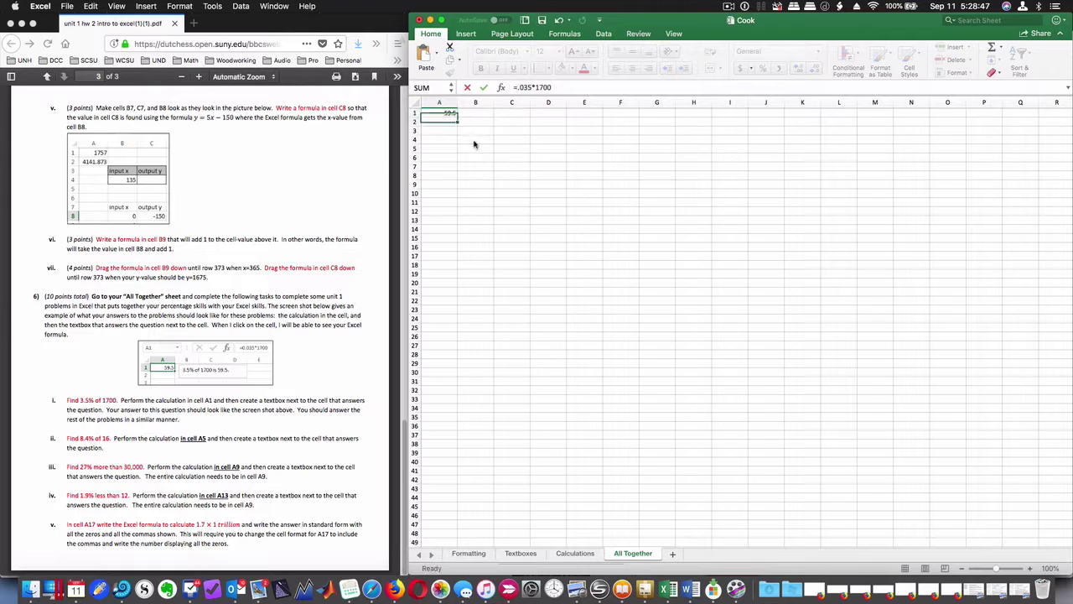
{"action": "key", "text": "super+c"}
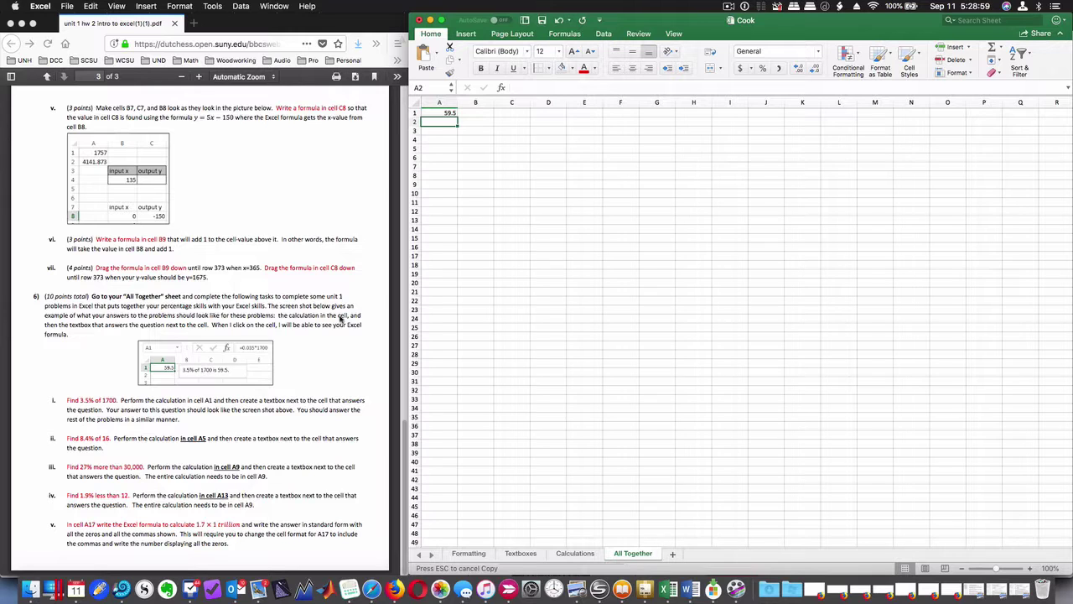
Draw a text box across B1:D2 reading '3.5% of 1700 is 59.5'
{"action": "left_click", "coordinate": [469, 33]}
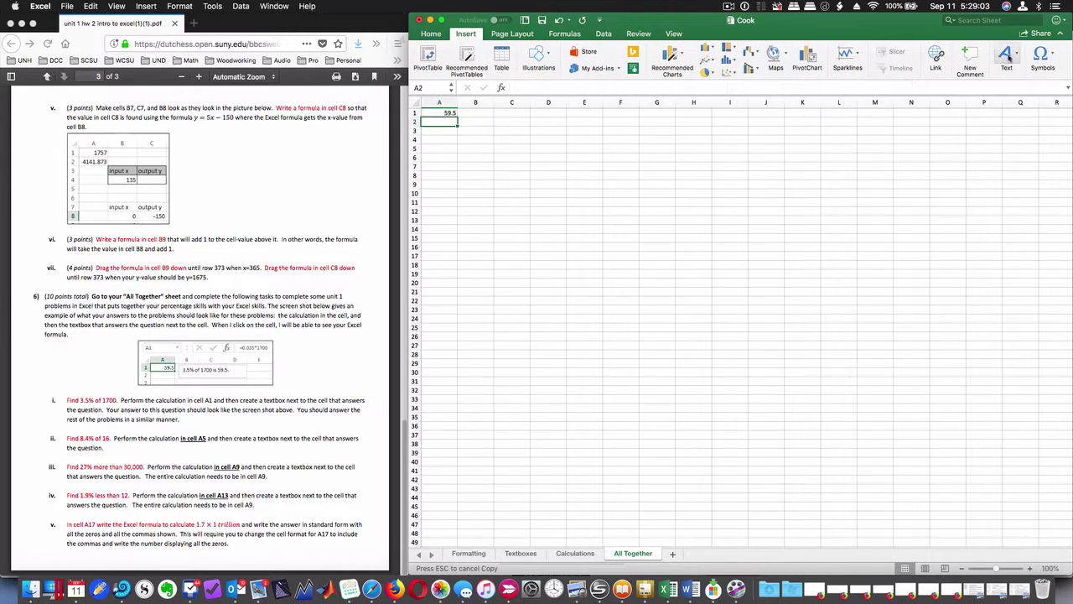
{"action": "left_click", "coordinate": [1015, 55]}
{"action": "left_click", "coordinate": [966, 94]}
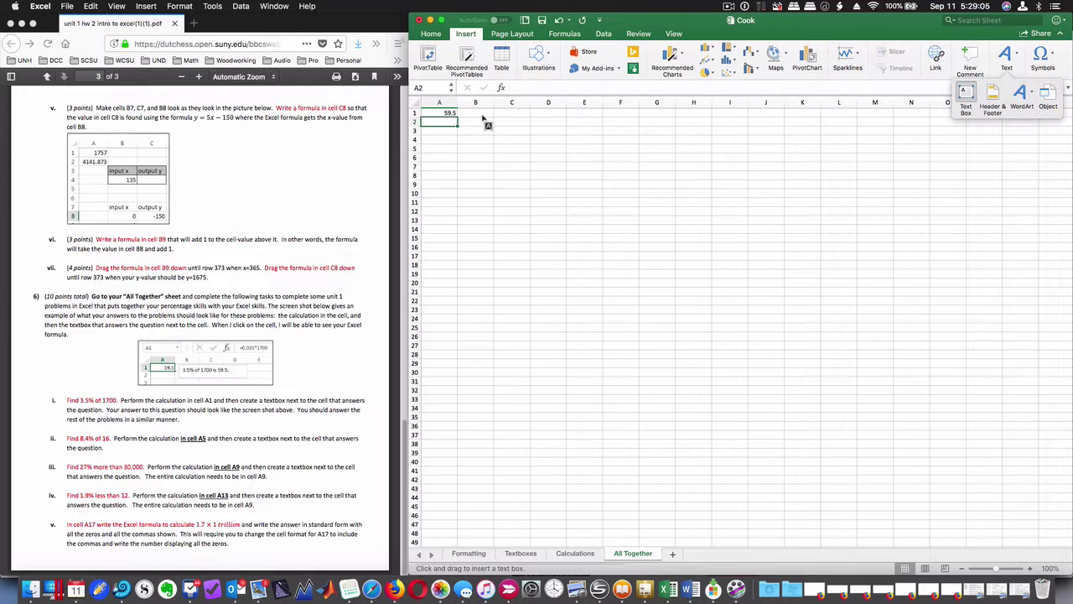
{"action": "left_click_drag", "start_coordinate": [462, 114], "coordinate": [546, 131]}
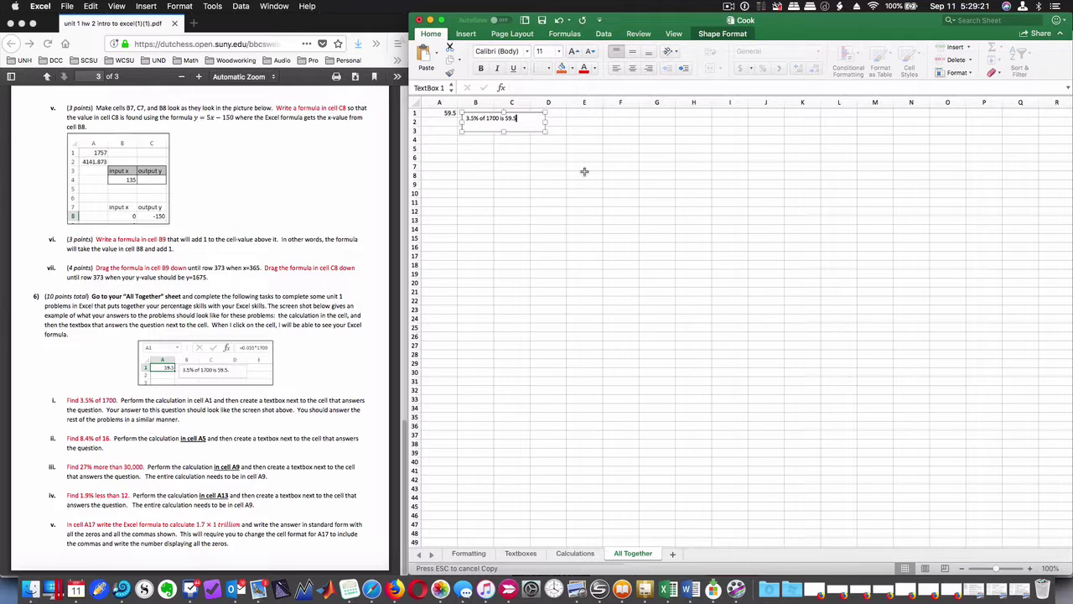
{"action": "left_click", "coordinate": [492, 156]}
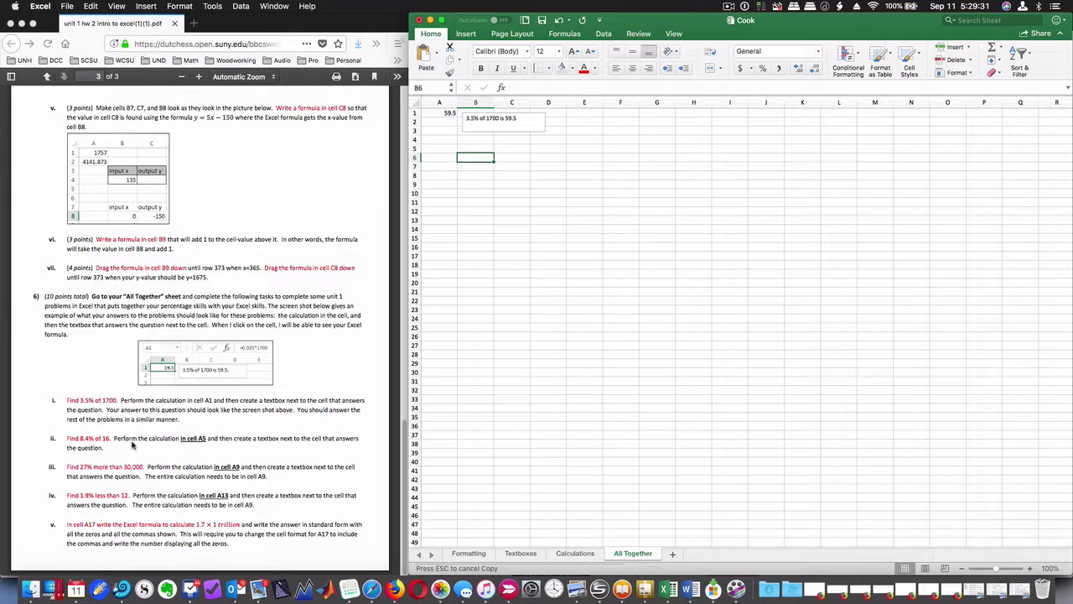
Enter =.084*16 in A5, showing 1.344
{"action": "left_click", "coordinate": [444, 148]}
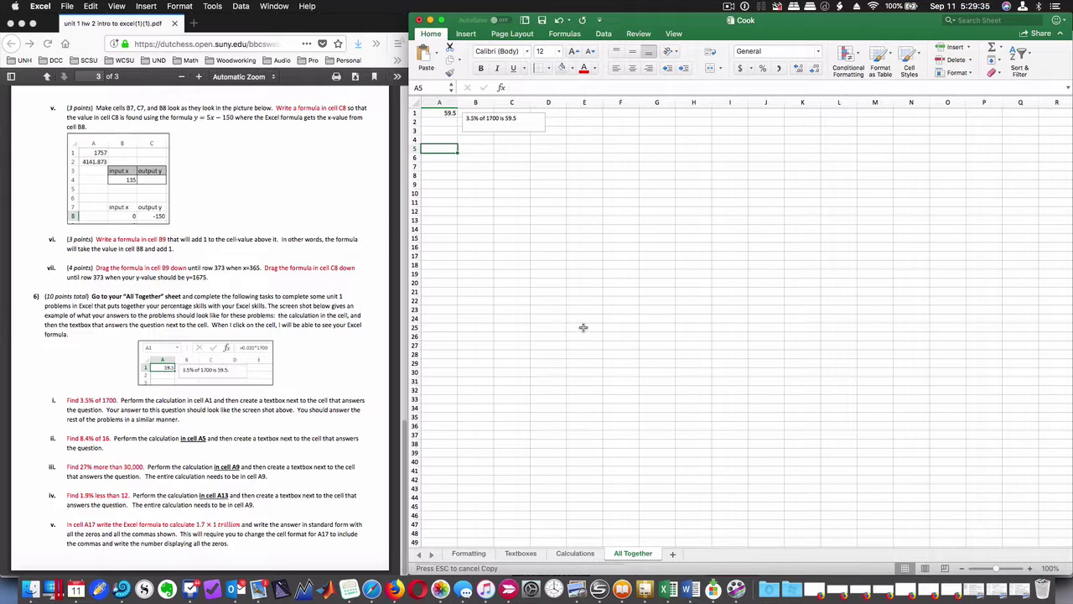
{"action": "type", "text": "="}
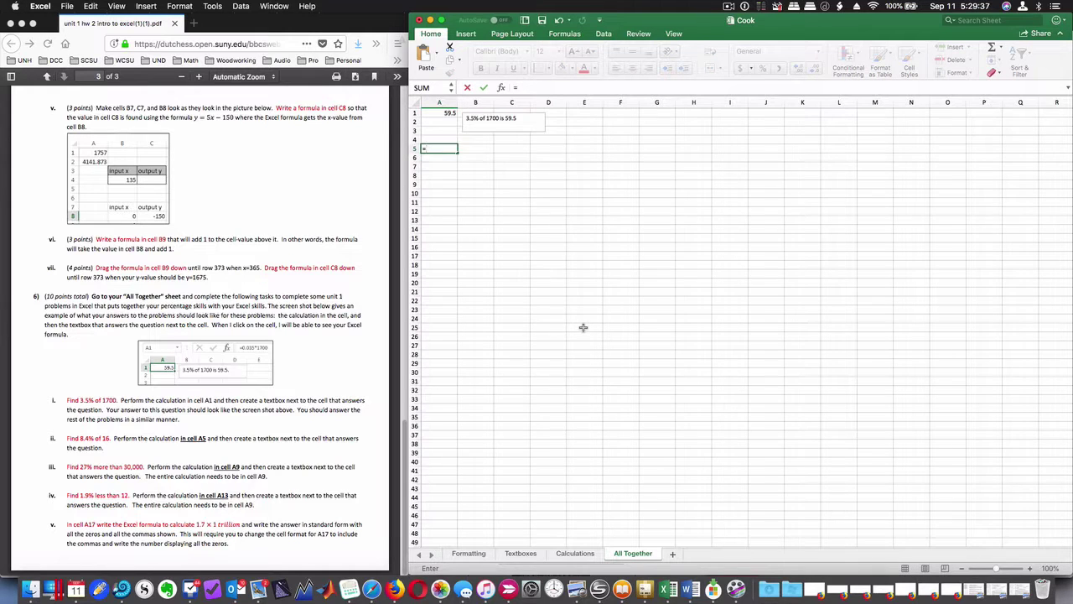
{"action": "type", "text": ".084*16"}
{"action": "left_click", "coordinate": [583, 327]}
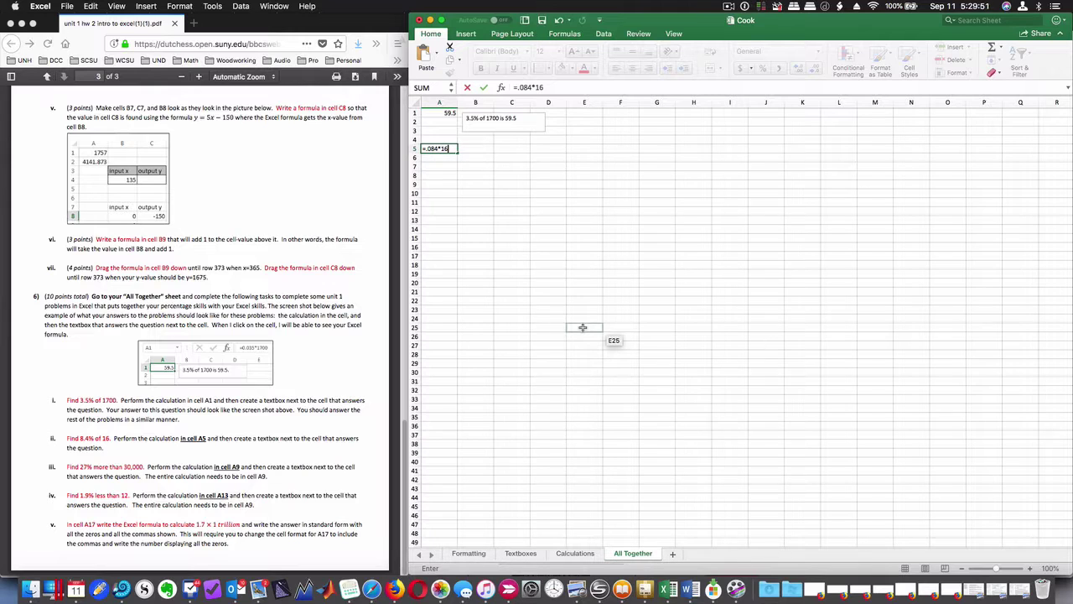
{"action": "key", "text": "Return"}
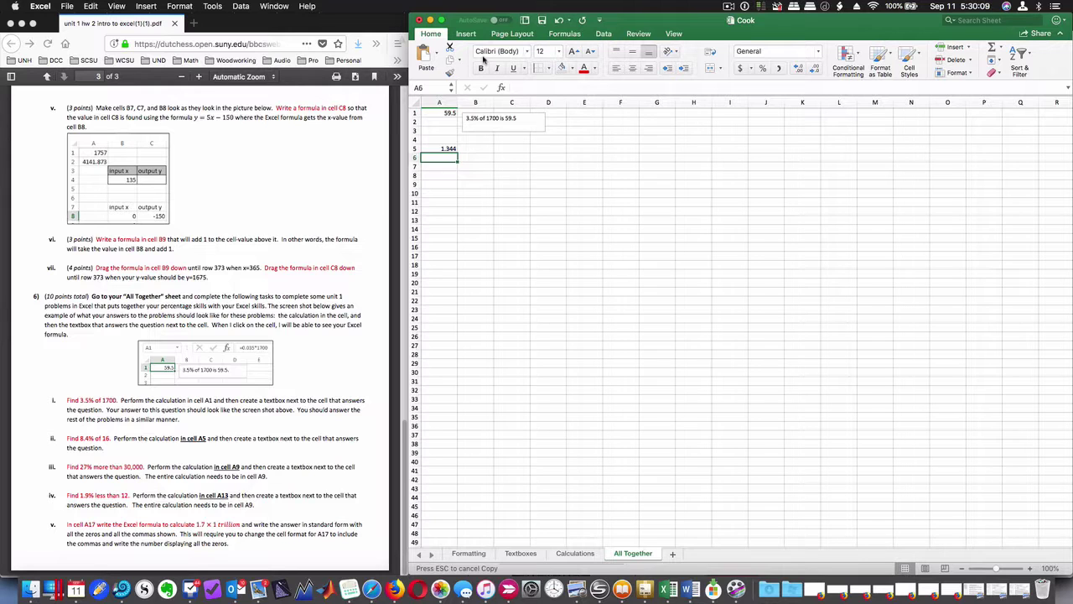
Draw a text box beside A5 and finish it as '8.4% of 16 is 1.344'
{"action": "left_click", "coordinate": [466, 33]}
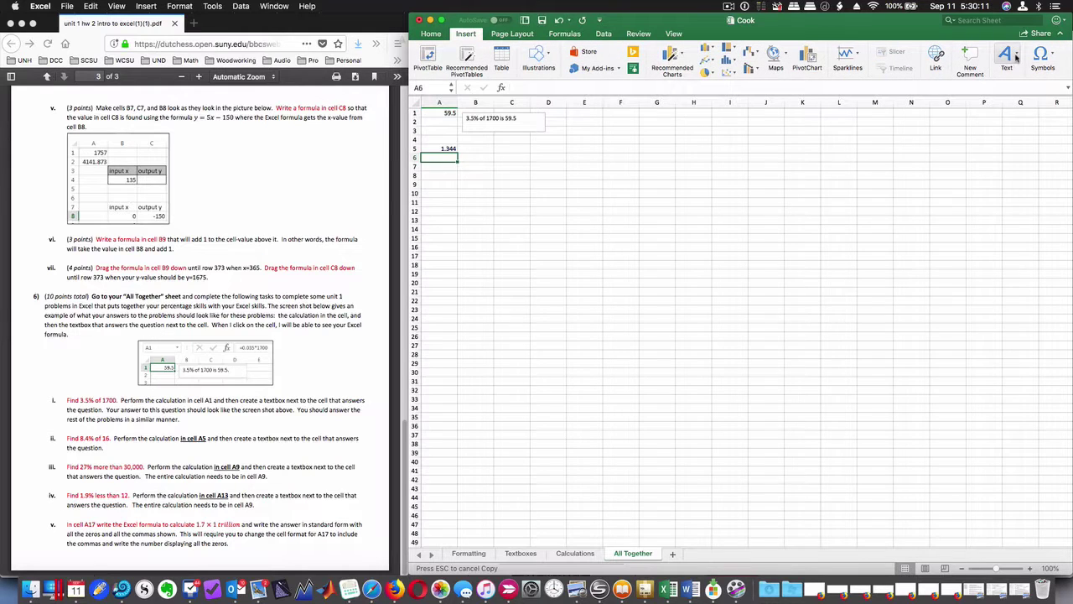
{"action": "left_click", "coordinate": [1017, 57]}
{"action": "left_click", "coordinate": [967, 96]}
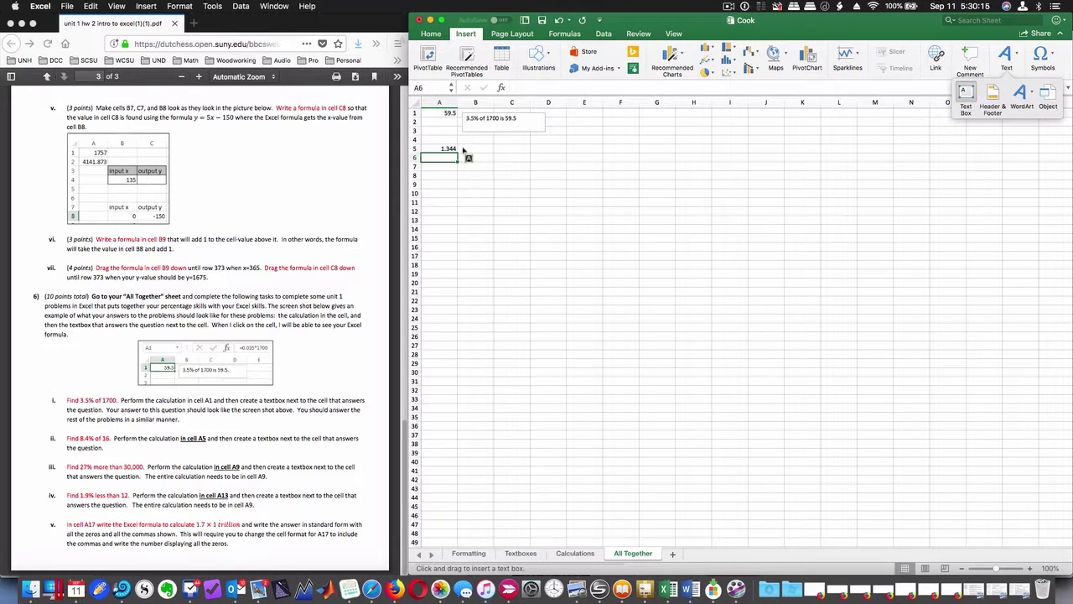
{"action": "left_click_drag", "start_coordinate": [463, 149], "coordinate": [545, 166]}
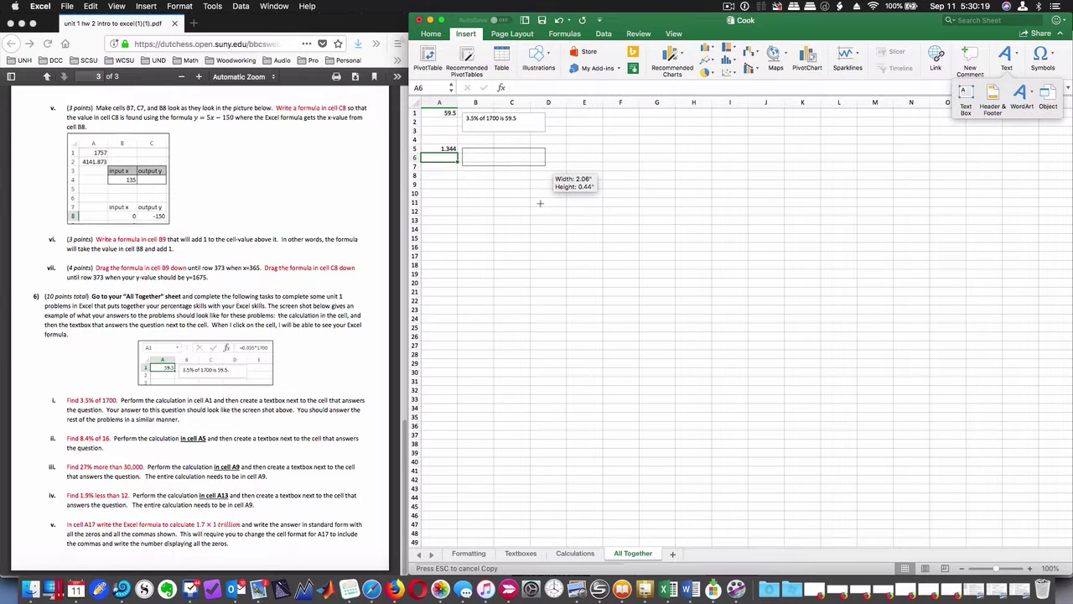
{"action": "left_click_drag", "start_coordinate": [540, 203], "coordinate": [544, 201]}
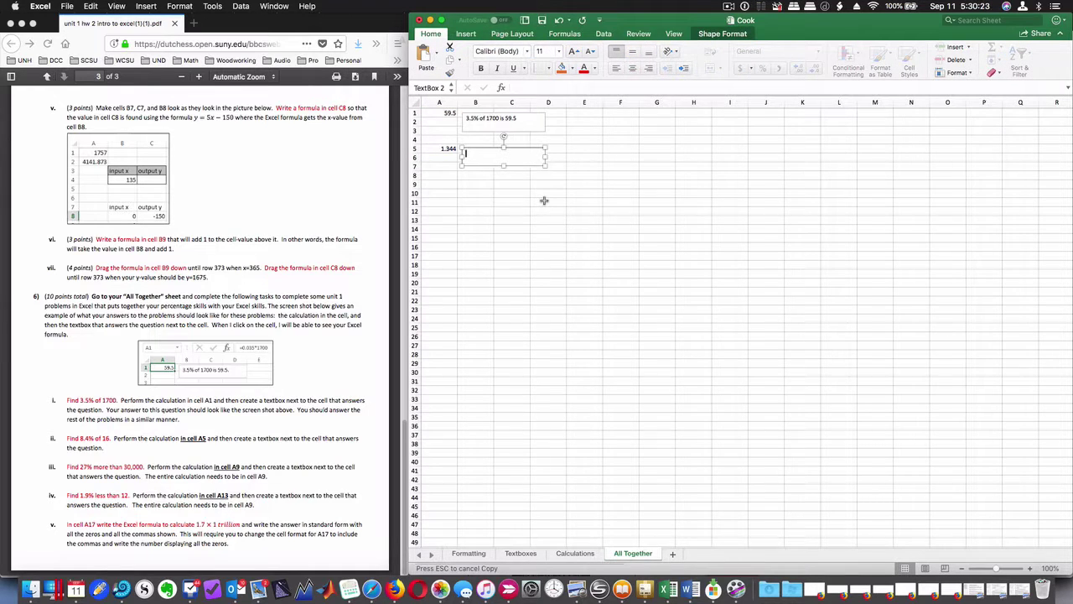
{"action": "type", "text": "8.4%"}
{"action": "type", "text": " of"}
{"action": "type", "text": " 16 is 1.3"}
{"action": "type", "text": "44"}
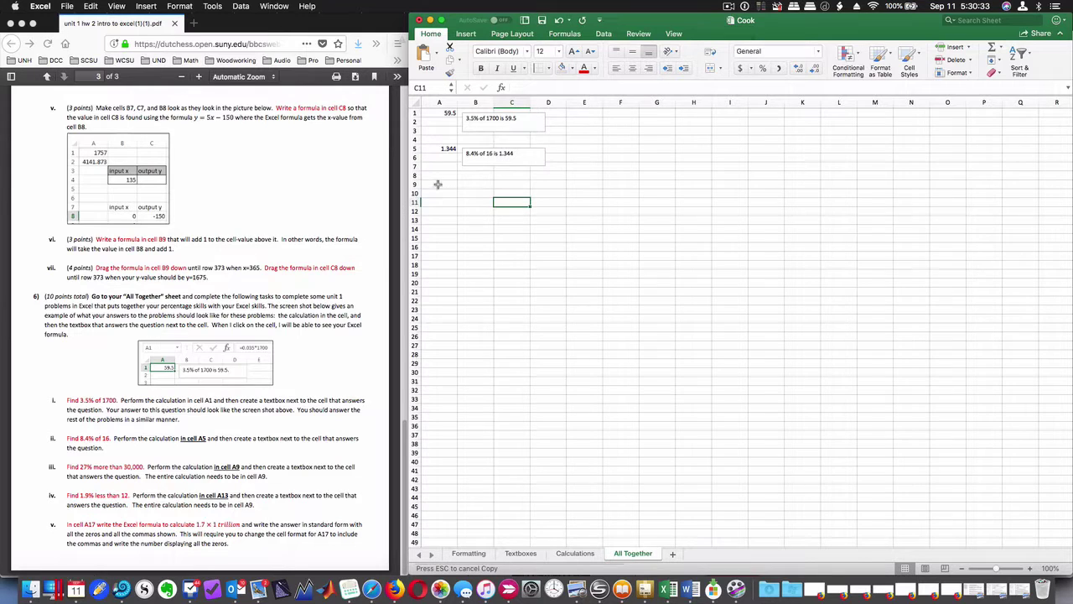
{"action": "key", "text": "Escape"}
Enter =.27*30000 in cell A9 so it shows 8100
{"action": "left_click", "coordinate": [438, 183]}
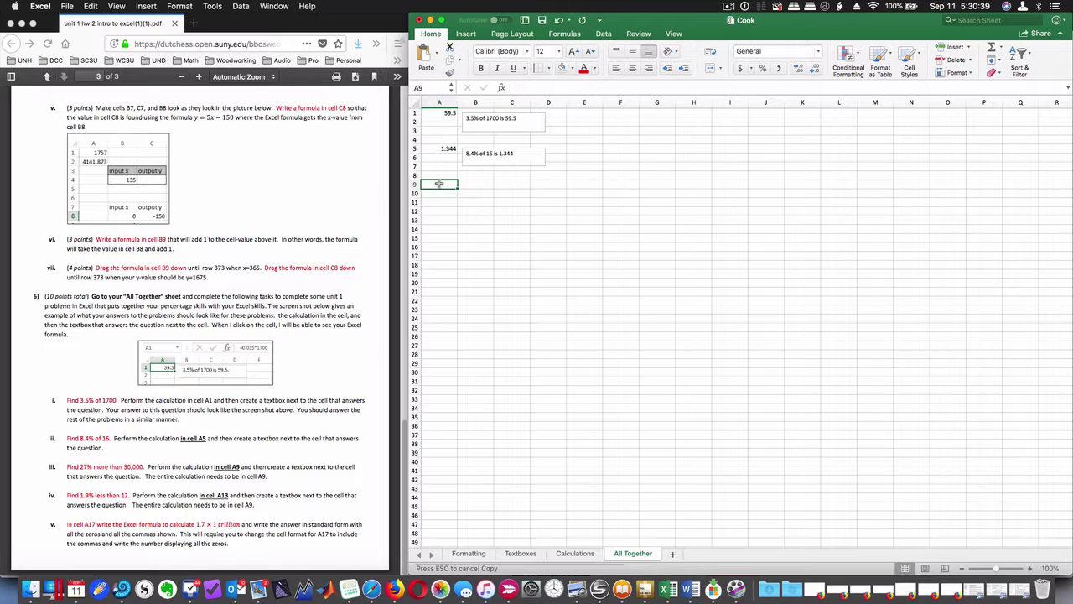
{"action": "type", "text": "=.27*"}
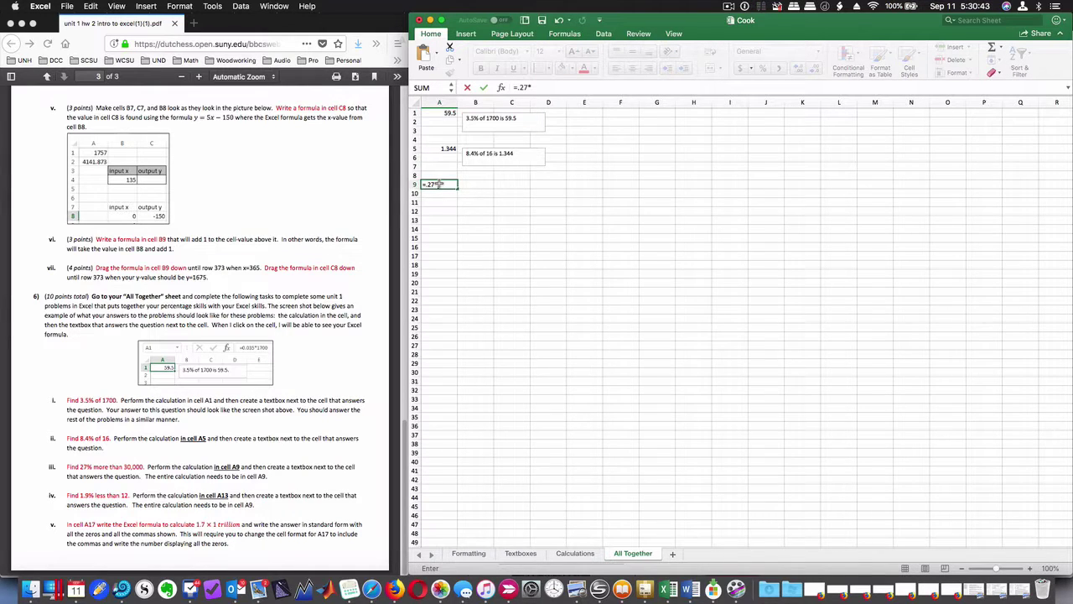
{"action": "type", "text": "30000"}
{"action": "key", "text": "Return"}
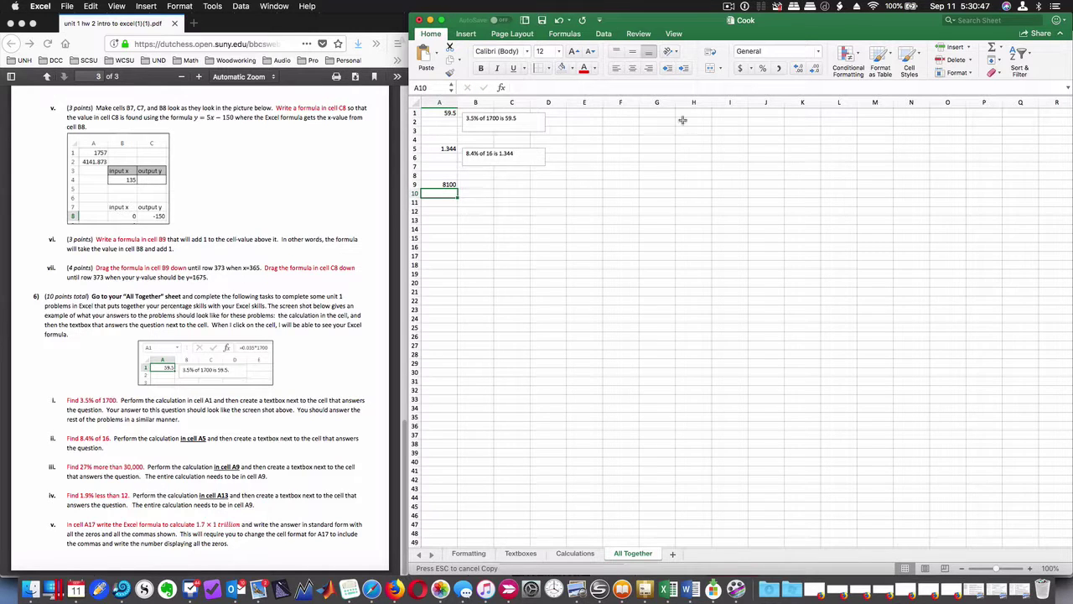
{"action": "key", "text": "Up"}
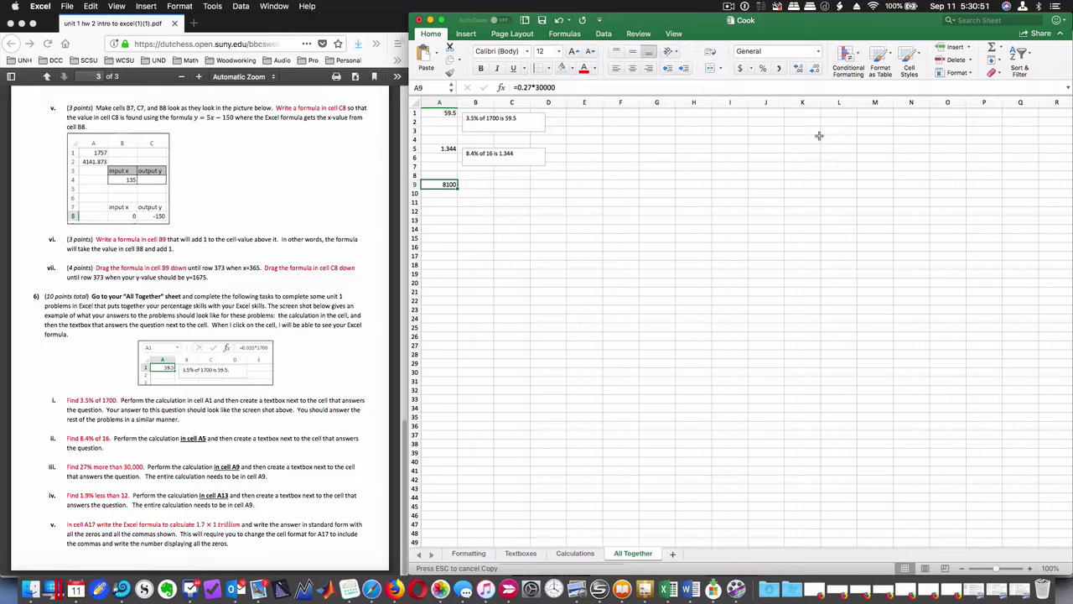
Add a text box beside A9 reading '27% of 30,000 is 8100'
{"action": "left_click", "coordinate": [465, 38]}
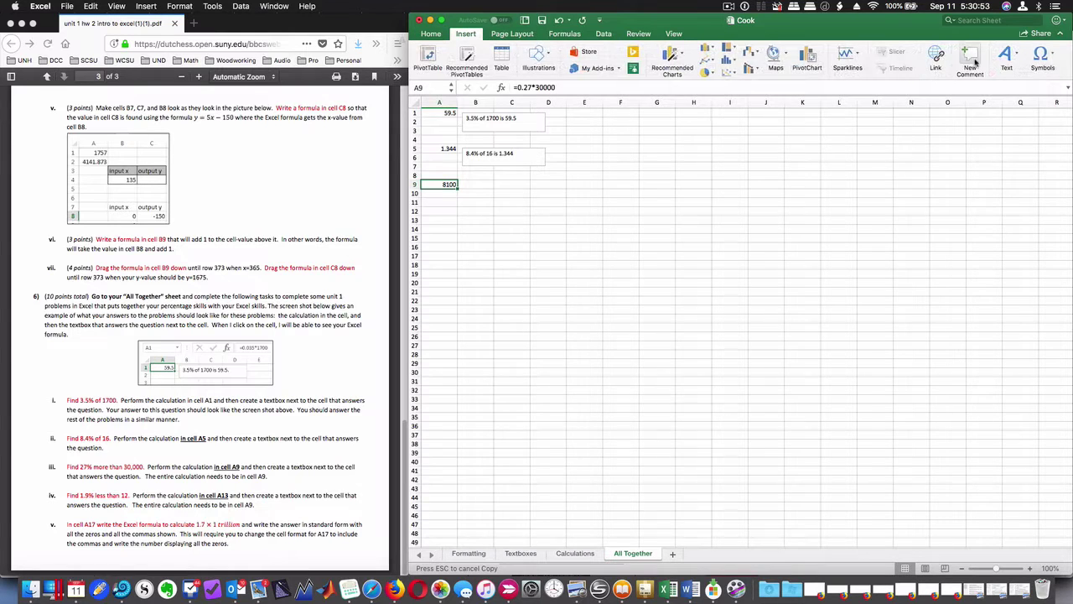
{"action": "left_click", "coordinate": [1006, 59]}
{"action": "left_click", "coordinate": [966, 94]}
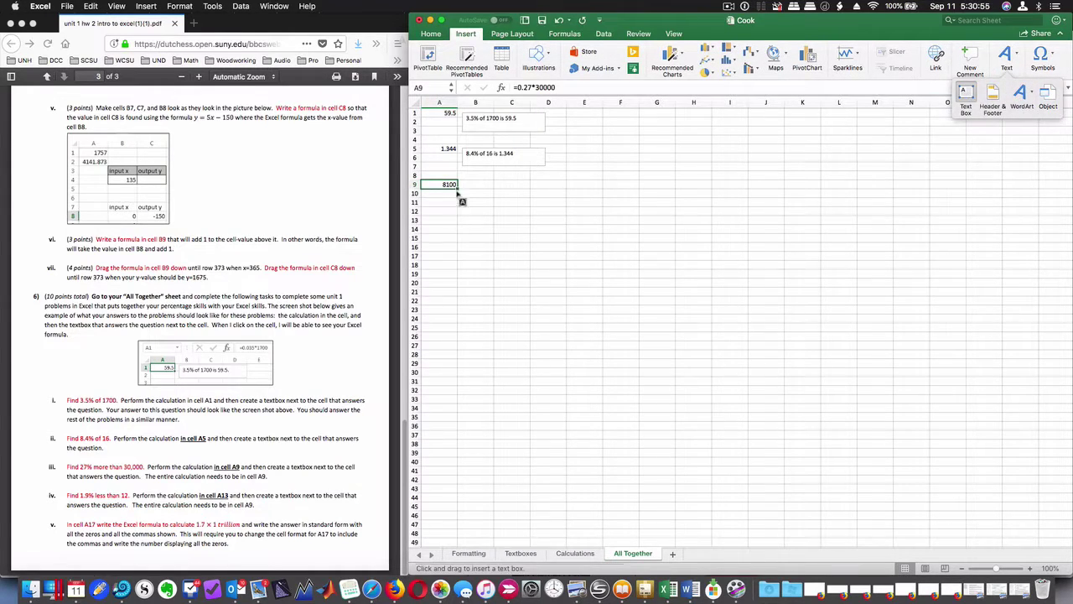
{"action": "left_click_drag", "start_coordinate": [462, 186], "coordinate": [545, 204]}
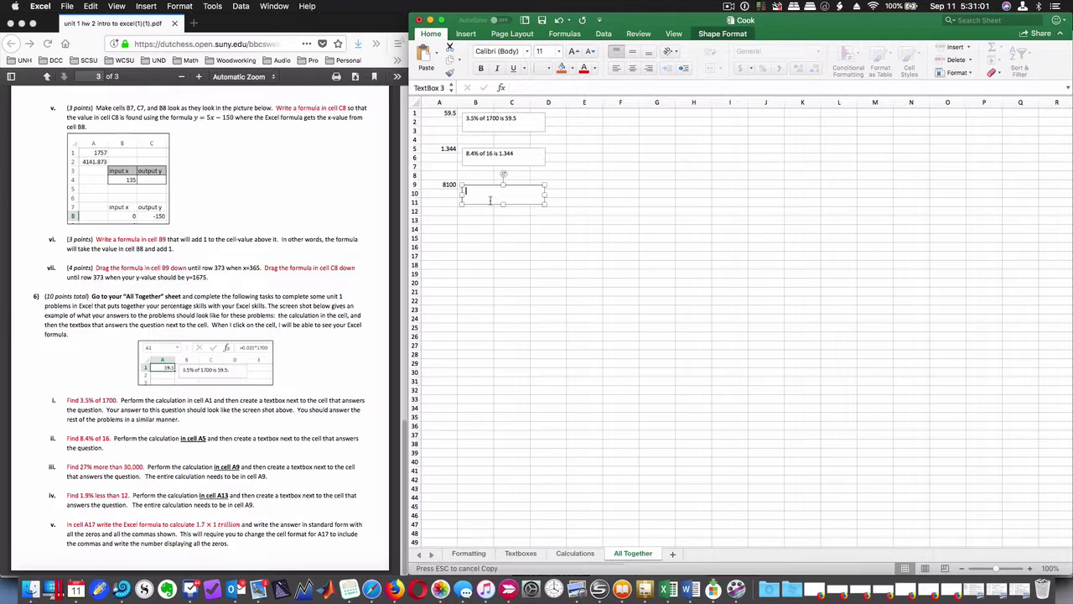
{"action": "type", "text": "27% of"}
{"action": "type", "text": " 30,0"}
{"action": "type", "text": "00 is "}
{"action": "type", "text": "8100"}
{"action": "left_click", "coordinate": [497, 211]}
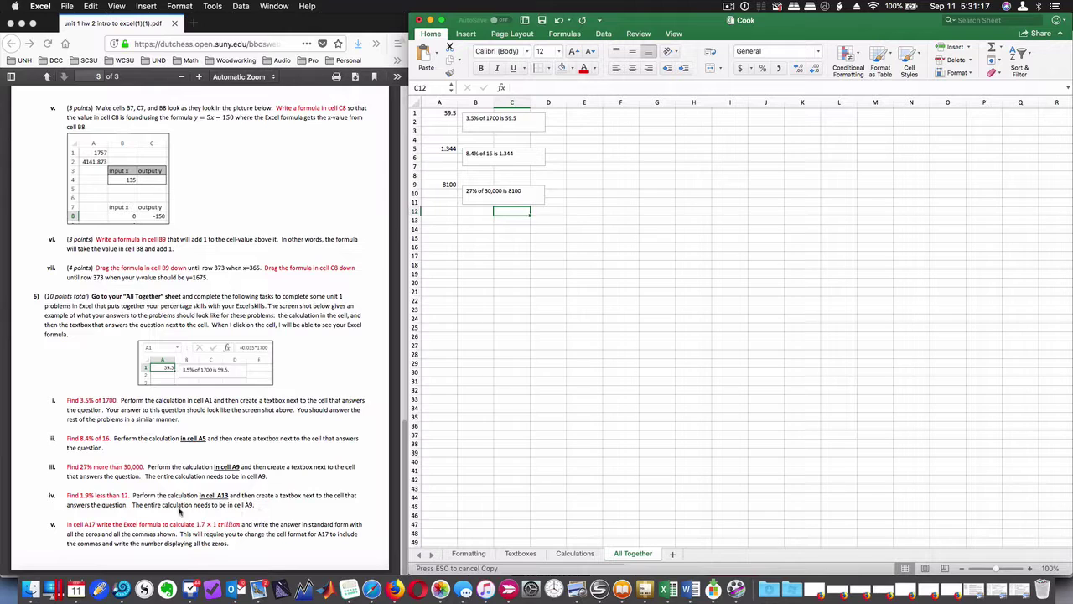
Commit =1.9 in cell A13 for the 1.9% less than 12 problem, then reselect A13
{"action": "left_click", "coordinate": [437, 221]}
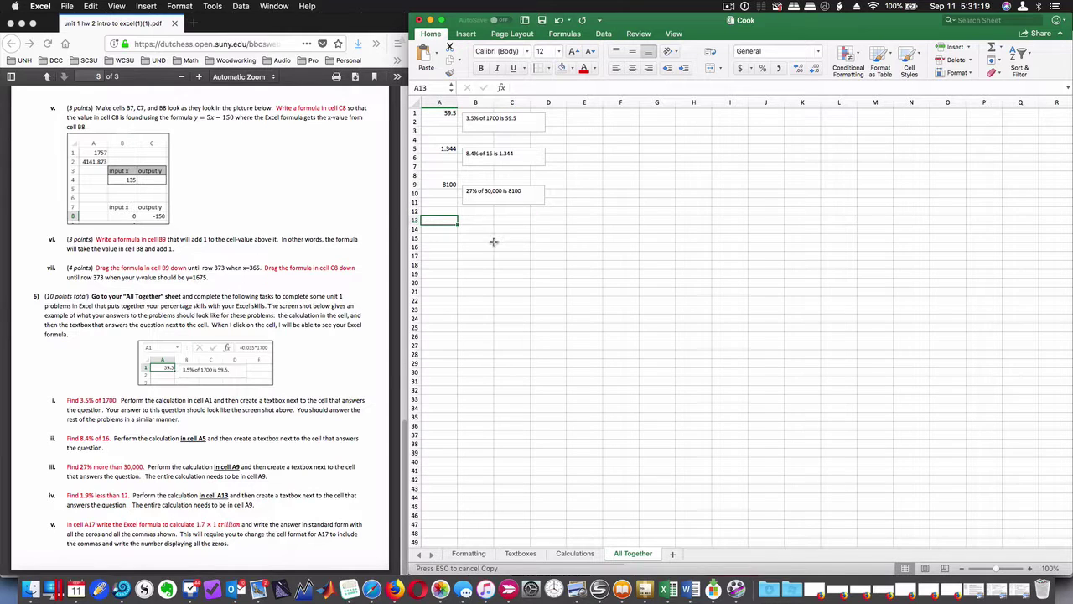
{"action": "type", "text": "=1.9"}
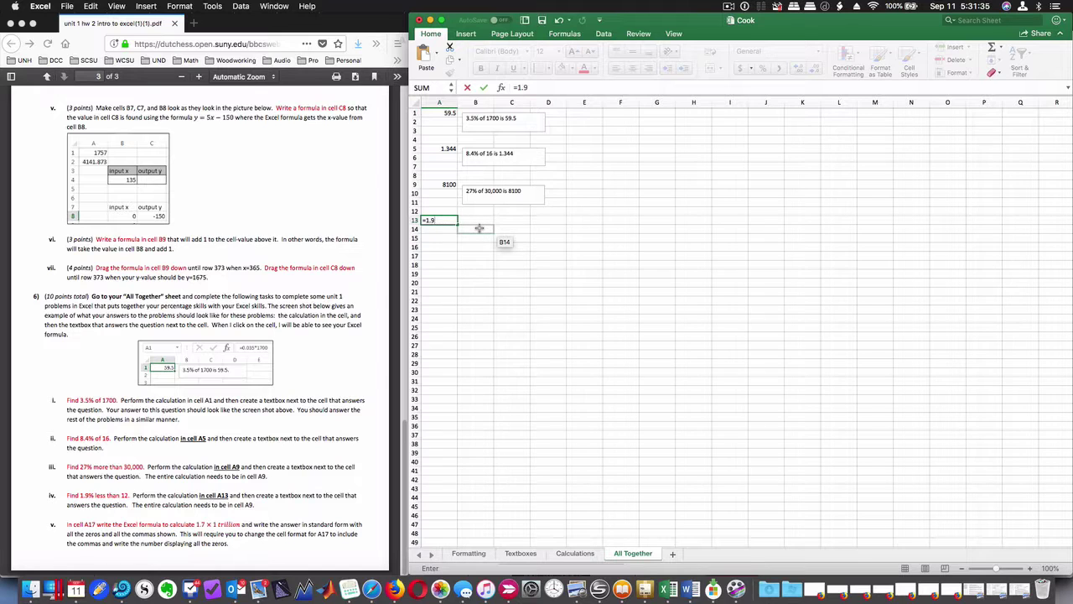
{"action": "key", "text": "Up"}
{"action": "key", "text": "Up"}
{"action": "key", "text": "Up"}
{"action": "key", "text": "super+c"}
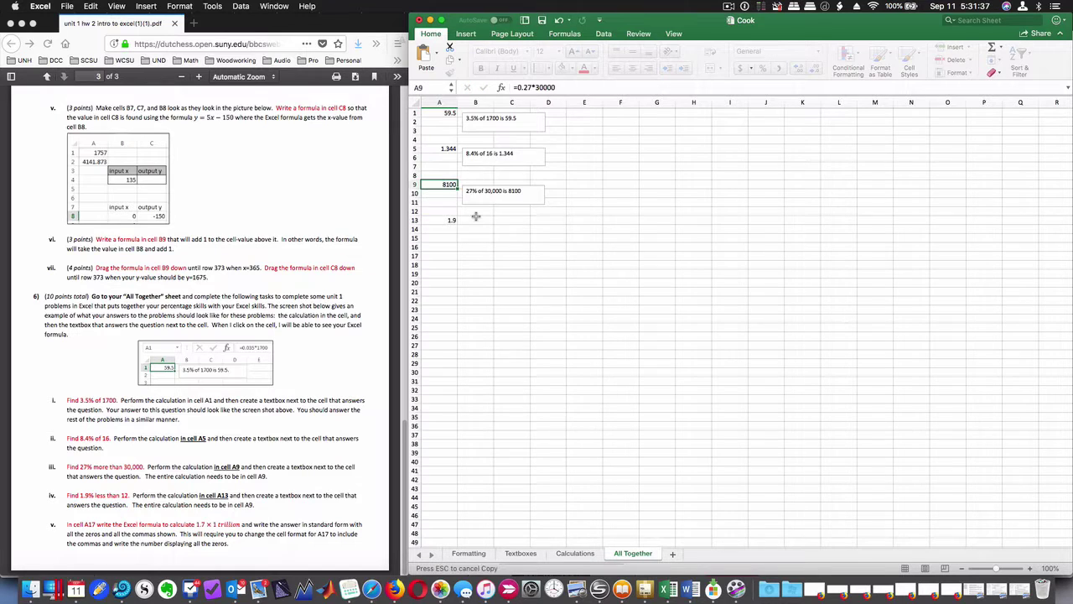
{"action": "left_click", "coordinate": [452, 220]}
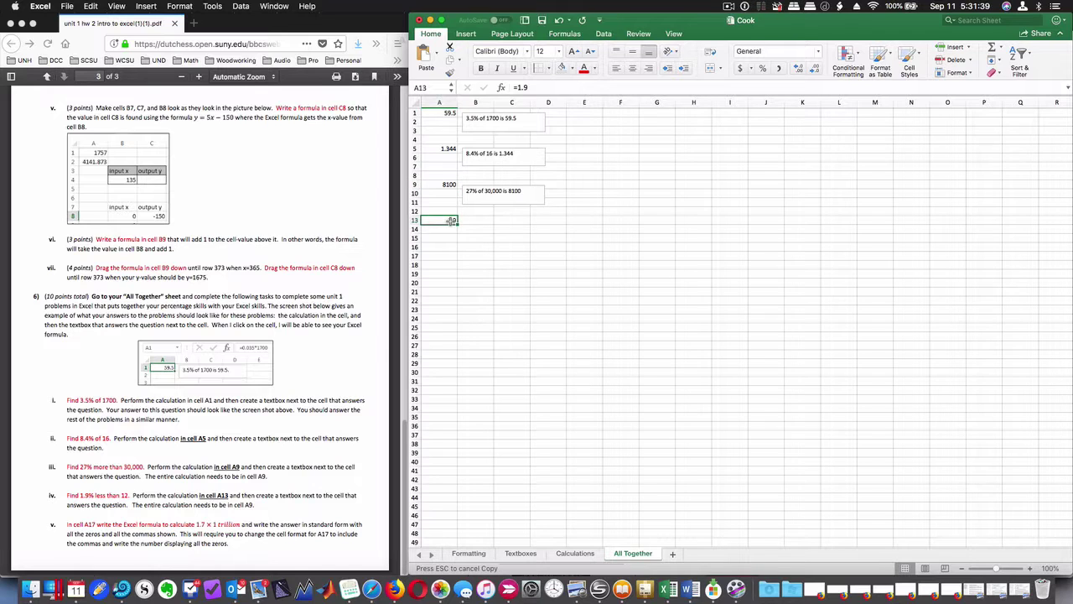
Edit the A9 answer text to '27% increase of 30,000 is', deleting the trailing 8100
{"action": "left_click", "coordinate": [489, 191]}
{"action": "double_click", "coordinate": [493, 191]}
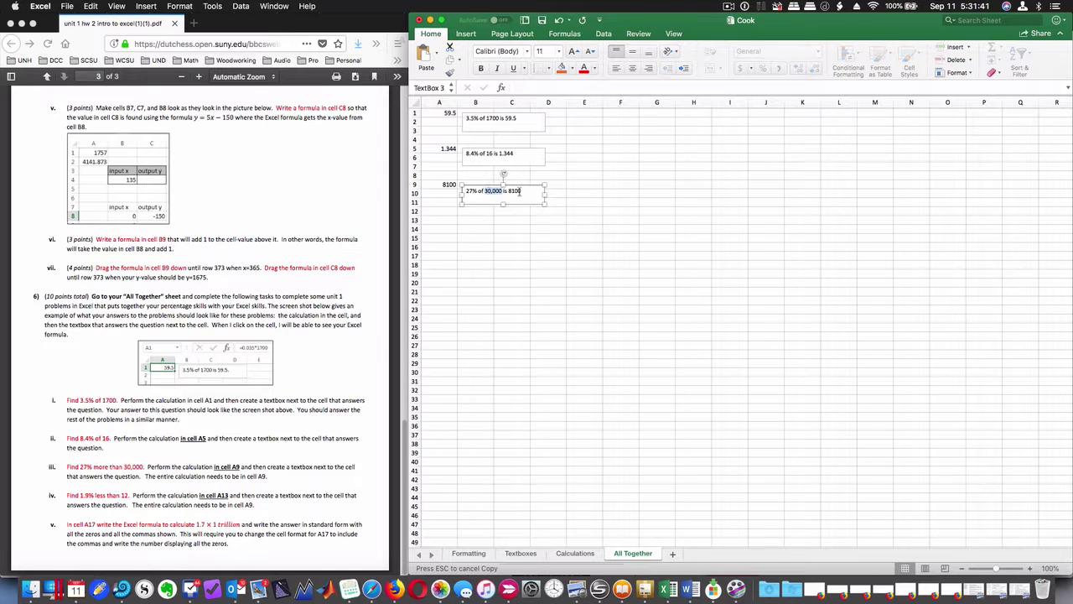
{"action": "left_click_drag", "start_coordinate": [521, 191], "coordinate": [463, 192]}
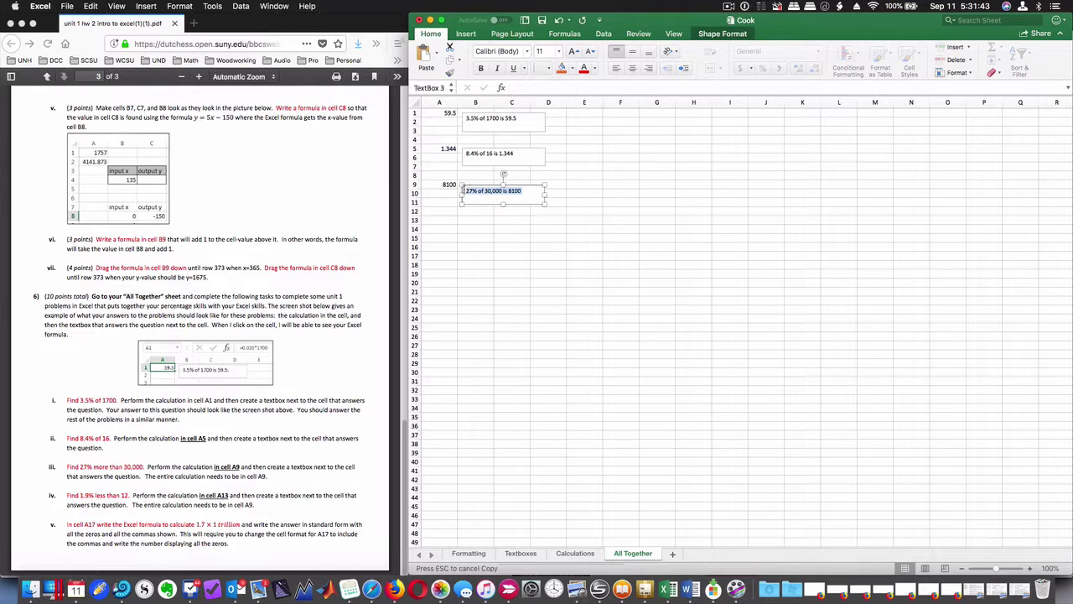
{"action": "left_click", "coordinate": [479, 191]}
{"action": "key", "text": "BackSpace"}
{"action": "key", "text": "BackSpace"}
{"action": "type", "text": "increase"}
{"action": "type", "text": " of"}
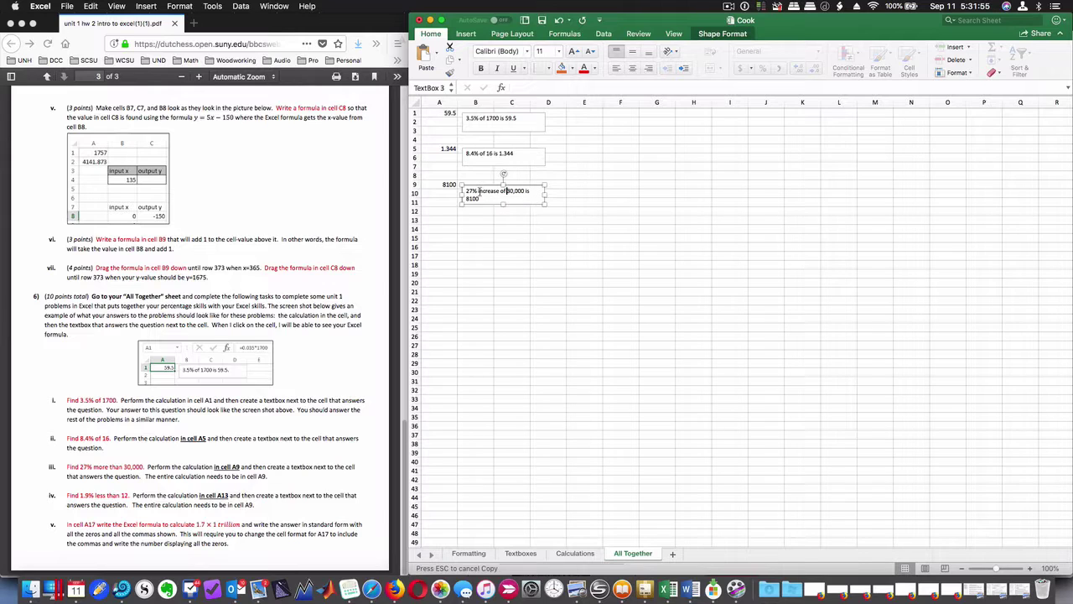
{"action": "key", "text": "Right"}
{"action": "key", "text": "Right"}
{"action": "key", "text": "Right"}
{"action": "left_click", "coordinate": [484, 198]}
{"action": "key", "text": "BackSpace"}
{"action": "key", "text": "BackSpace"}
{"action": "key", "text": "BackSpace"}
Leave the text box, review 30000 in A9's =0.27*30000 formula, and show Insert's Text options
{"action": "left_click", "coordinate": [509, 253]}
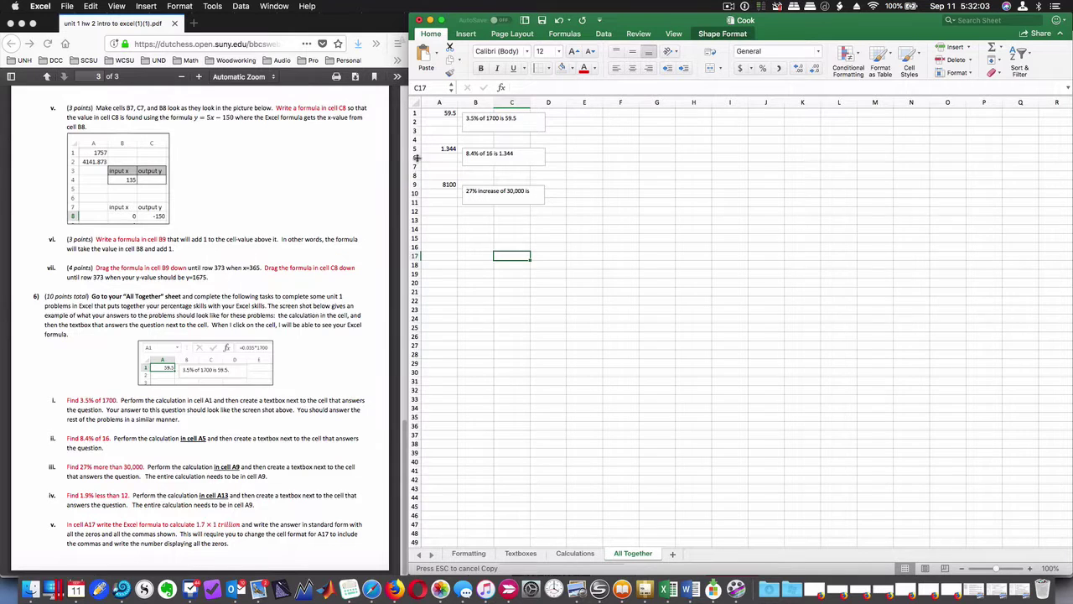
{"action": "left_click", "coordinate": [439, 184]}
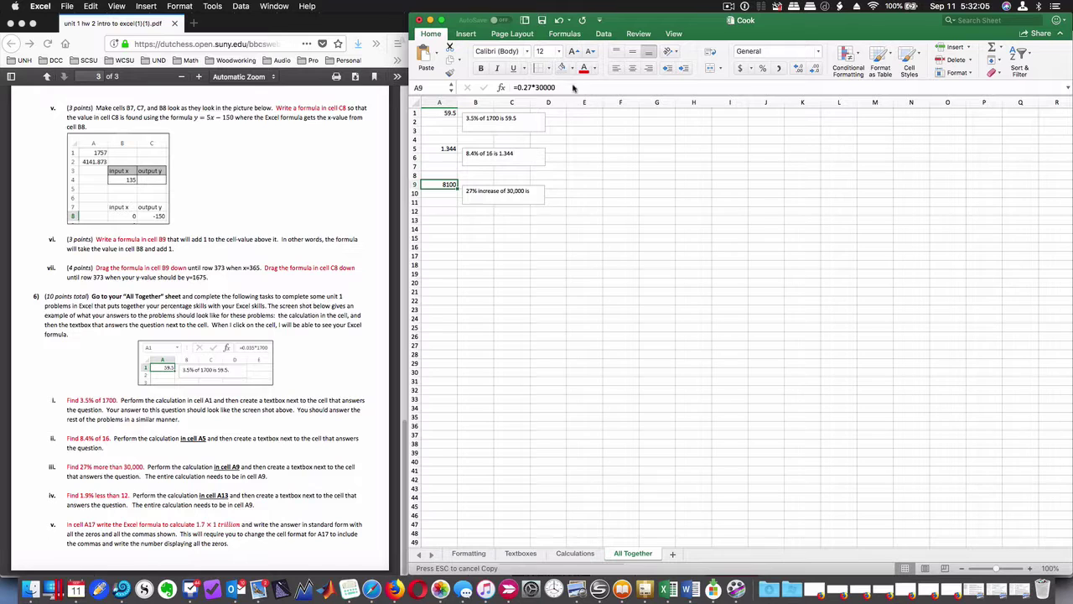
{"action": "mouse_move", "coordinate": [557, 87]}
{"action": "left_mouse_down"}
{"action": "mouse_move", "coordinate": [537, 88]}
{"action": "mouse_move", "coordinate": [679, 111]}
{"action": "left_mouse_up"}
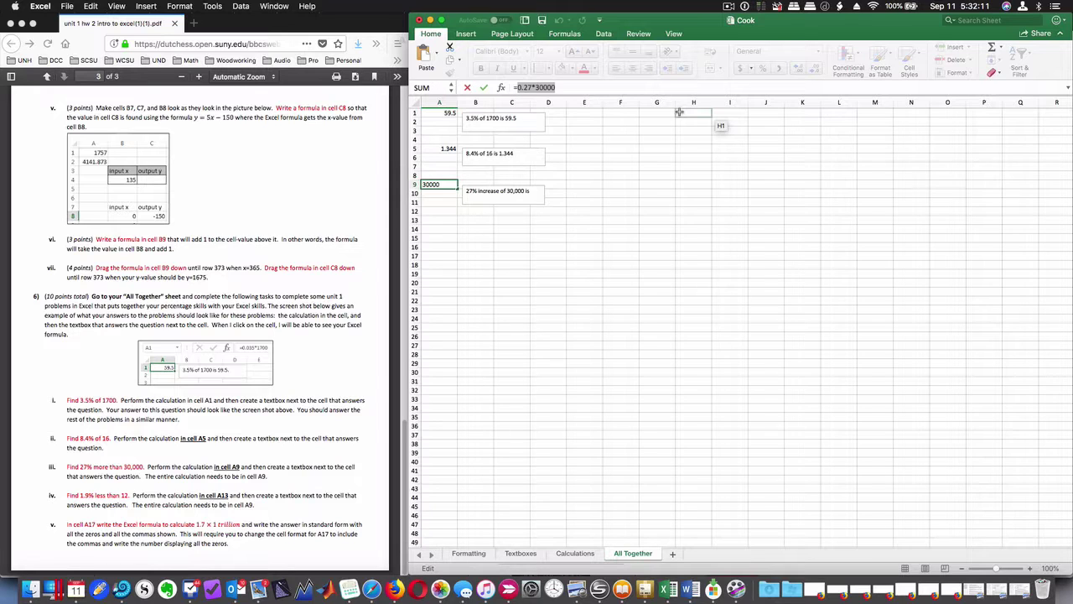
{"action": "left_click_drag", "start_coordinate": [679, 112], "coordinate": [785, 139]}
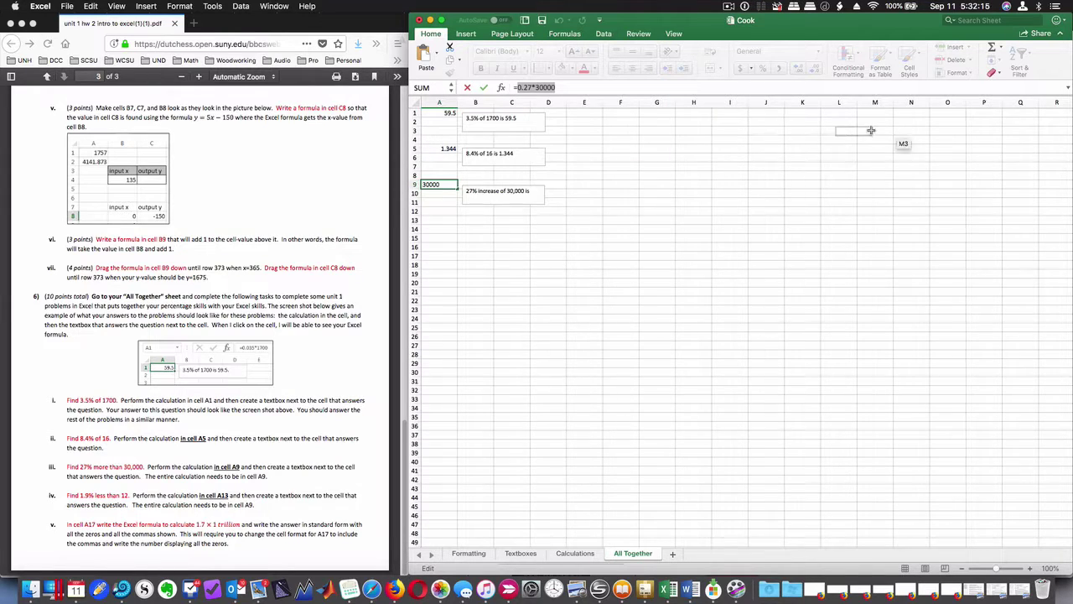
{"action": "left_click_drag", "start_coordinate": [785, 138], "coordinate": [564, 85]}
{"action": "left_click", "coordinate": [466, 35]}
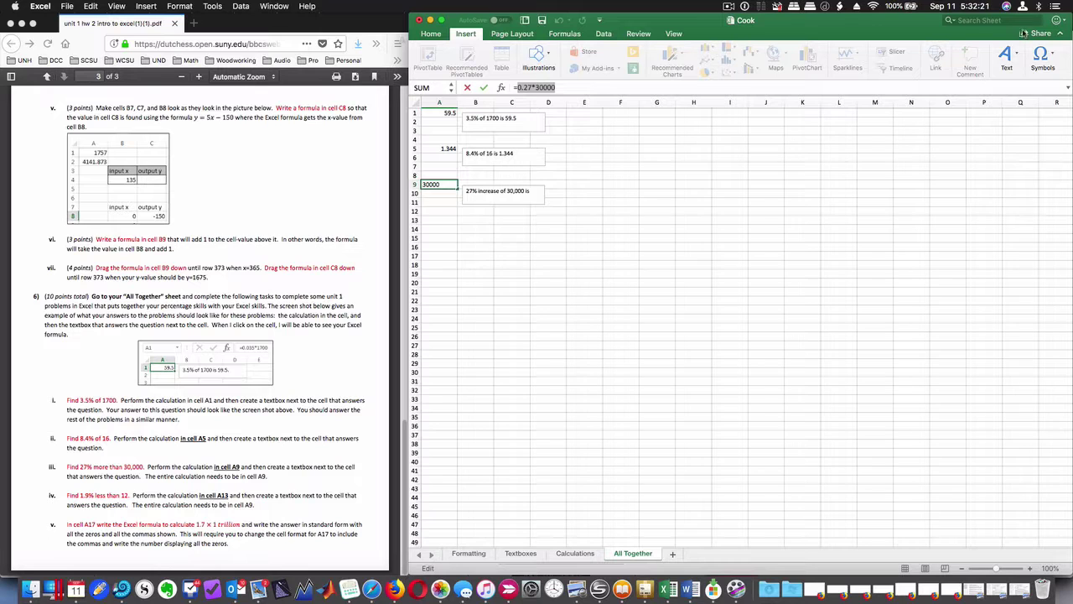
{"action": "left_click", "coordinate": [1007, 55]}
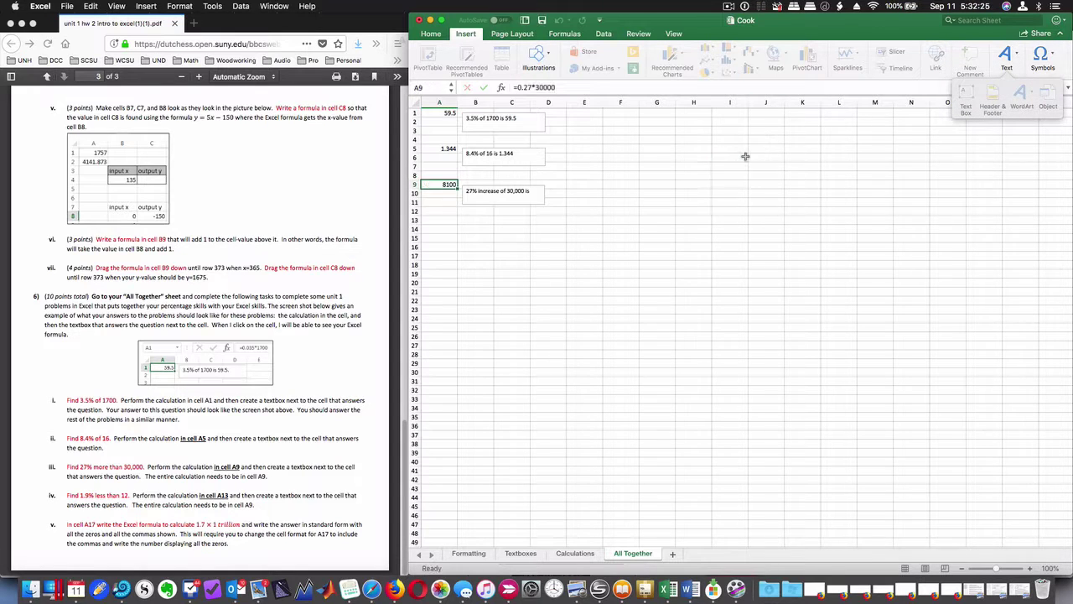
Draw a large empty text box across columns H–M and show the Equation and Symbol choices
{"action": "left_click", "coordinate": [744, 158]}
{"action": "left_click", "coordinate": [1007, 58]}
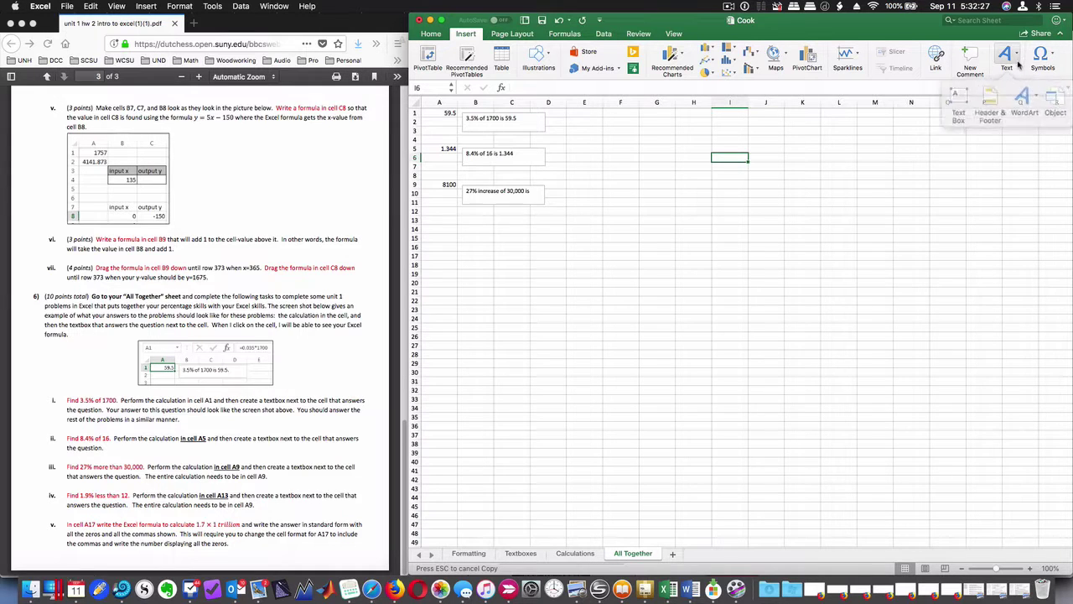
{"action": "left_click", "coordinate": [960, 97]}
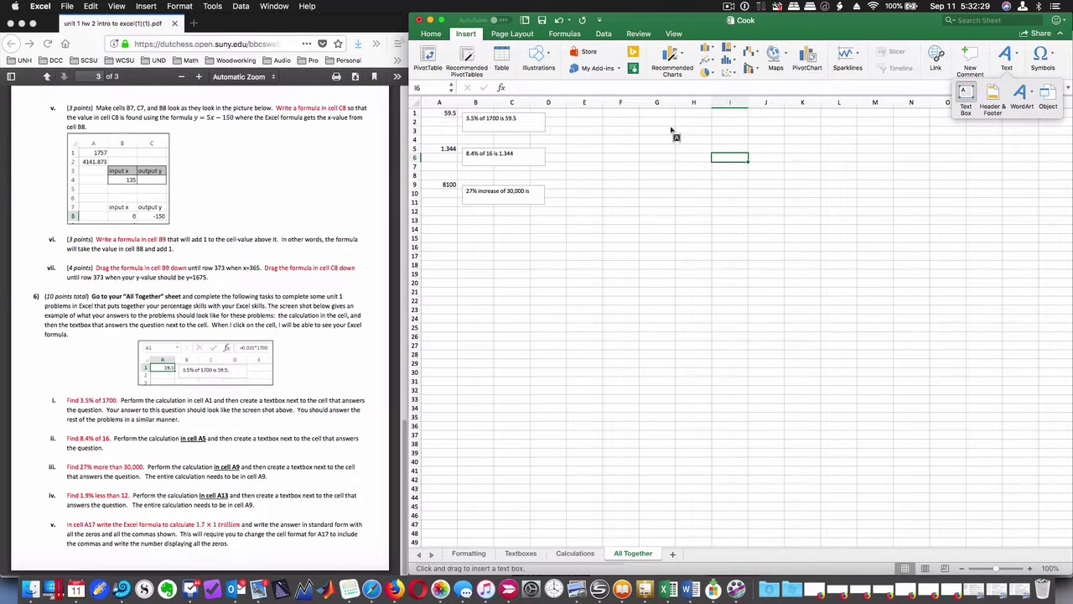
{"action": "mouse_move", "coordinate": [672, 126]}
{"action": "left_mouse_down"}
{"action": "mouse_move", "coordinate": [672, 218]}
{"action": "mouse_move", "coordinate": [918, 352]}
{"action": "left_mouse_up"}
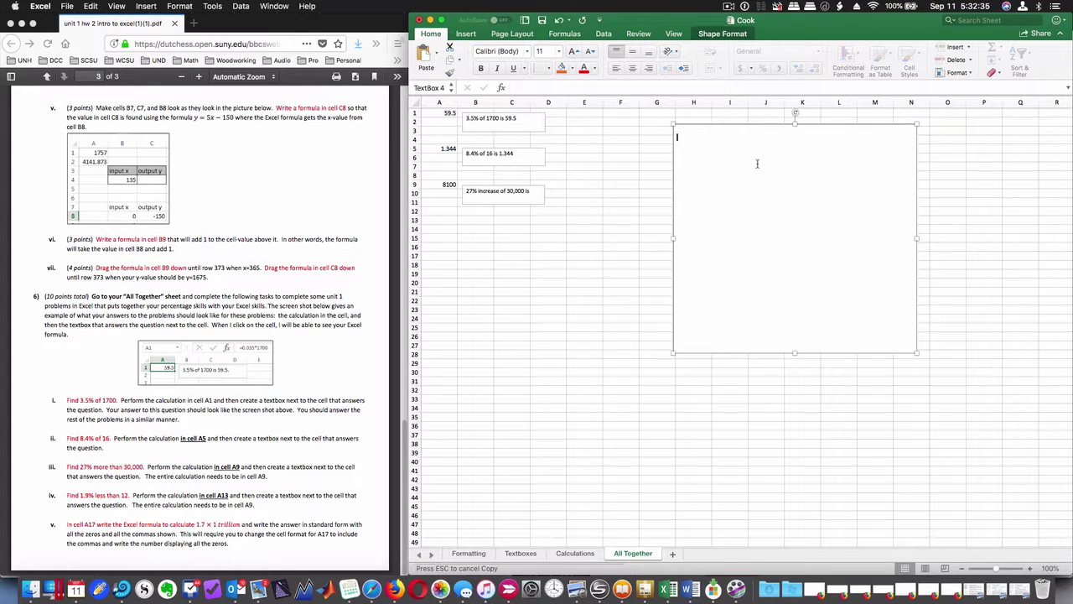
{"action": "left_click", "coordinate": [468, 37]}
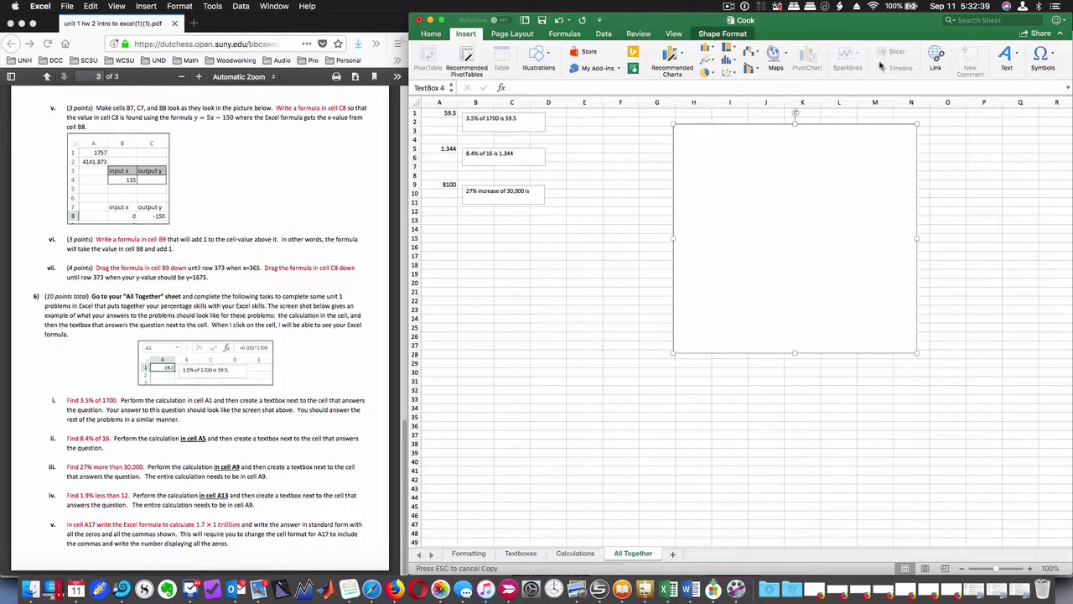
{"action": "left_click", "coordinate": [1050, 55]}
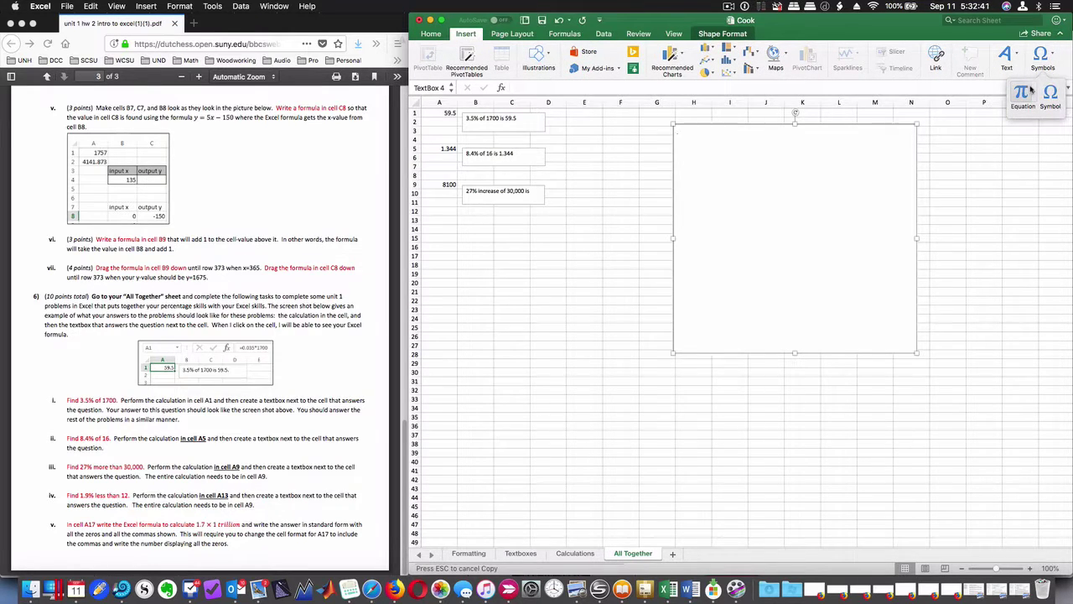
Replace the sample equation with %Δ= using the delta and equals symbols
{"action": "left_click", "coordinate": [1034, 91]}
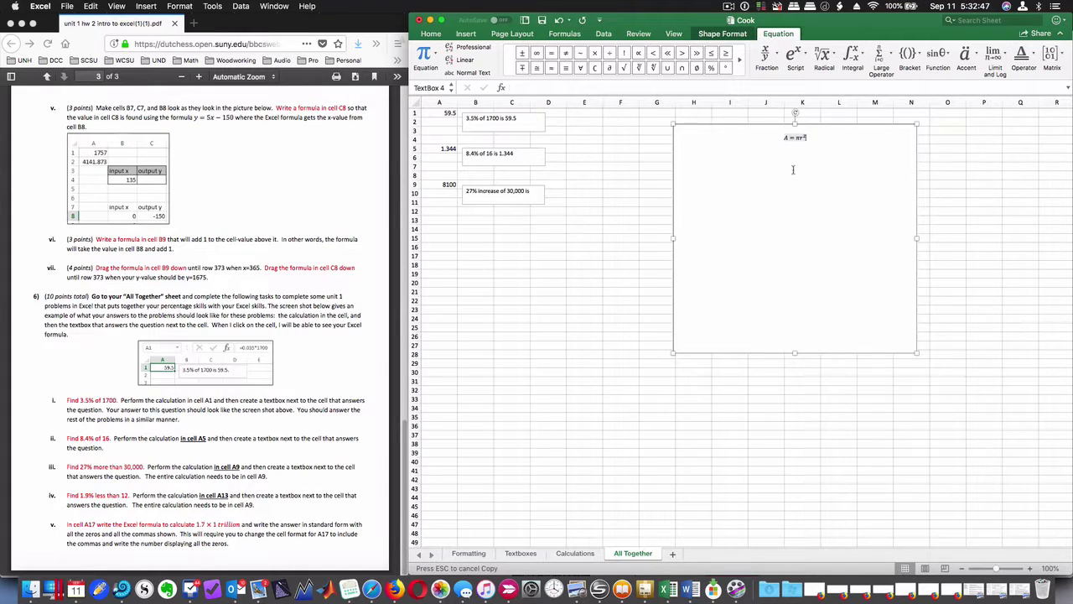
{"action": "key", "text": "BackSpace"}
{"action": "key", "text": "BackSpace"}
{"action": "key", "text": "BackSpace"}
{"action": "key", "text": "BackSpace"}
{"action": "key", "text": "BackSpace"}
{"action": "type", "text": "%"}
{"action": "left_click", "coordinate": [1034, 55]}
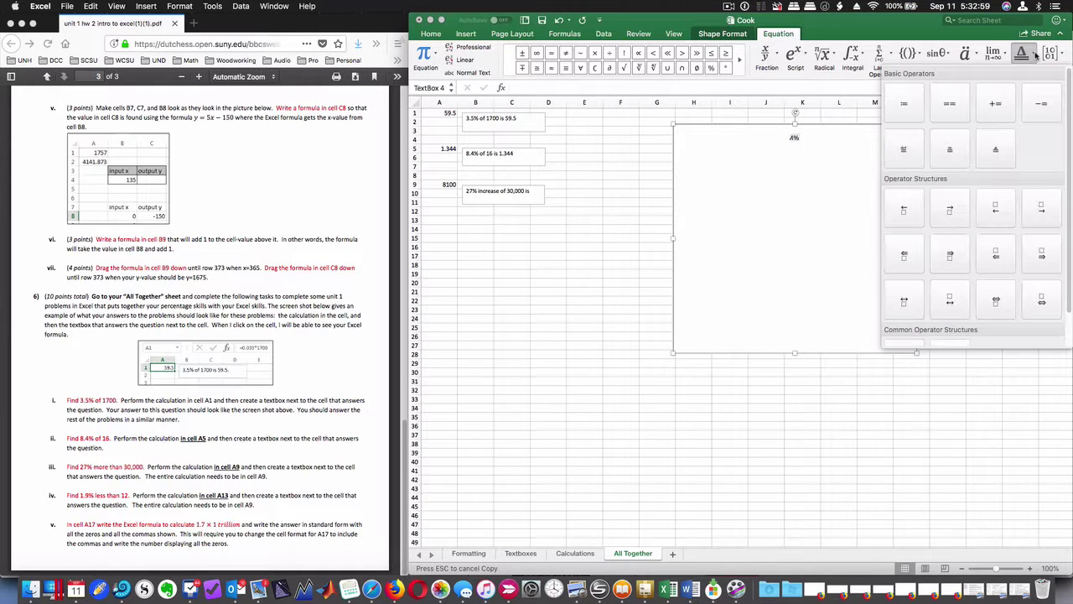
{"action": "left_click", "coordinate": [1036, 55]}
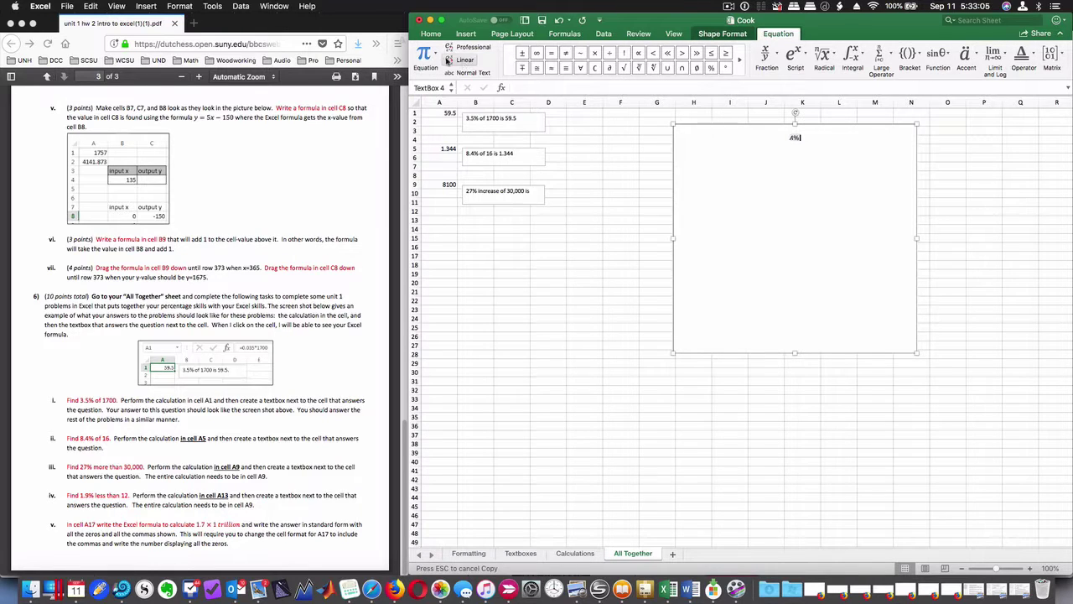
{"action": "left_click", "coordinate": [738, 60]}
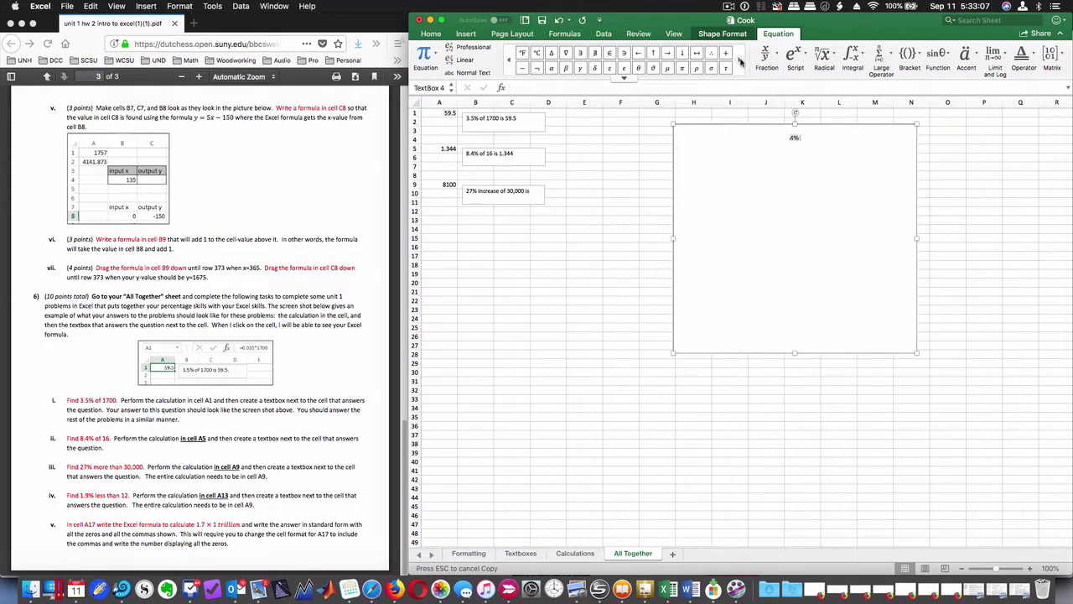
{"action": "left_click", "coordinate": [551, 52]}
{"action": "left_click", "coordinate": [811, 145]}
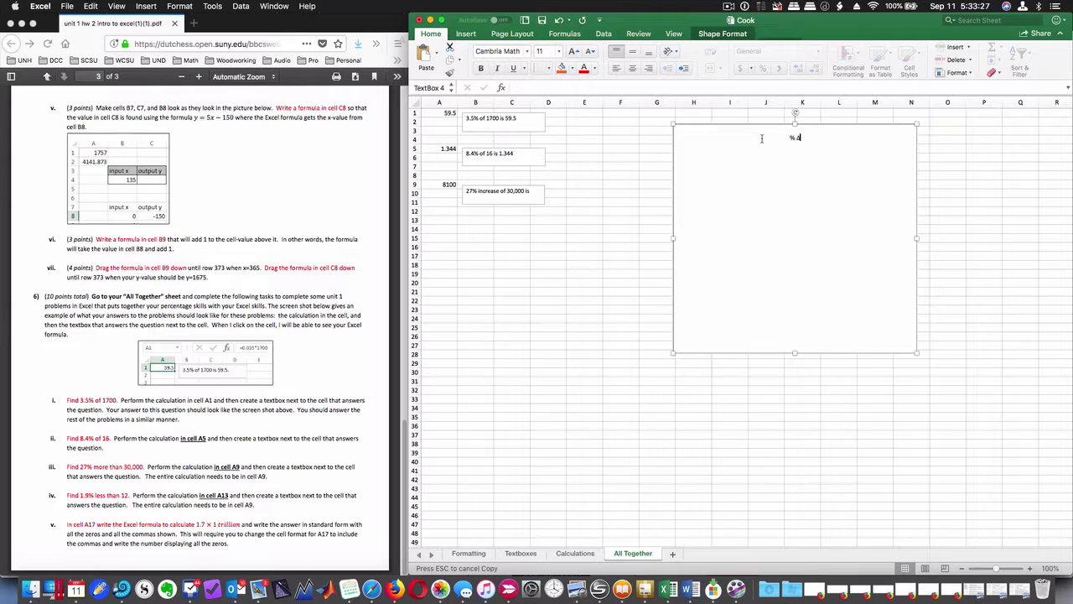
{"action": "key", "text": "BackSpace"}
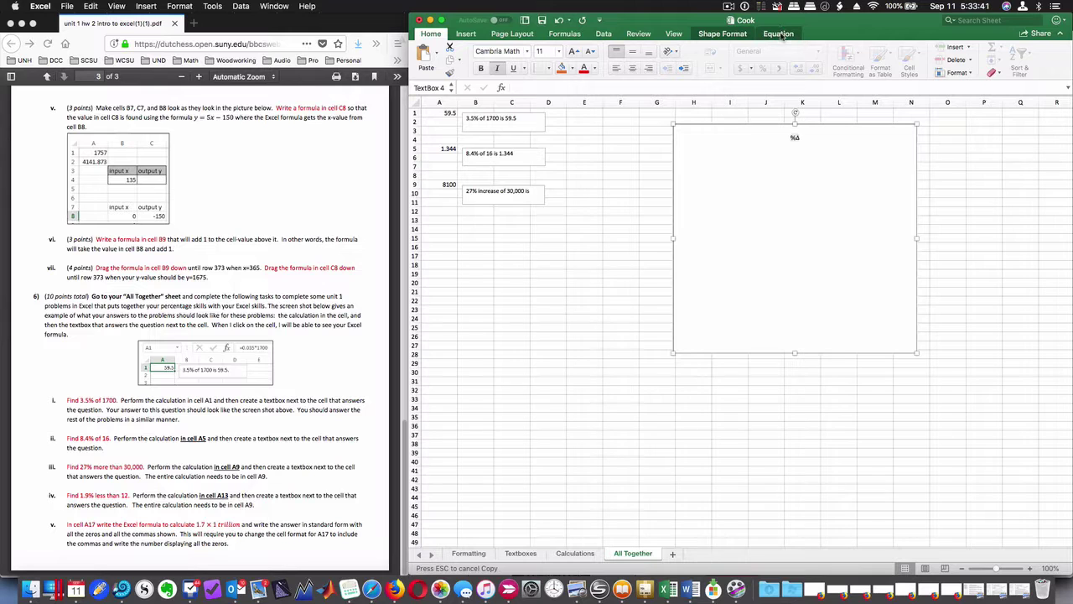
{"action": "left_click", "coordinate": [780, 36]}
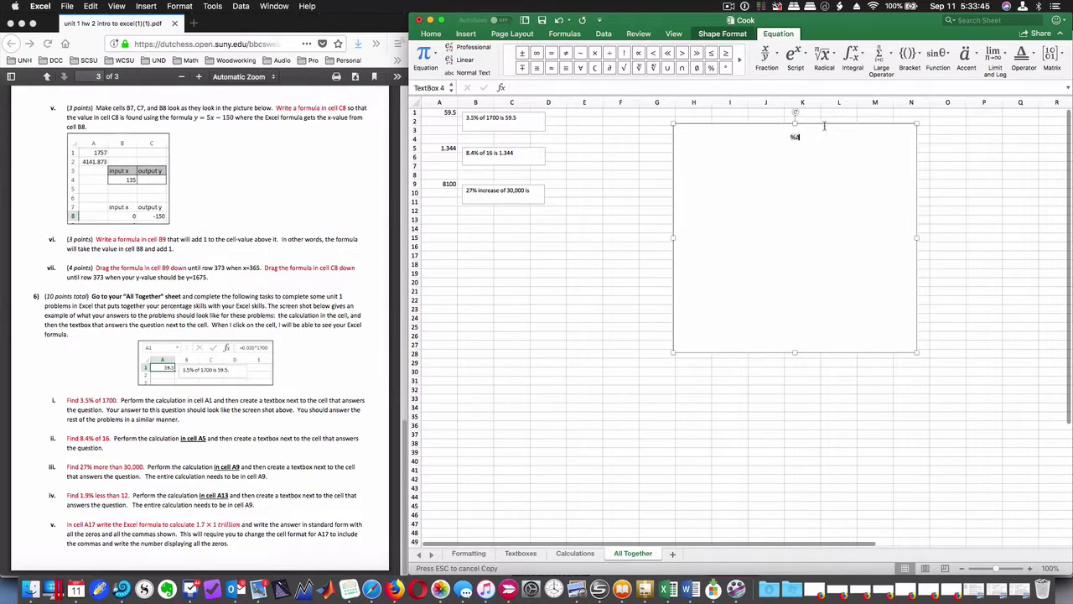
{"action": "mouse_move", "coordinate": [624, 77]}
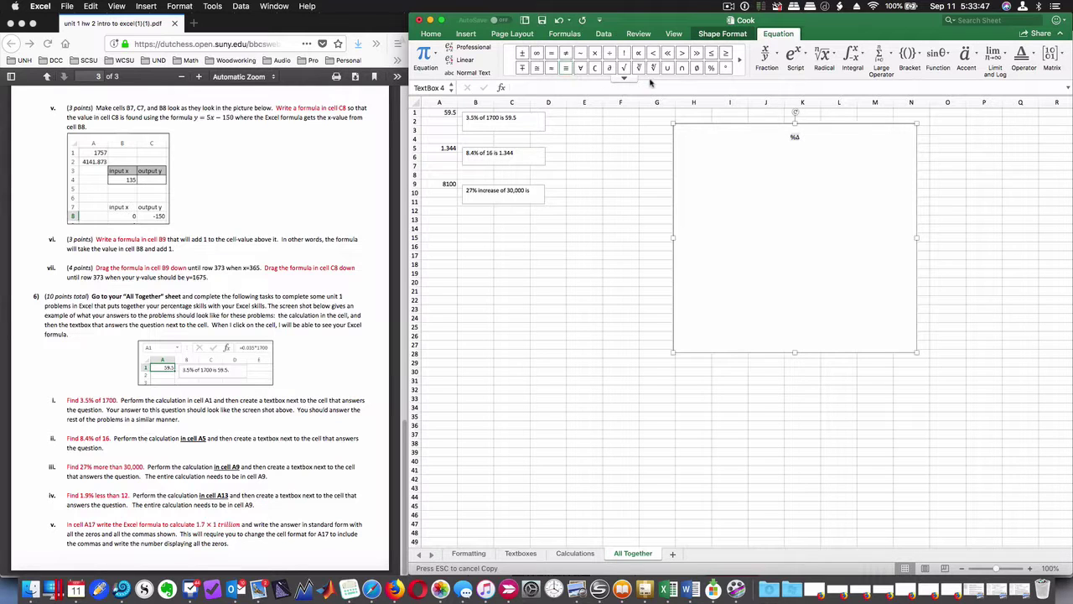
{"action": "left_click", "coordinate": [551, 53]}
Add the stacked fraction (new−original)/original followed by *100 after %Δ=
{"action": "left_click", "coordinate": [780, 56]}
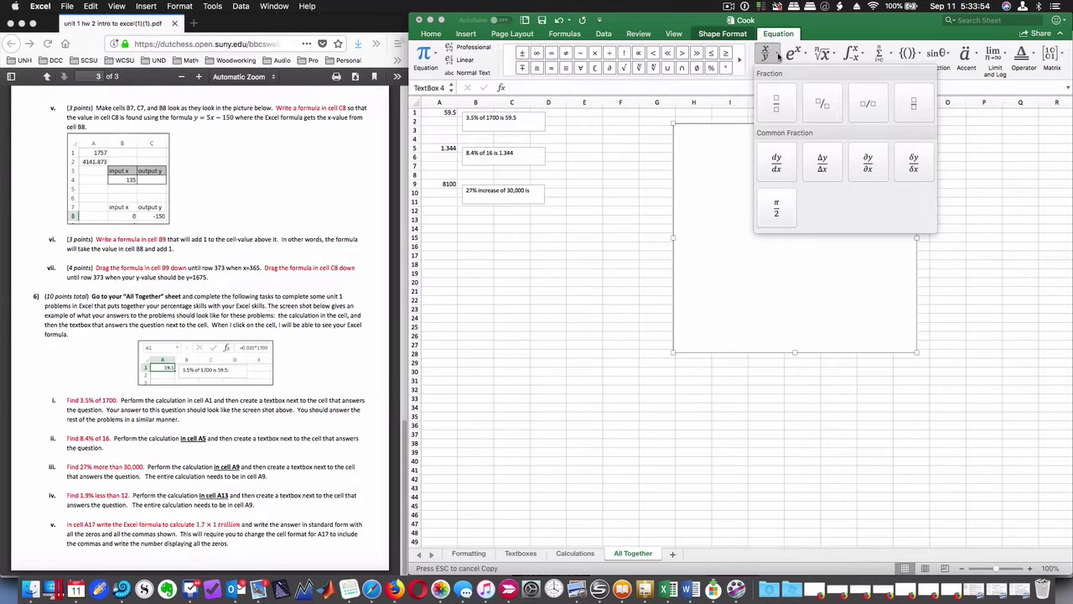
{"action": "left_click", "coordinate": [785, 104]}
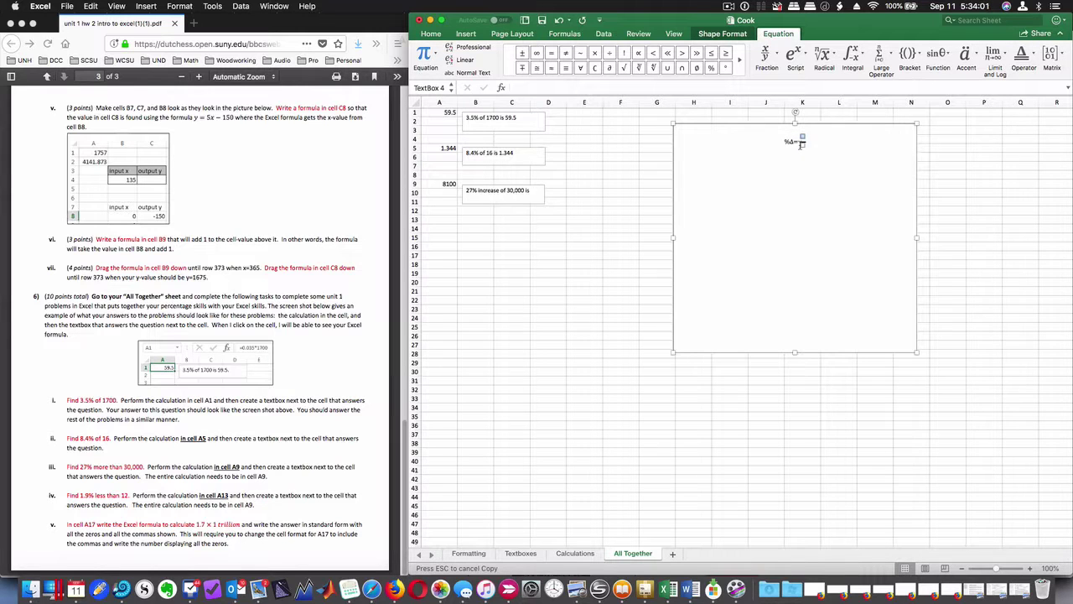
{"action": "type", "text": "new"}
{"action": "type", "text": "-o"}
{"action": "key", "text": "BackSpace"}
{"action": "type", "text": "or"}
{"action": "type", "text": "iginal"}
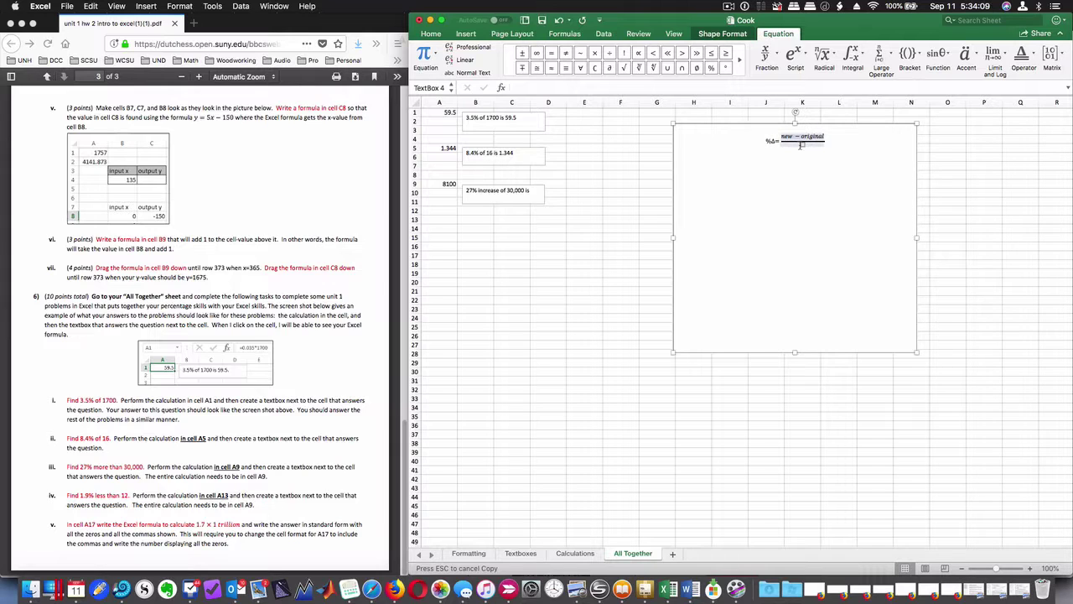
{"action": "left_click", "coordinate": [801, 145]}
{"action": "type", "text": "o"}
{"action": "type", "text": "ri"}
{"action": "type", "text": "ginal"}
{"action": "key", "text": "Right"}
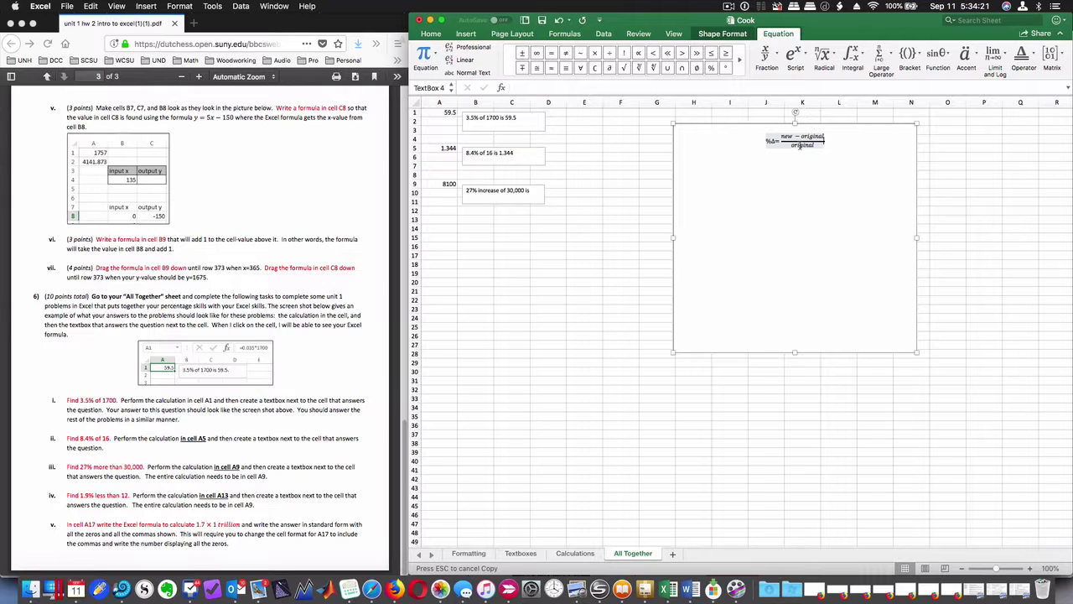
{"action": "type", "text": "*"}
{"action": "type", "text": "100"}
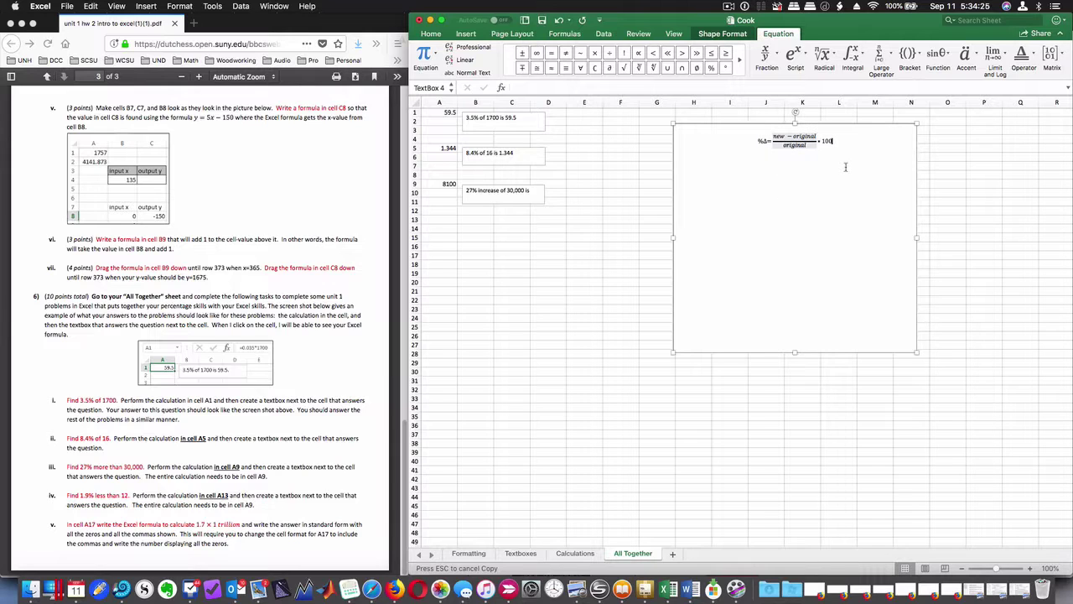
{"action": "key", "text": "Return"}
{"action": "key", "text": "Return"}
{"action": "key", "text": "Return"}
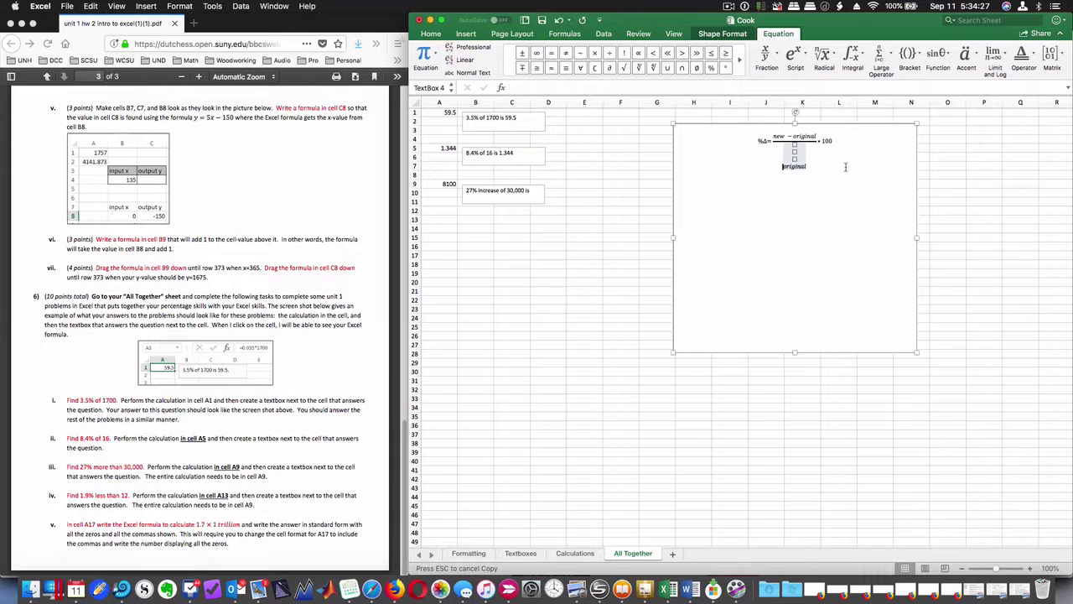
{"action": "key", "text": "BackSpace"}
{"action": "key", "text": "BackSpace"}
{"action": "key", "text": "BackSpace"}
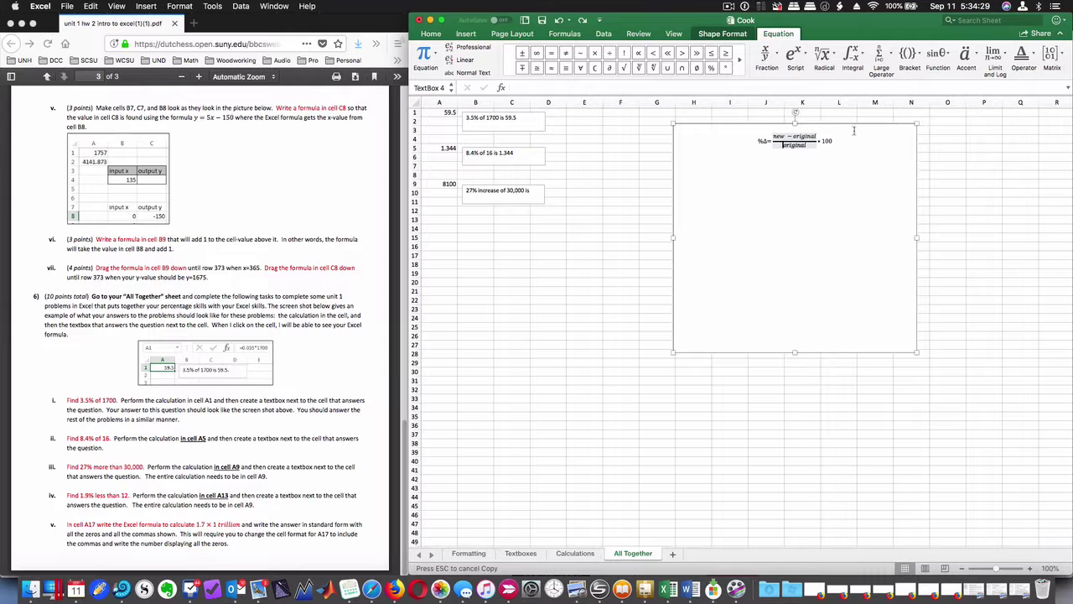
Add a centred blank line below the equation
{"action": "left_click", "coordinate": [852, 145]}
{"action": "left_click_drag", "start_coordinate": [852, 144], "coordinate": [761, 138]}
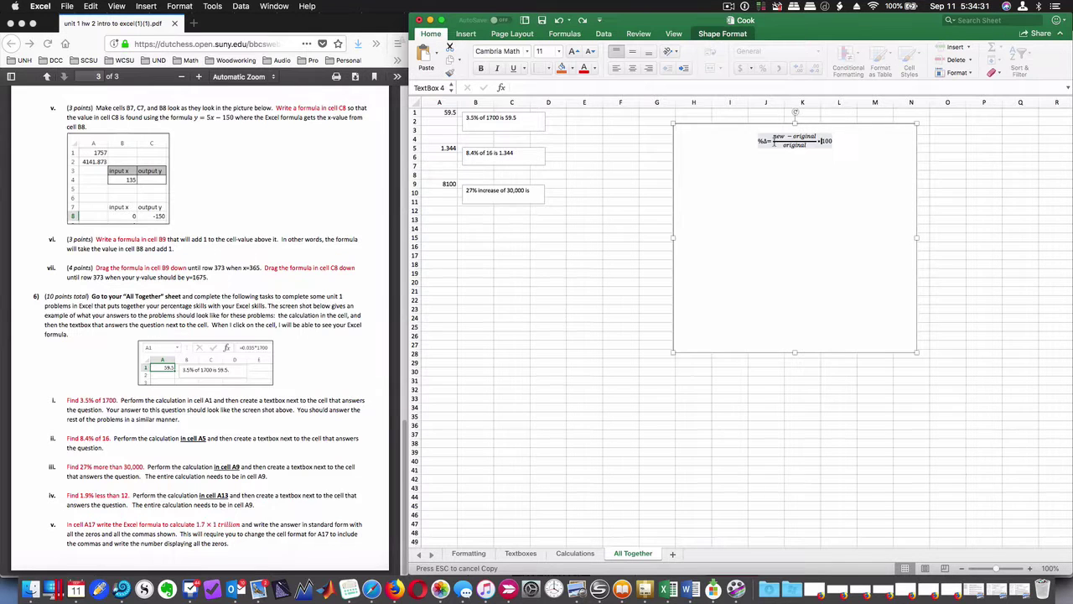
{"action": "left_click", "coordinate": [788, 156]}
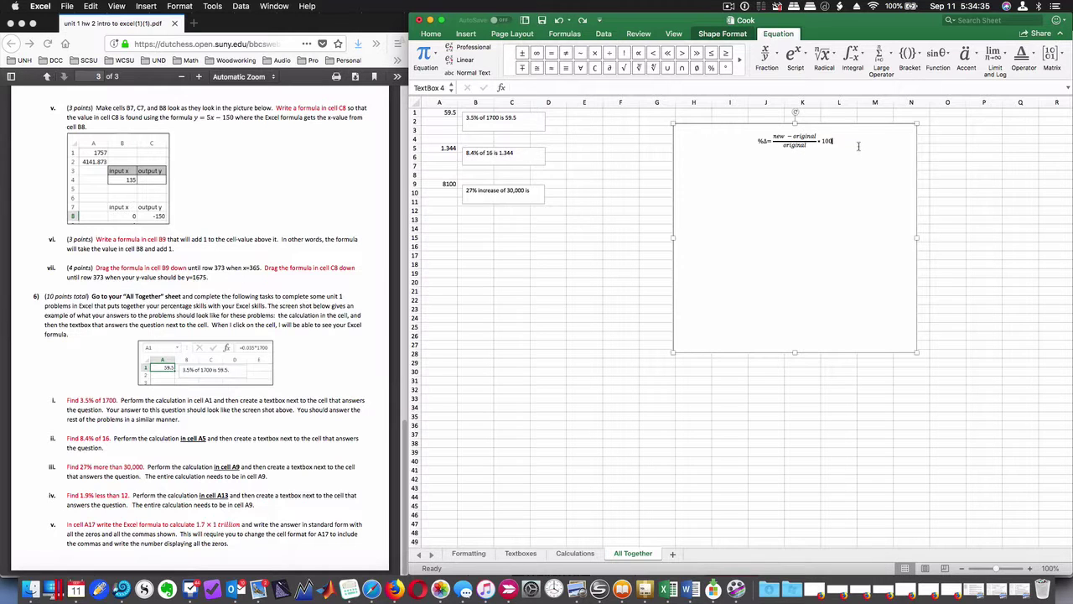
{"action": "key", "text": "Return"}
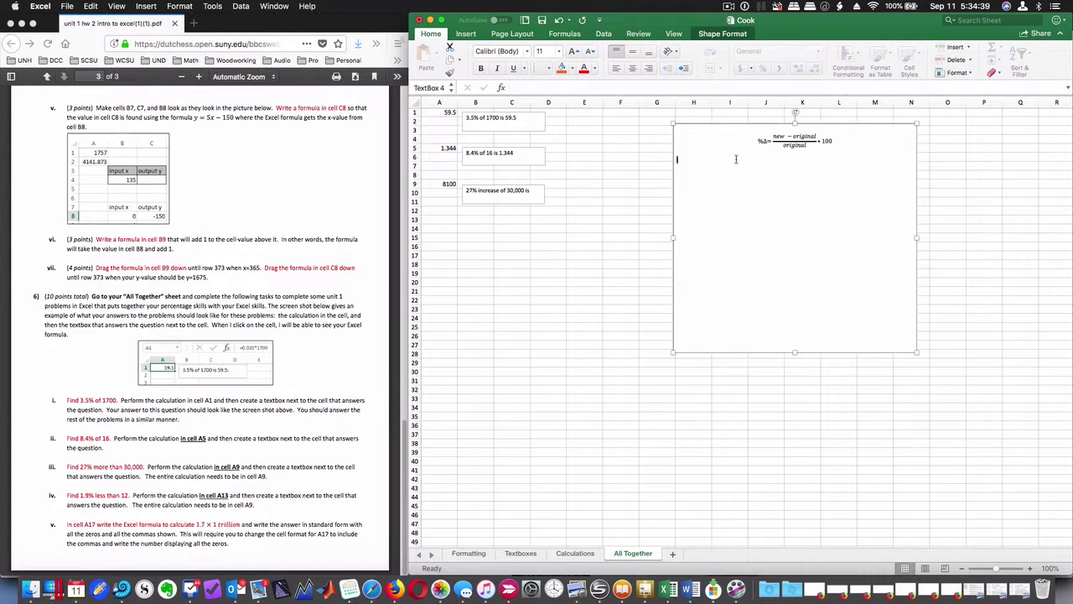
{"action": "left_click", "coordinate": [632, 68]}
{"action": "left_click", "coordinate": [832, 141]}
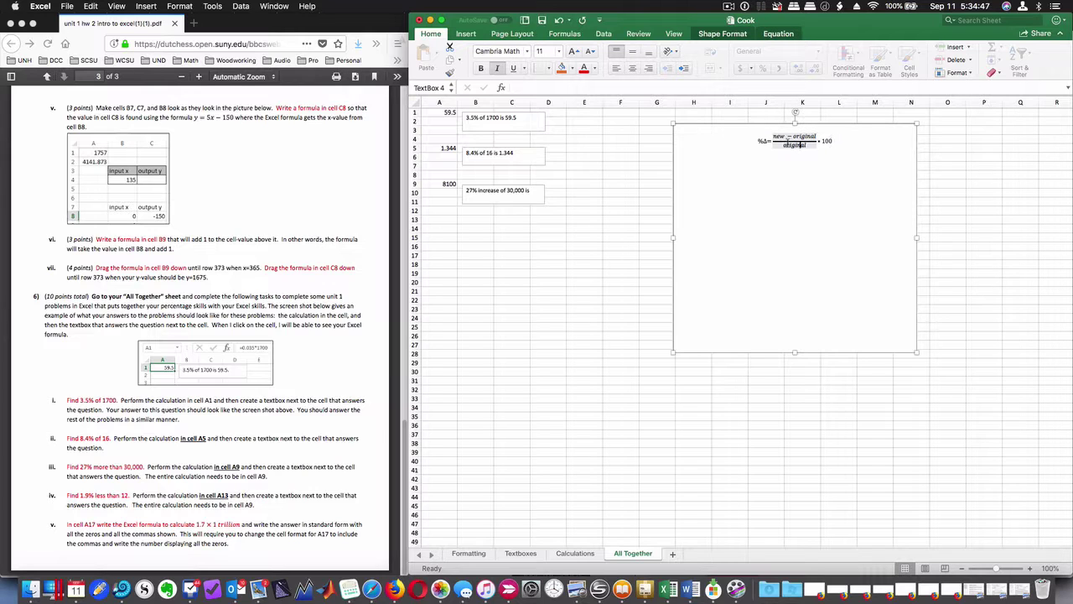
{"action": "left_click", "coordinate": [799, 159]}
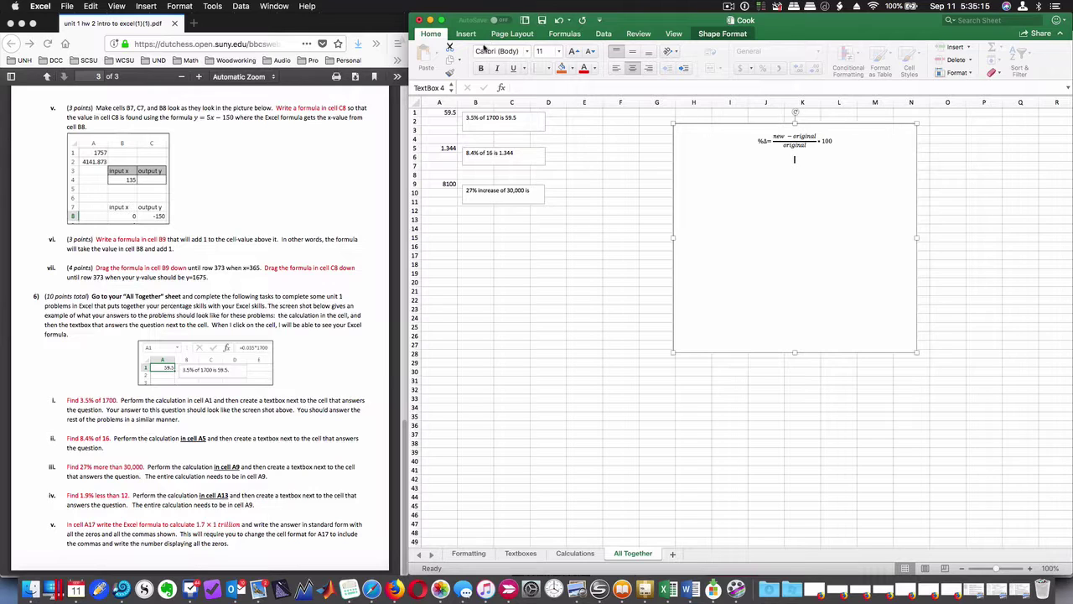
Turn the Area of Circle equation into a second line: Δ·original = new − original
{"action": "left_click", "coordinate": [466, 35]}
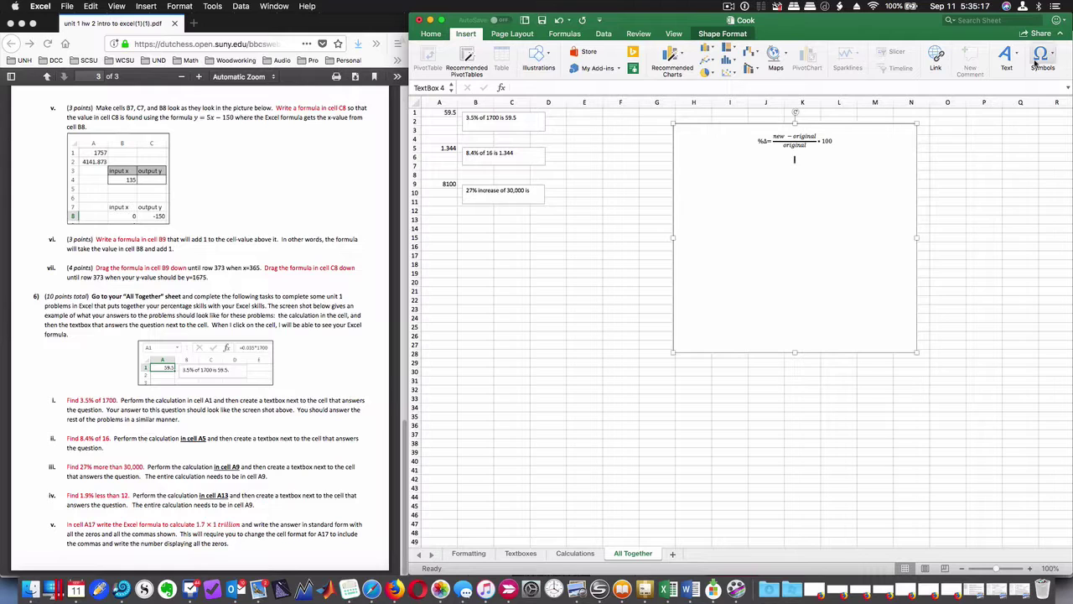
{"action": "left_click", "coordinate": [1044, 57]}
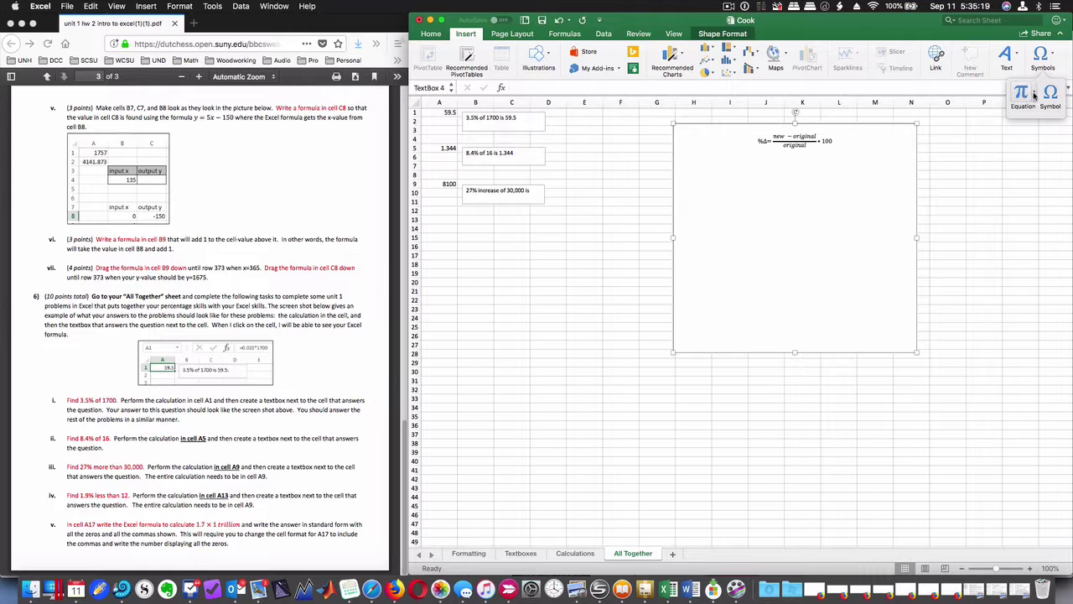
{"action": "left_click", "coordinate": [1026, 94]}
{"action": "left_click", "coordinate": [881, 155]}
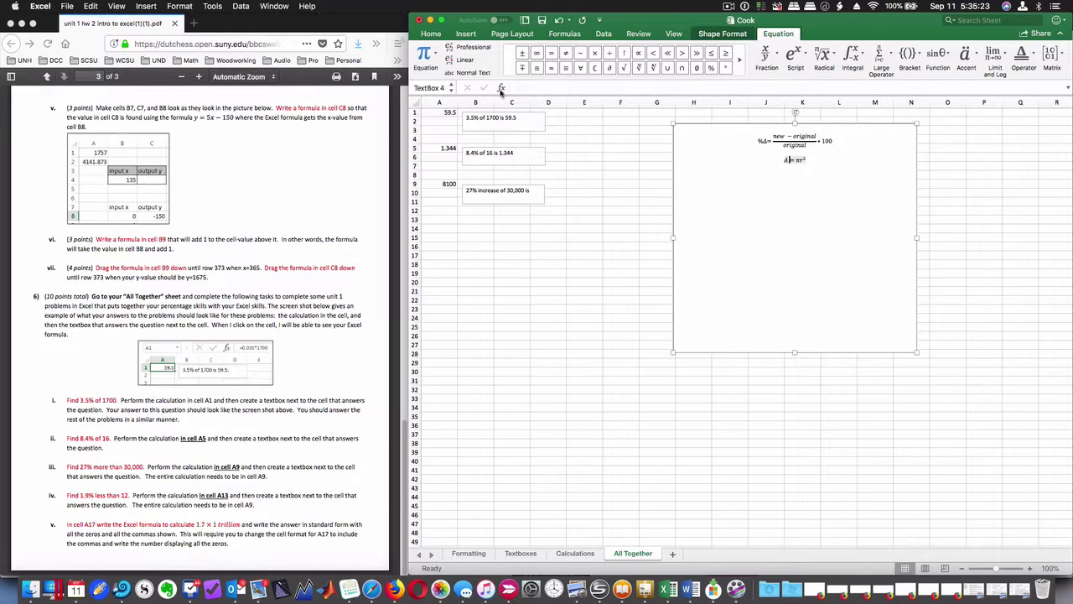
{"action": "left_click", "coordinate": [739, 61]}
{"action": "left_click", "coordinate": [552, 61]}
{"action": "key", "text": "BackSpace"}
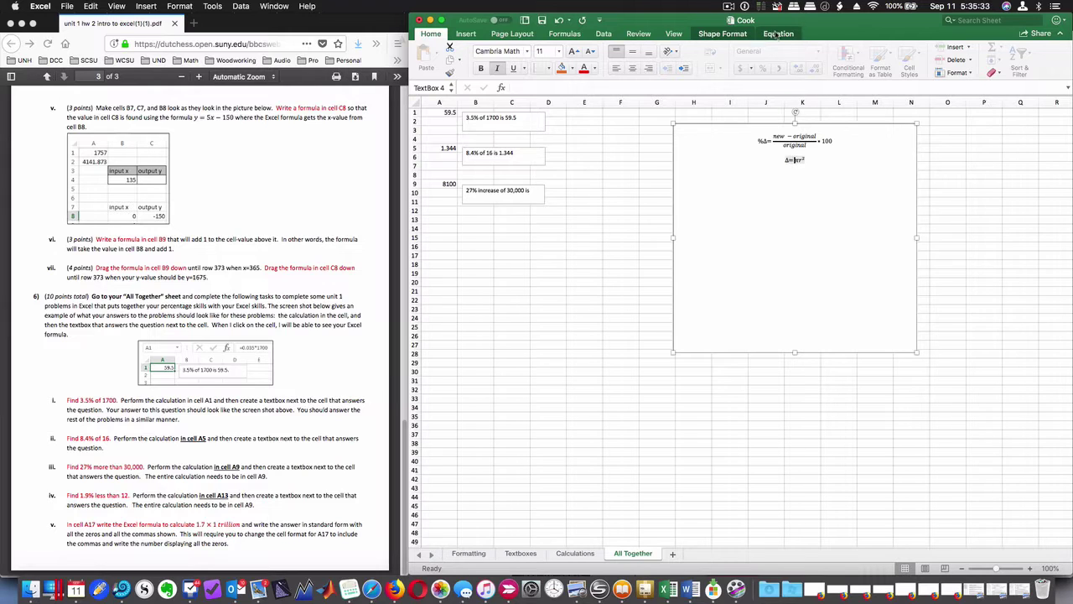
{"action": "left_click", "coordinate": [795, 160]}
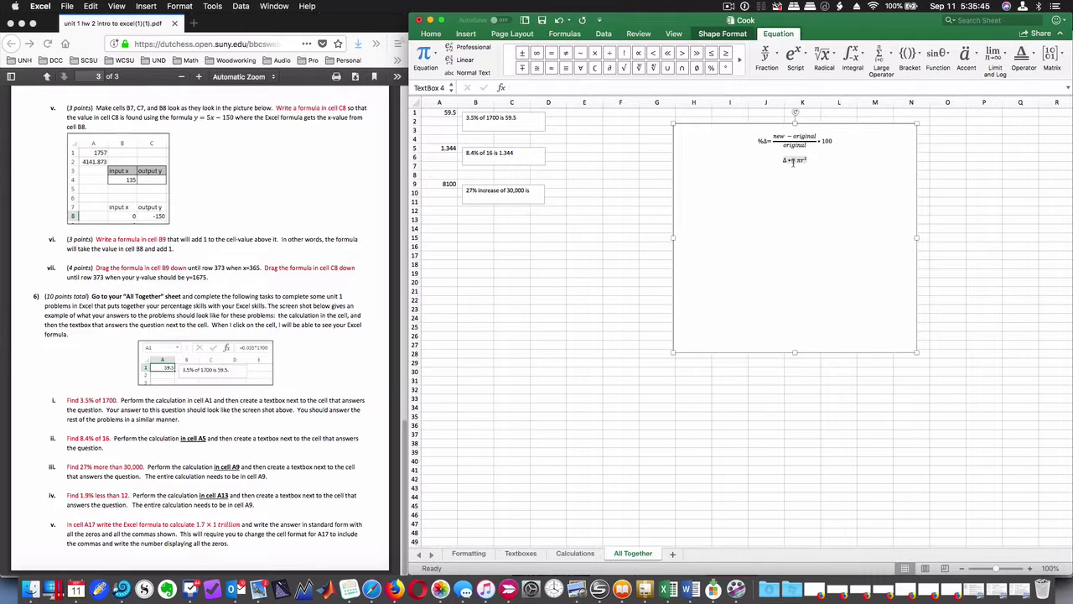
{"action": "type", "text": "original"}
{"action": "key", "text": "BackSpace"}
{"action": "left_click_drag", "start_coordinate": [810, 160], "coordinate": [820, 163]}
{"action": "type", "text": "new-"}
{"action": "type", "text": "original"}
Duplicate the second line as a third line, removing −original and inserting *original
{"action": "left_click_drag", "start_coordinate": [839, 160], "coordinate": [753, 160]}
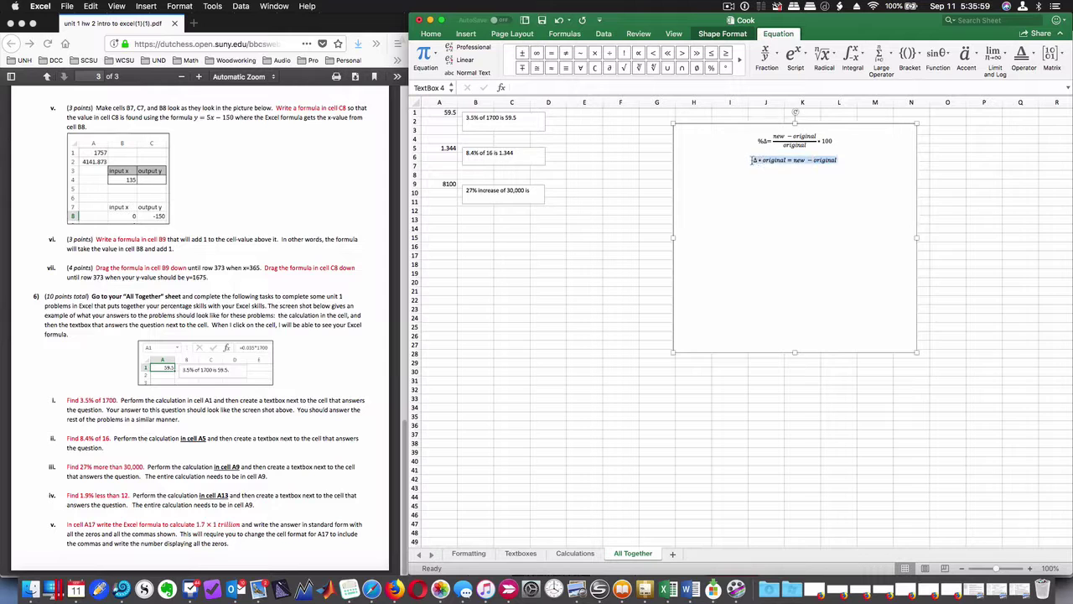
{"action": "left_click", "coordinate": [861, 160]}
{"action": "key", "text": "Return"}
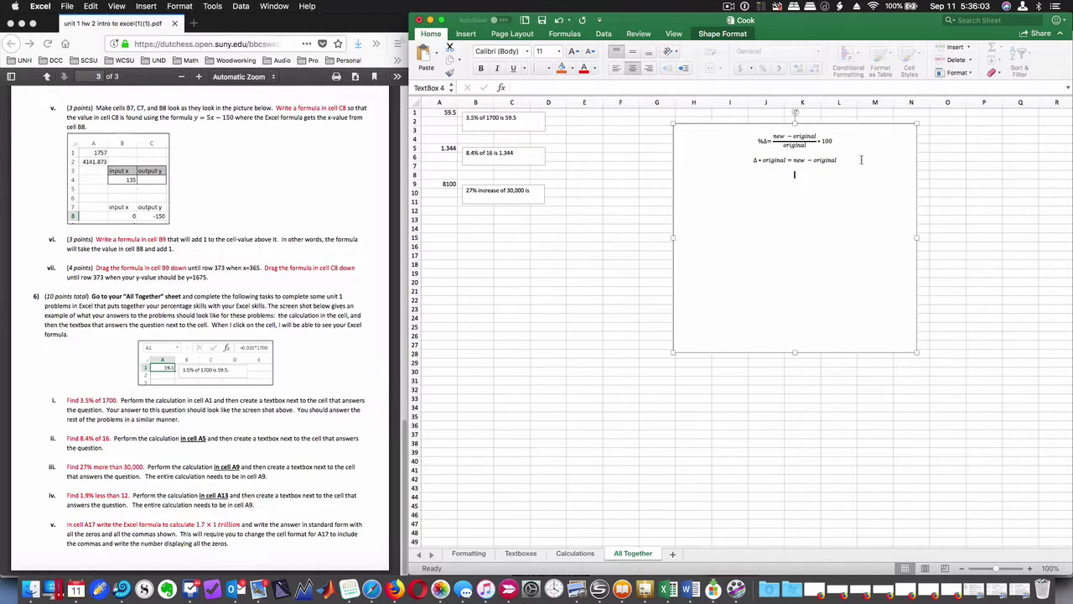
{"action": "key", "text": "ctrl+v"}
{"action": "key", "text": "BackSpace"}
{"action": "left_click", "coordinate": [801, 175]}
{"action": "type", "text": "*or"}
{"action": "type", "text": "igio"}
{"action": "type", "text": "na"}
{"action": "key", "text": "BackSpace"}
{"action": "key", "text": "BackSpace"}
{"action": "key", "text": "BackSpace"}
{"action": "type", "text": "nal"}
Add a final line reading new = Δ·original + original, with an empty line below
{"action": "left_click_drag", "start_coordinate": [829, 174], "coordinate": [760, 175]}
{"action": "left_click", "coordinate": [861, 175]}
{"action": "key", "text": "Return"}
{"action": "key", "text": "super+v"}
{"action": "key", "text": "Return"}
{"action": "left_click_drag", "start_coordinate": [820, 188], "coordinate": [761, 190]}
{"action": "key", "text": "super+c"}
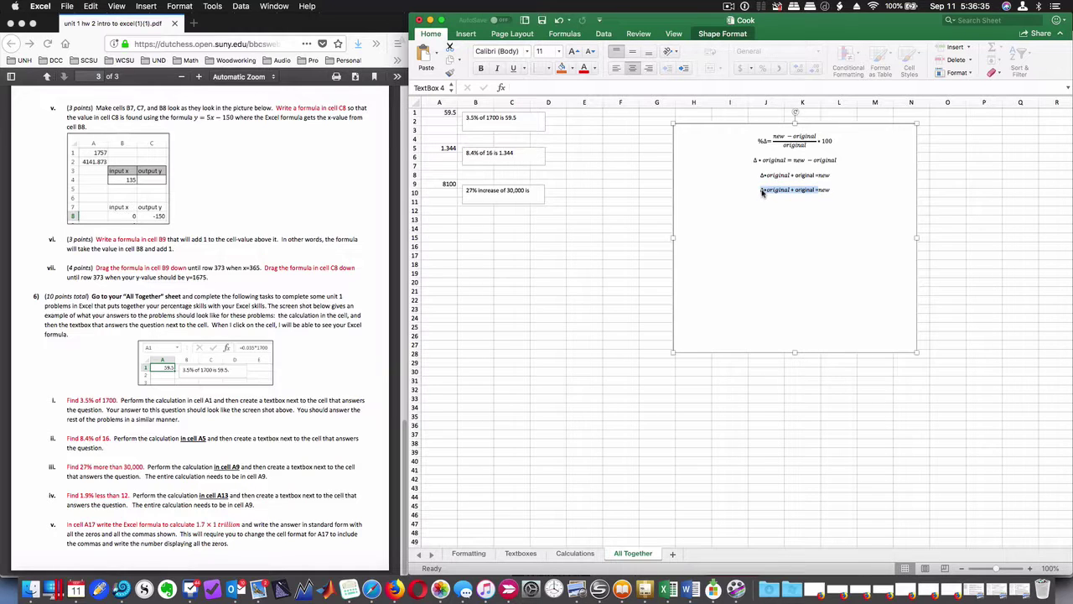
{"action": "key", "text": "BackSpace"}
{"action": "type", "text": "new"}
{"action": "type", "text": " ="}
{"action": "key", "text": "super+v"}
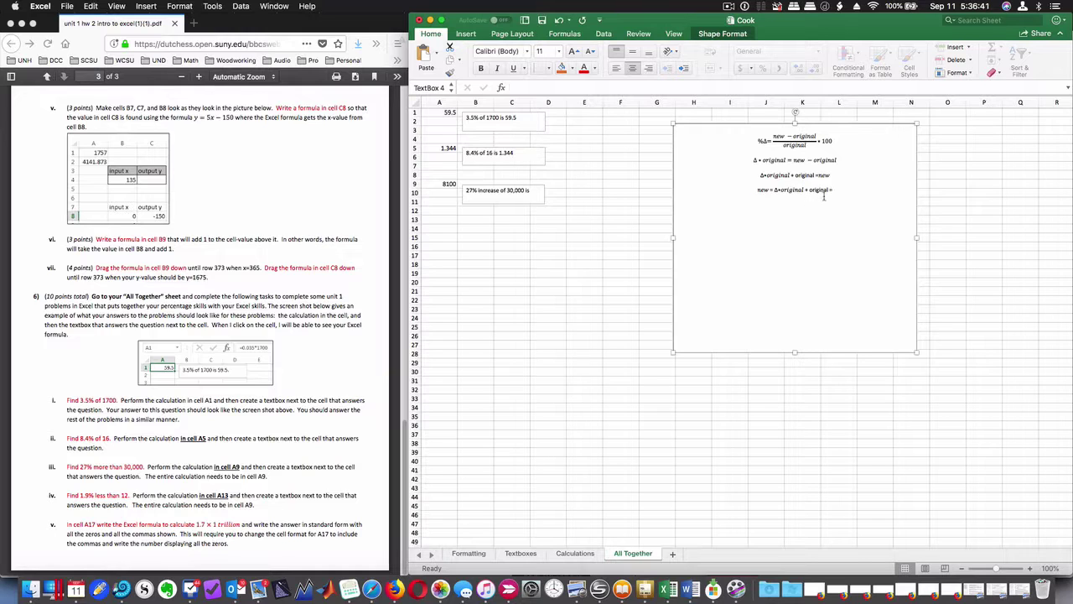
{"action": "key", "text": "BackSpace"}
{"action": "key", "text": "BackSpace"}
{"action": "key", "text": "Return"}
Rewrite A9's formula to add 30000 to the 27% amount, giving 38100
{"action": "left_click", "coordinate": [439, 185]}
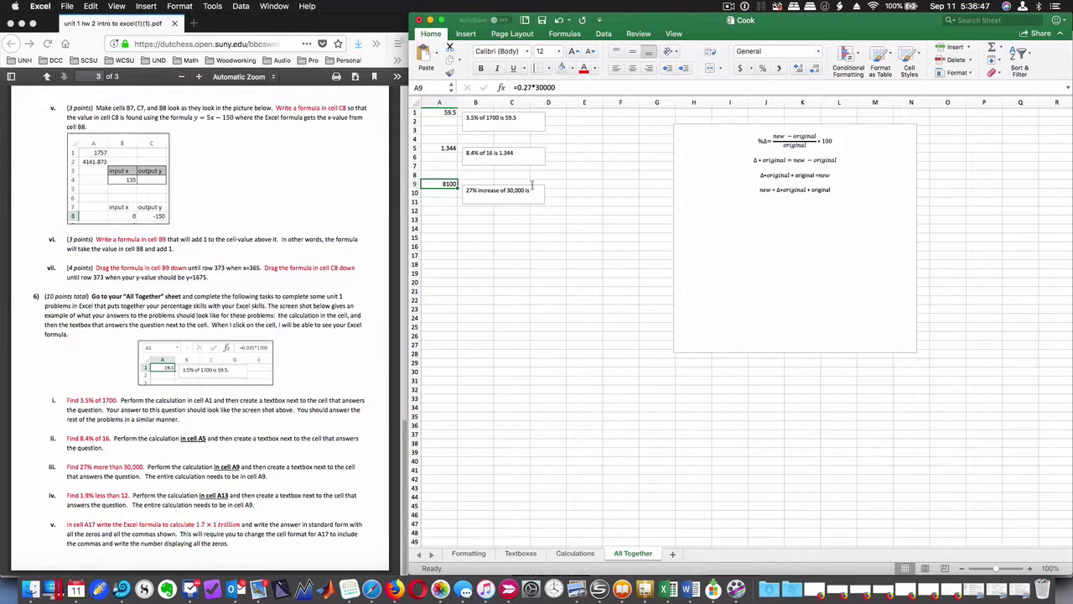
{"action": "type", "text": ".2"}
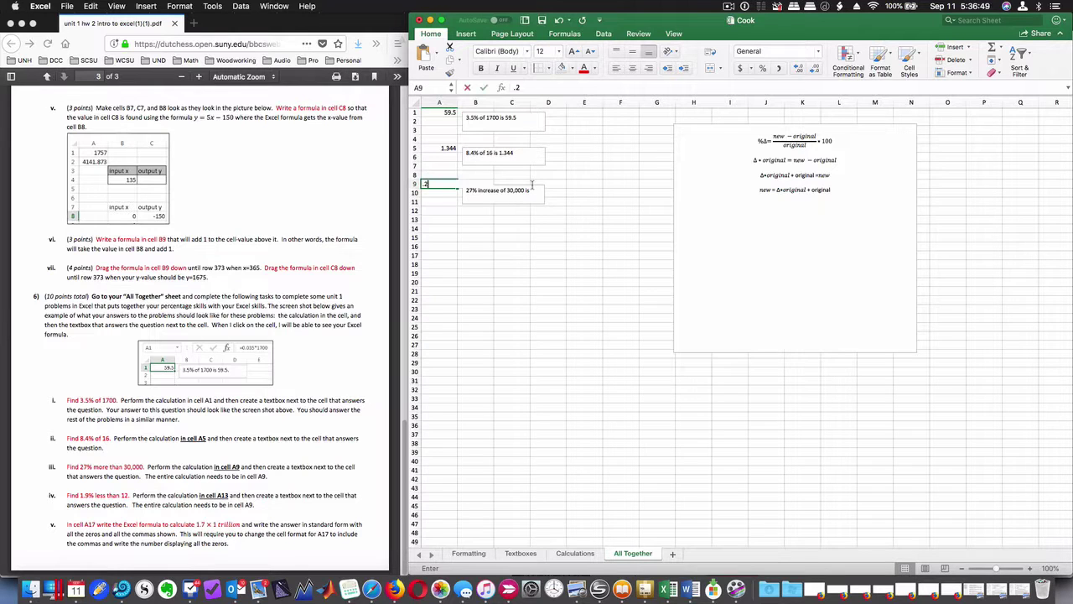
{"action": "key", "text": "BackSpace"}
{"action": "key", "text": "BackSpace"}
{"action": "key", "text": "BackSpace"}
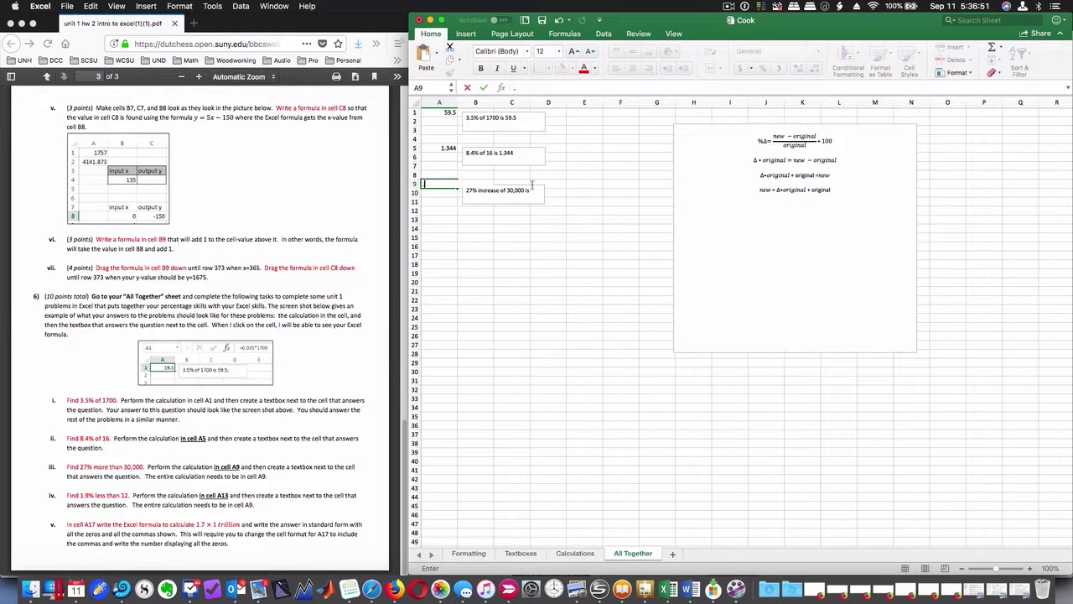
{"action": "type", "text": "=.27*"}
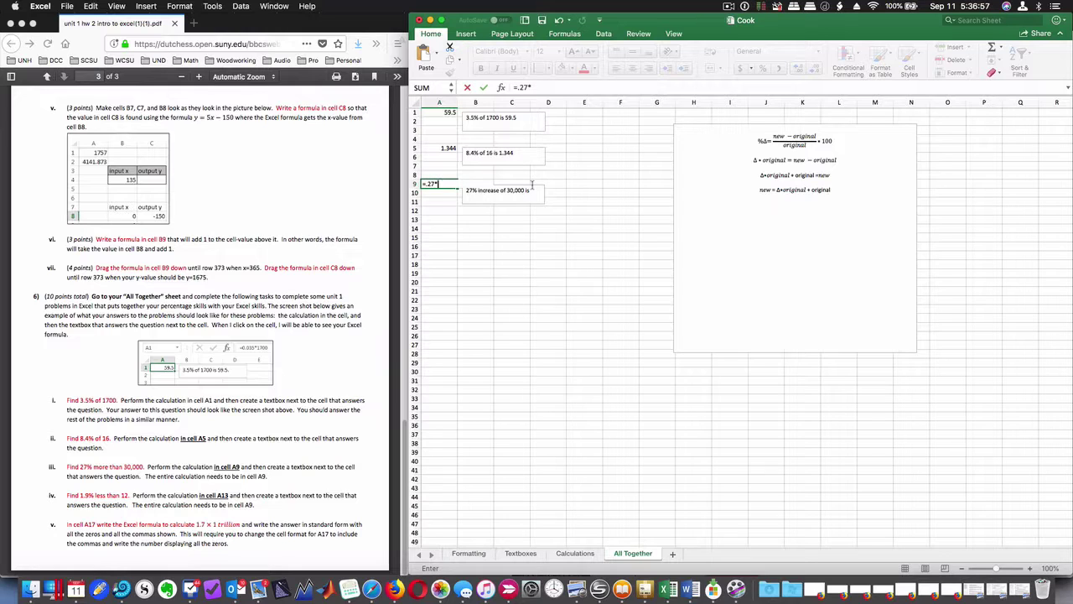
{"action": "type", "text": "00"}
{"action": "type", "text": "+3"}
{"action": "type", "text": "0000"}
{"action": "key", "text": "Return"}
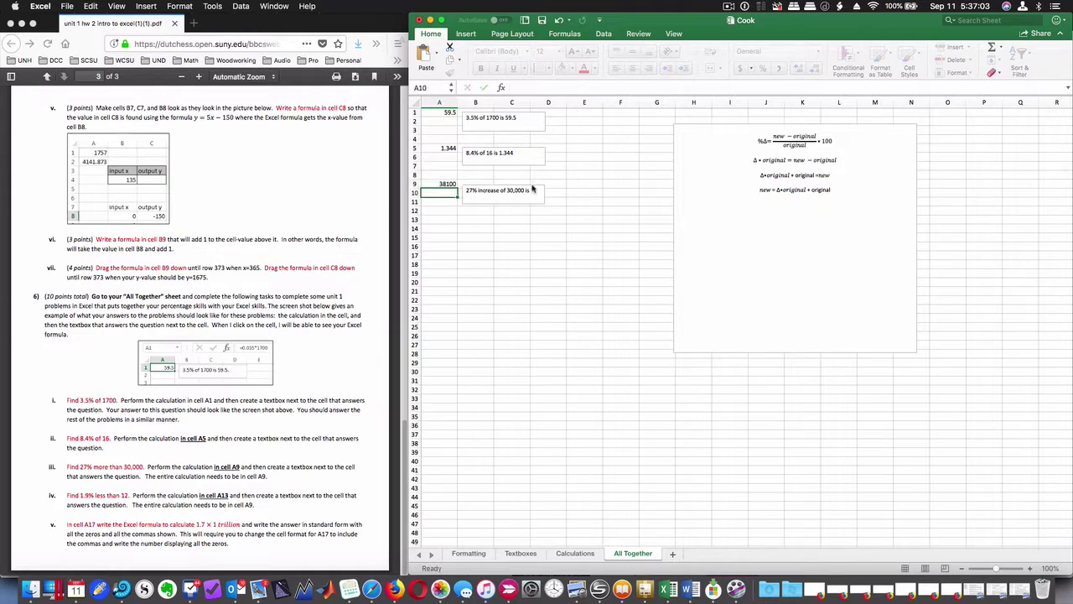
Finish the A9 answer box so it reads '27% increase of 30,000 is 38100'
{"action": "left_click", "coordinate": [529, 190]}
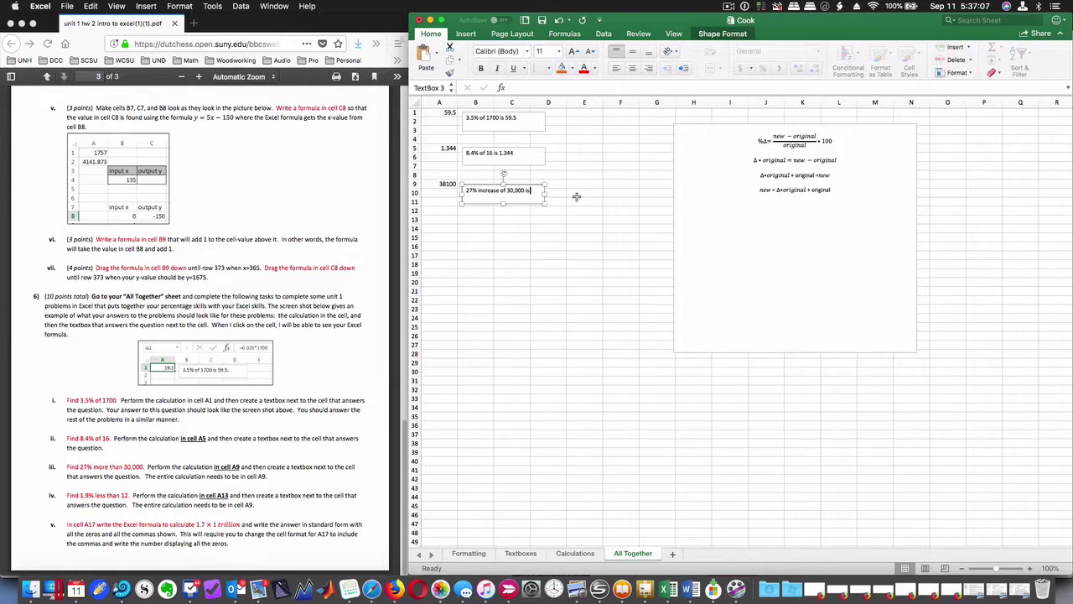
{"action": "type", "text": "381,0"}
{"action": "key", "text": "BackSpace"}
{"action": "key", "text": "BackSpace"}
{"action": "type", "text": "00"}
{"action": "left_click", "coordinate": [558, 264]}
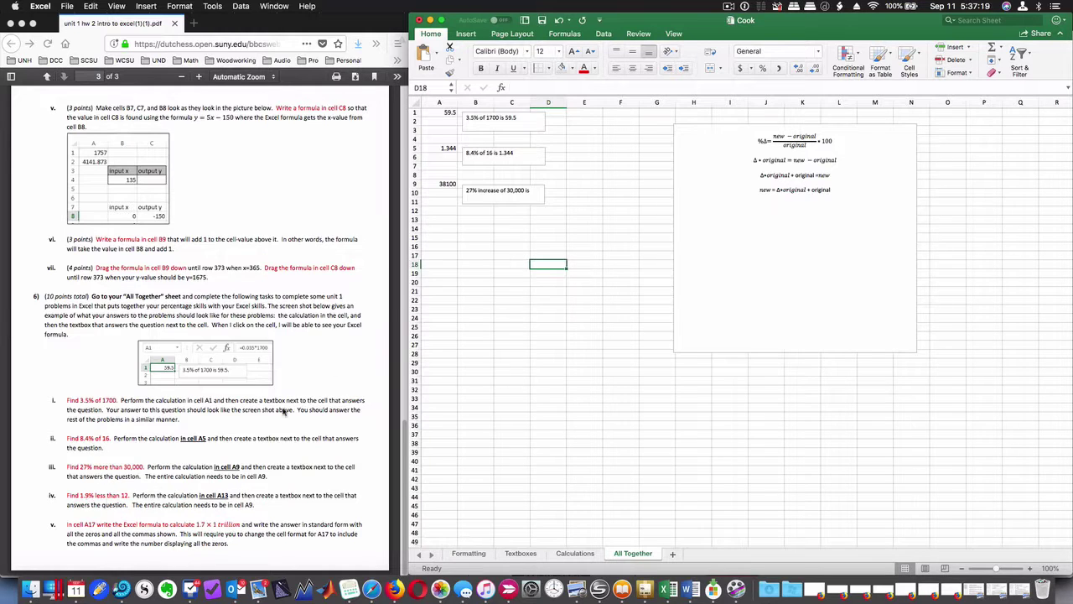
Copy the A9 percentage formula into cell A13, undoing an accidental paste into A9
{"action": "left_click", "coordinate": [451, 184]}
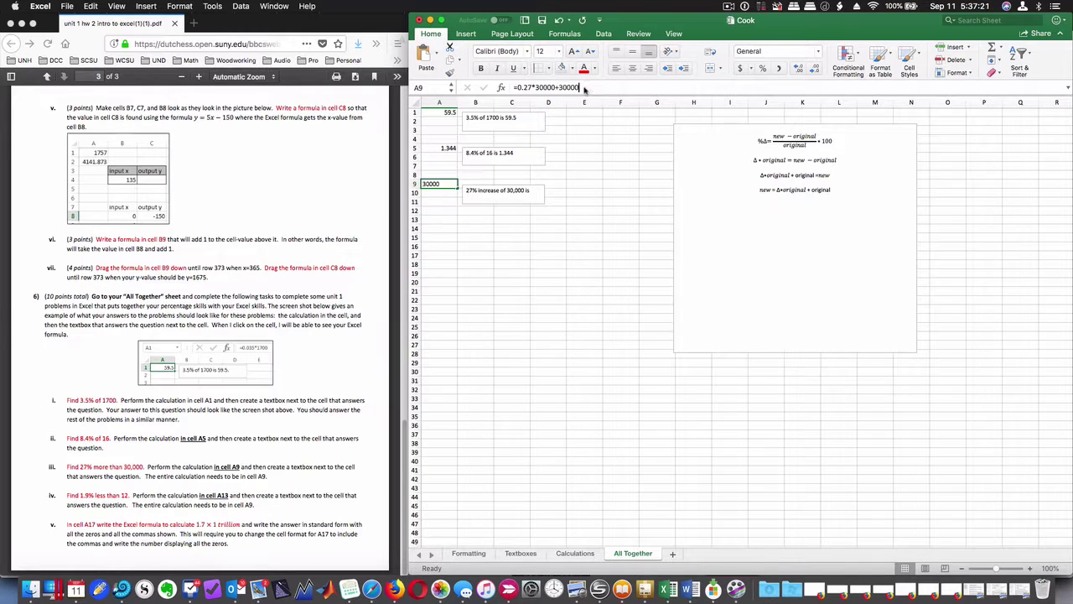
{"action": "mouse_move", "coordinate": [579, 89]}
{"action": "left_mouse_down"}
{"action": "mouse_move", "coordinate": [515, 88]}
{"action": "mouse_move", "coordinate": [439, 222]}
{"action": "left_mouse_up"}
{"action": "key", "text": "super+c"}
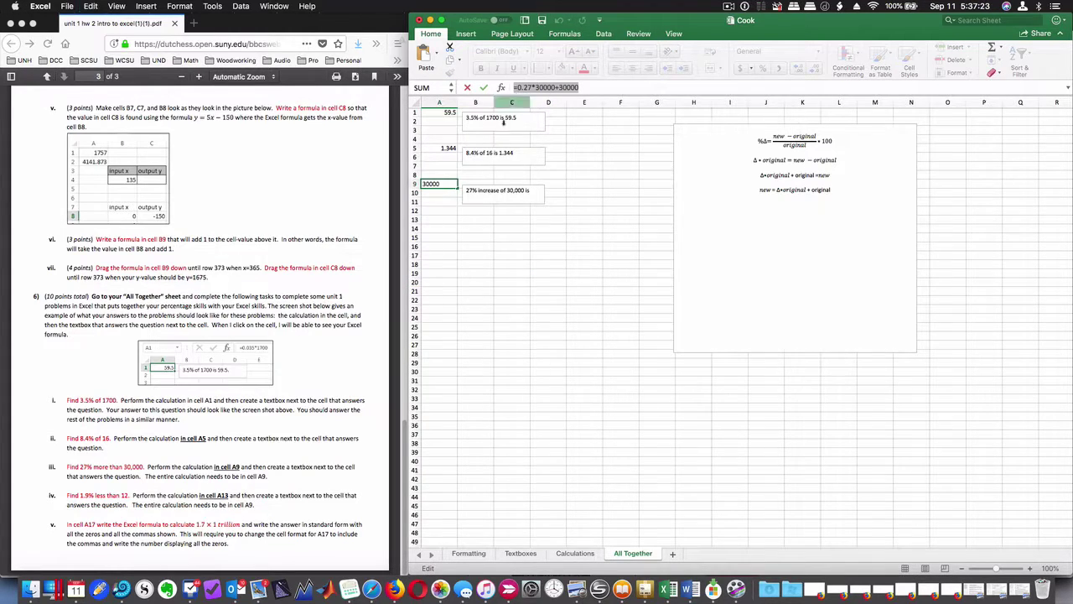
{"action": "left_click", "coordinate": [439, 221]}
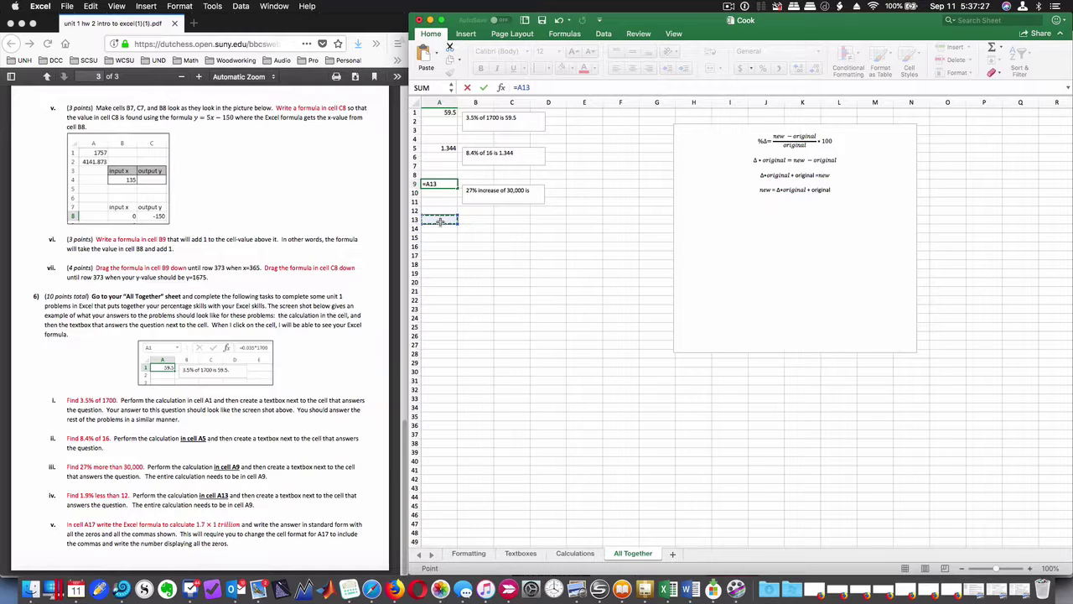
{"action": "key", "text": "super+v"}
{"action": "key", "text": "Return"}
{"action": "left_click", "coordinate": [438, 220]}
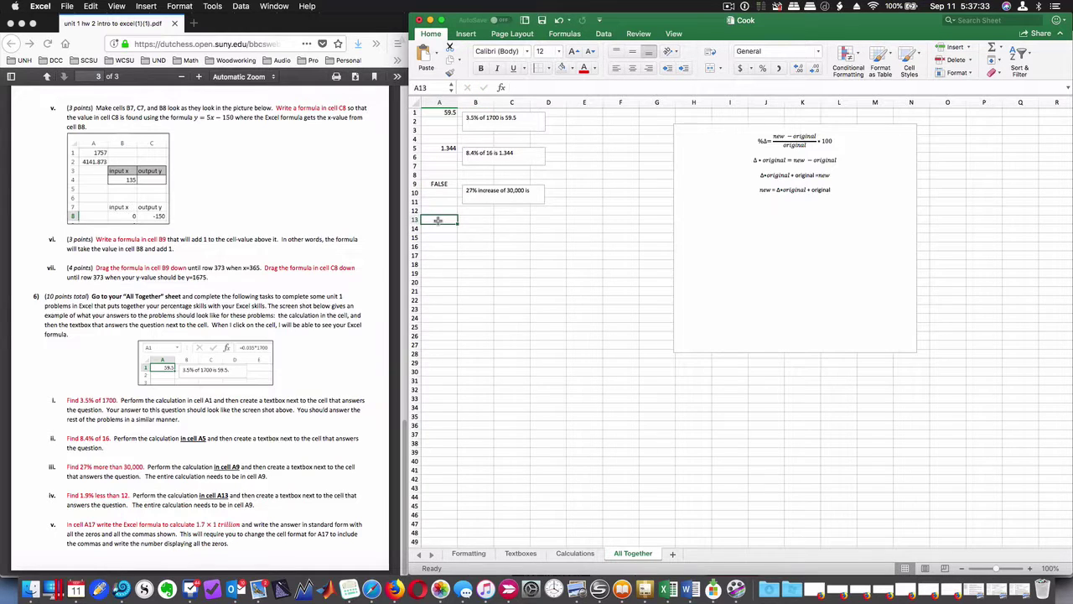
{"action": "key", "text": "super+z"}
{"action": "left_click", "coordinate": [438, 221]}
{"action": "type", "text": "38100"}
{"action": "left_click", "coordinate": [438, 247]}
{"action": "left_click", "coordinate": [438, 220]}
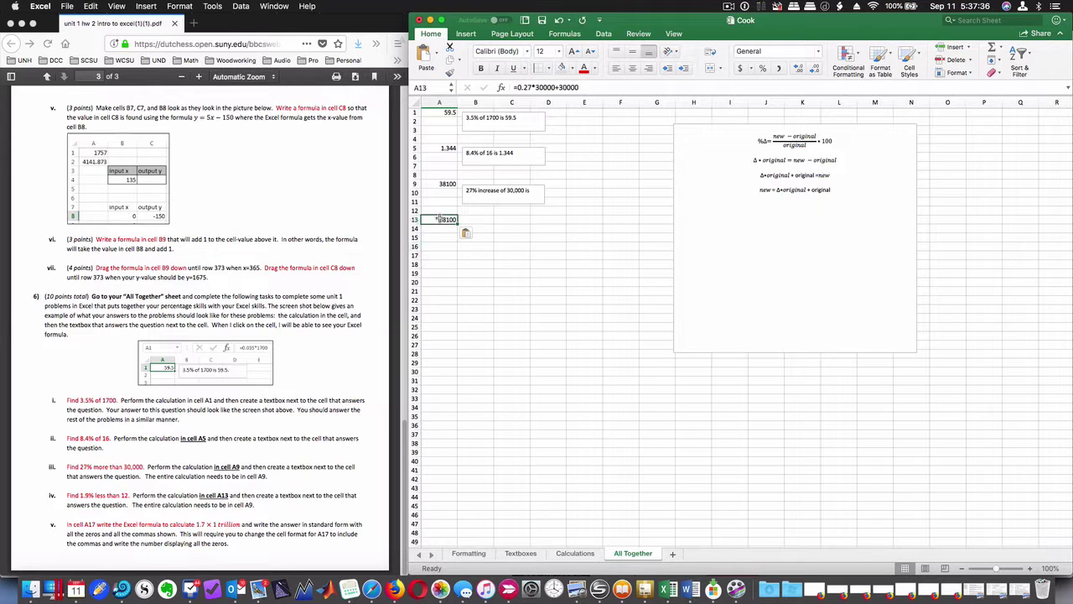
Edit A13 to =-.019*12+12, giving 11.772, and make the A9 answer box end with 38100
{"action": "double_click", "coordinate": [524, 87]}
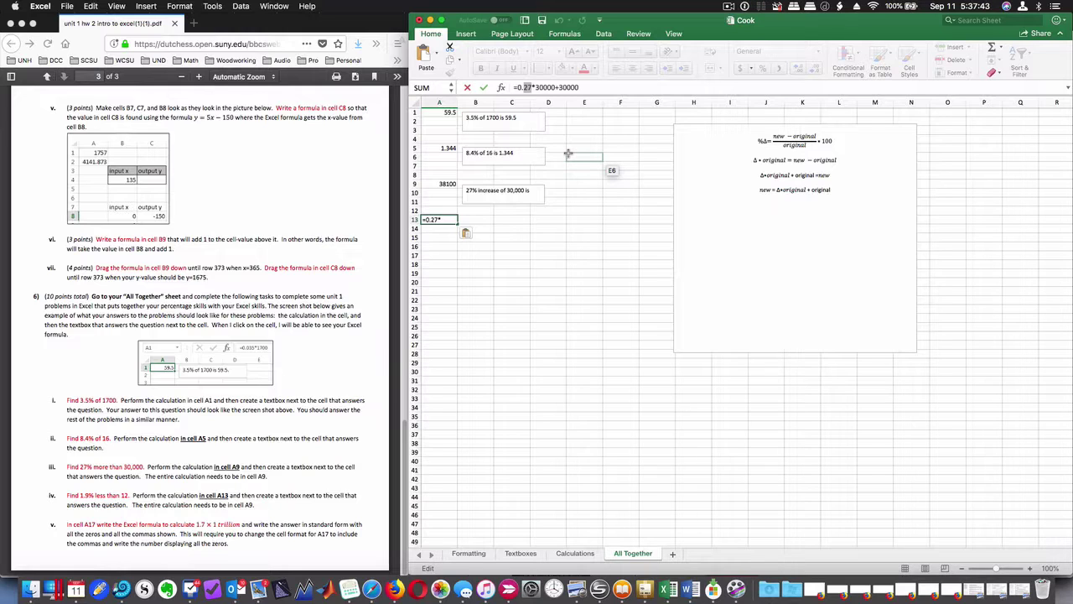
{"action": "type", "text": ".019"}
{"action": "key", "text": "BackSpace"}
{"action": "key", "text": "BackSpace"}
{"action": "type", "text": "-"}
{"action": "key", "text": "Right"}
{"action": "key", "text": "Delete"}
{"action": "key", "text": "Delete"}
{"action": "key", "text": "Delete"}
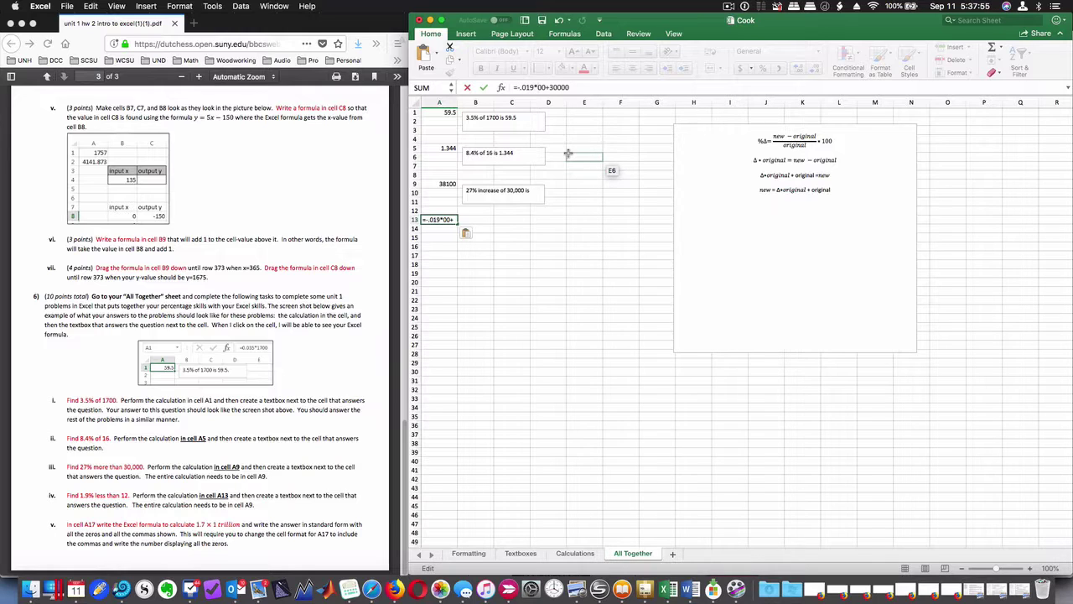
{"action": "key", "text": "Delete"}
{"action": "key", "text": "Delete"}
{"action": "type", "text": "12"}
{"action": "key", "text": "Right"}
{"action": "key", "text": "Delete"}
{"action": "key", "text": "Delete"}
{"action": "key", "text": "Delete"}
{"action": "type", "text": "12"}
{"action": "key", "text": "Return"}
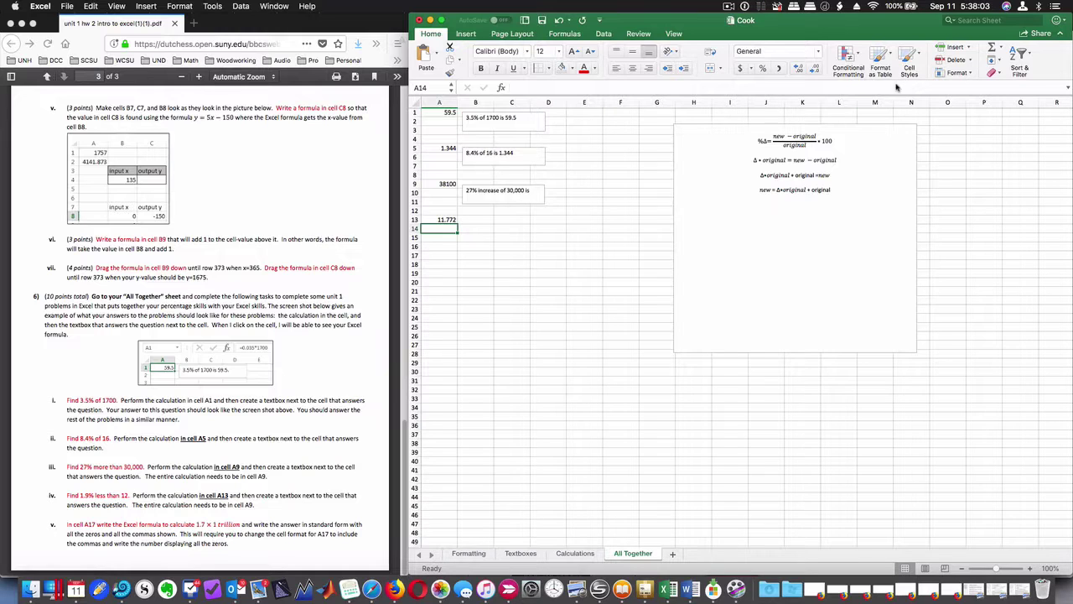
{"action": "left_click", "coordinate": [497, 201]}
{"action": "type", "text": "38100"}
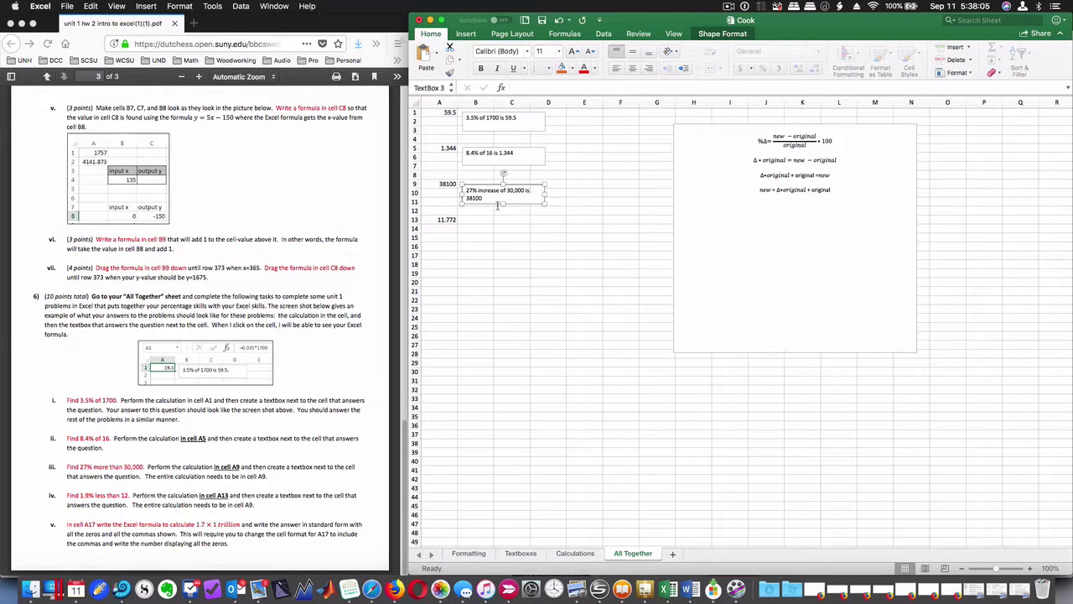
Draw a text box beside A13 reading '1.9% decrease of 12 is 11.772'
{"action": "left_click", "coordinate": [515, 257]}
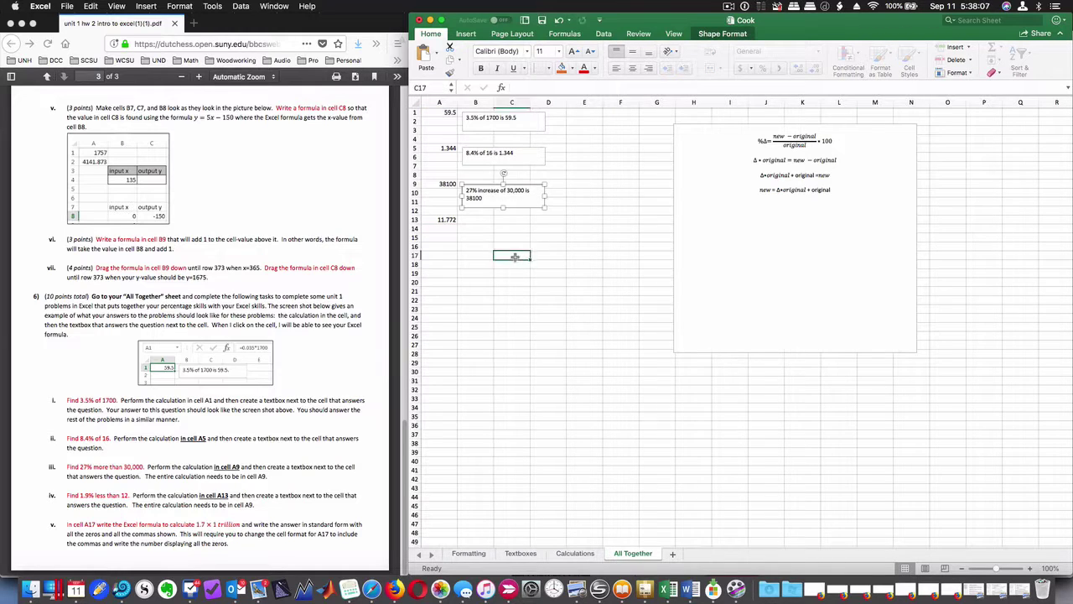
{"action": "left_click", "coordinate": [471, 35]}
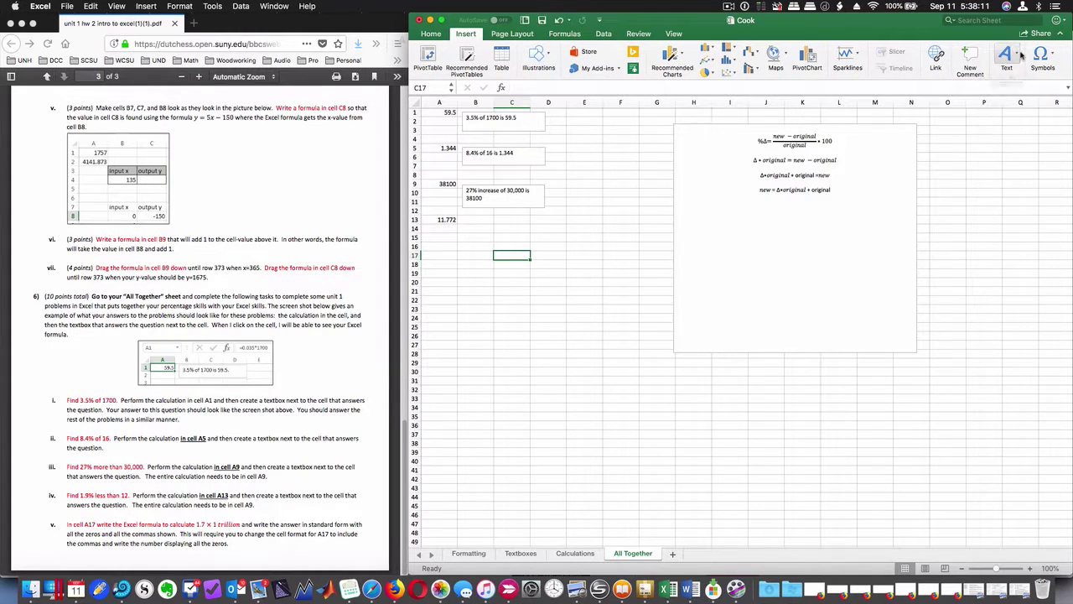
{"action": "left_click", "coordinate": [1021, 55]}
{"action": "left_click", "coordinate": [966, 94]}
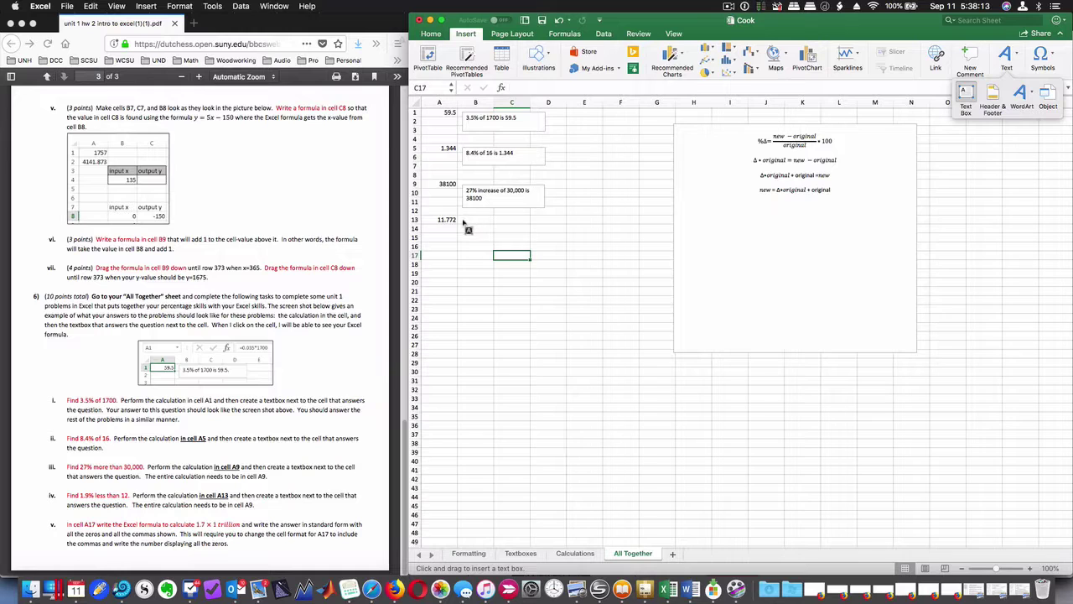
{"action": "left_click_drag", "start_coordinate": [463, 221], "coordinate": [545, 245]}
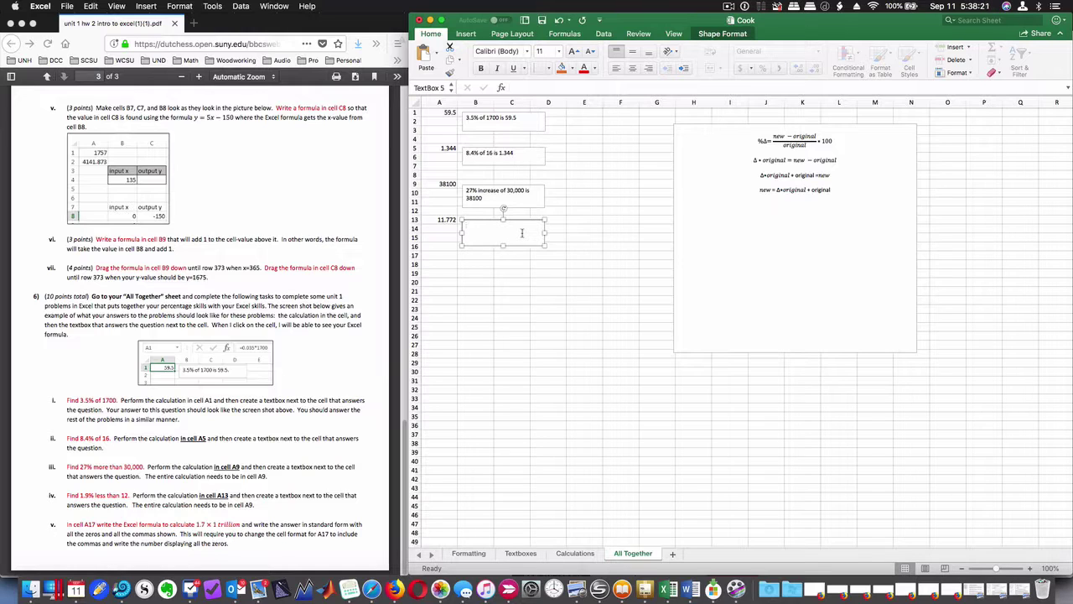
{"action": "type", "text": "1"}
{"action": "key", "text": "BackSpace"}
{"action": "type", "text": "1.9% de"}
{"action": "type", "text": "crease"}
{"action": "type", "text": " of 12 is"}
{"action": "type", "text": " 11"}
{"action": "type", "text": ".772"}
{"action": "left_click", "coordinate": [513, 289]}
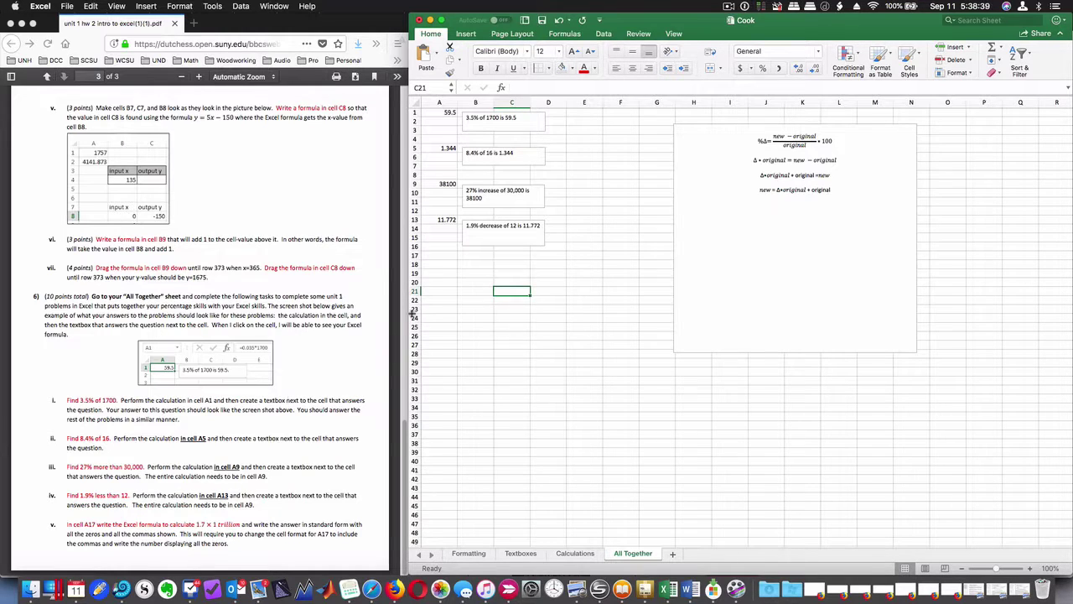
Enter =1.7*10^12 in cell A17, which displays as 1.7E+12
{"action": "left_click", "coordinate": [439, 256]}
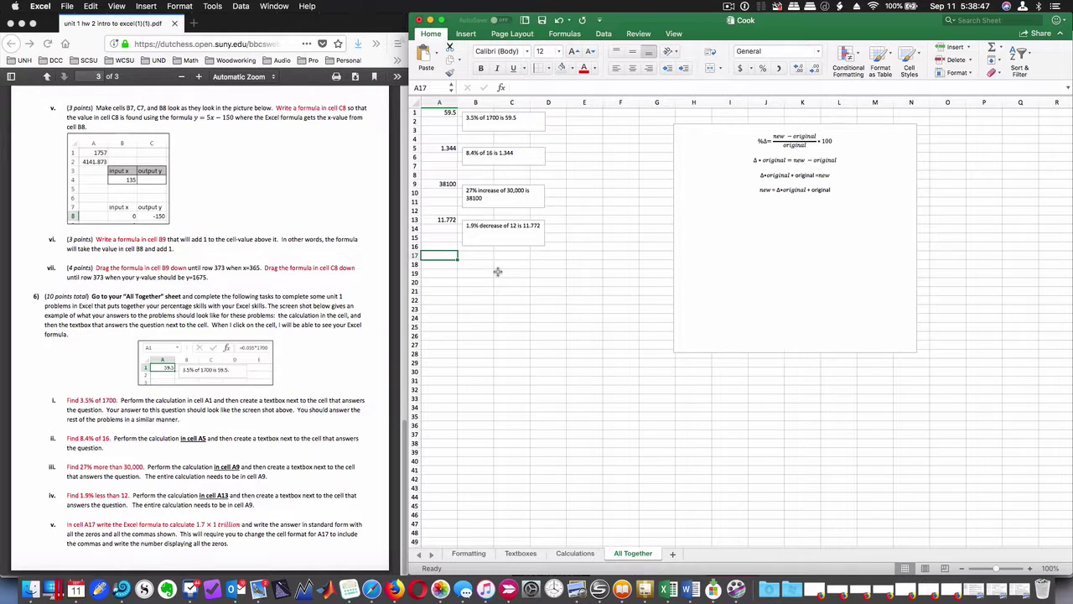
{"action": "type", "text": "=1."}
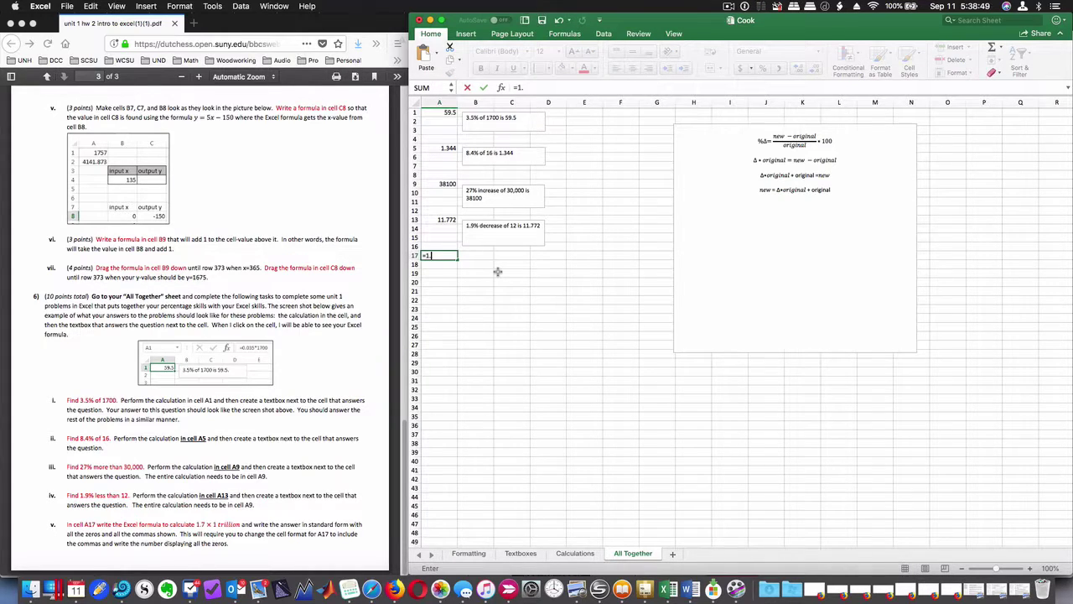
{"action": "type", "text": "7*1"}
{"action": "type", "text": "0^"}
{"action": "type", "text": "12"}
{"action": "key", "text": "Return"}
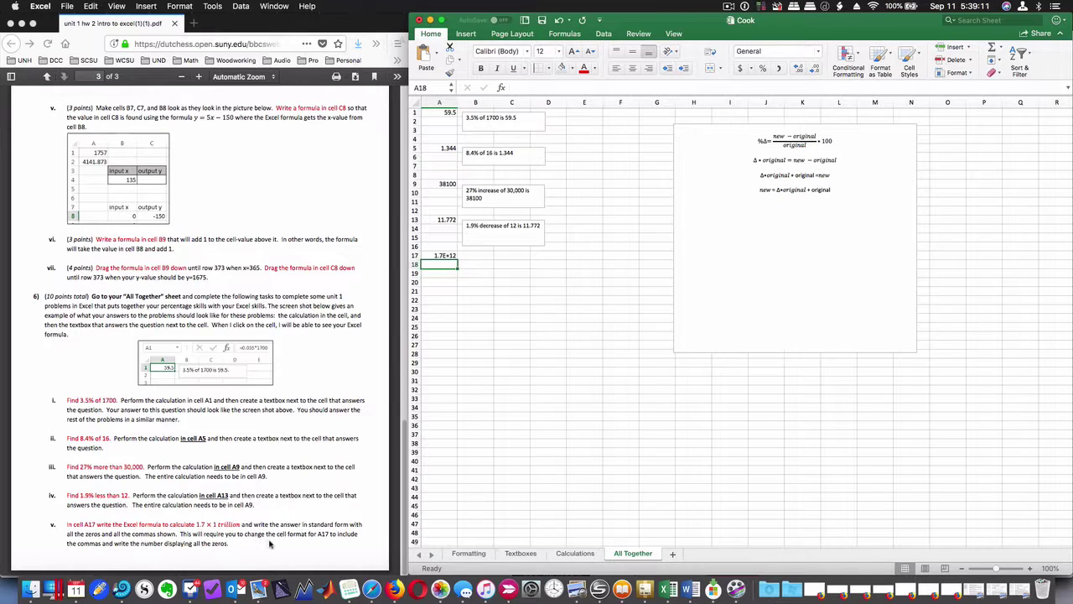
{"action": "left_click", "coordinate": [449, 256]}
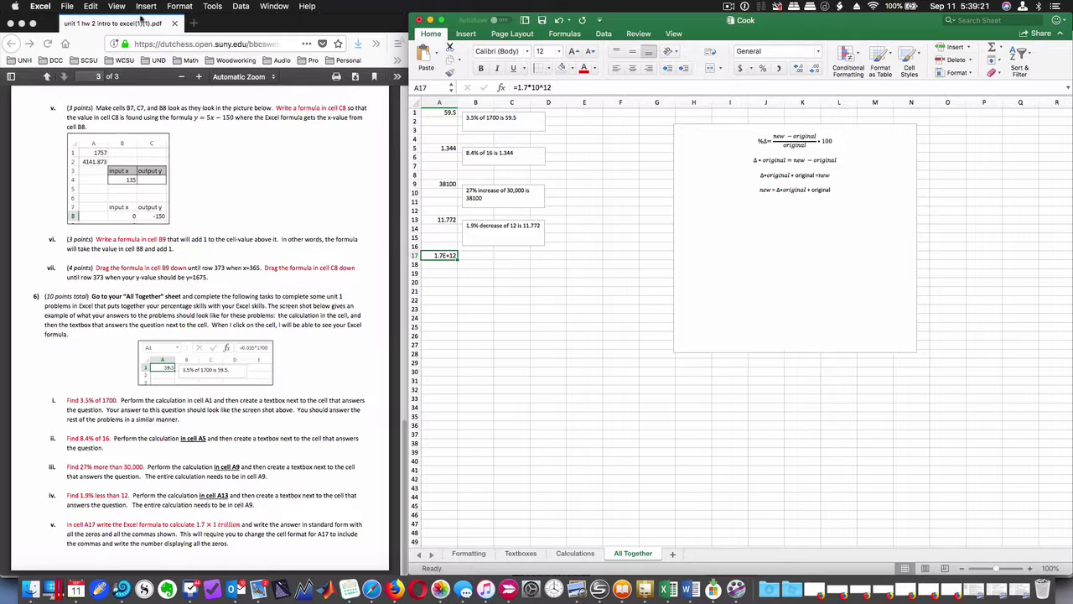
{"action": "left_click", "coordinate": [180, 6]}
Format A17 as Number with 0 decimal places and a 1000 separator
{"action": "left_click", "coordinate": [189, 17]}
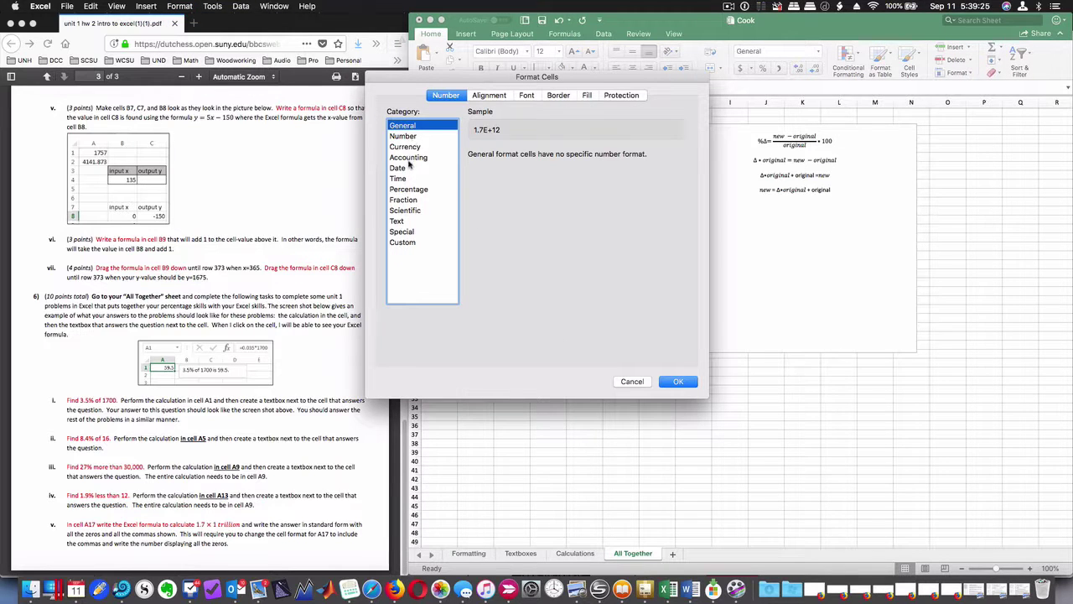
{"action": "left_click", "coordinate": [411, 136]}
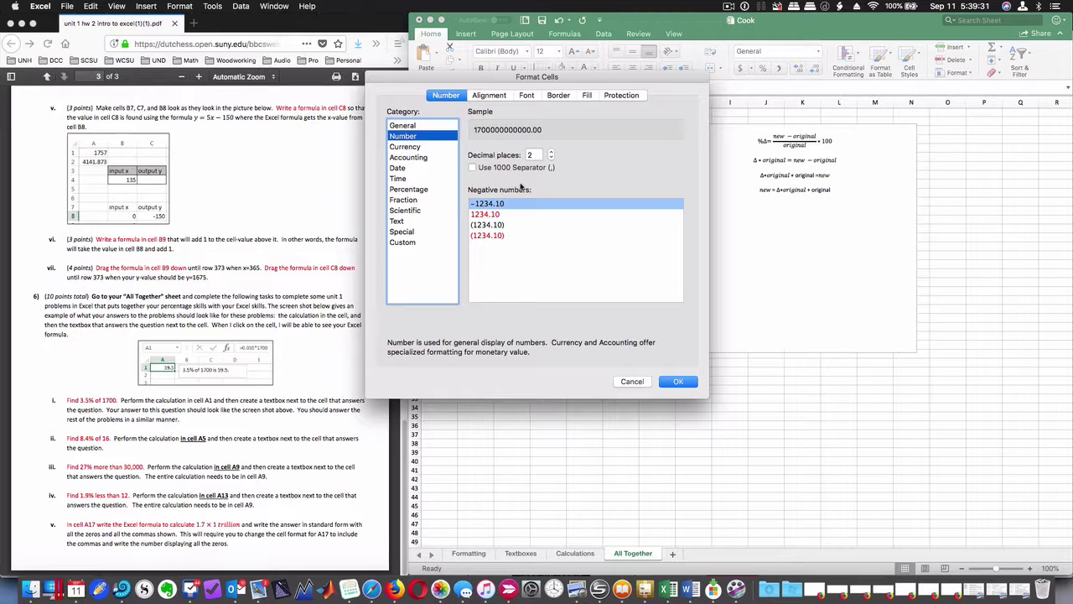
{"action": "left_click", "coordinate": [551, 159]}
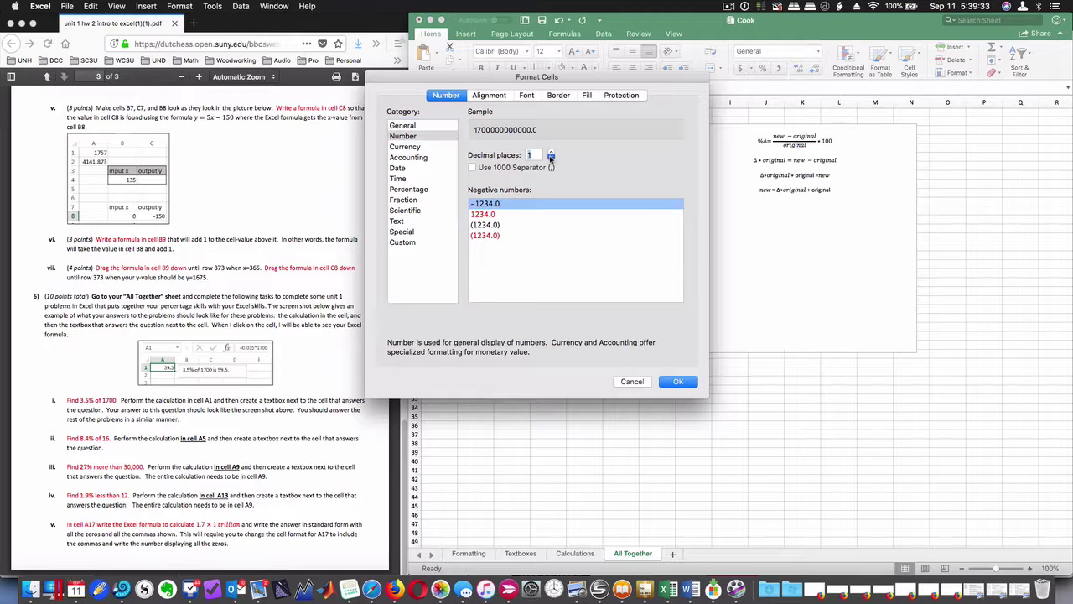
{"action": "left_click", "coordinate": [551, 159]}
{"action": "left_click", "coordinate": [473, 168]}
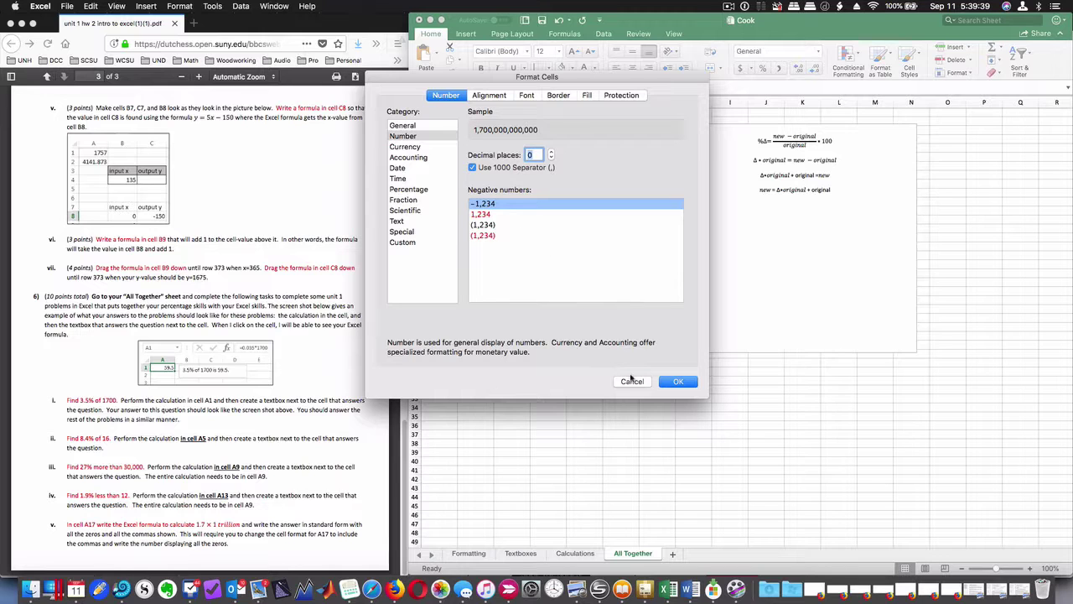
{"action": "left_click", "coordinate": [675, 382]}
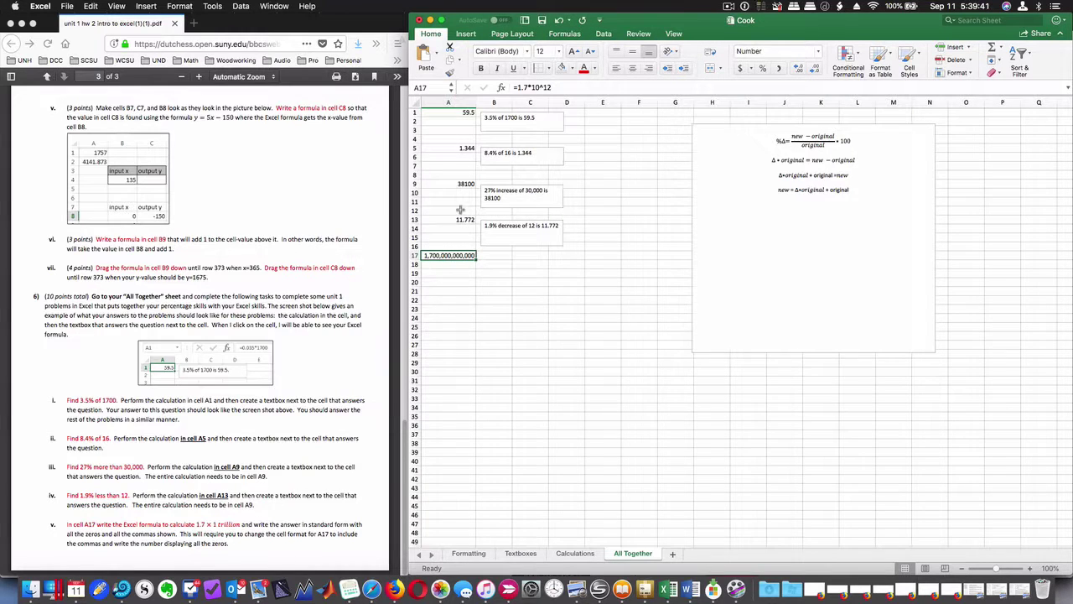